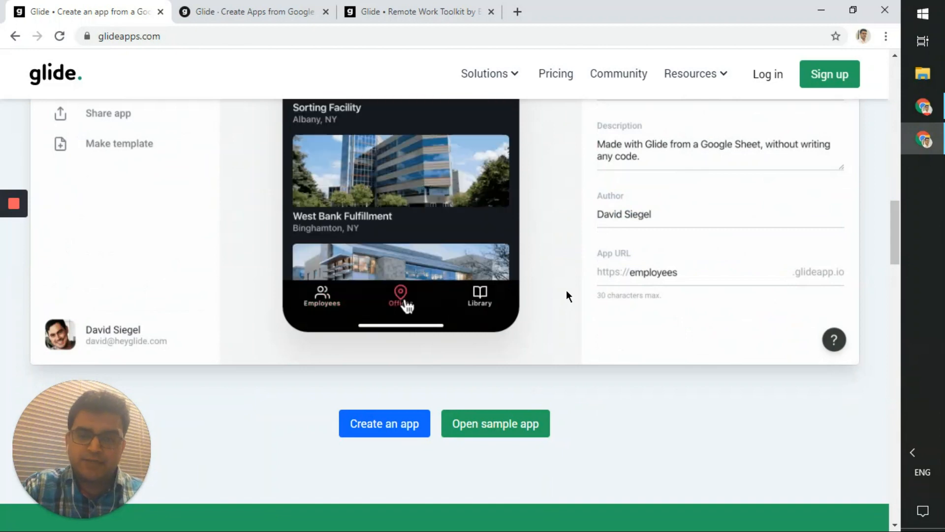
- Scroll past the homepage template grid and open the Solutions menu's use-case categories
scroll(569, 289, down, 5)
scroll(571, 287, down, 4)
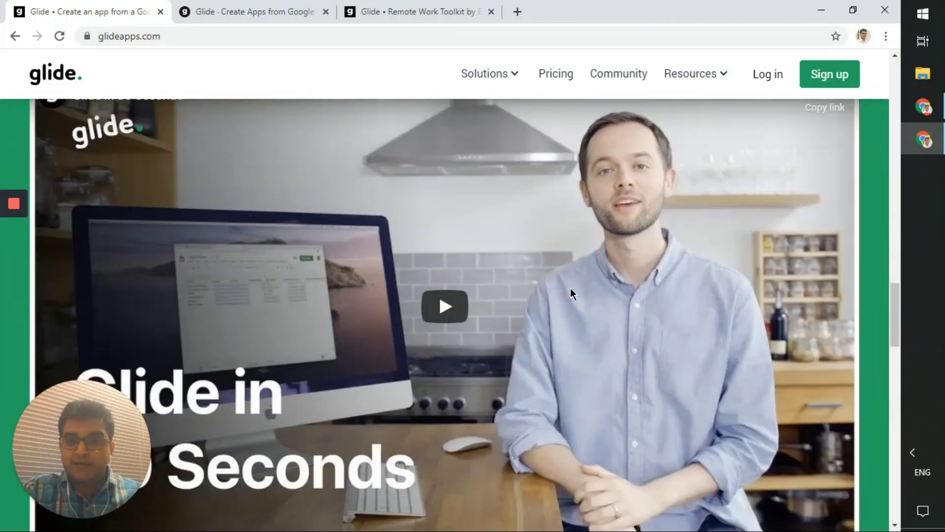
scroll(570, 288, down, 12)
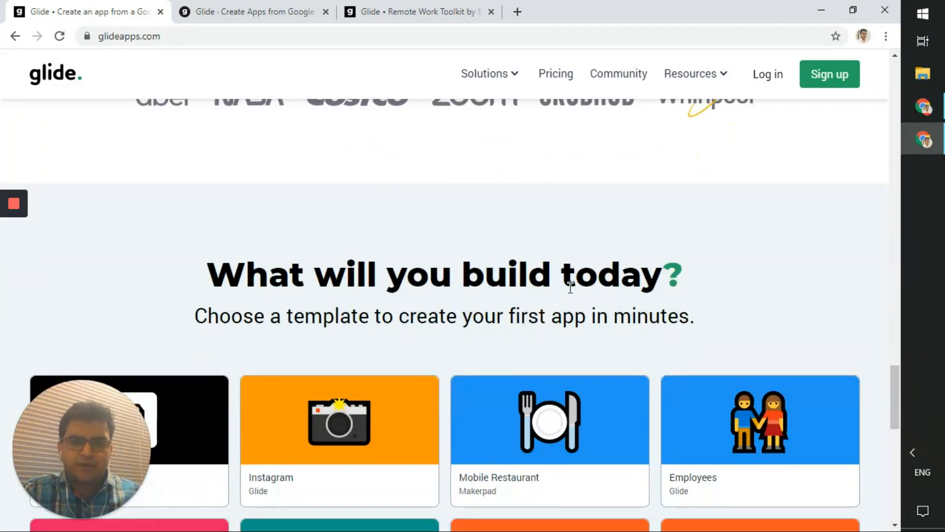
scroll(570, 288, down, 4)
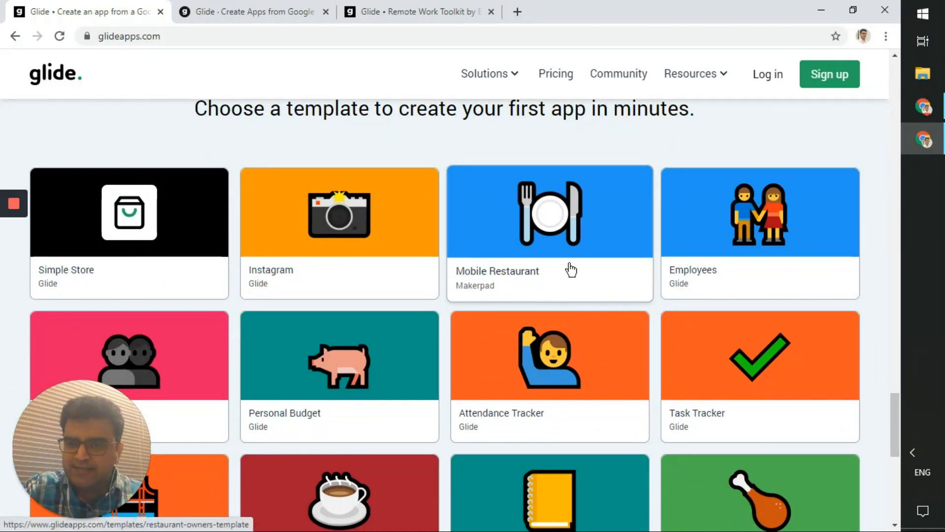
click(510, 79)
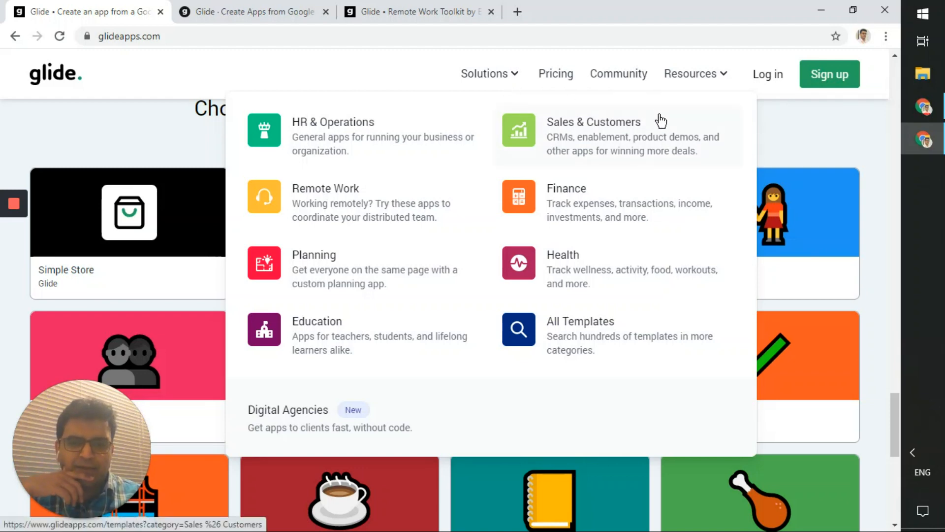
mouse_move(711, 85)
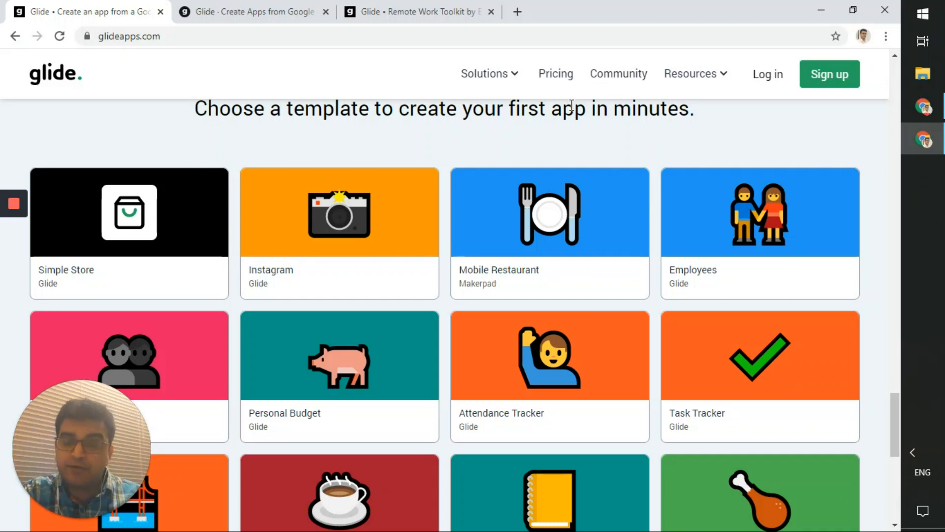
- Go to the full Templates gallery through Browse all templates
scroll(575, 182, down, 9)
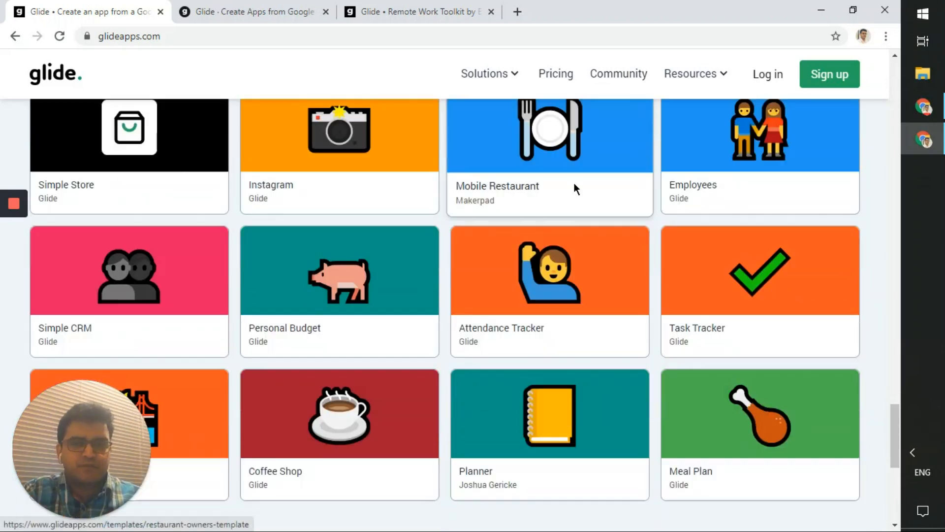
scroll(569, 178, up, 10)
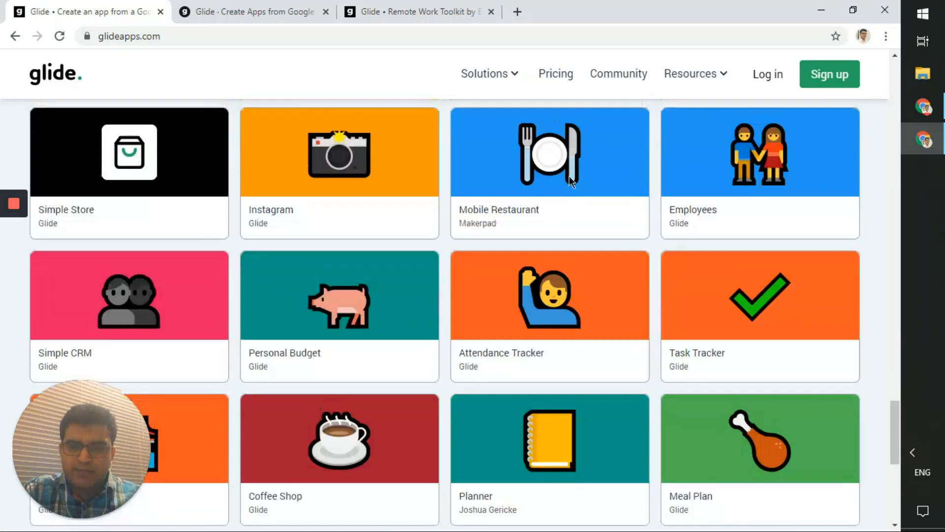
scroll(572, 181, down, 3)
scroll(573, 183, up, 4)
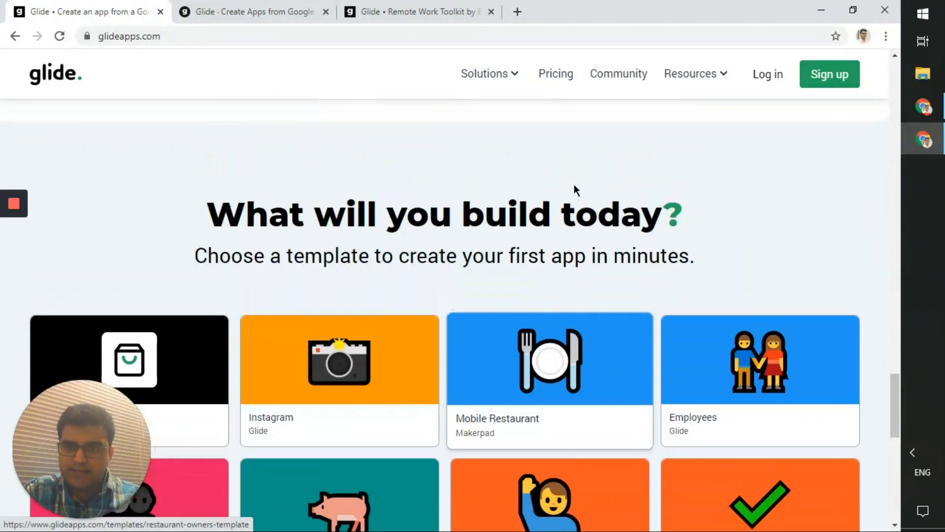
scroll(713, 308, down, 8)
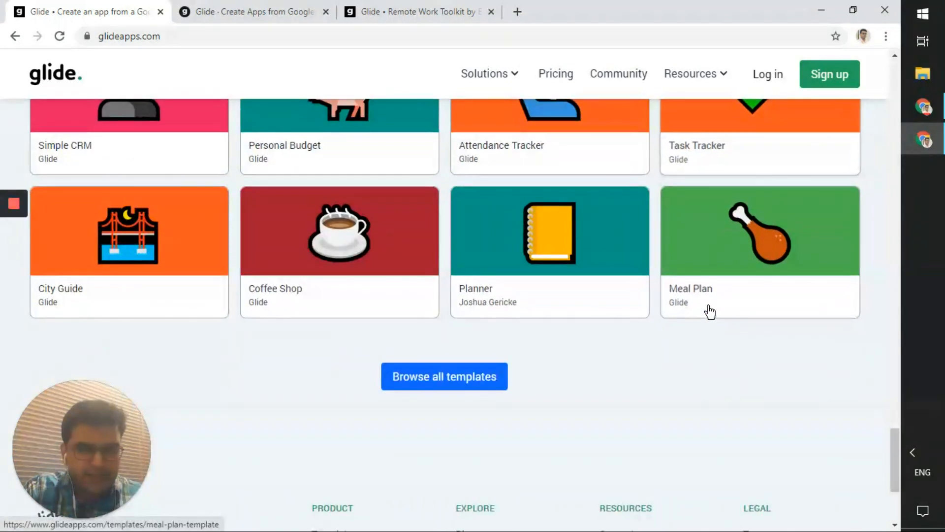
click(495, 377)
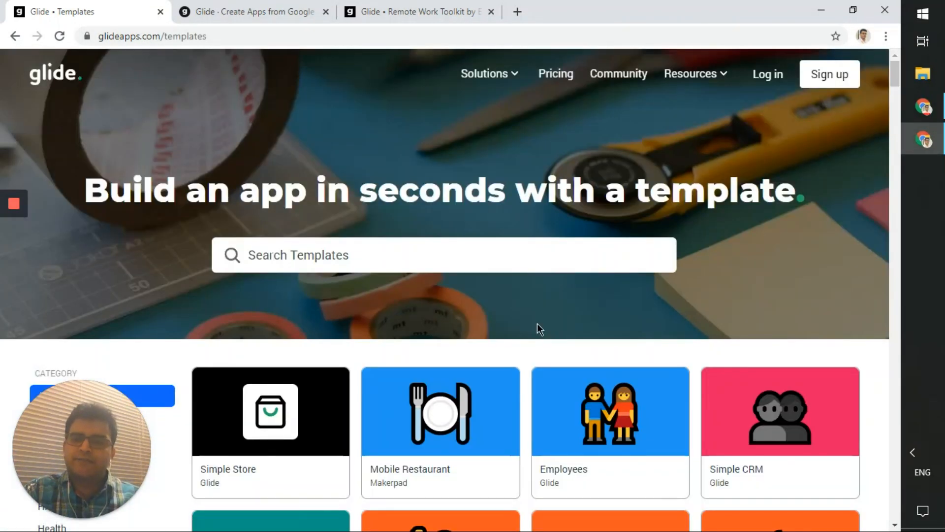
- Switch off Show paid templates so the gallery lists only free templates
scroll(537, 323, down, 4)
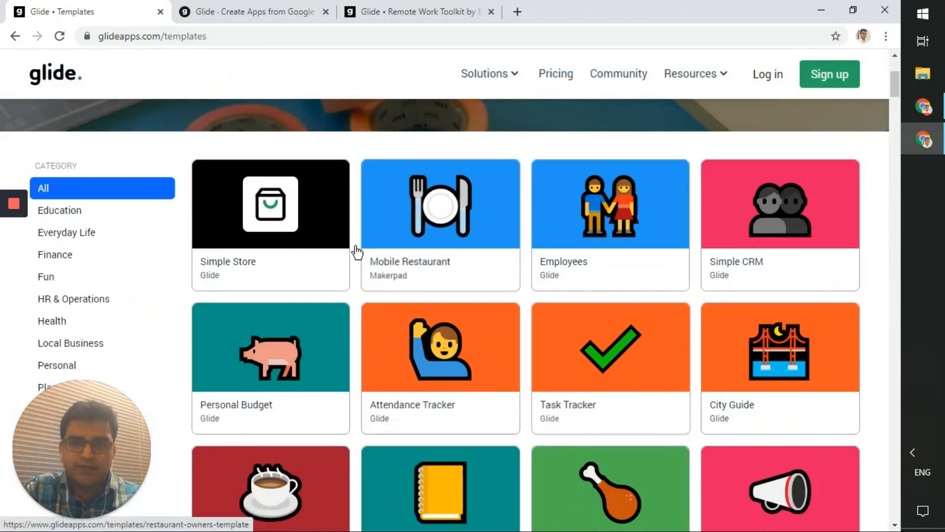
scroll(353, 239, down, 8)
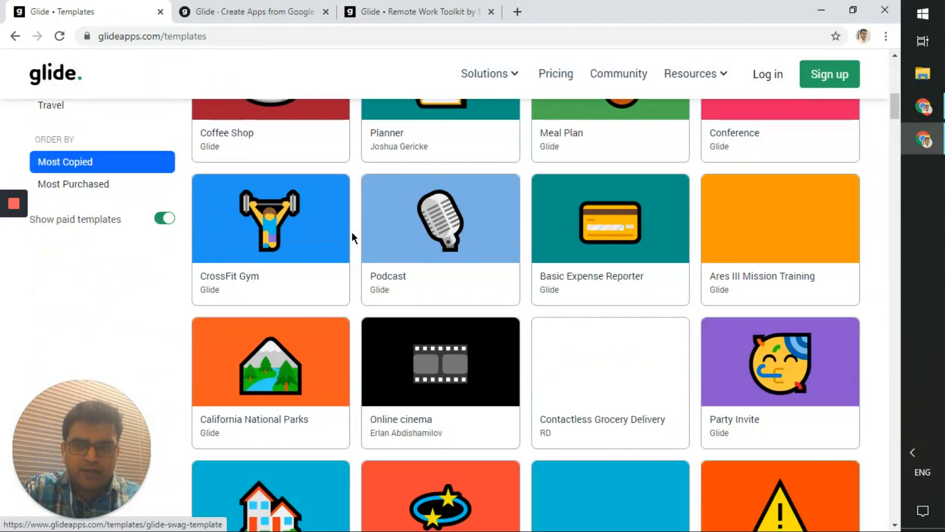
click(166, 219)
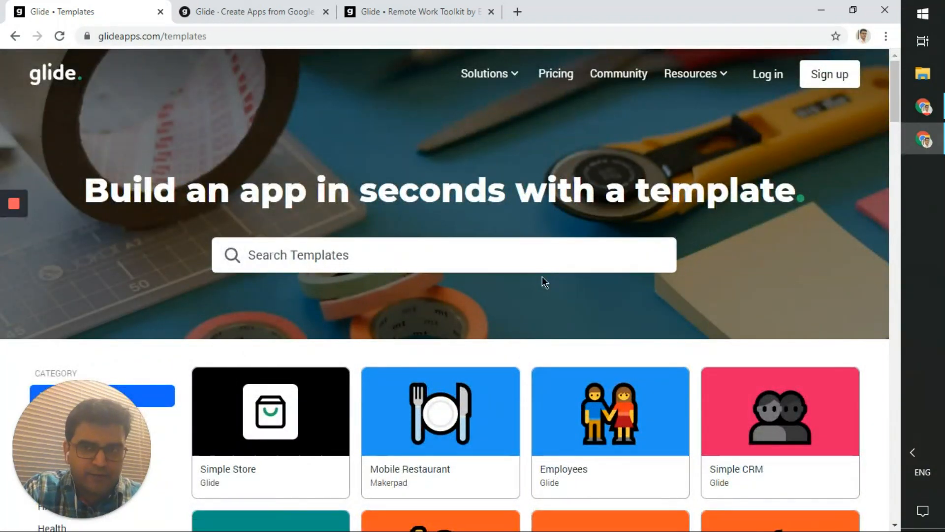
scroll(542, 276, down, 4)
scroll(542, 277, down, 8)
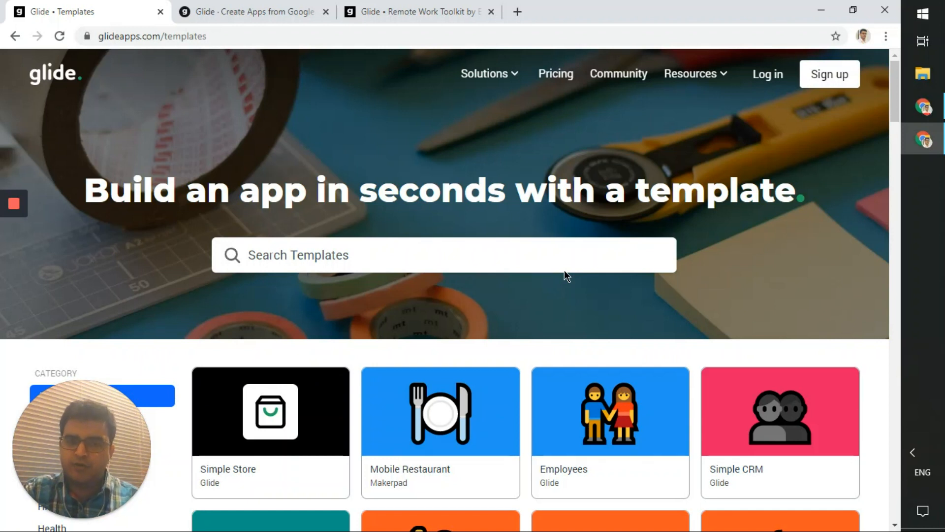
- Search templates for 'conference', review Conference and Advanced Conference, then clear the search
click(553, 263)
text(co)
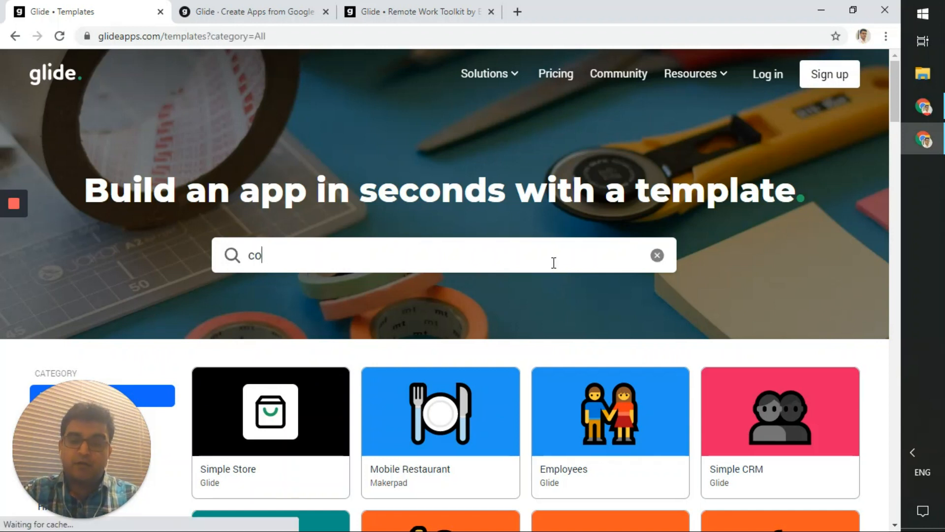
text(nference)
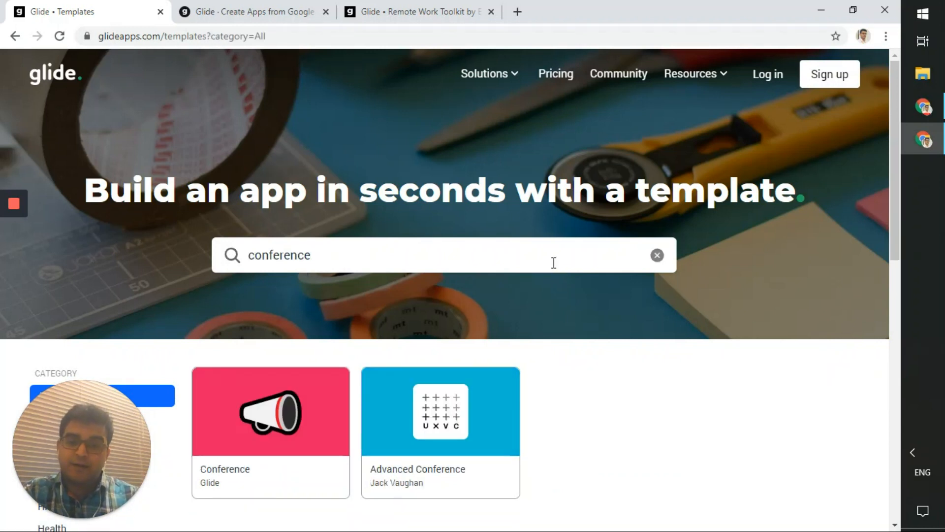
scroll(554, 263, down, 2)
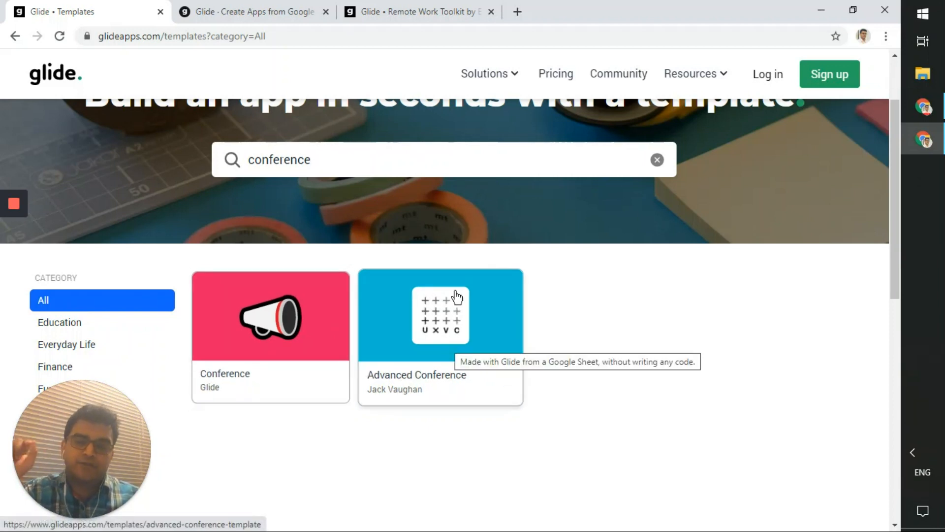
click(657, 159)
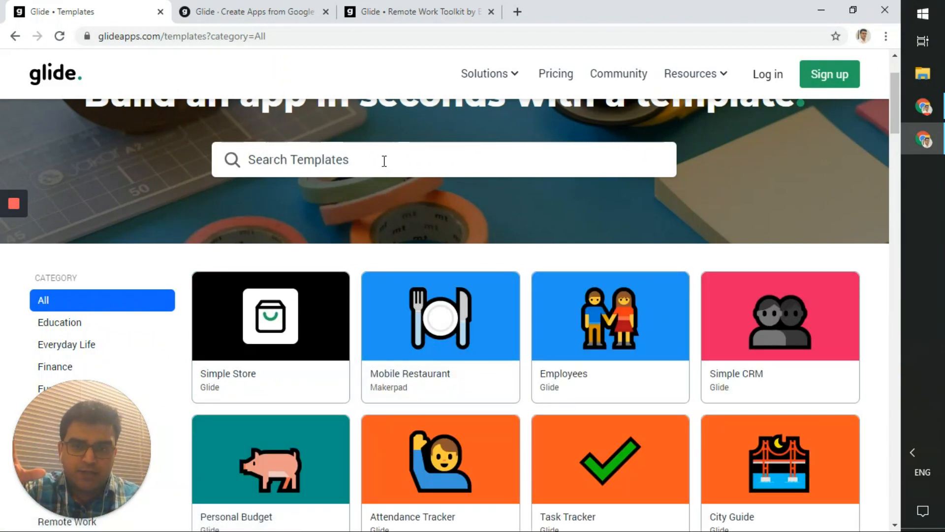
scroll(384, 161, down, 8)
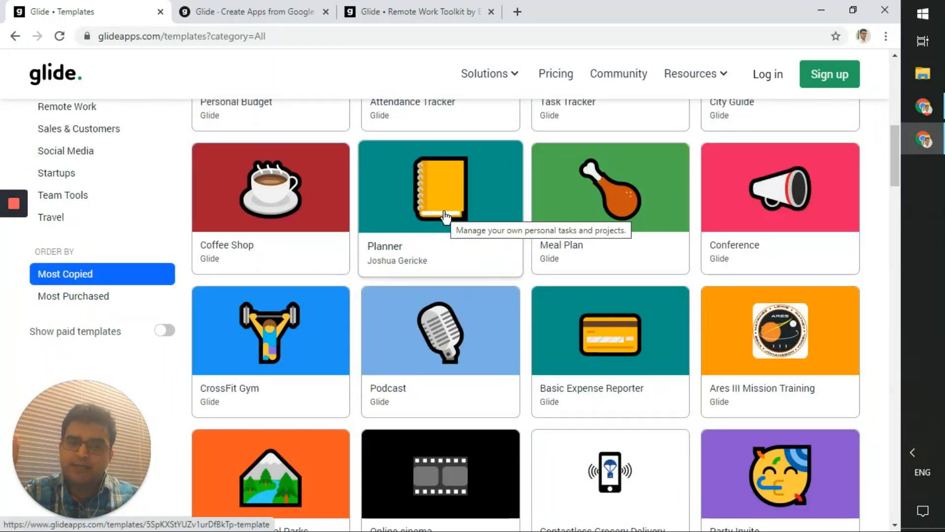
scroll(433, 386, down, 10)
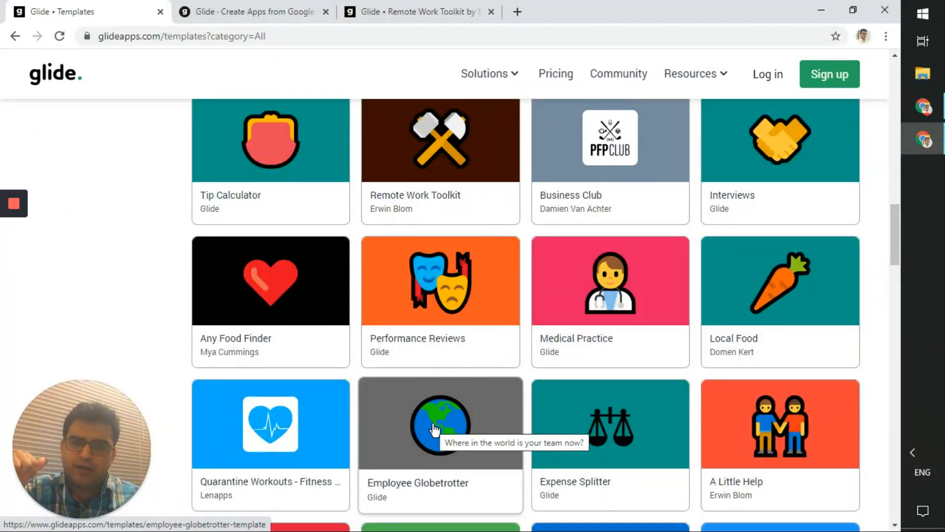
scroll(419, 404, down, 4)
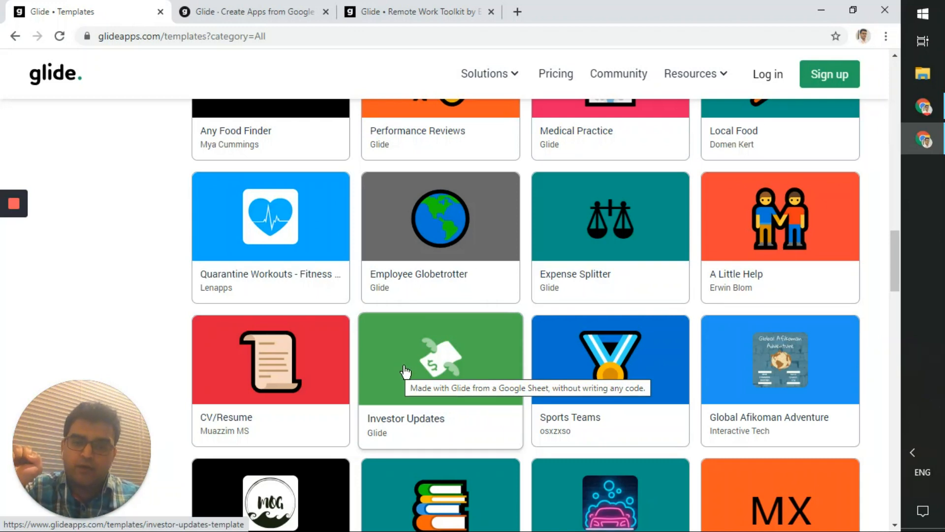
scroll(406, 372, down, 4)
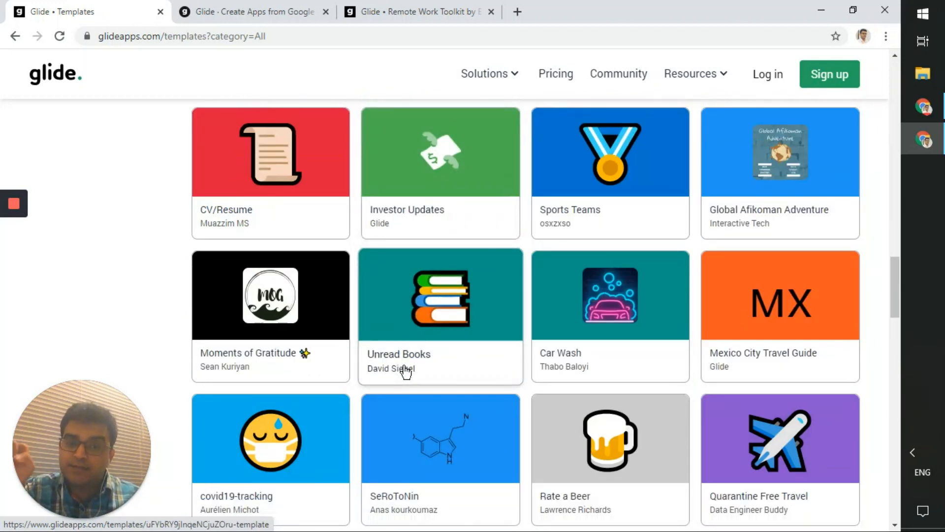
scroll(405, 372, up, 20)
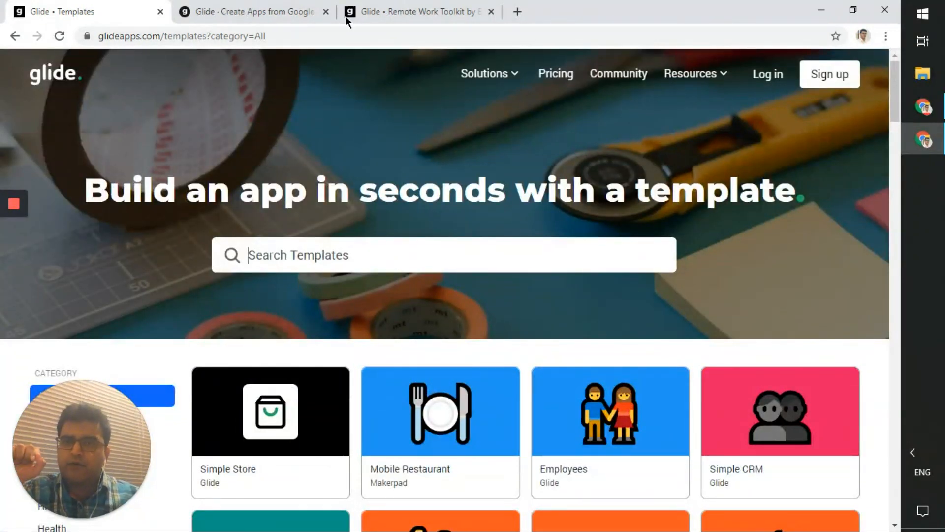
- Look over the Remote Work Toolkit template page and launch its live preview
click(293, 6)
click(367, 7)
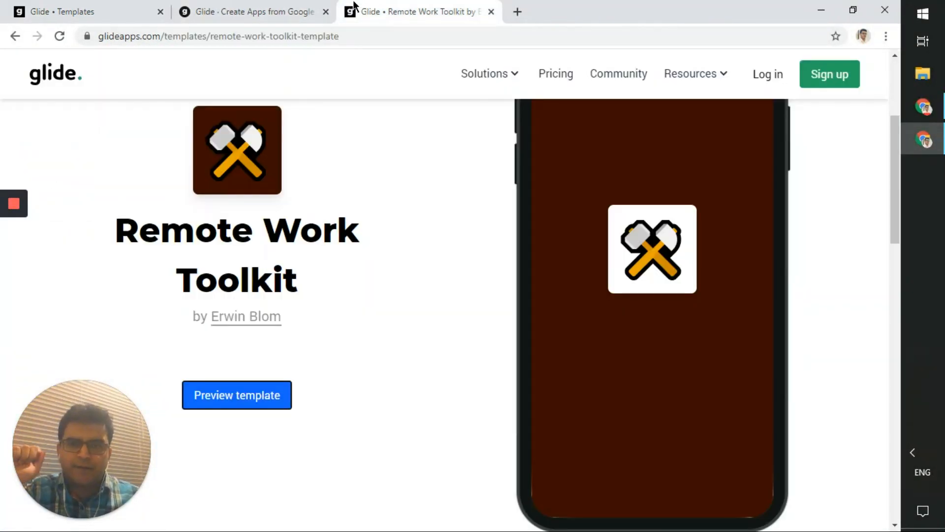
scroll(416, 196, up, 4)
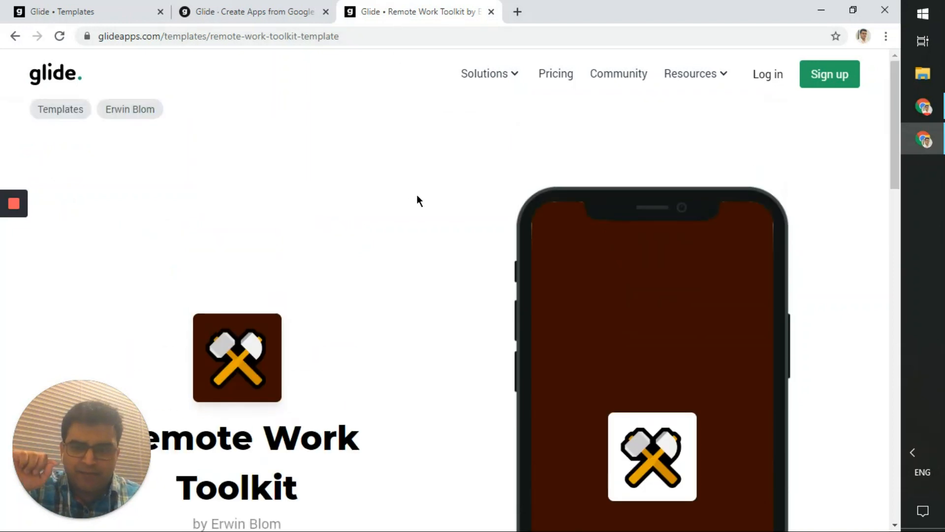
scroll(416, 197, down, 4)
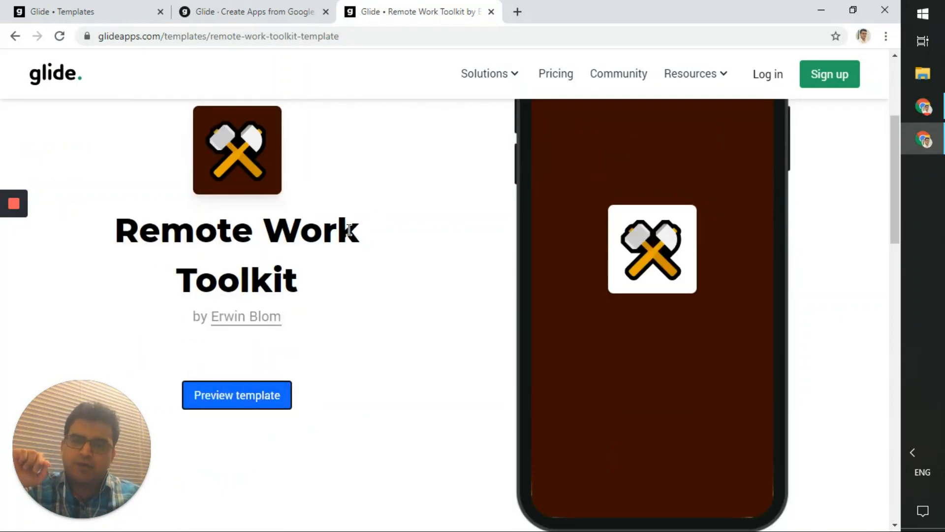
scroll(475, 270, down, 4)
scroll(426, 277, up, 8)
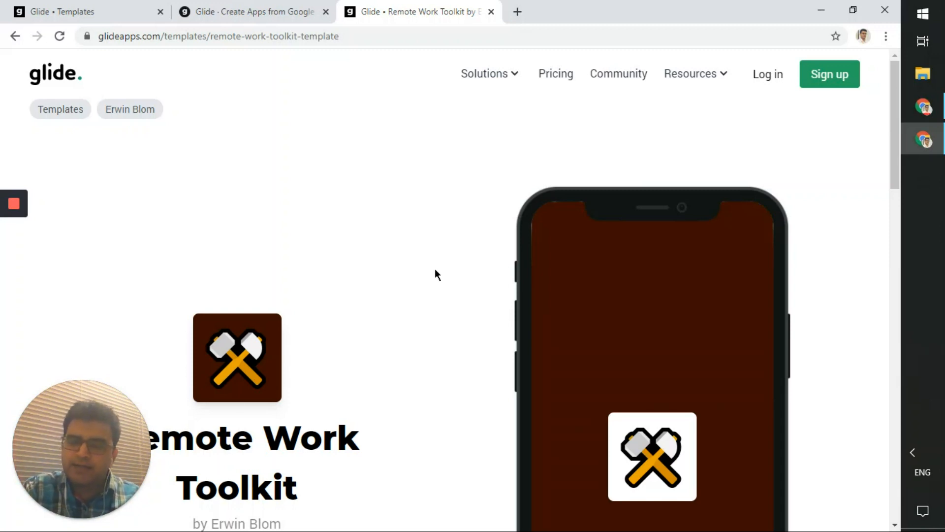
scroll(435, 270, down, 4)
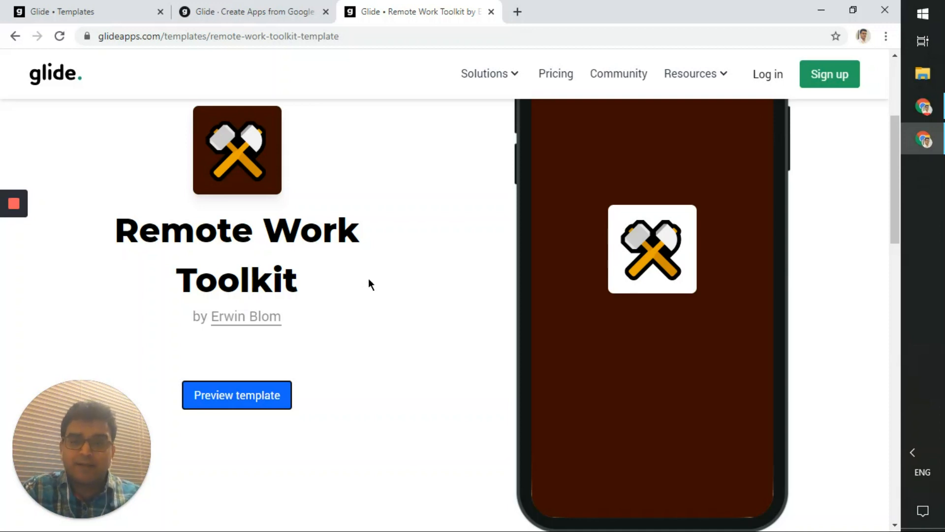
scroll(524, 294, up, 4)
scroll(524, 293, down, 4)
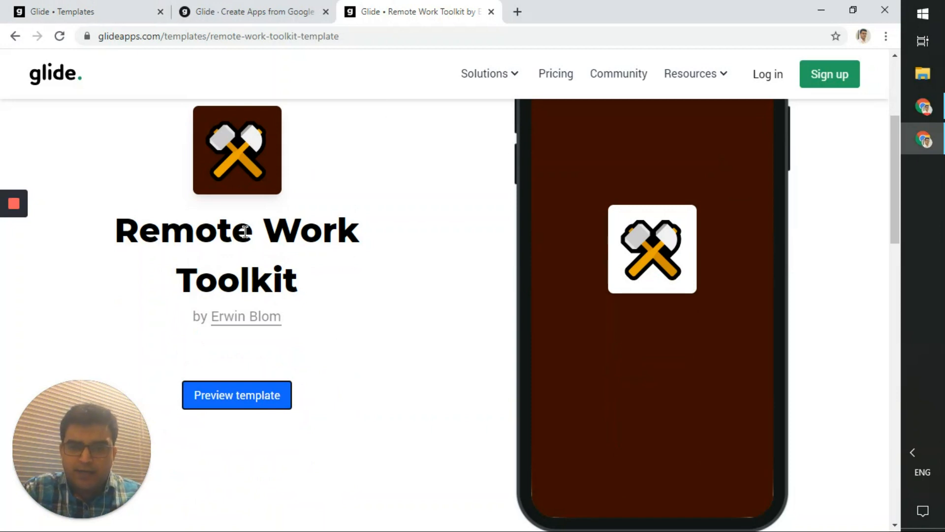
scroll(264, 228, down, 5)
scroll(264, 228, up, 5)
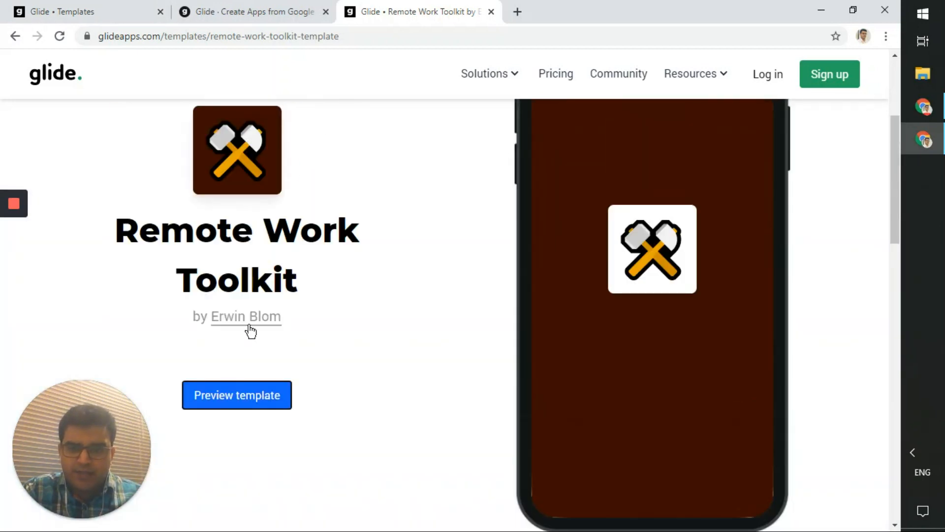
click(239, 398)
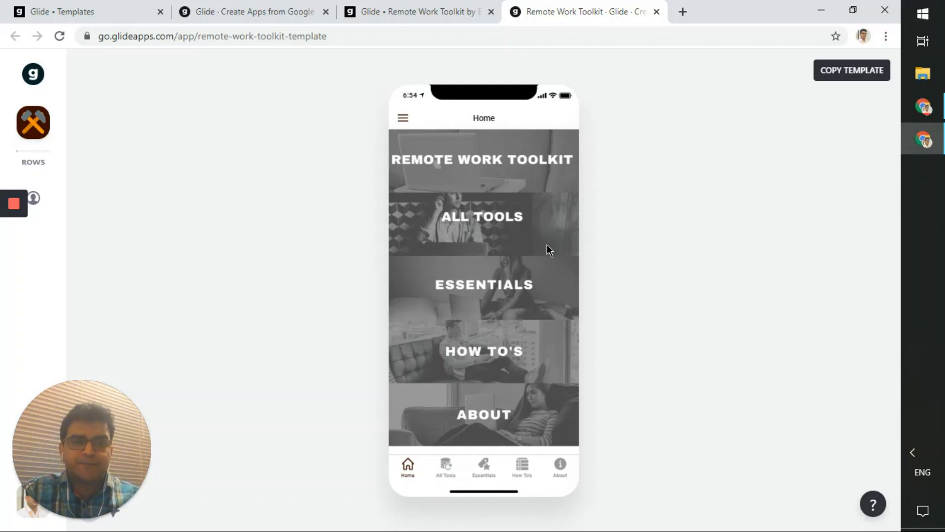
- Show the ALL TOOLS list, scrolling through Airtable, Asana, Basecamp and other entries
click(489, 217)
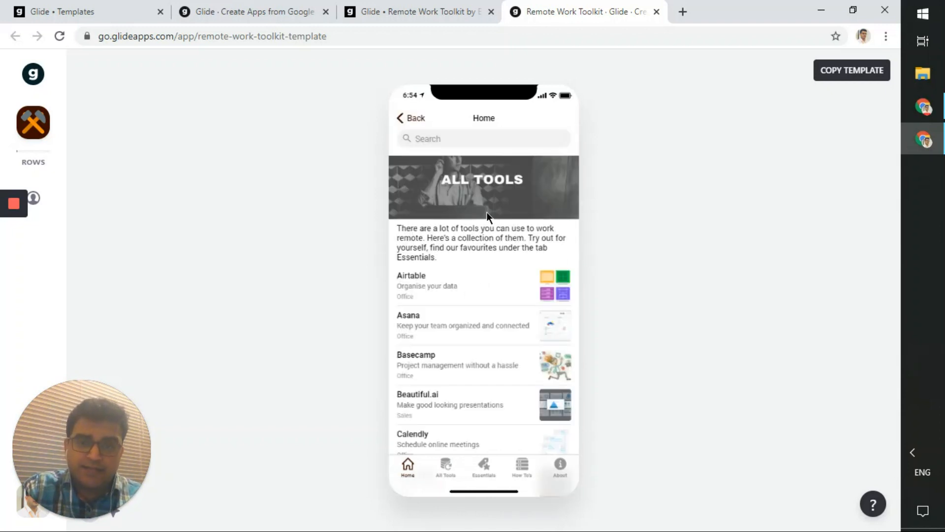
scroll(488, 219, down, 4)
scroll(489, 229, down, 2)
scroll(489, 232, up, 7)
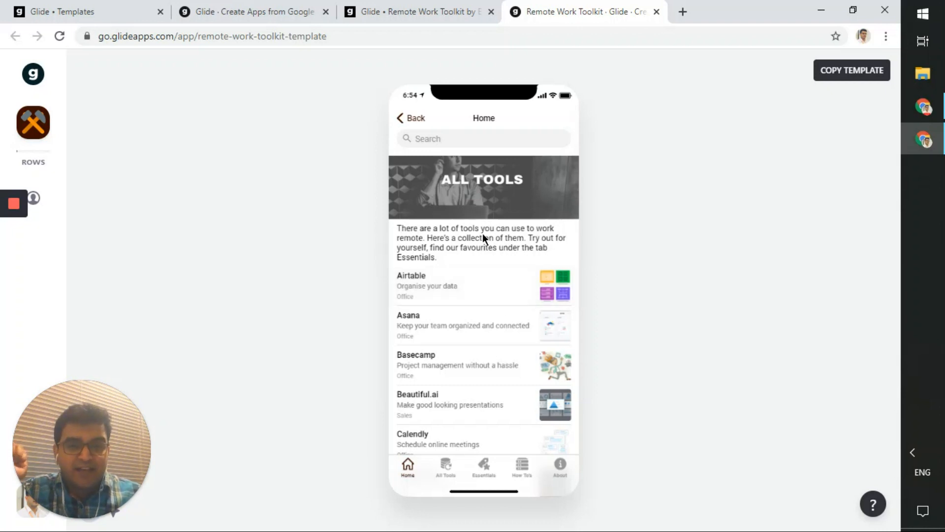
- View Airtable's detail screen and its website link, then close that link's tab
scroll(483, 235, down, 5)
scroll(488, 276, down, 6)
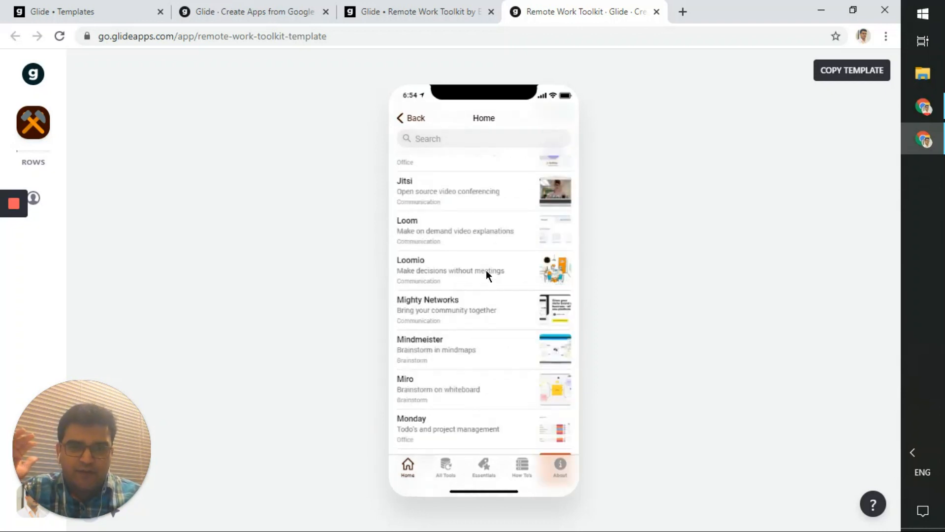
scroll(485, 283, up, 11)
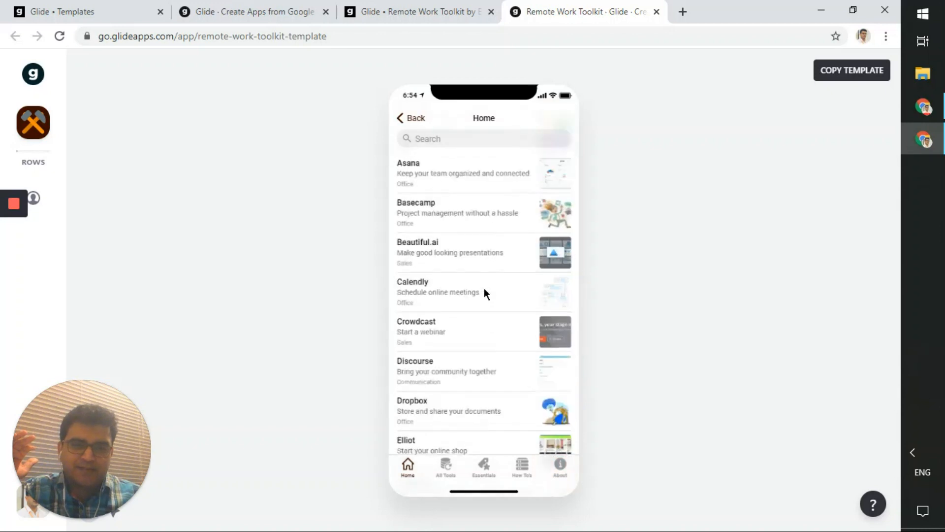
click(490, 294)
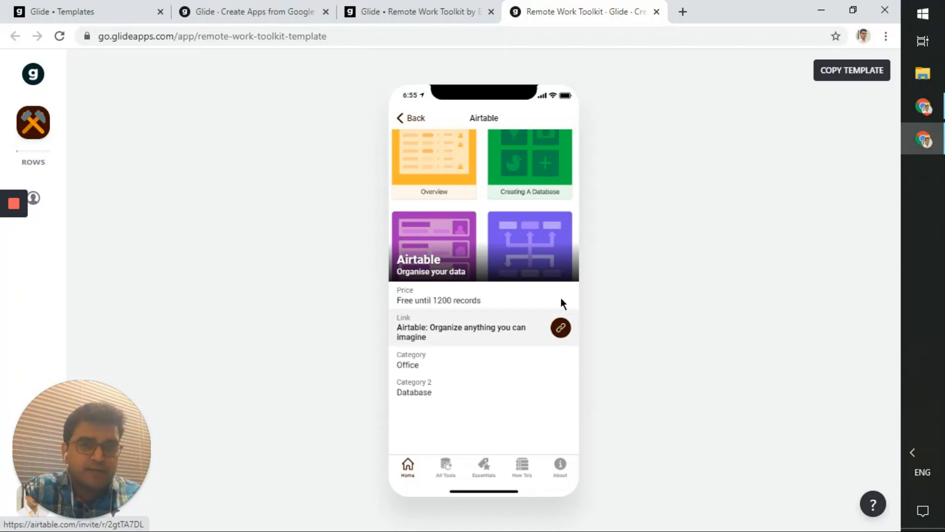
click(516, 329)
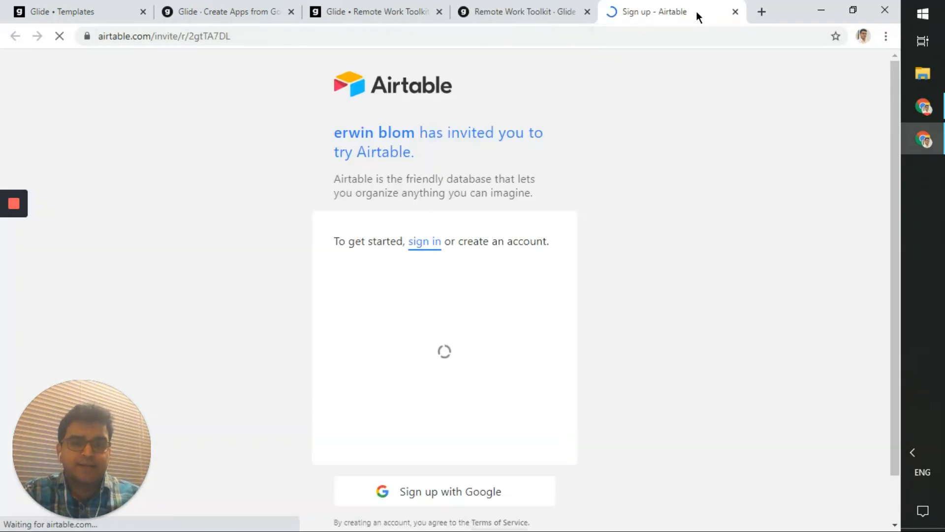
key(ctrl+w)
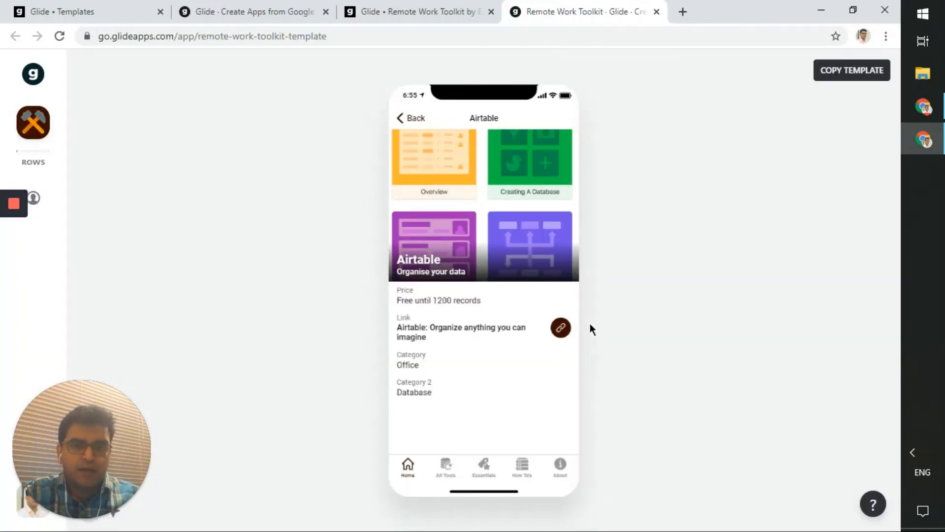
- Visit the Home, All Tools, Essentials, How To's and About screens, then show the categories menu
click(411, 470)
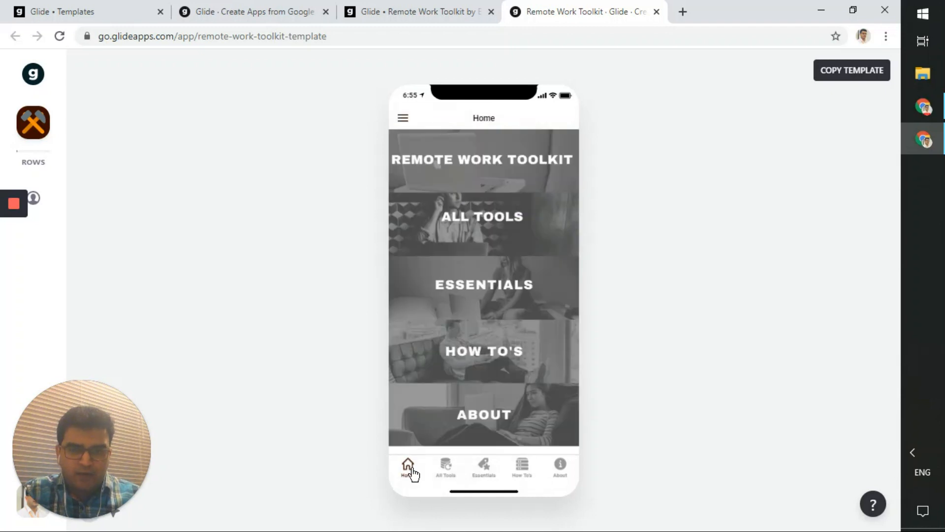
click(446, 473)
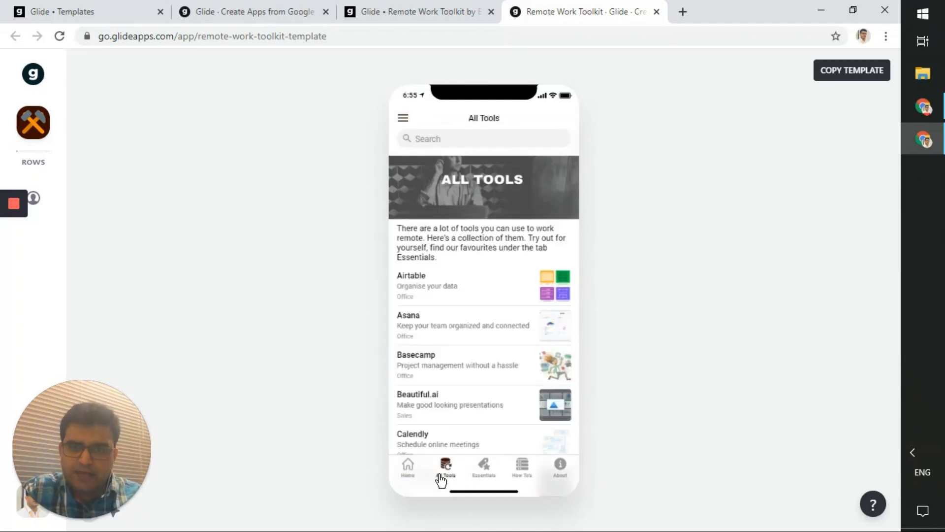
click(481, 473)
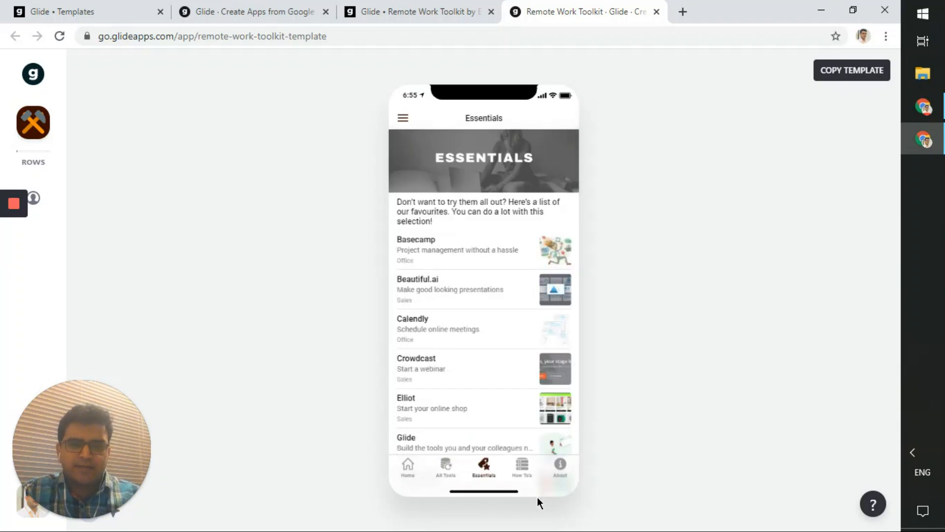
click(532, 476)
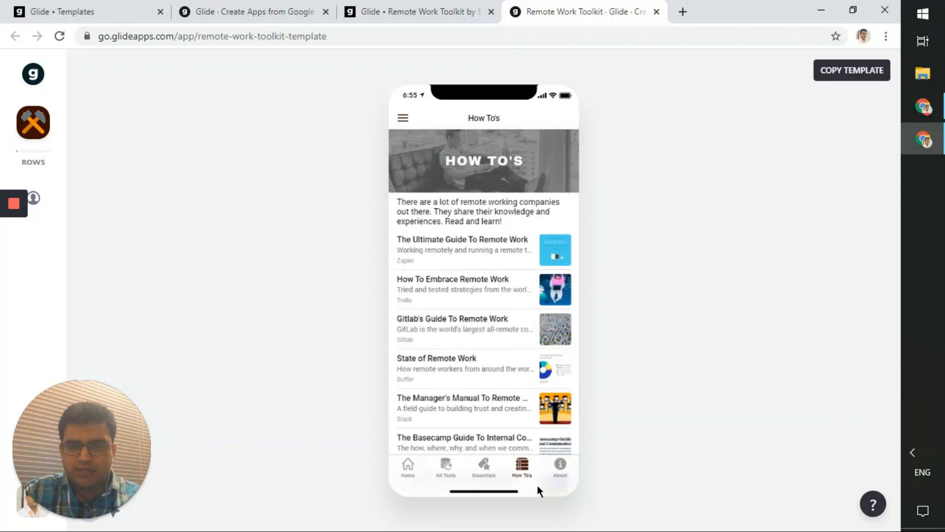
click(483, 474)
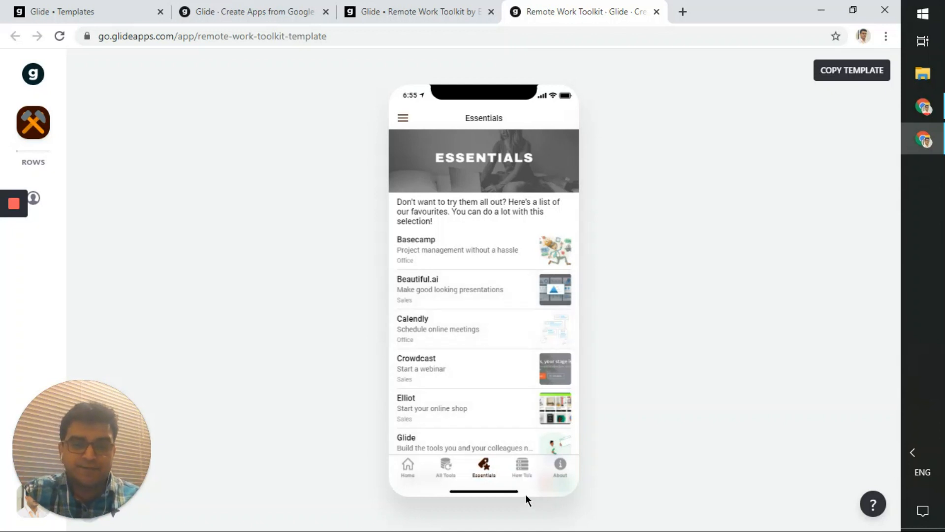
click(562, 472)
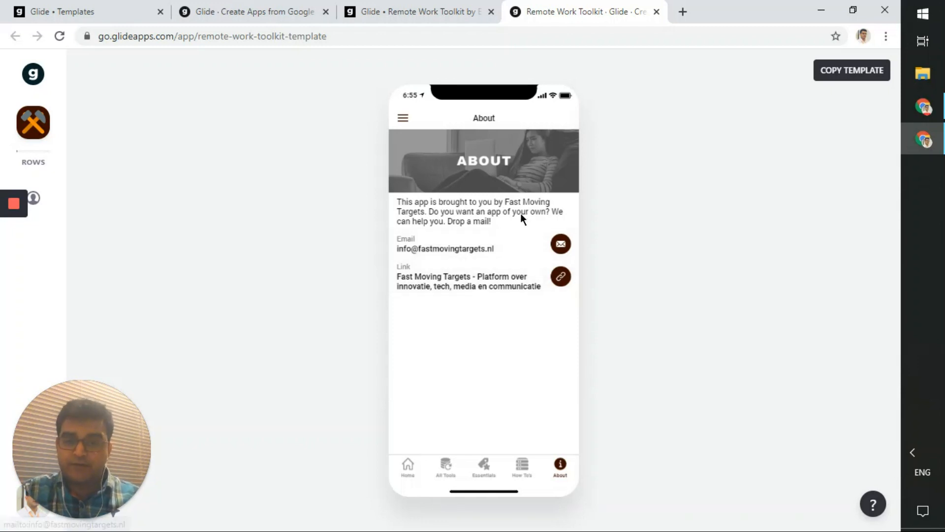
click(406, 118)
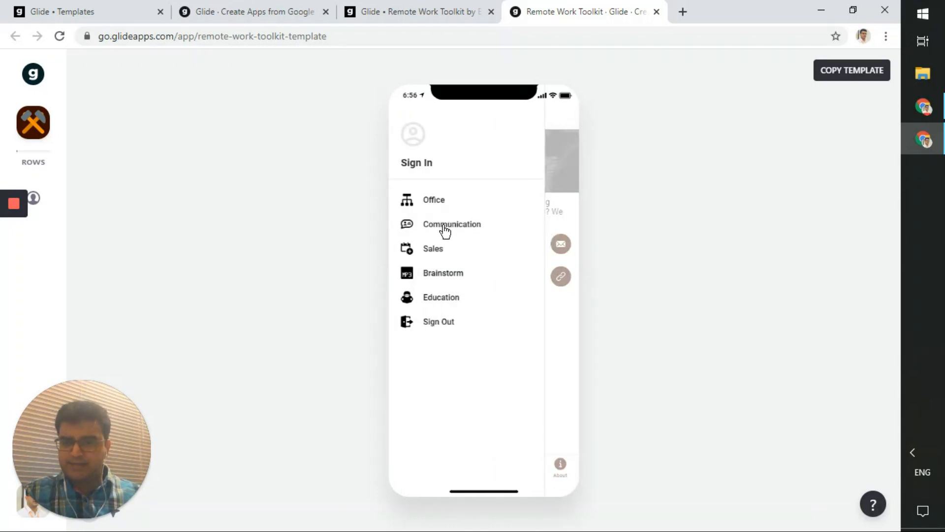
- View Podia under Education, go back twice to Home, then return to the Templates tab
click(450, 298)
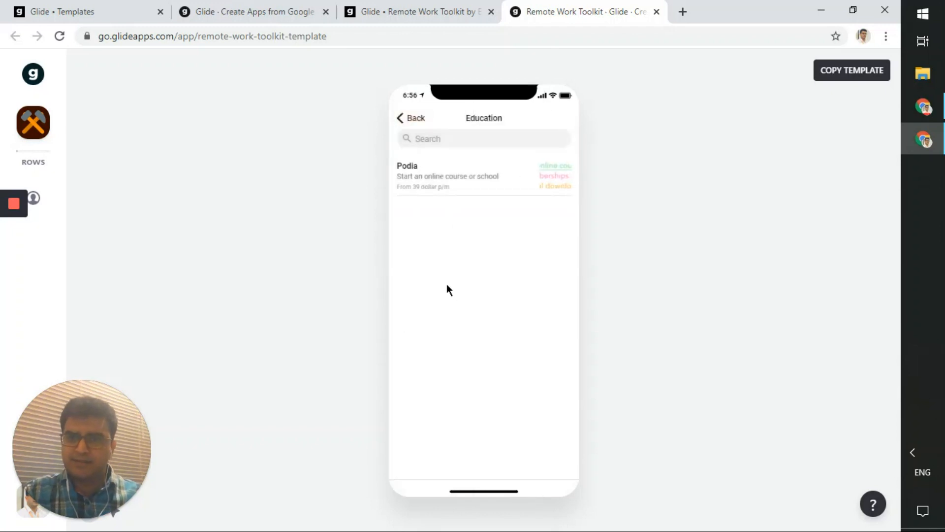
click(483, 192)
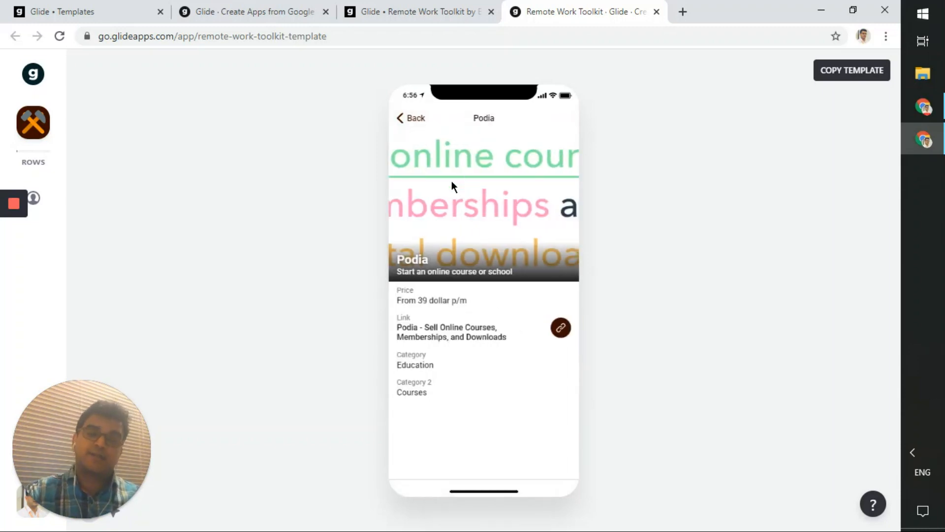
click(415, 122)
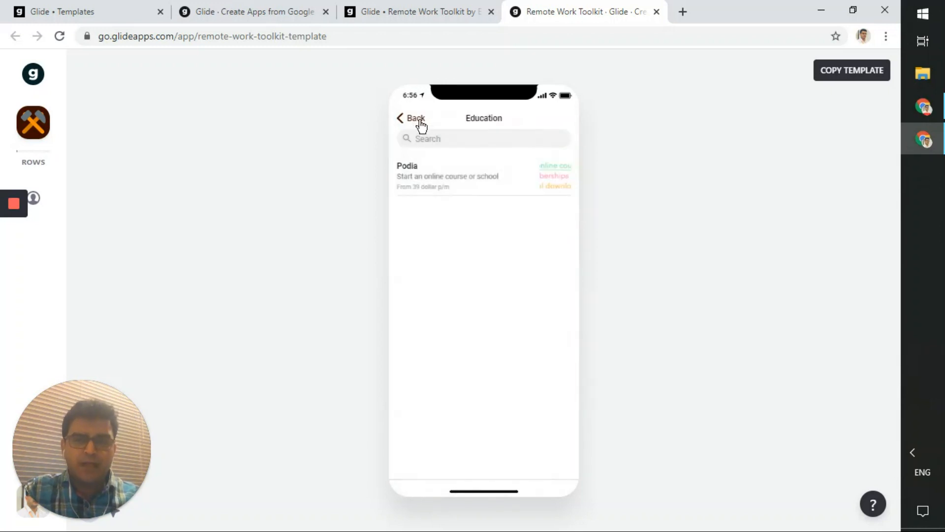
click(420, 121)
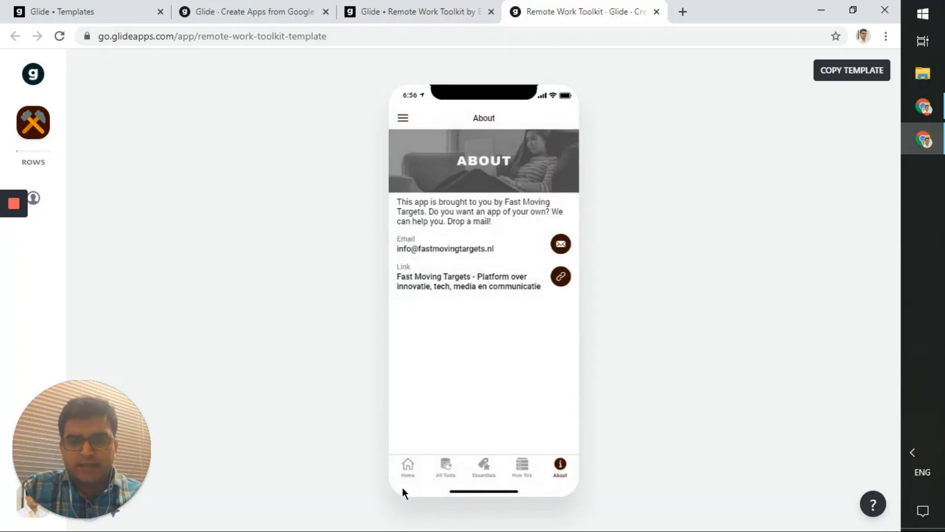
click(409, 471)
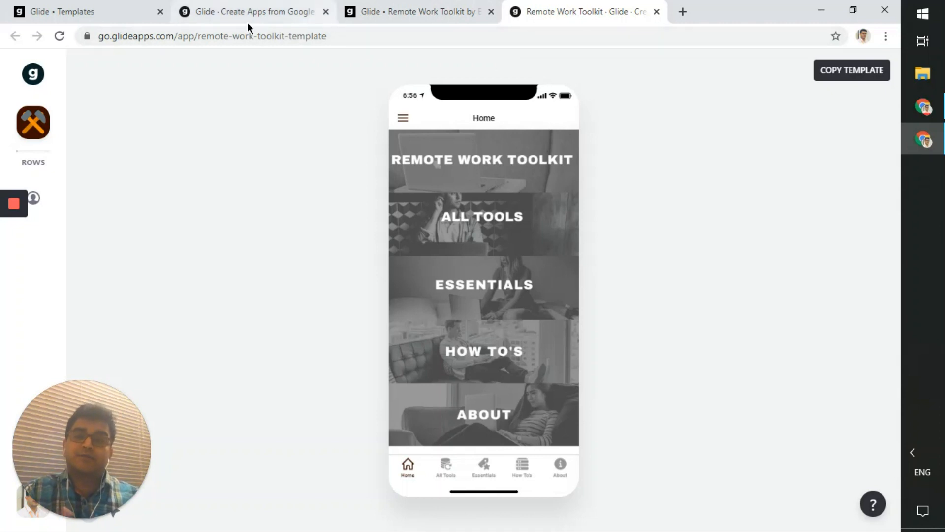
click(123, 11)
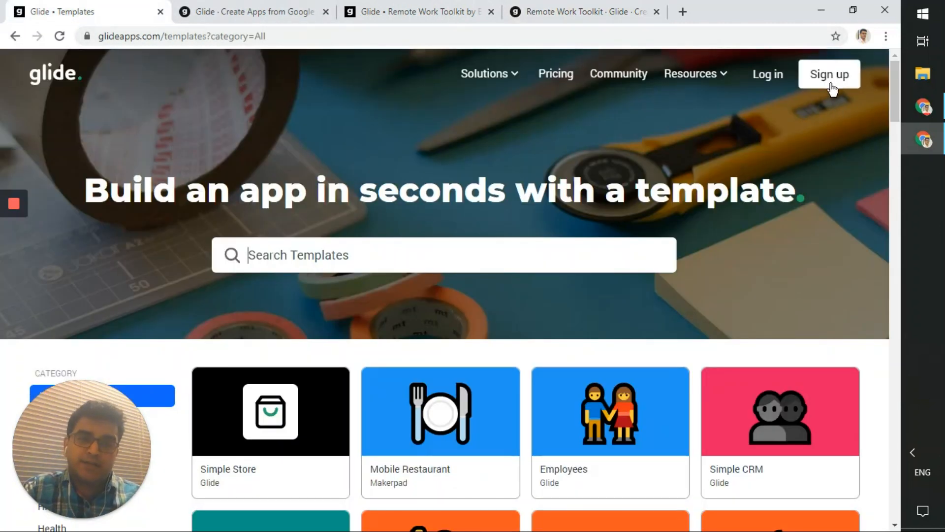
- Close the Share Glide banner on My Apps and return to the template preview tab
click(619, 6)
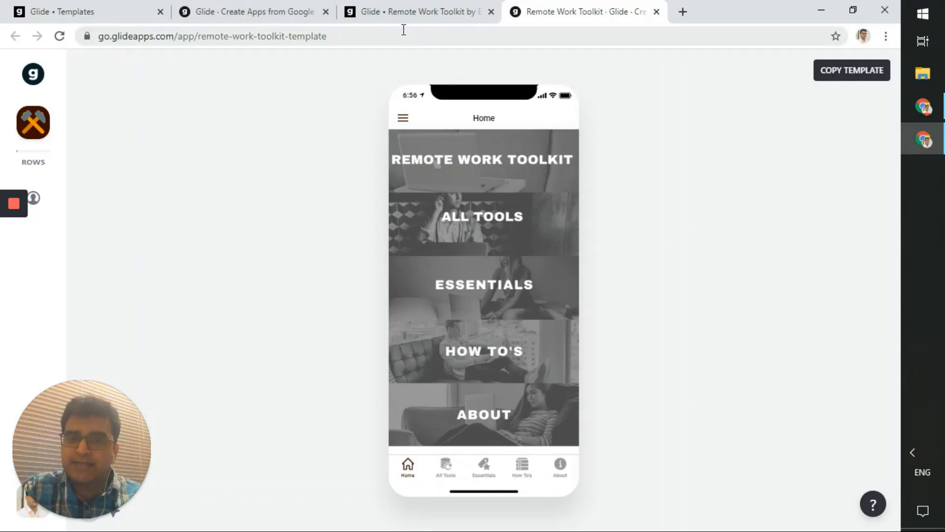
click(280, 6)
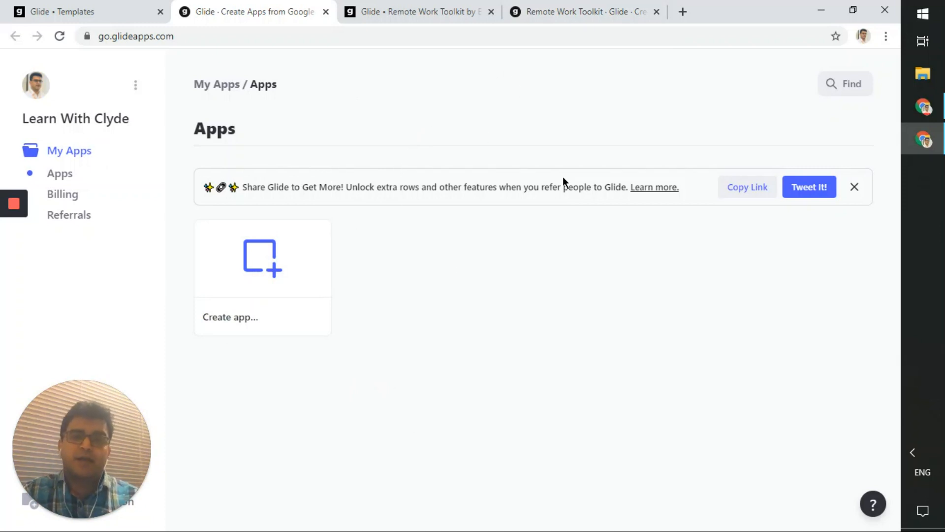
click(850, 192)
mouse_move(239, 260)
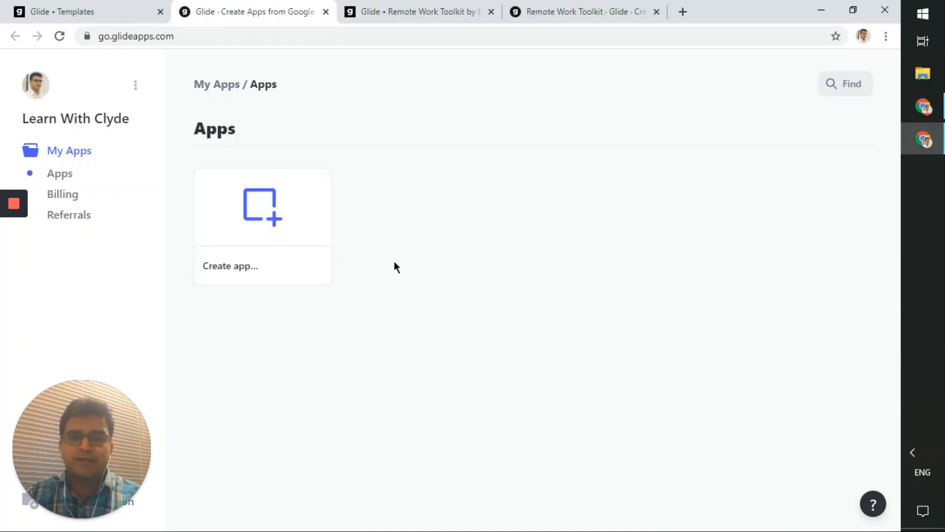
mouse_move(274, 202)
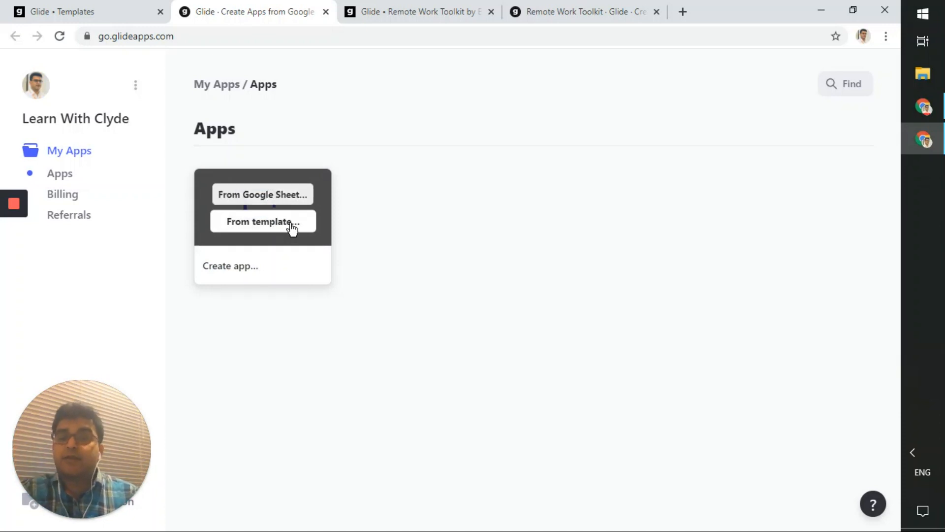
click(583, 4)
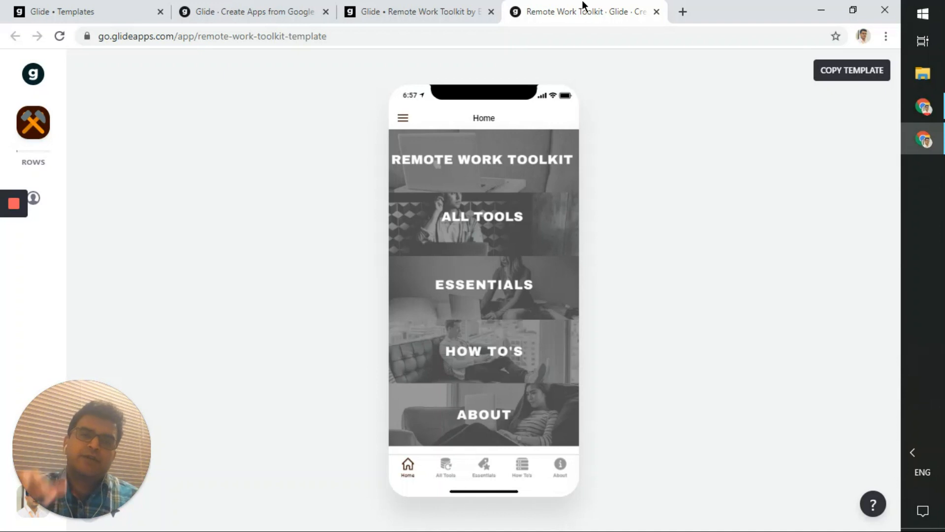
click(297, 7)
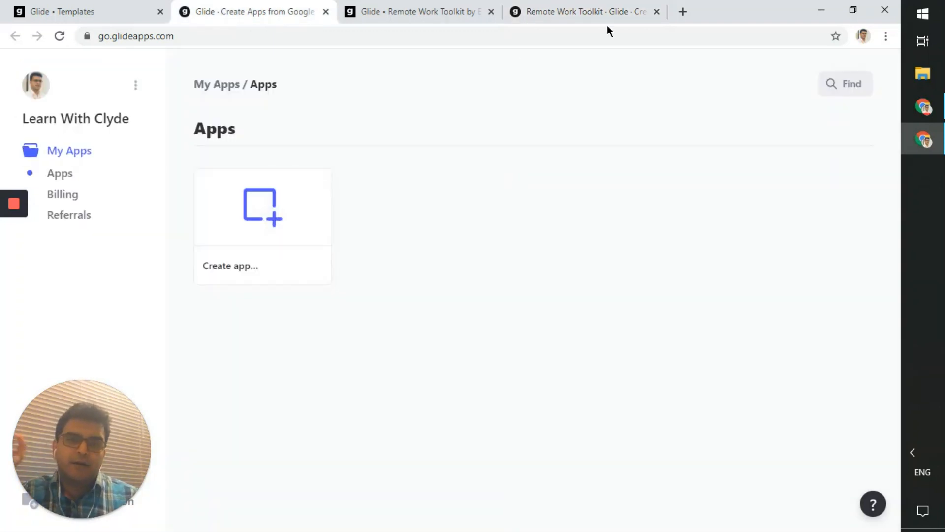
click(587, 3)
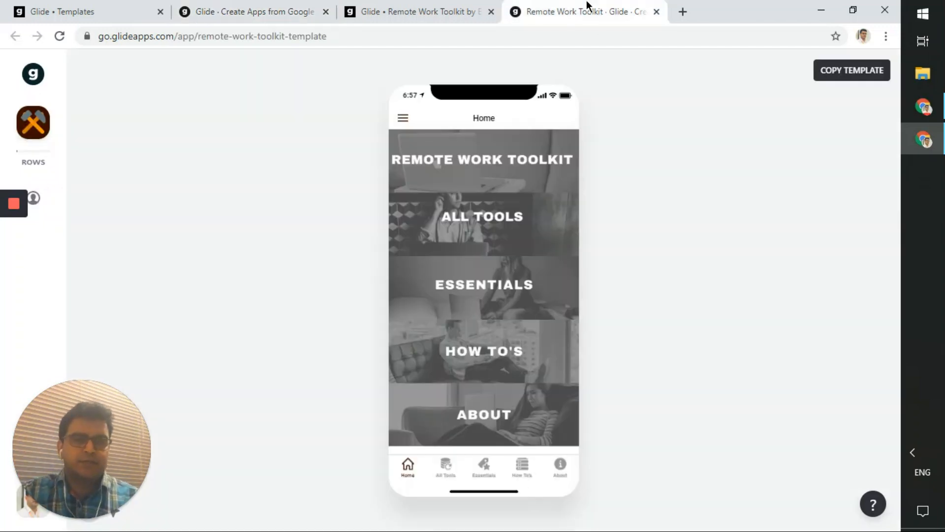
- Copy the Remote Work Toolkit template, confirm it under Apps, and return to its editor
click(848, 74)
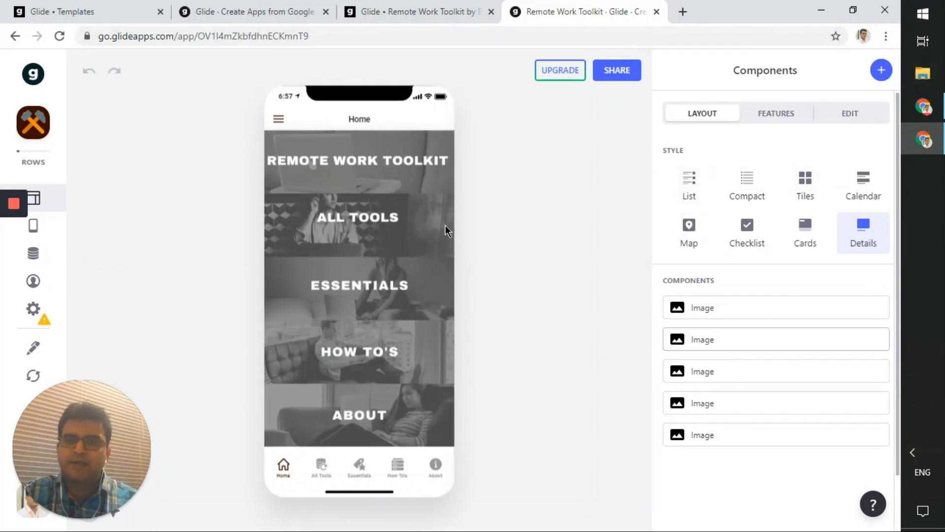
click(268, 9)
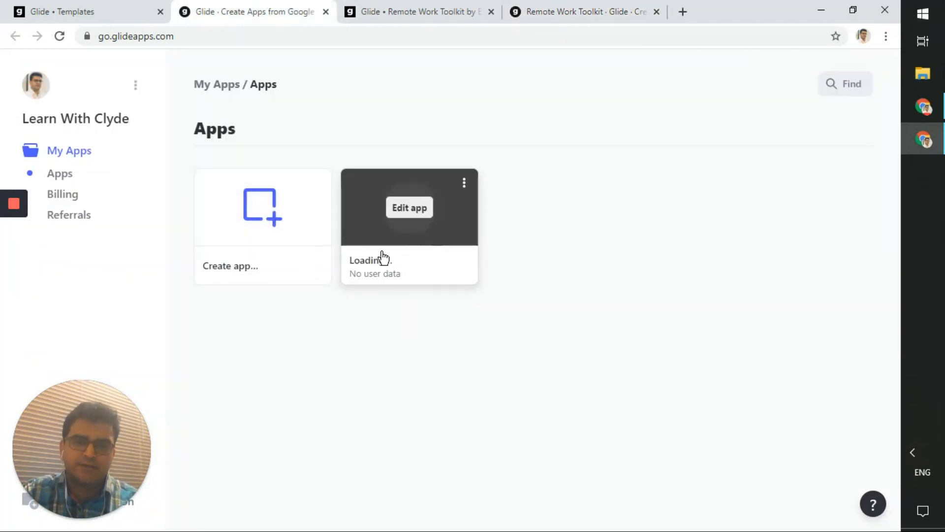
click(586, 6)
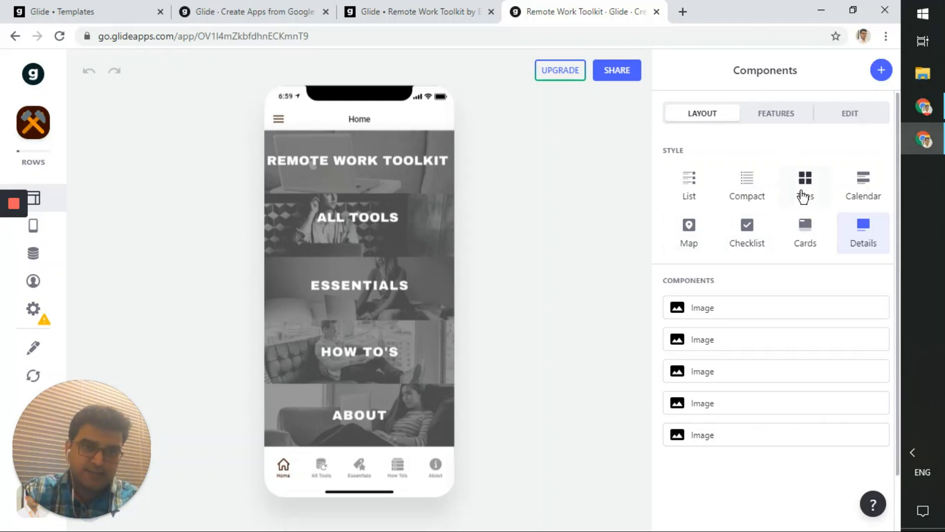
- Show the Layout panel and preview the All Tools screen's Image, Rich Text and Tools list
click(48, 223)
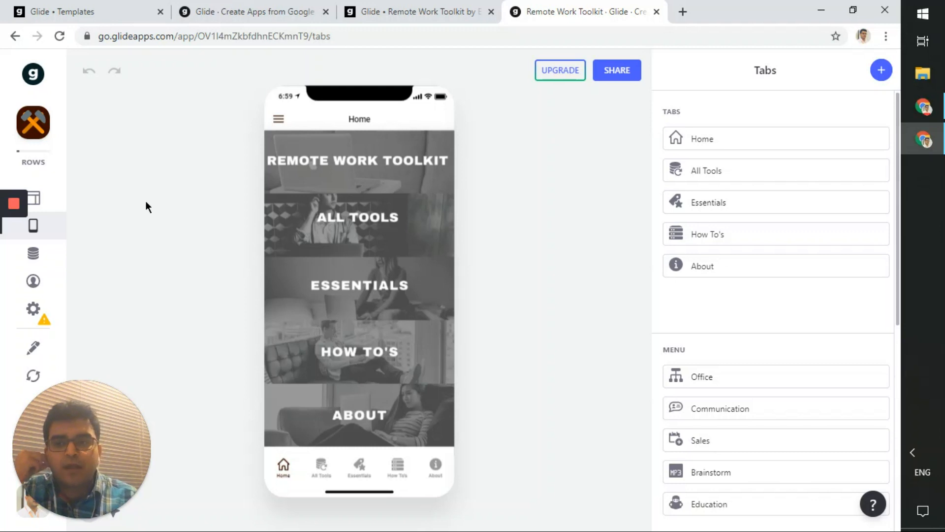
click(56, 195)
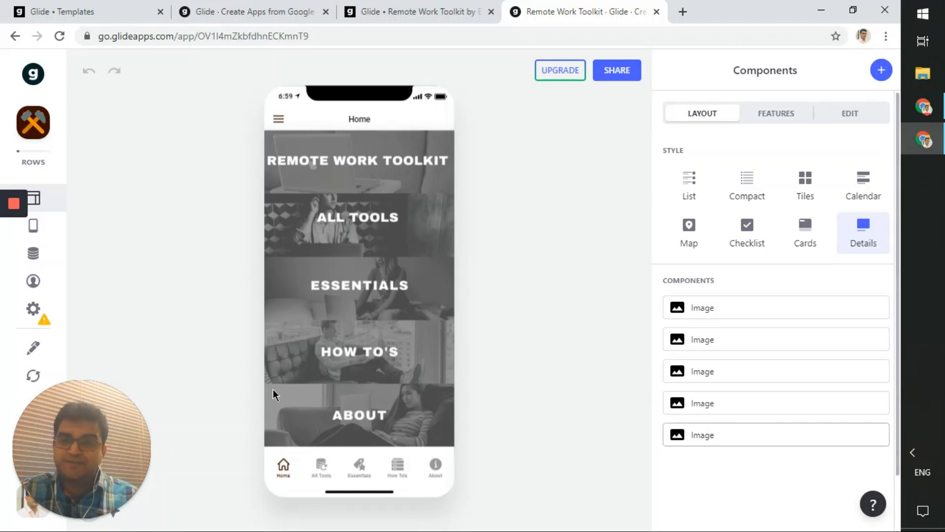
click(329, 467)
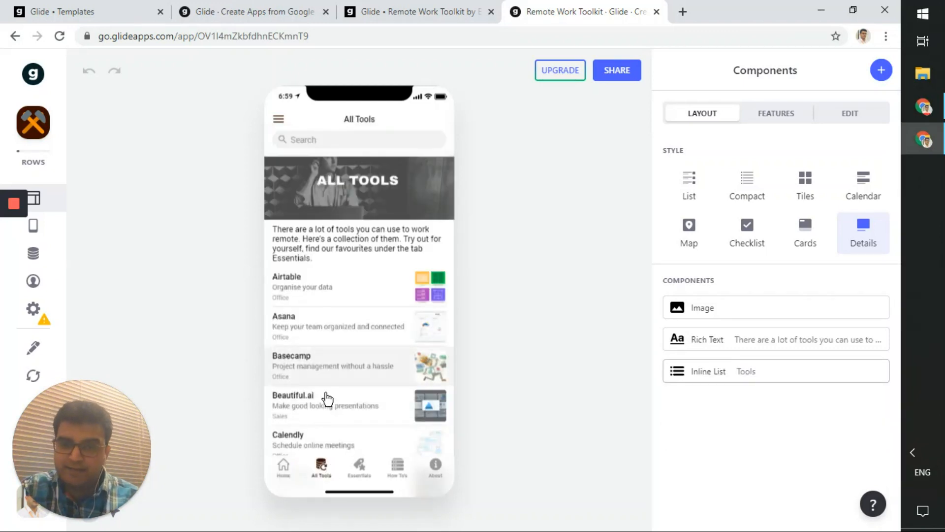
scroll(323, 398, down, 5)
scroll(320, 406, up, 5)
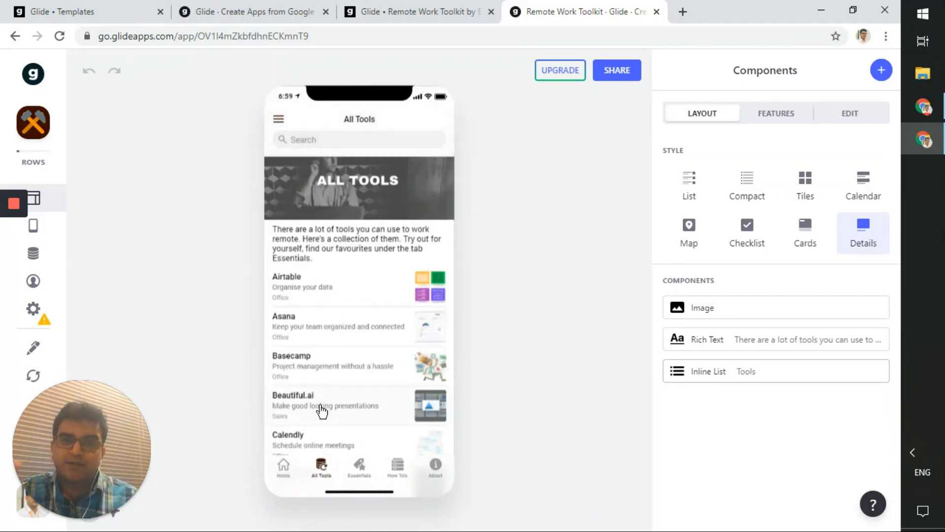
- Open the app's Remote Toolkit spreadsheet and browse its Tools, How To's and About sheets, ending on Tools
click(34, 349)
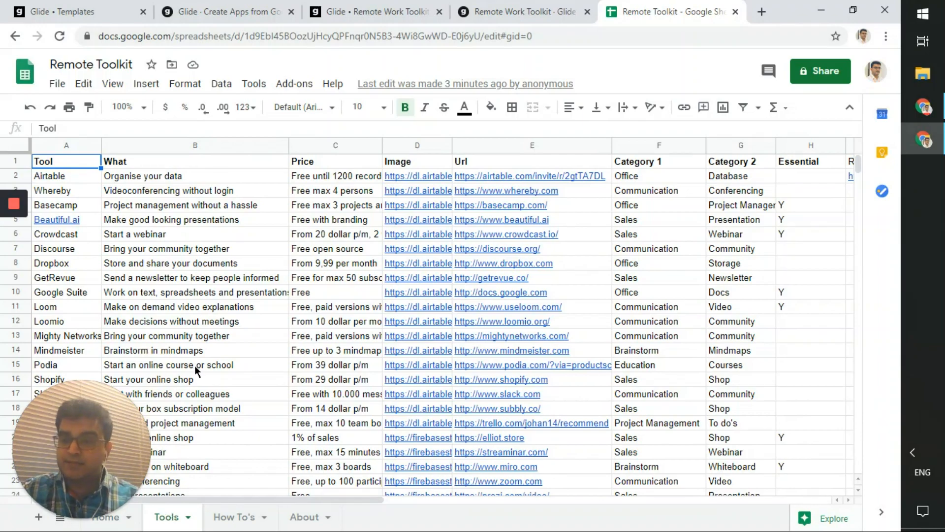
scroll(194, 367, down, 6)
scroll(194, 367, up, 6)
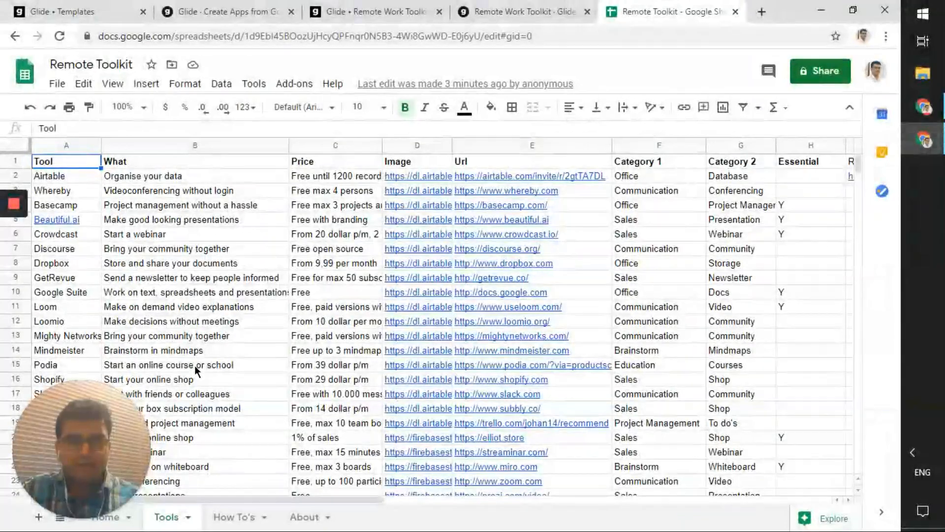
scroll(195, 367, down, 6)
scroll(195, 366, up, 6)
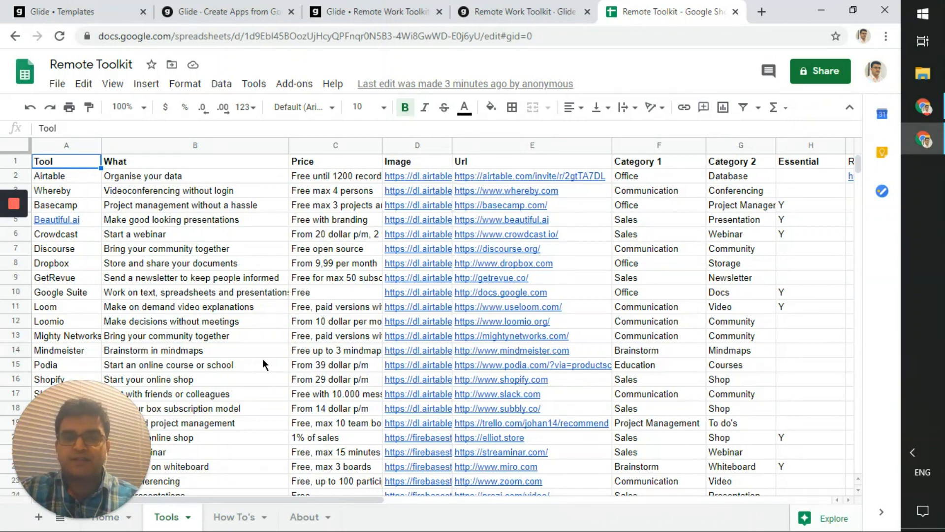
click(231, 517)
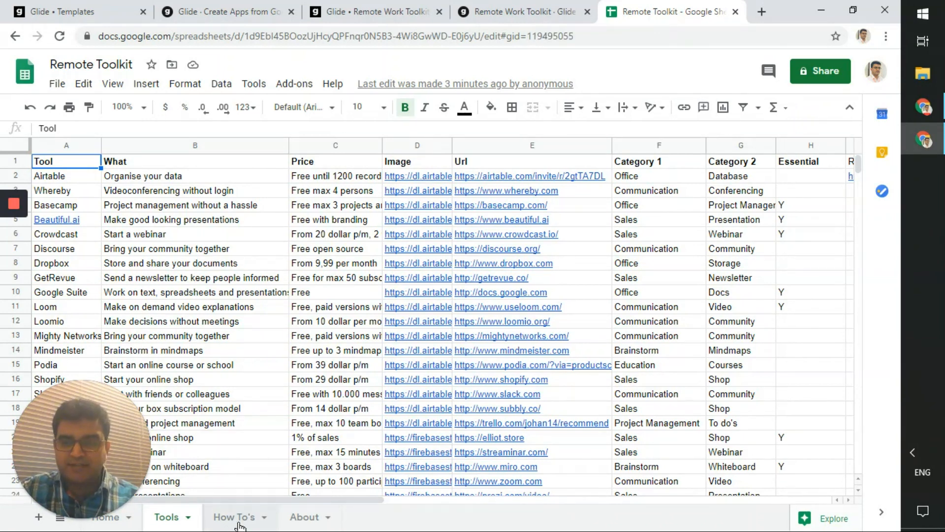
click(298, 524)
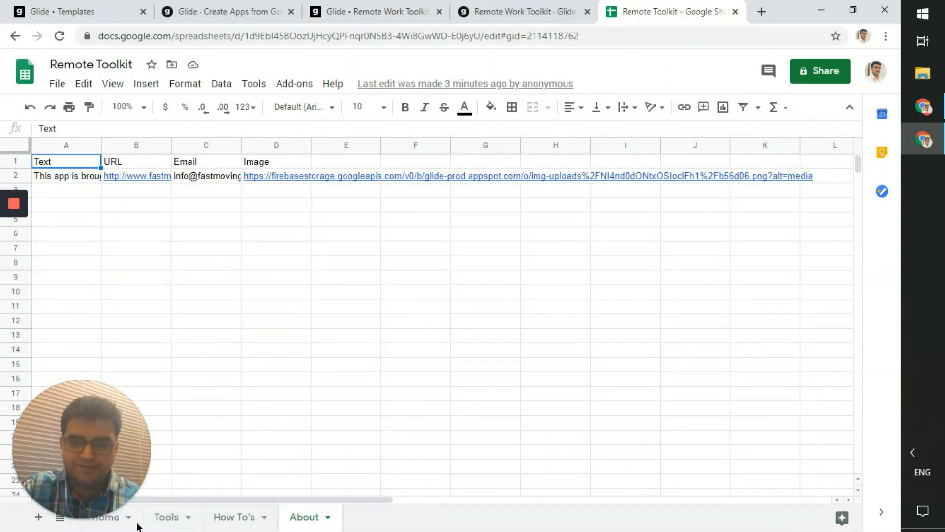
click(157, 523)
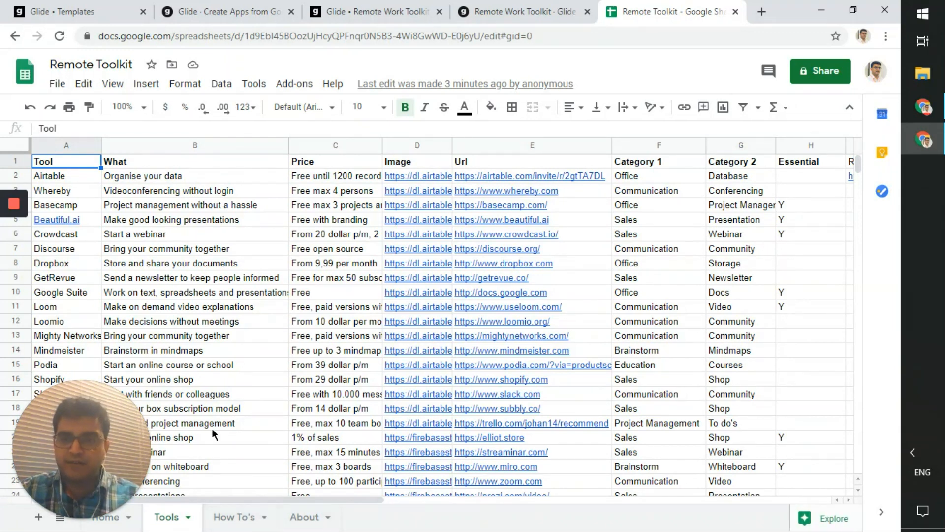
- Return to the Glide editor with the Home screen previewed, comparing it against the spreadsheet
click(553, 14)
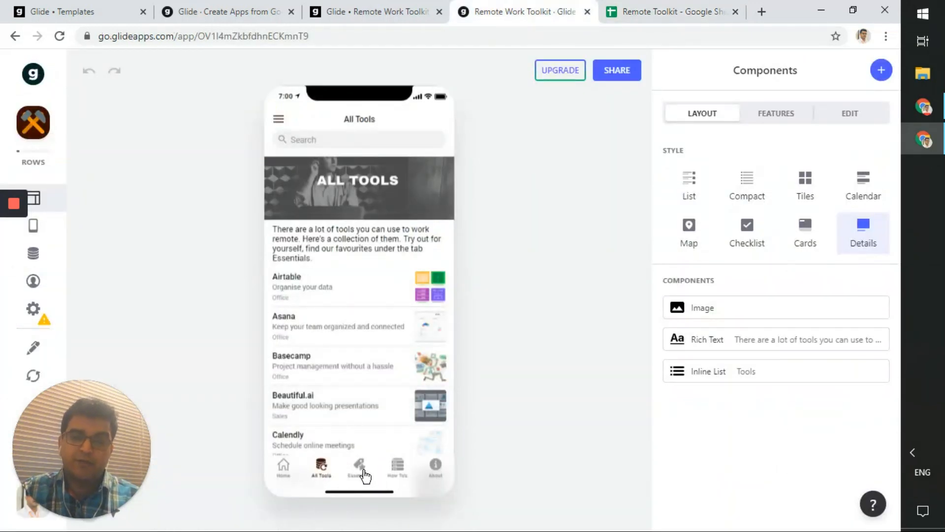
click(284, 470)
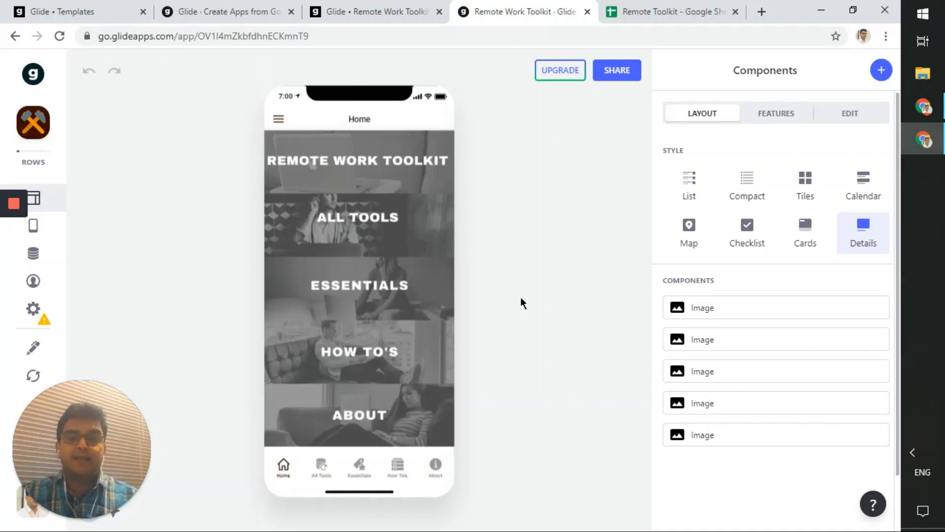
click(676, 6)
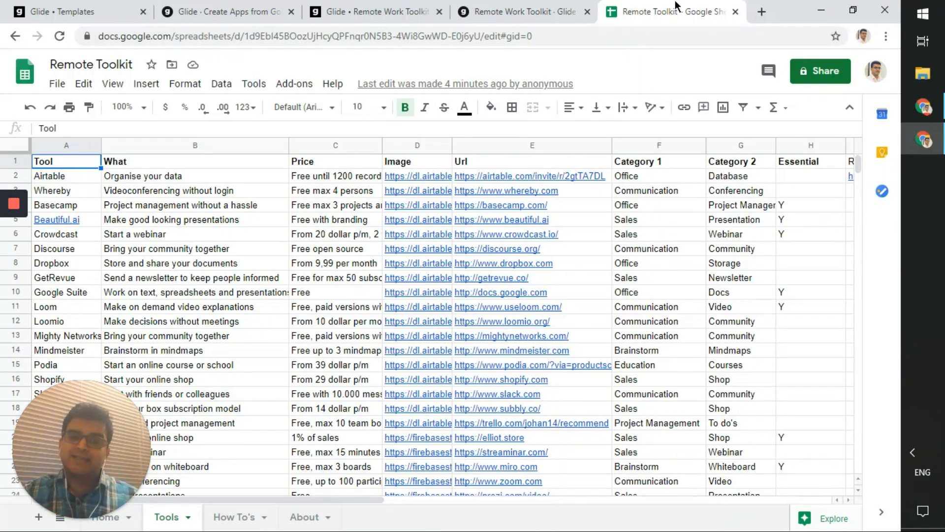
click(533, 6)
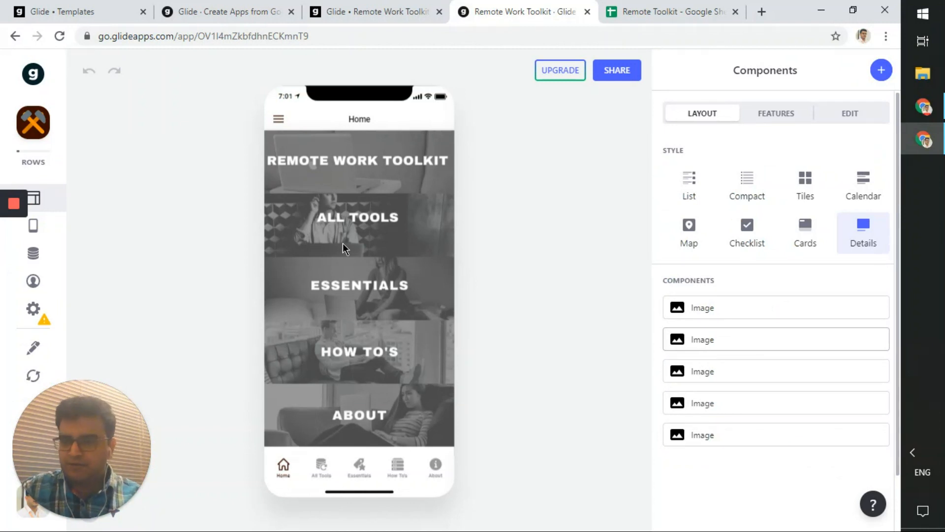
mouse_move(47, 327)
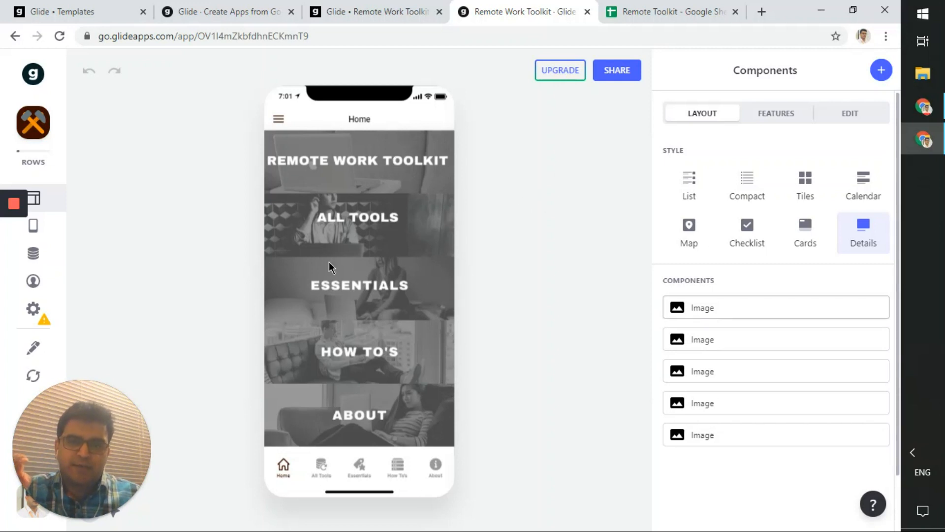
click(640, 12)
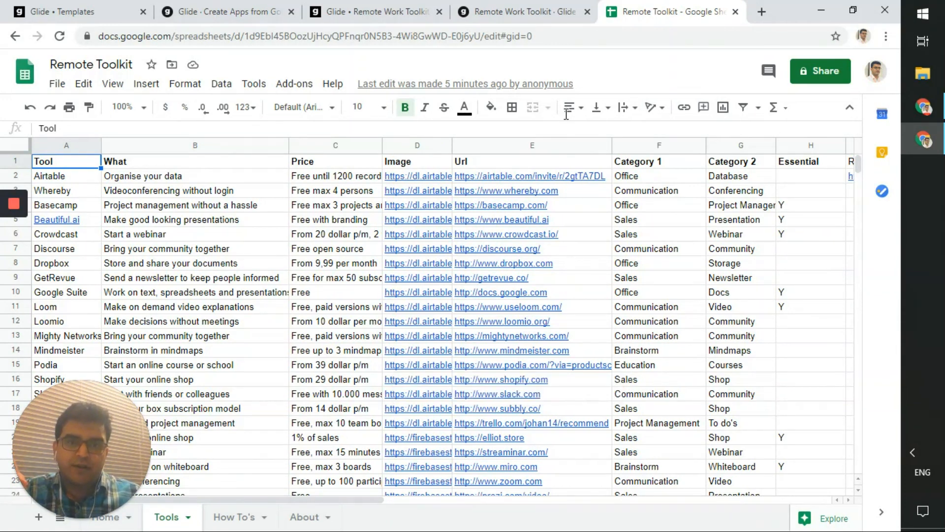
click(540, 9)
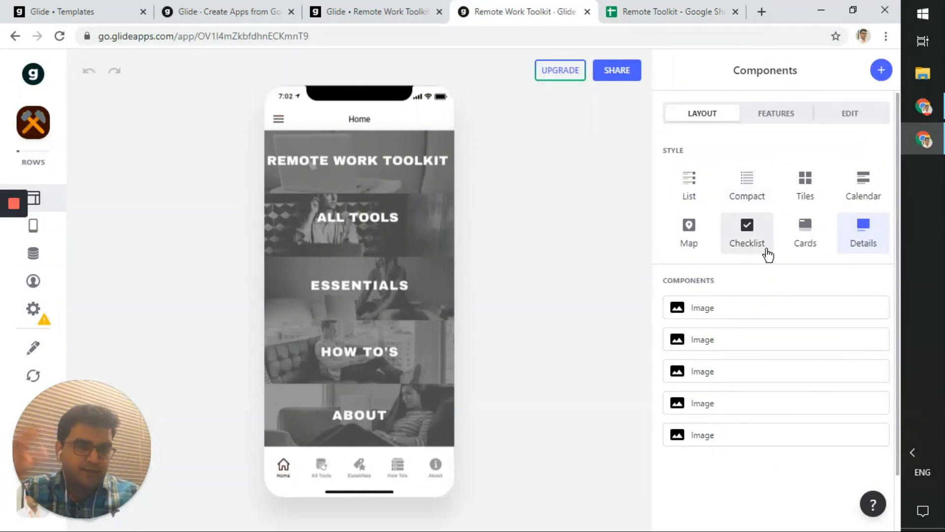
click(832, 117)
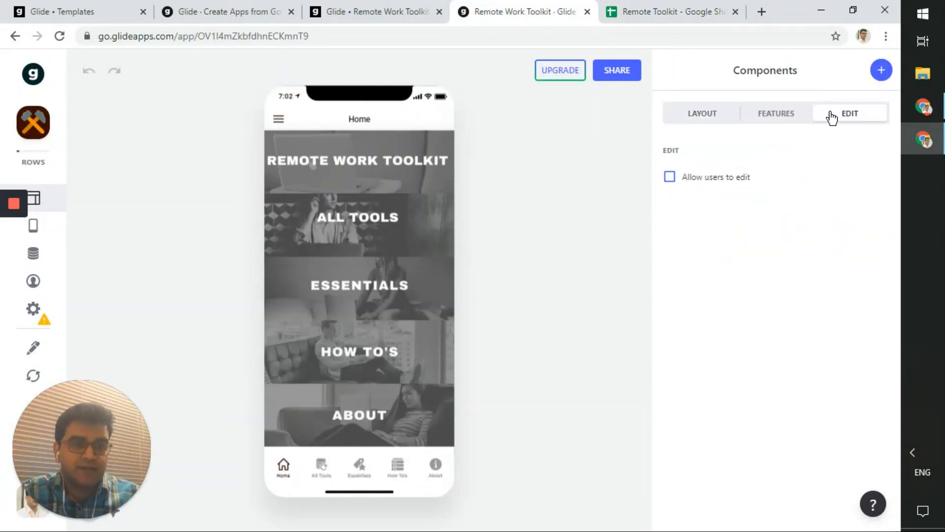
click(744, 118)
click(720, 117)
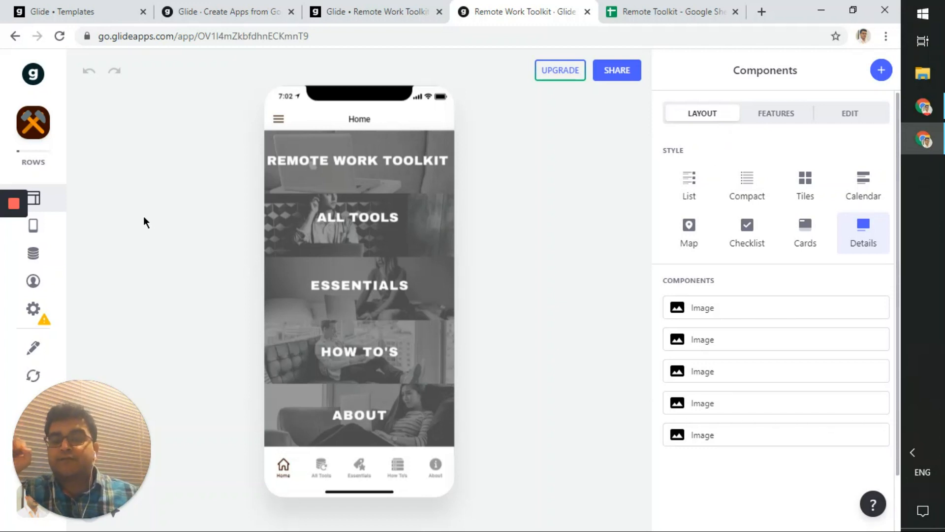
- Show the app's tab list: Home, All Tools, Essentials, How To's and About
click(33, 226)
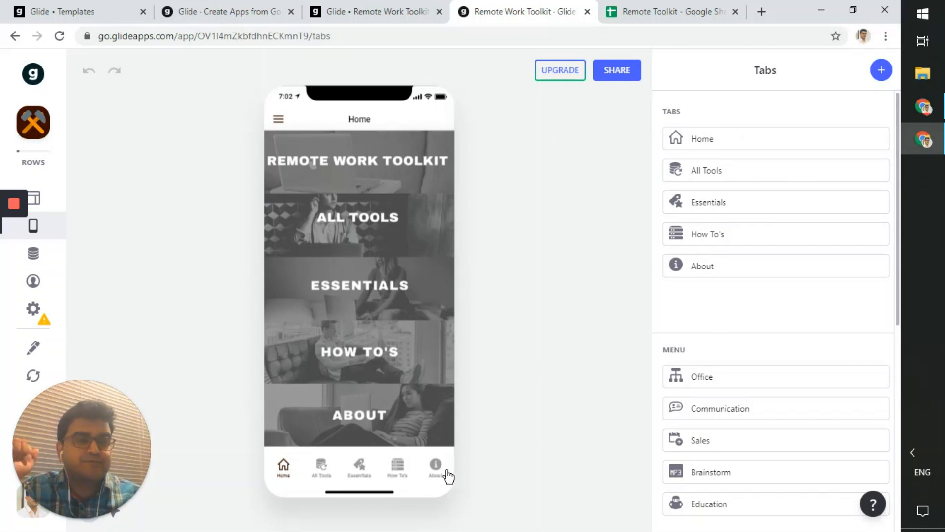
click(723, 143)
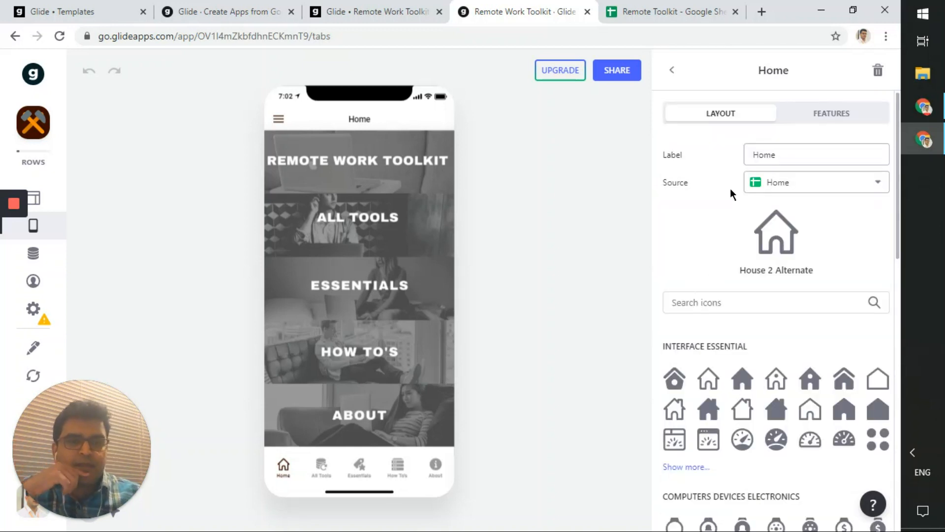
click(755, 153)
double_click(764, 155)
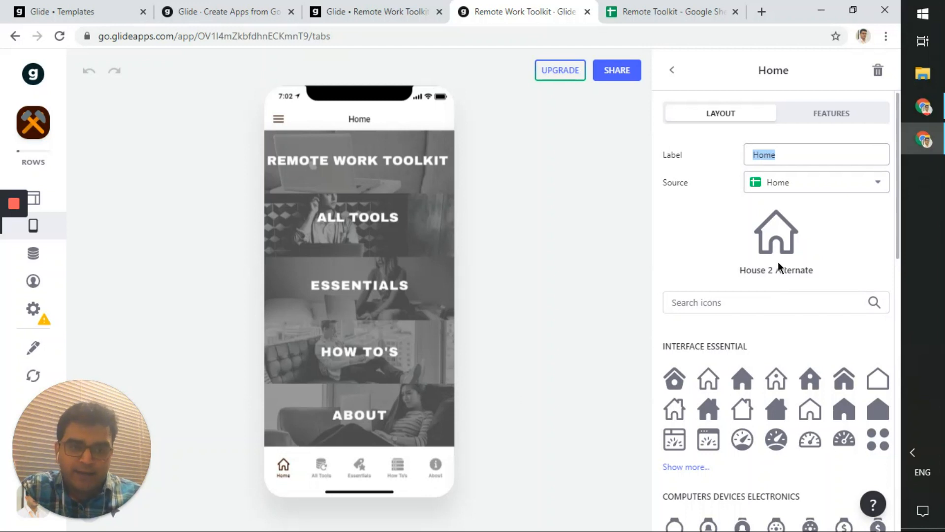
click(787, 185)
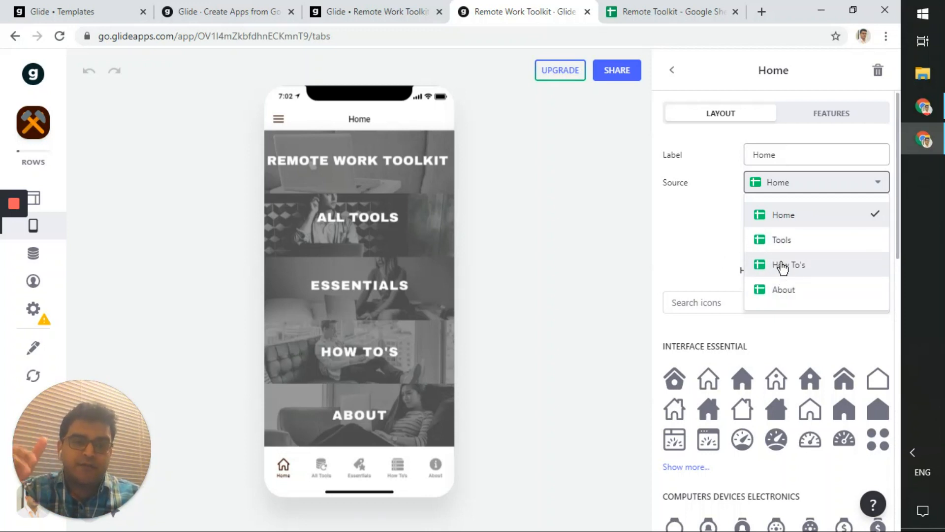
click(658, 232)
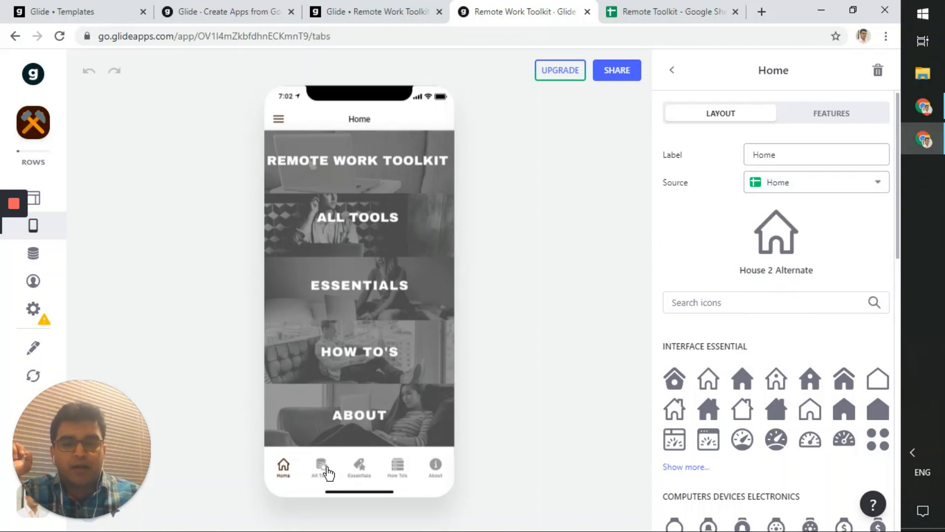
click(326, 470)
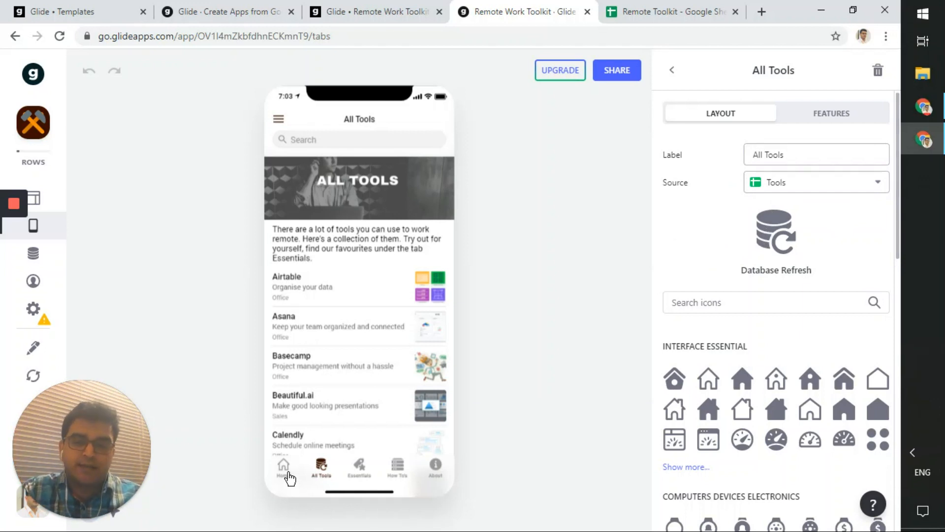
click(284, 467)
click(835, 121)
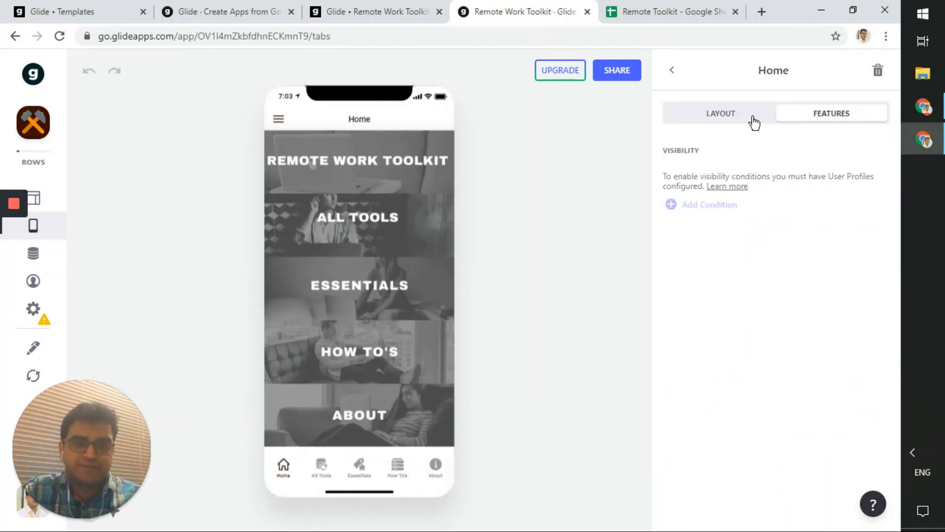
click(323, 467)
click(359, 468)
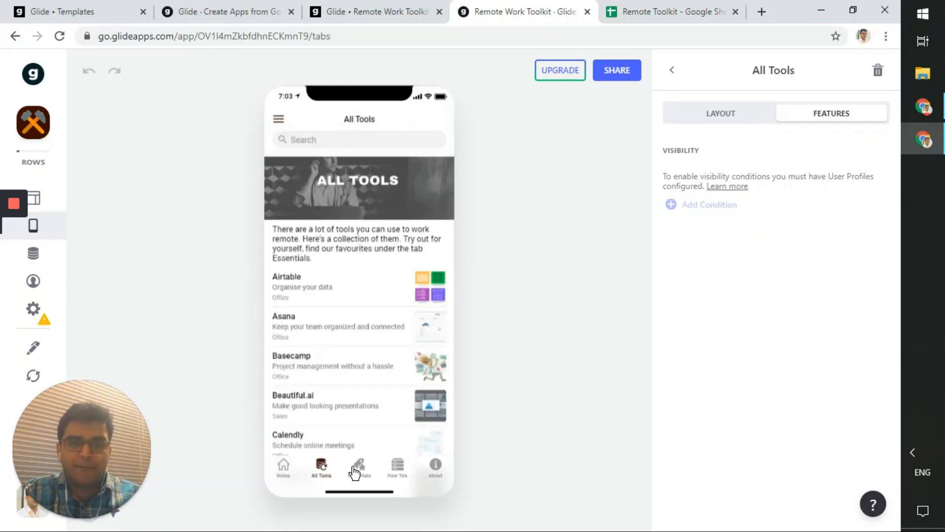
click(398, 470)
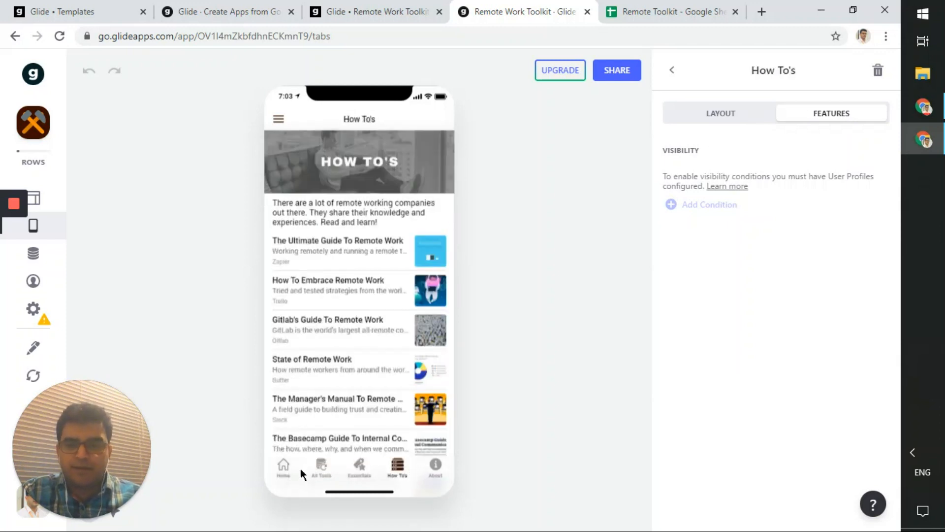
click(284, 467)
click(673, 71)
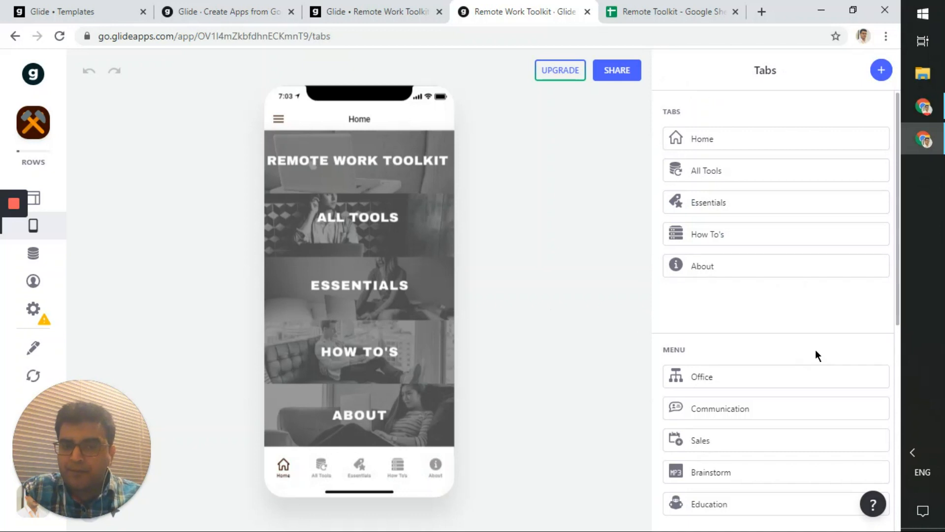
scroll(815, 350, down, 4)
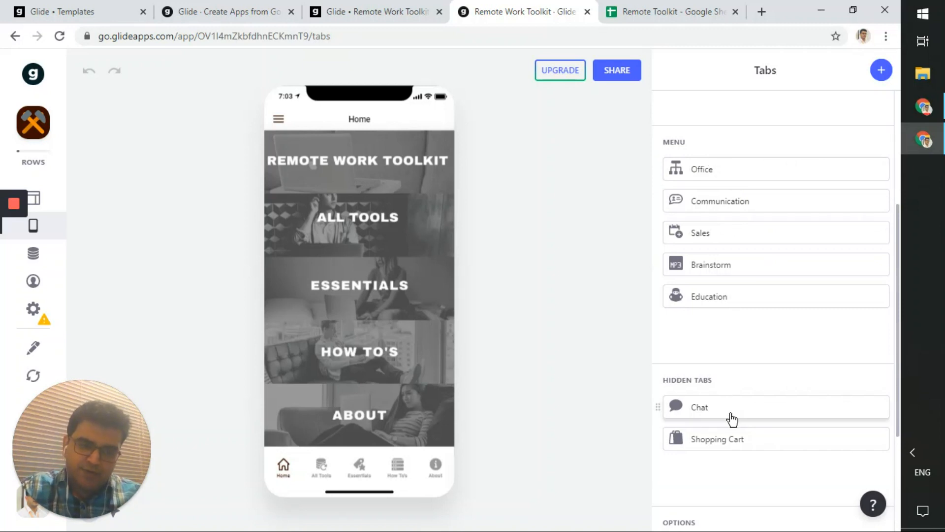
scroll(724, 463, down, 3)
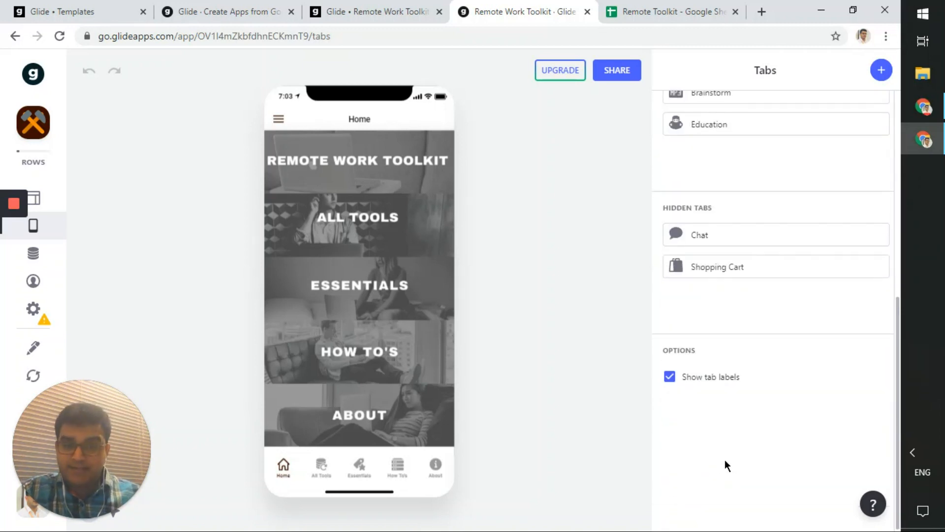
click(730, 383)
click(730, 383)
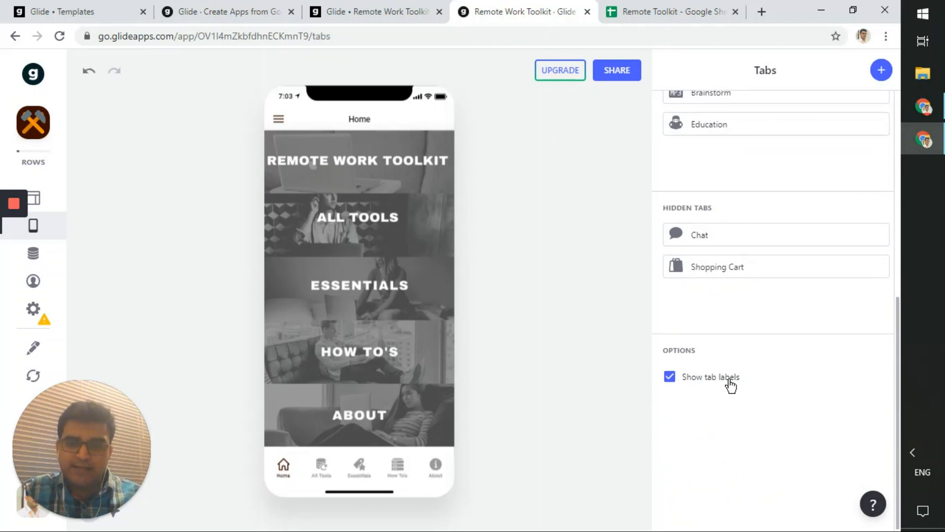
click(677, 383)
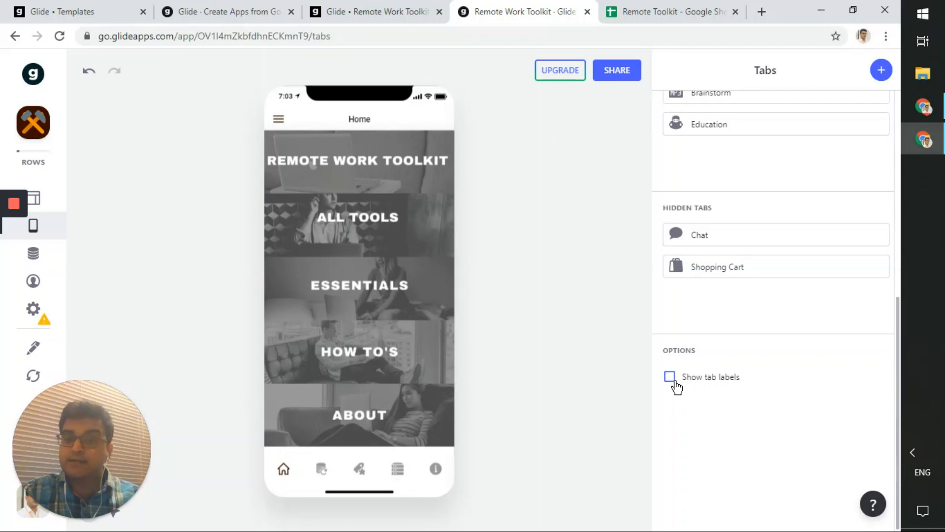
click(677, 388)
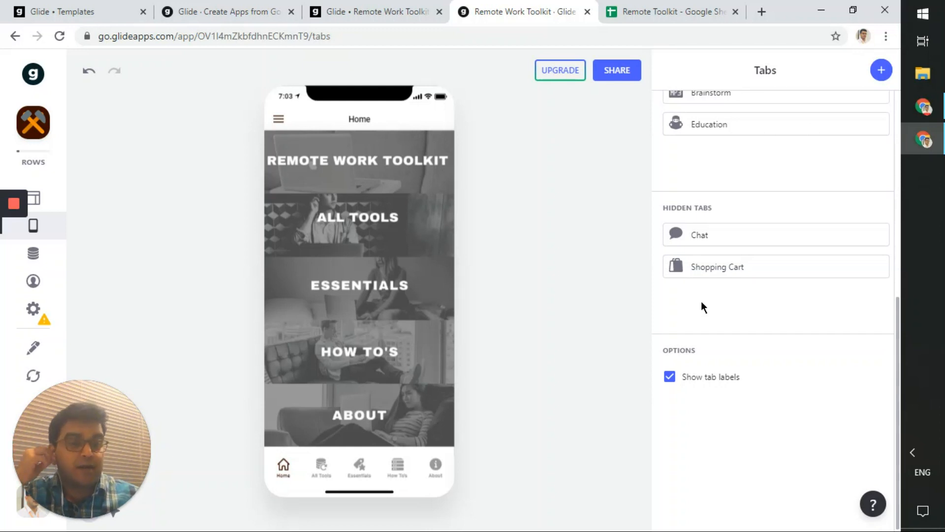
scroll(702, 306, up, 7)
scroll(704, 303, down, 4)
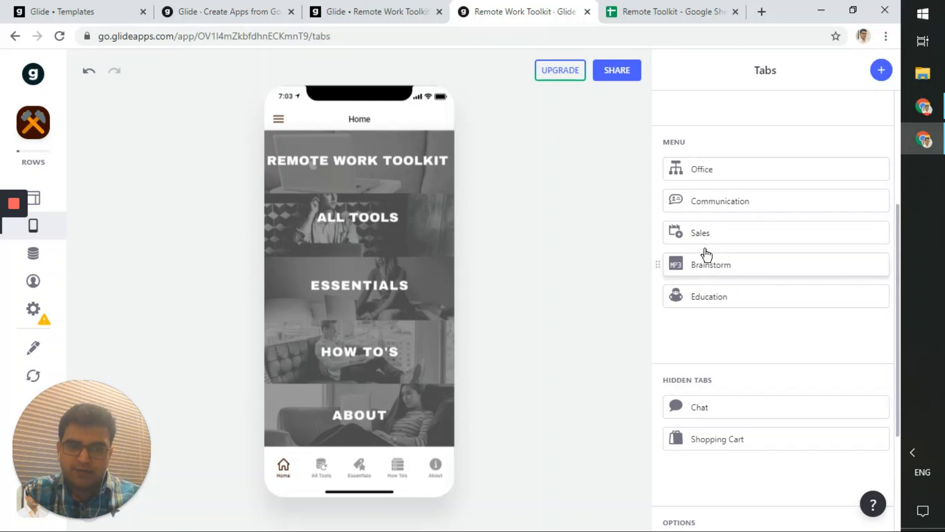
click(279, 121)
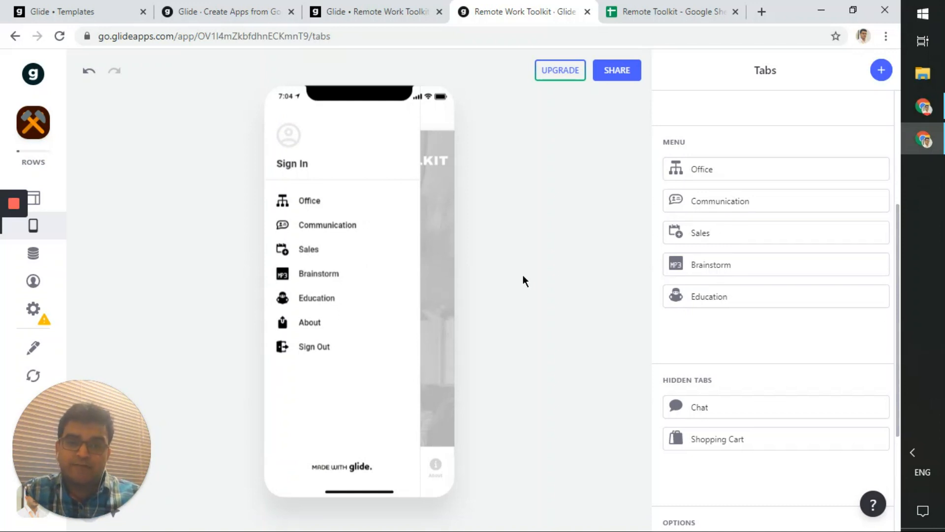
double_click(540, 273)
click(437, 226)
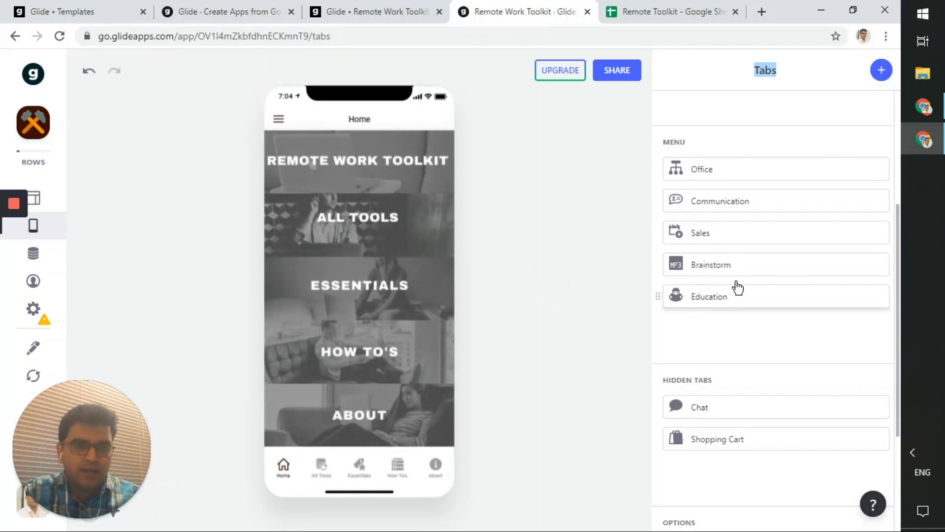
click(709, 170)
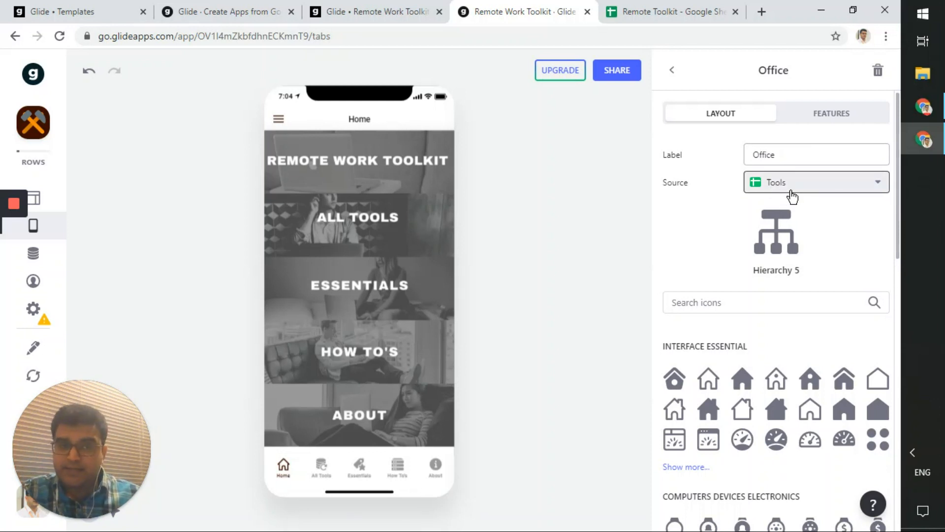
click(791, 196)
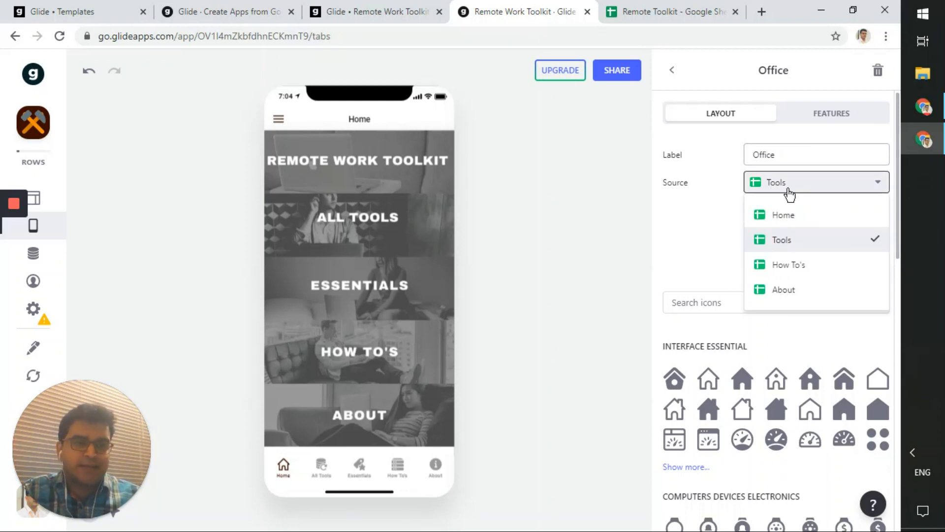
click(791, 135)
click(801, 119)
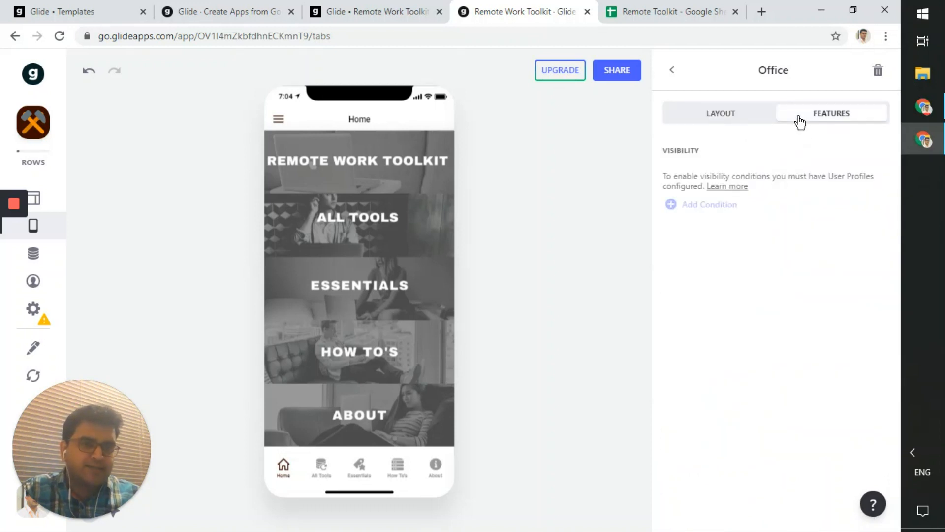
click(739, 111)
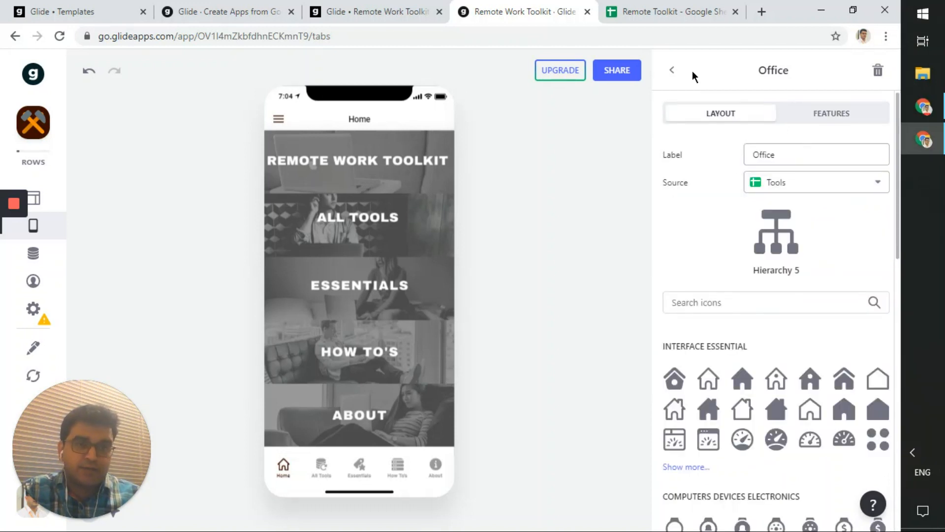
click(279, 120)
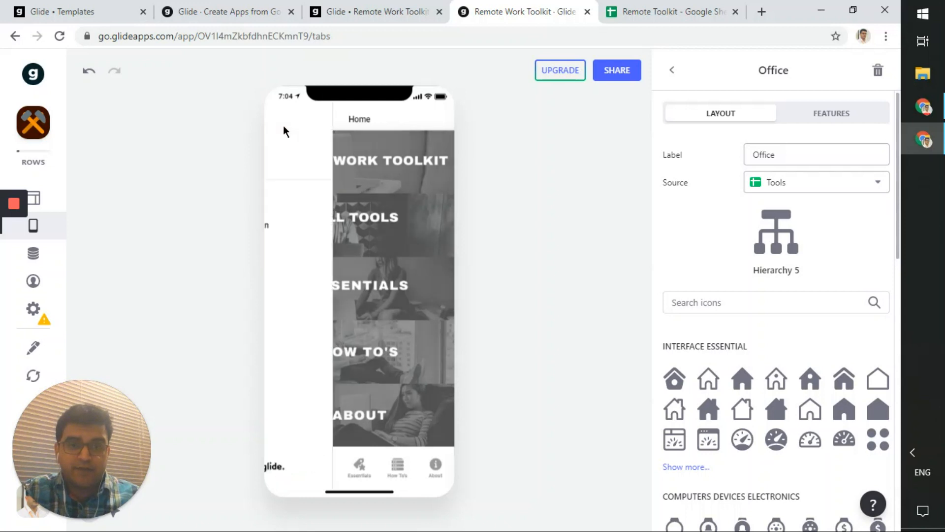
click(314, 226)
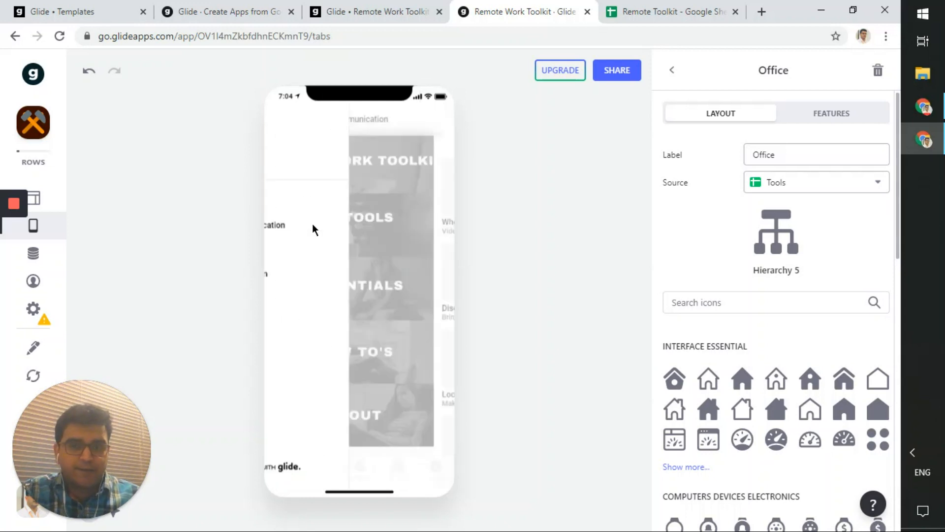
click(299, 120)
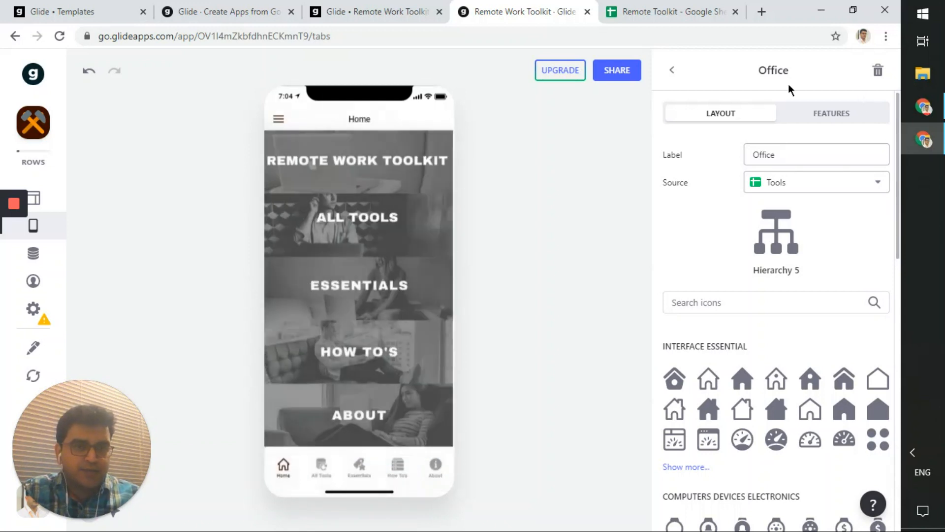
click(672, 70)
scroll(725, 338, down, 4)
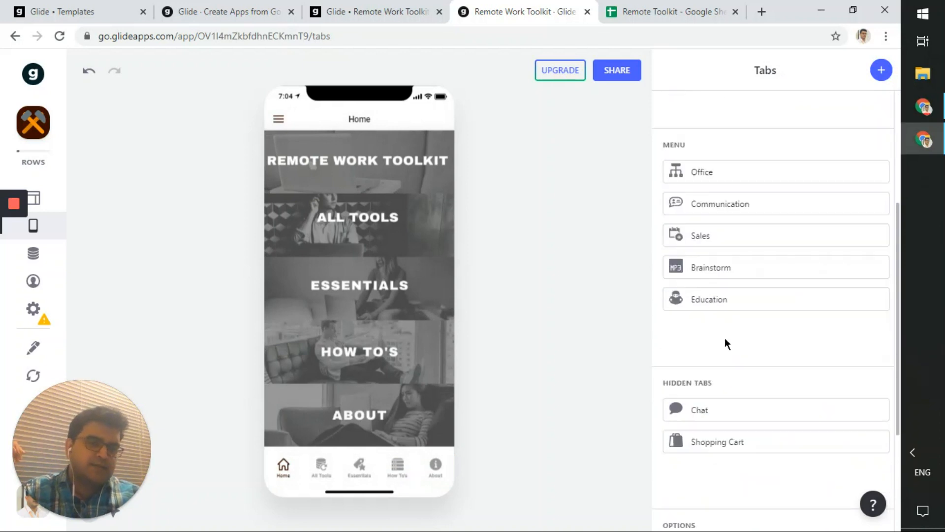
click(813, 201)
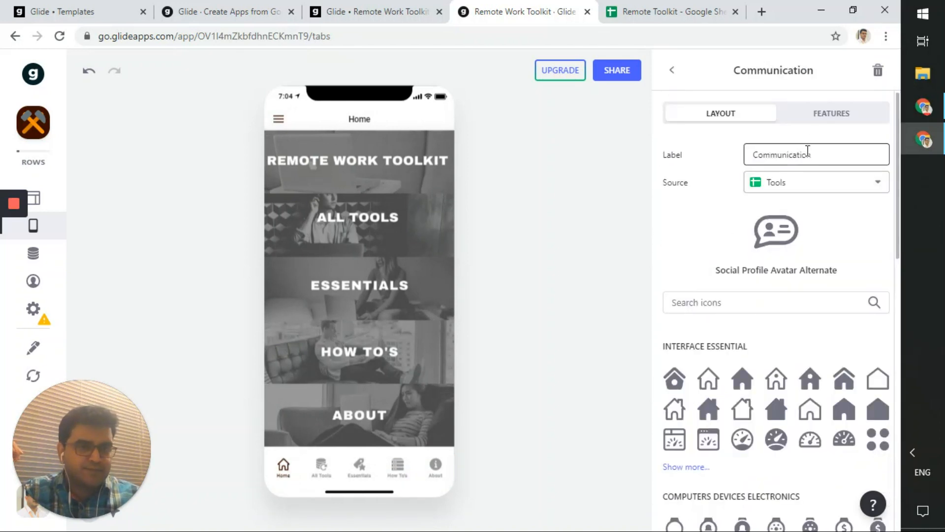
click(815, 119)
click(743, 117)
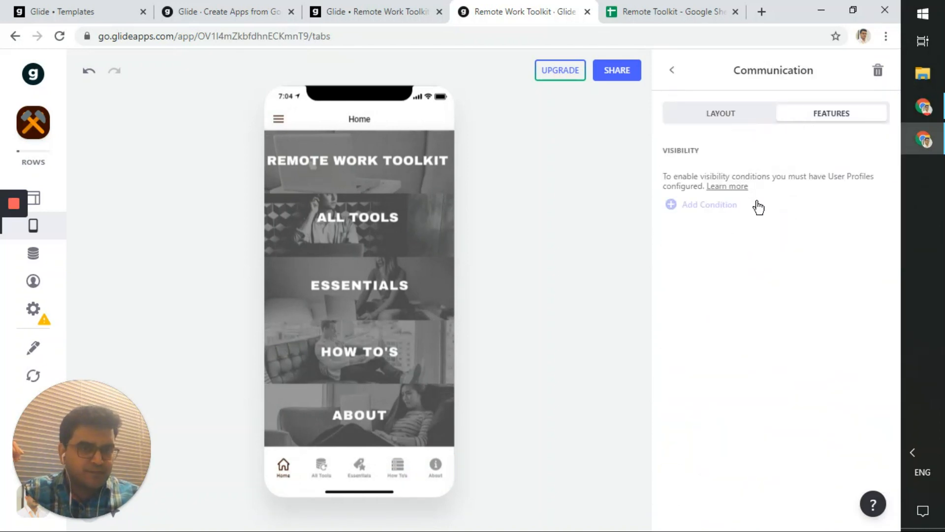
scroll(758, 202, down, 10)
scroll(760, 202, up, 10)
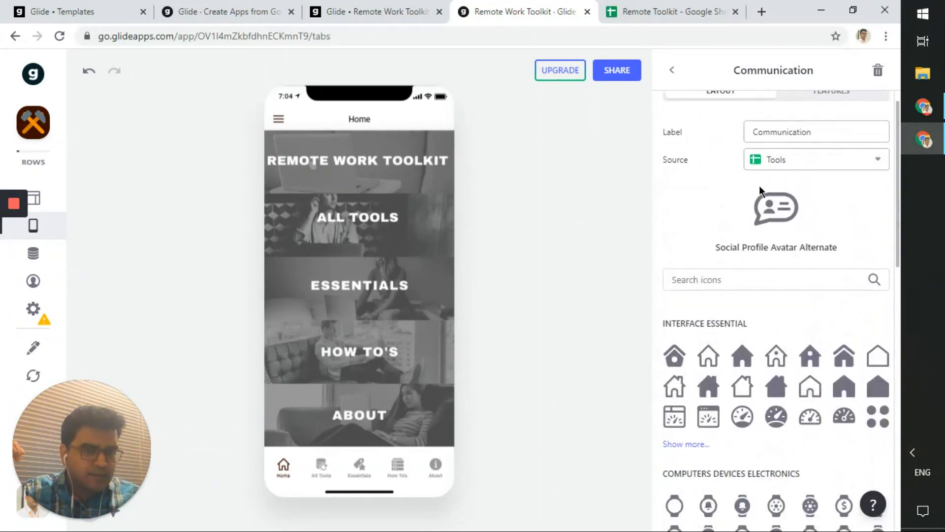
click(674, 71)
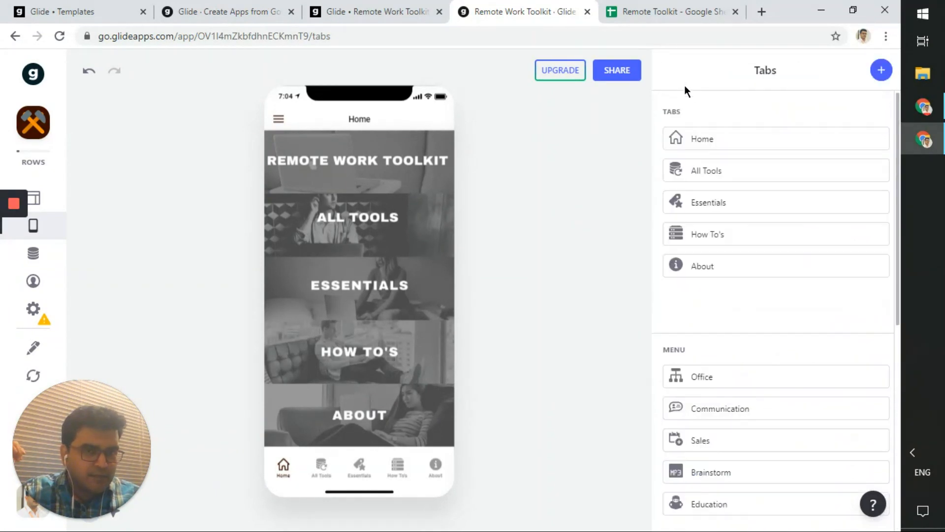
click(706, 213)
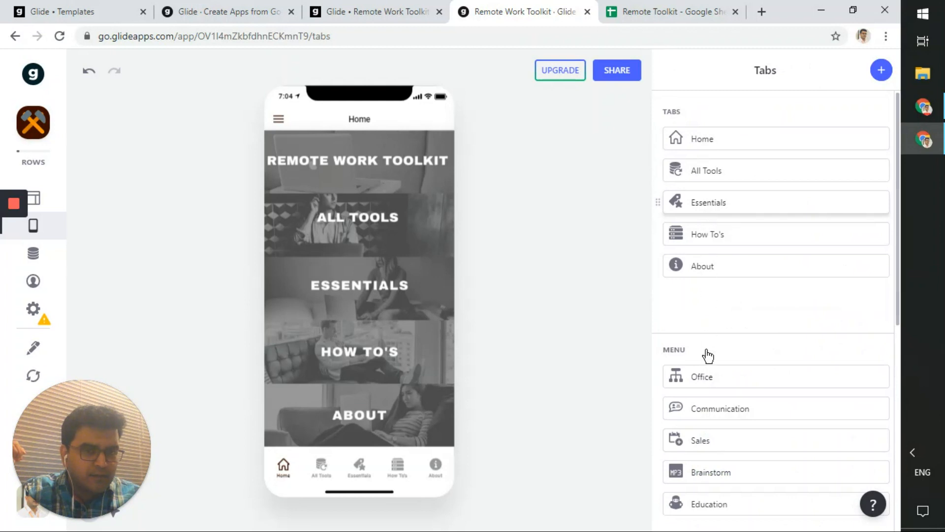
scroll(712, 366, down, 3)
click(674, 70)
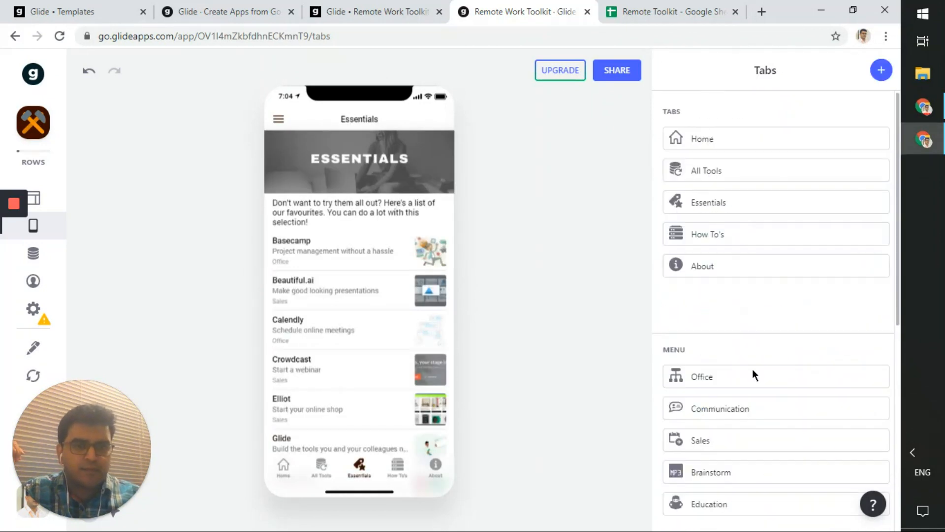
click(753, 408)
click(824, 120)
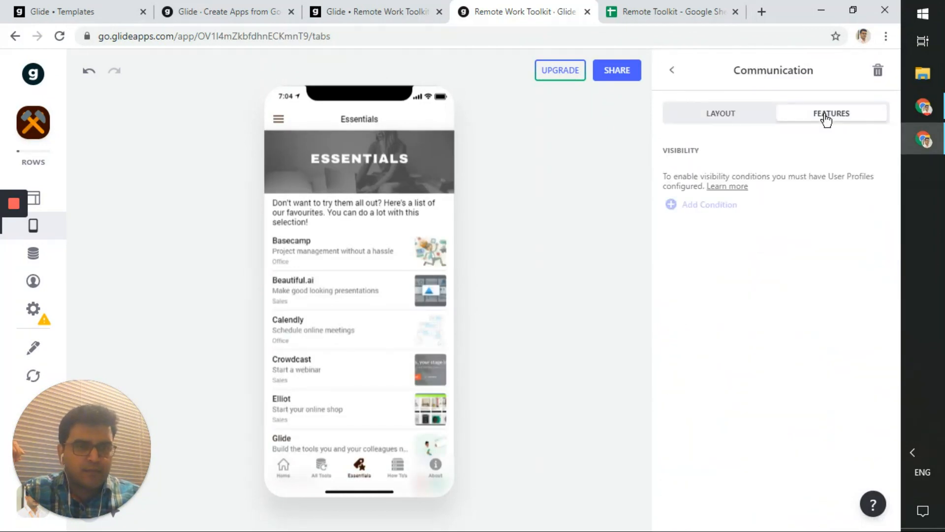
click(739, 118)
click(674, 72)
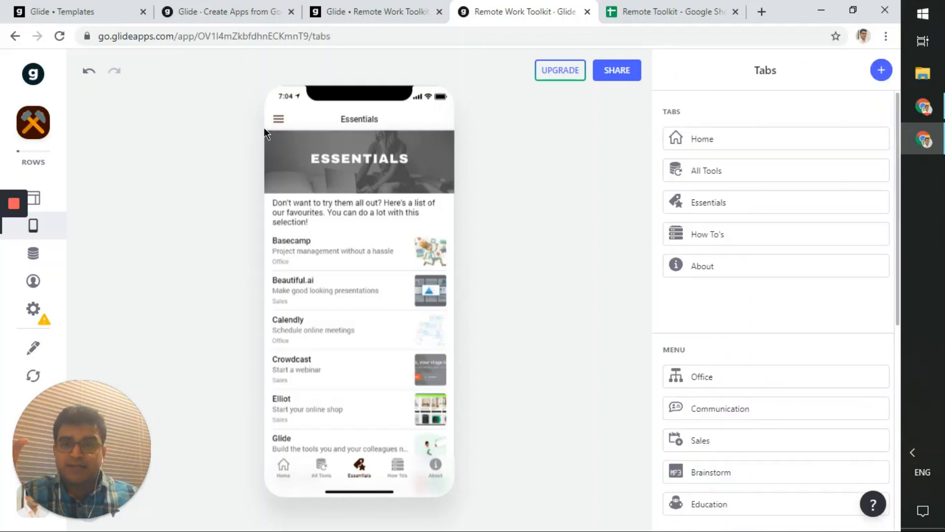
click(278, 118)
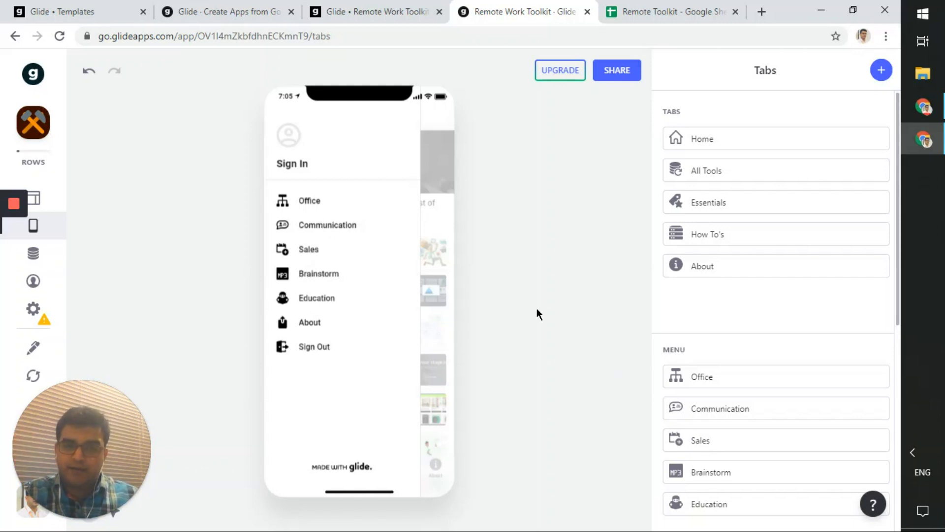
click(423, 206)
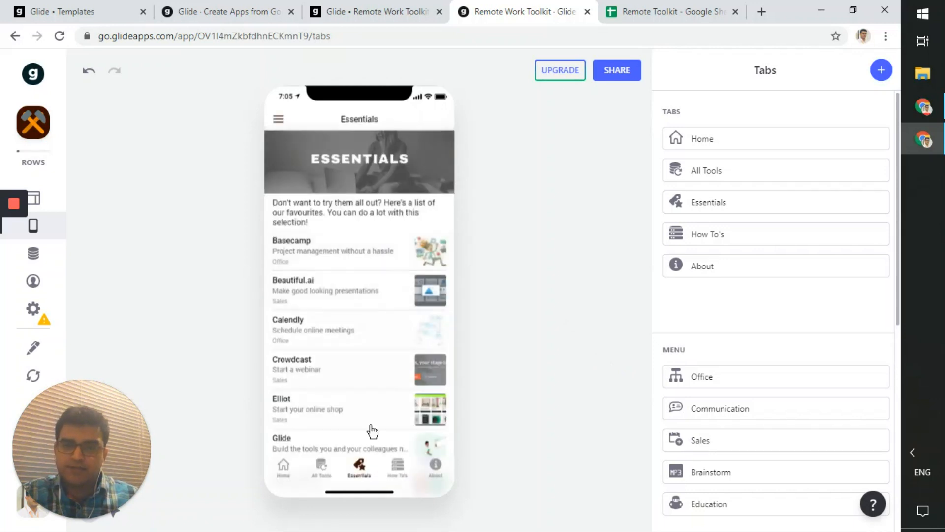
click(322, 475)
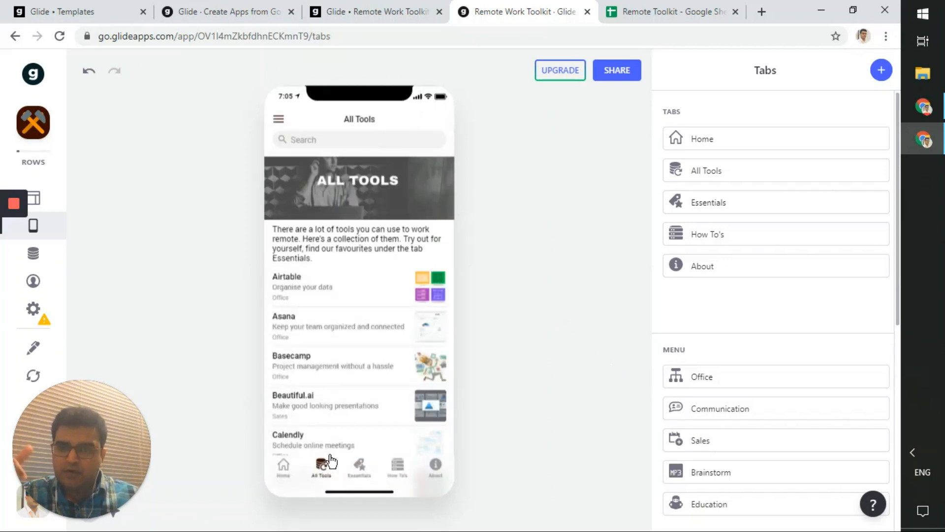
click(287, 120)
click(317, 231)
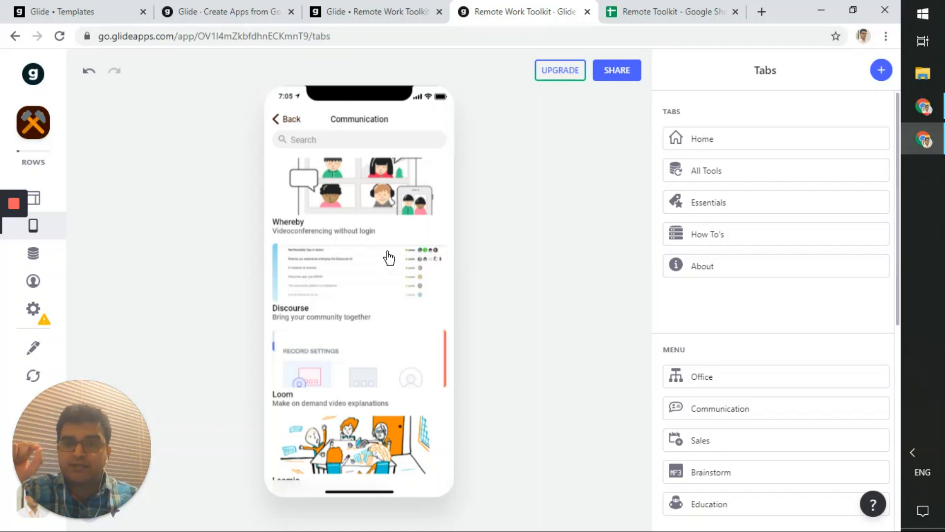
scroll(386, 257, down, 6)
scroll(374, 320, up, 6)
scroll(359, 333, up, 1)
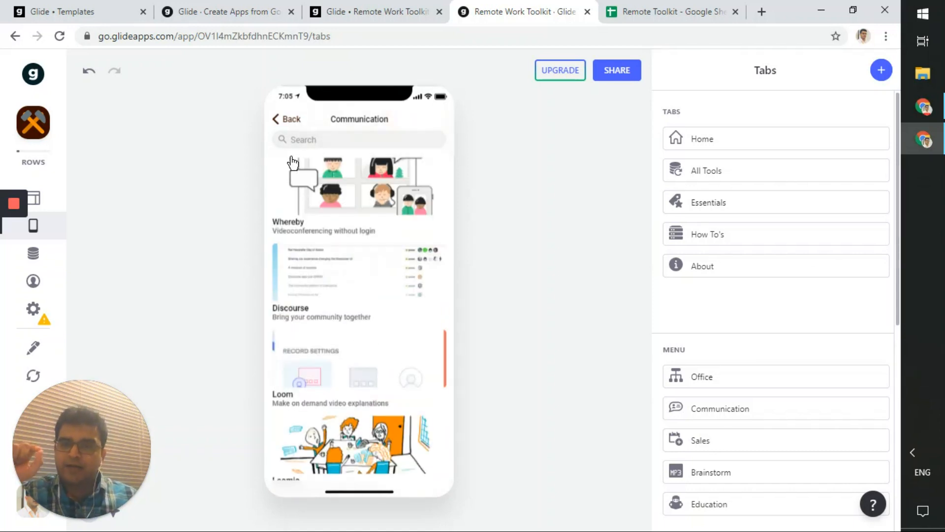
click(294, 129)
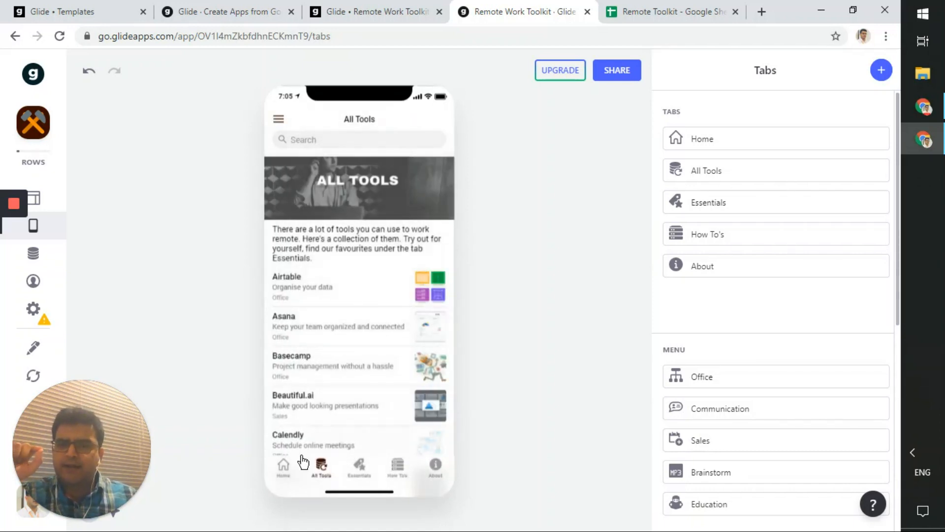
click(284, 468)
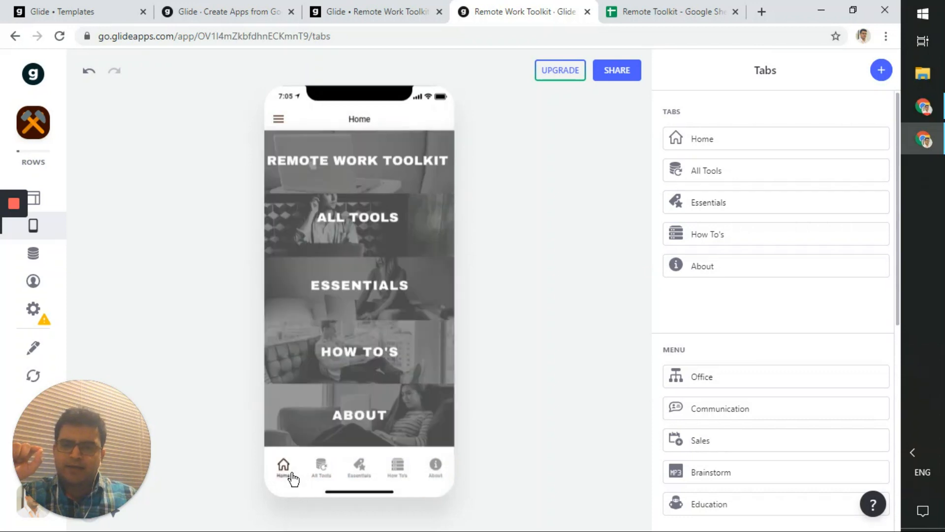
click(42, 200)
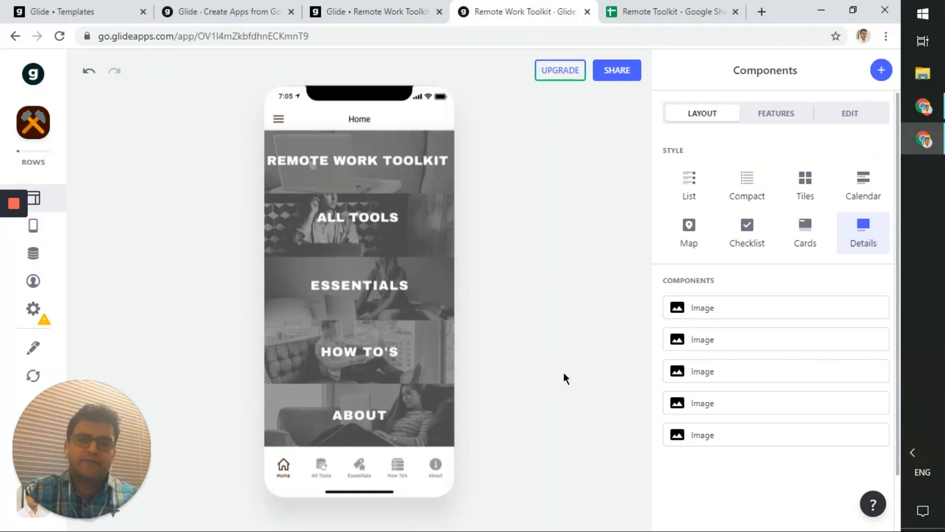
click(356, 224)
scroll(353, 355, down, 2)
scroll(353, 394, down, 3)
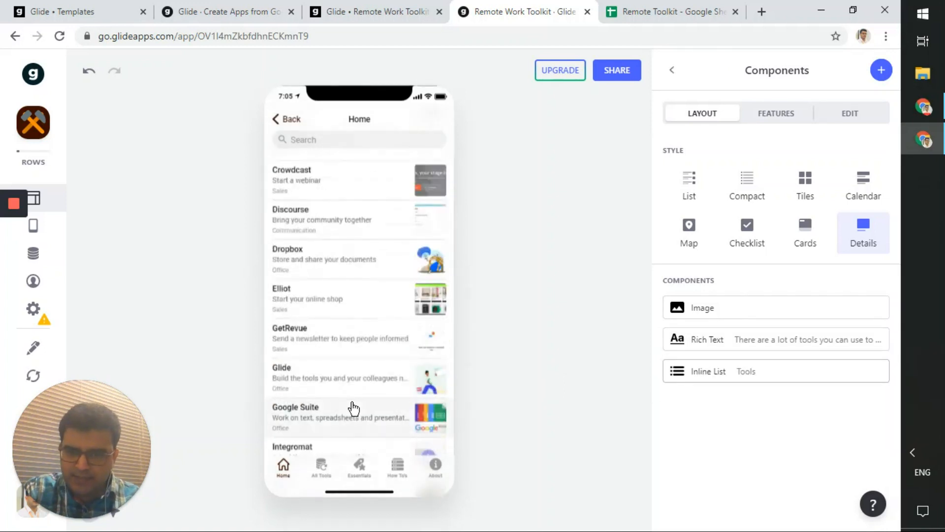
scroll(340, 315, up, 4)
click(290, 121)
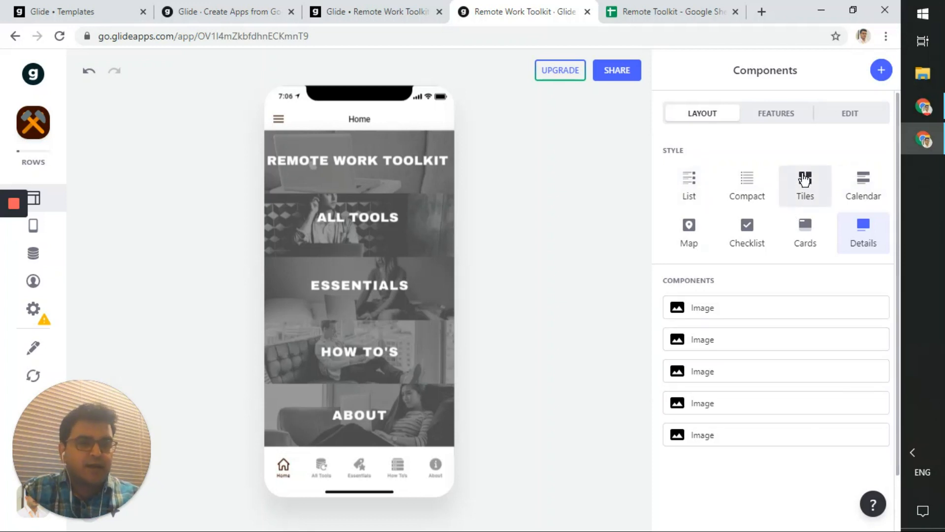
click(792, 121)
click(829, 124)
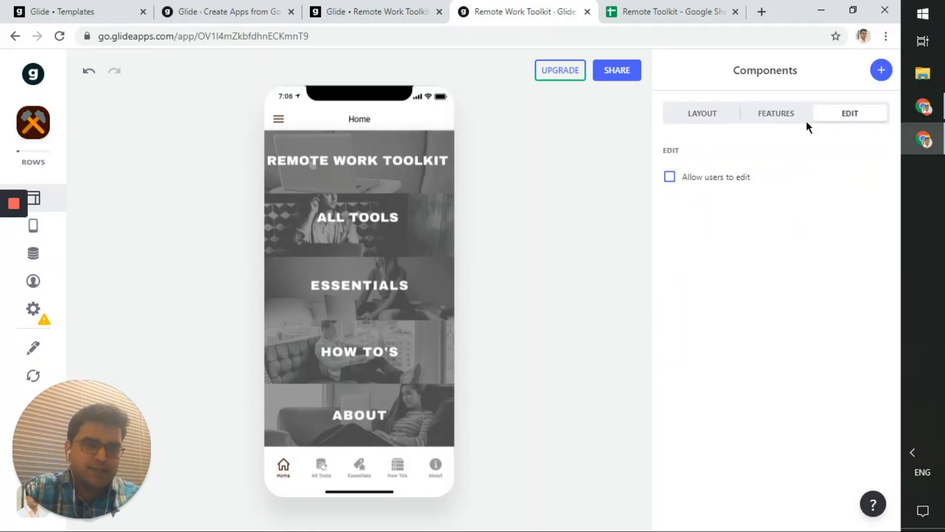
click(718, 122)
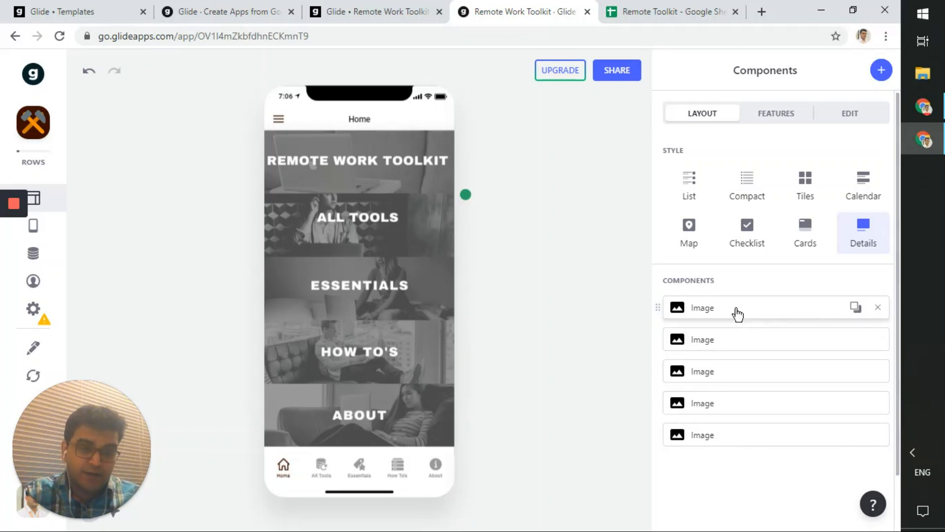
- Open the Essentials image tile's settings and its list of available images, then check them against the spreadsheet
click(740, 374)
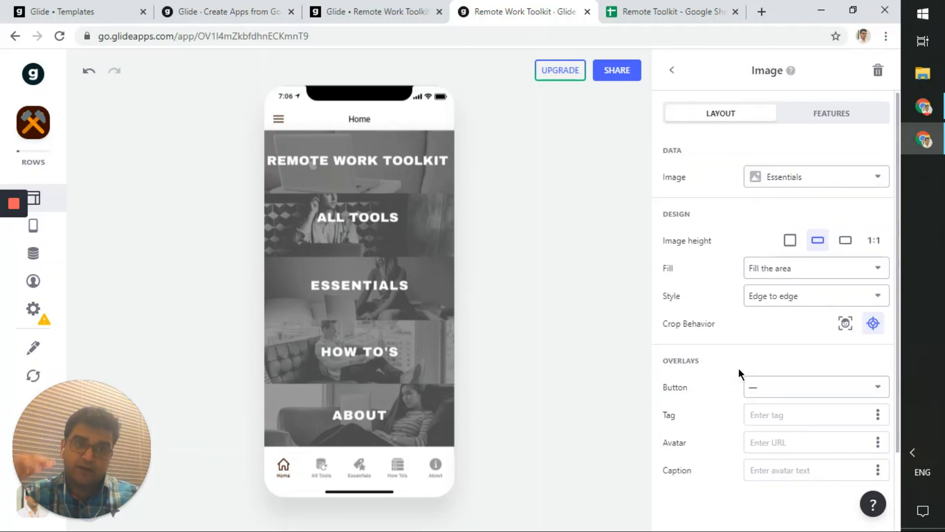
click(794, 186)
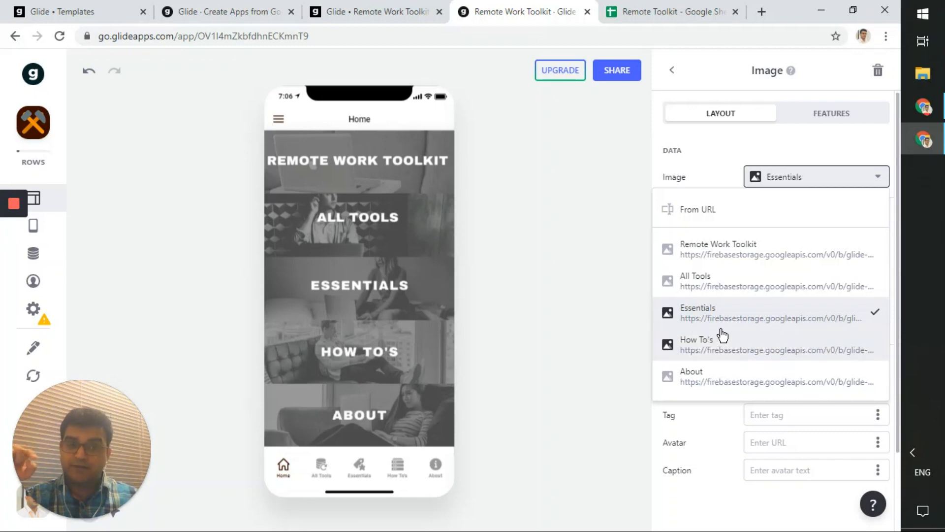
click(695, 7)
- On the Home sheet, inspect the All Tools image URL in cell B2, leaving it unchanged
click(130, 527)
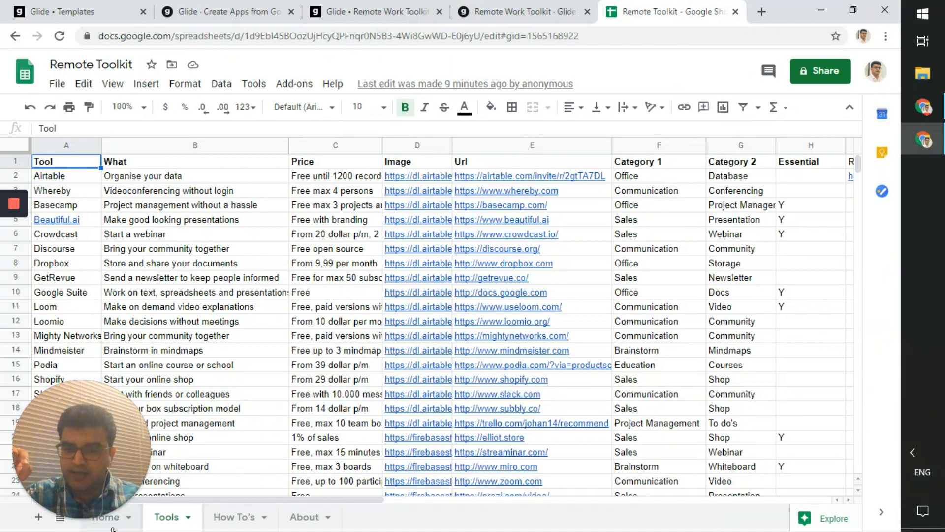
click(176, 265)
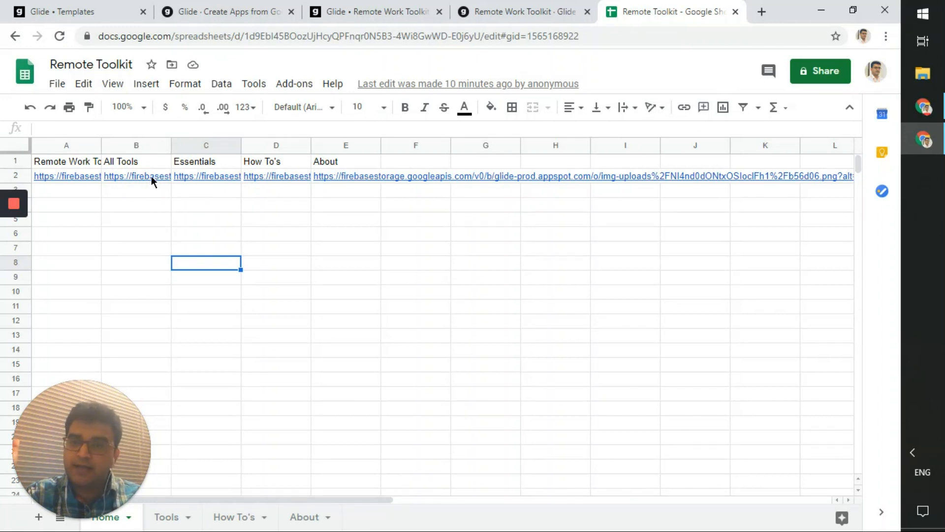
click(106, 218)
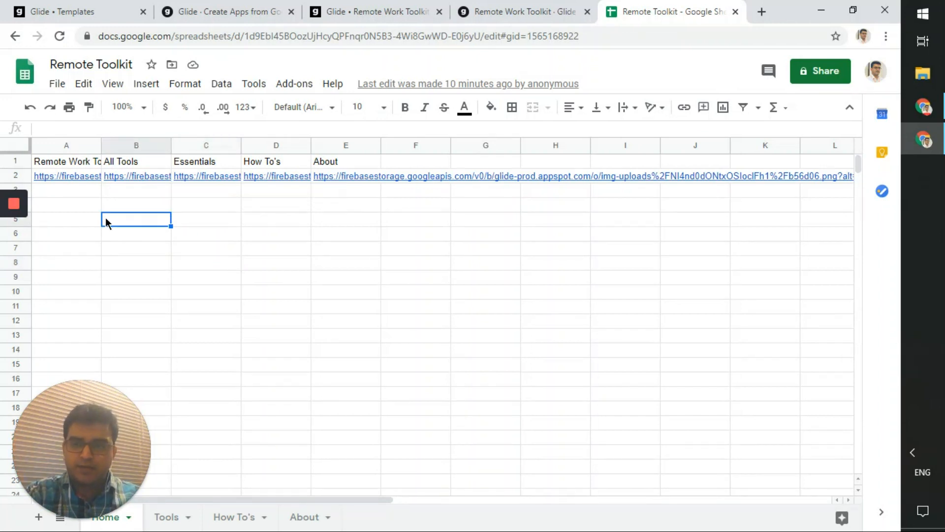
click(132, 192)
key(Up)
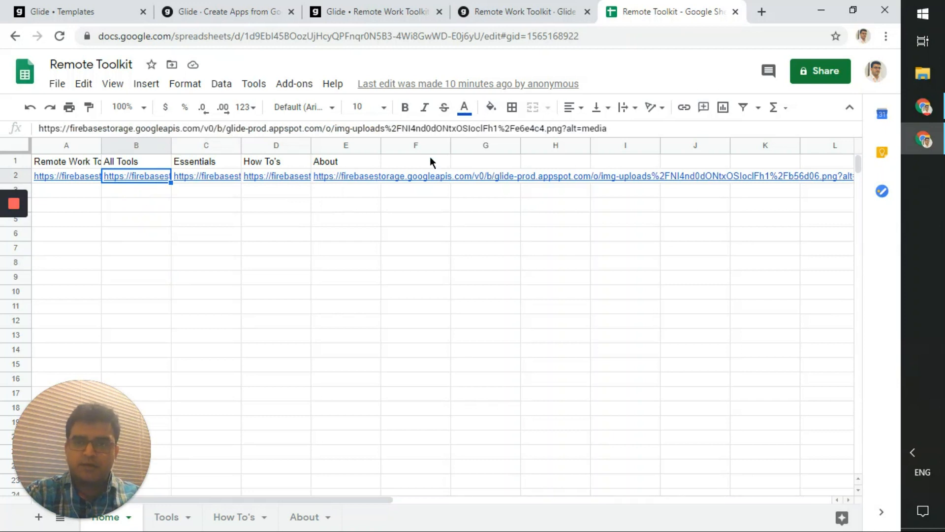
click(197, 131)
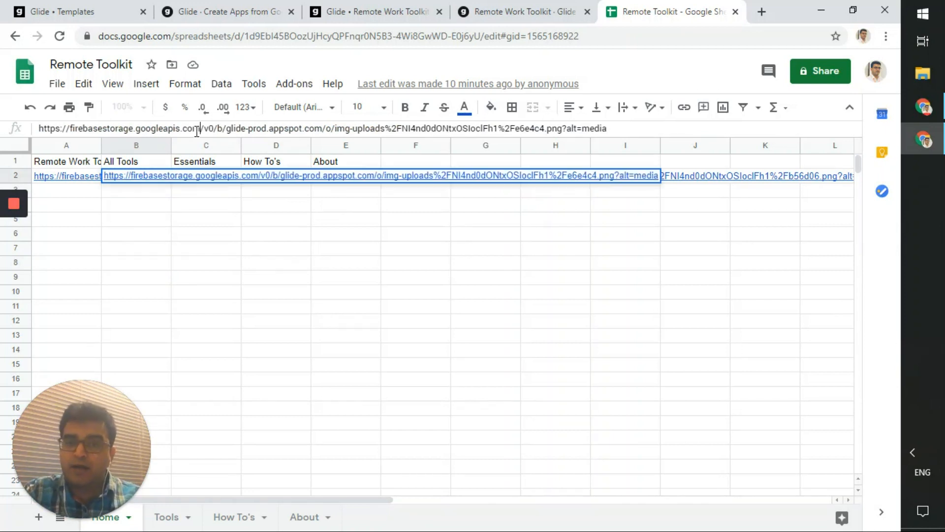
drag(200, 130, 431, 130)
click(365, 269)
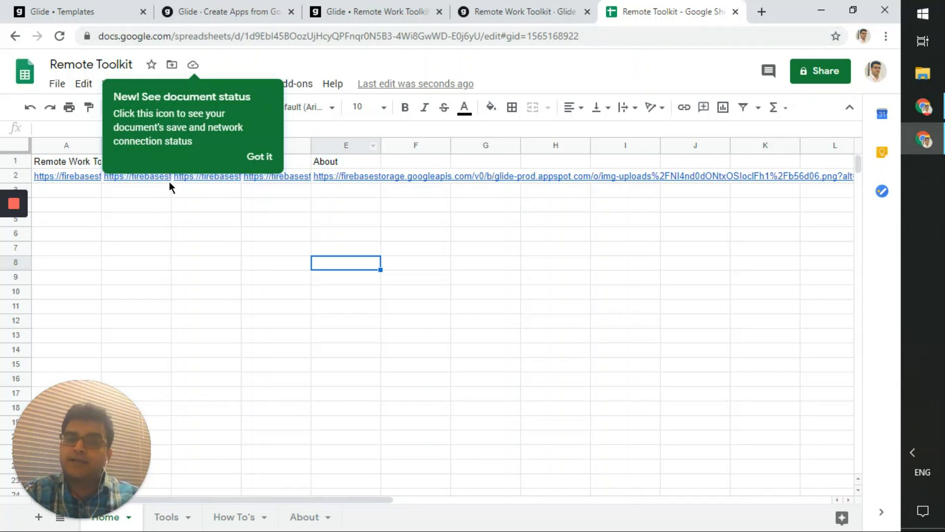
click(487, 10)
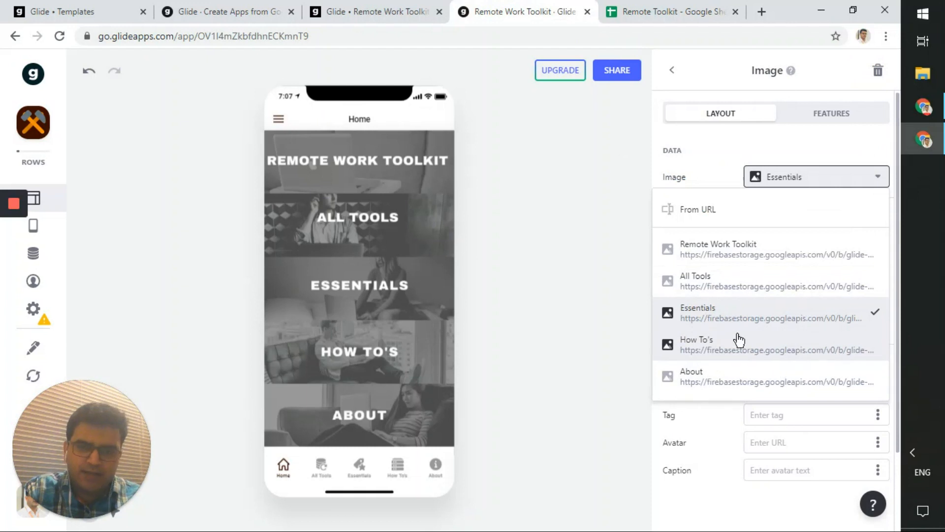
- Try the All Tools image on the tile, restore Essentials, and return to the component list
click(762, 281)
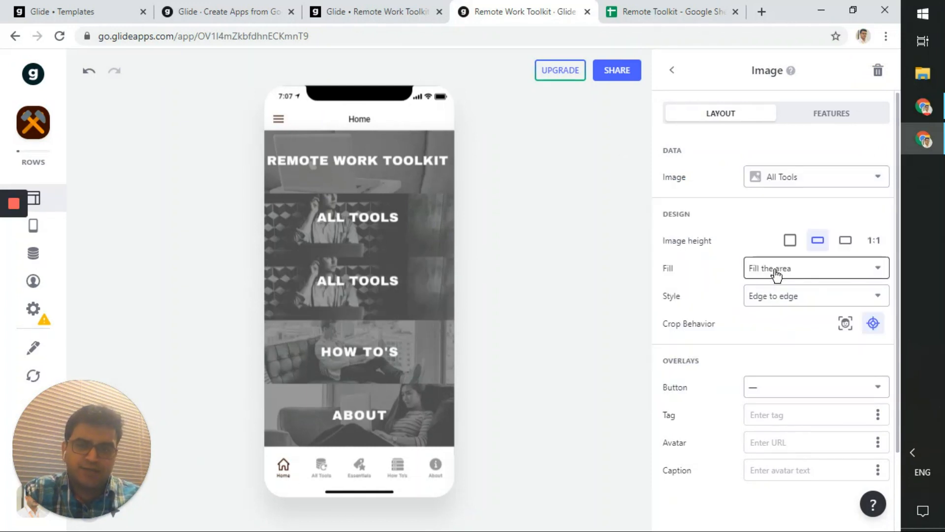
click(786, 185)
click(776, 313)
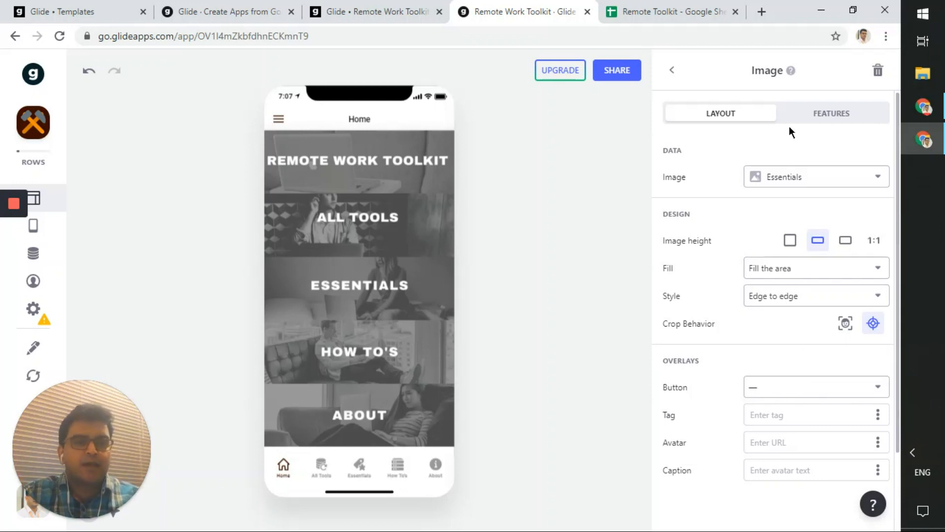
click(671, 70)
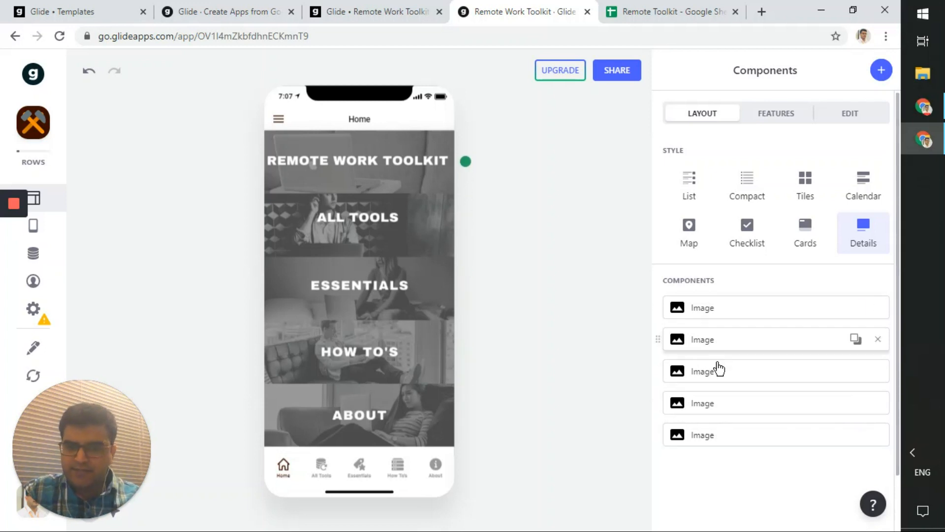
- Browse the add-component picker for the Home screen and search it for 'text'
click(882, 71)
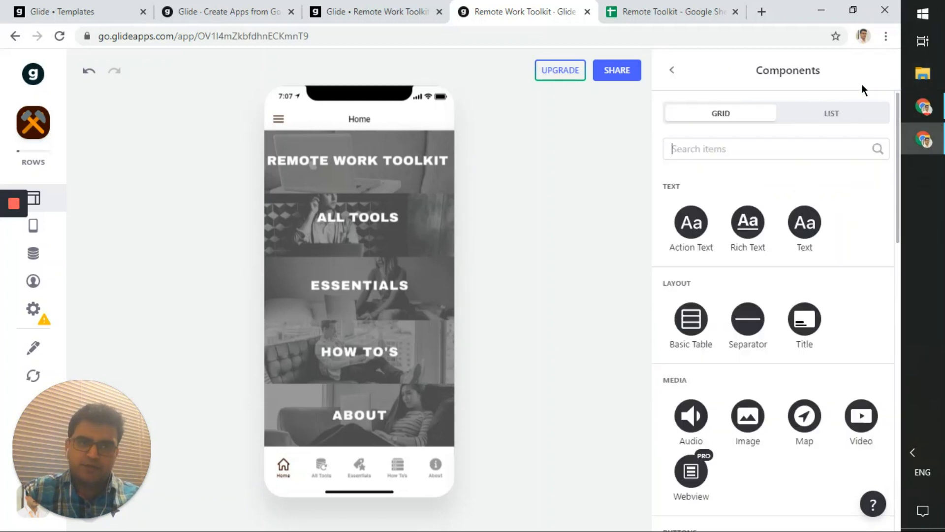
scroll(796, 279, down, 8)
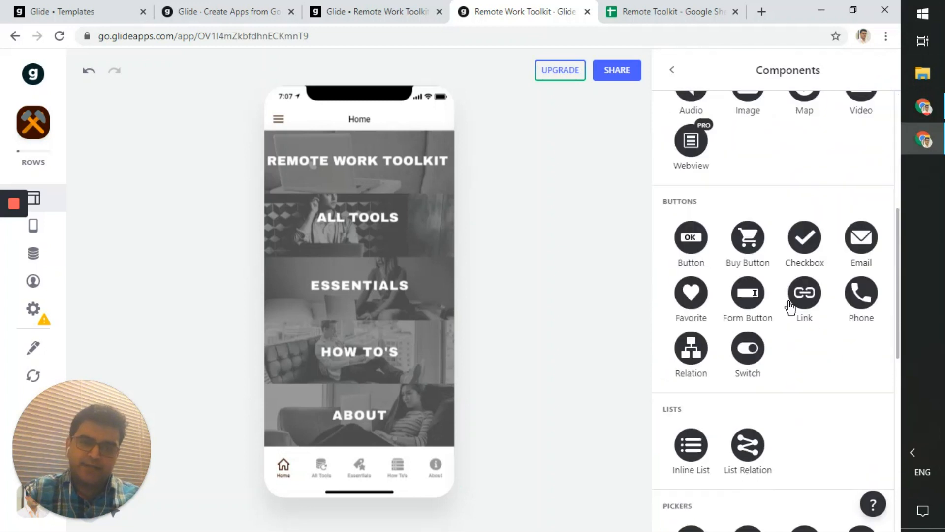
scroll(837, 130, up, 8)
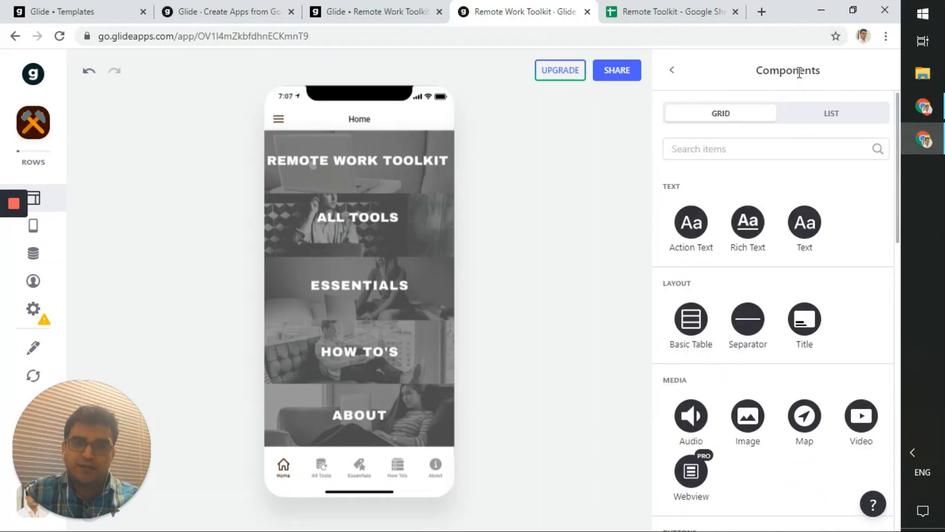
scroll(805, 236, down, 4)
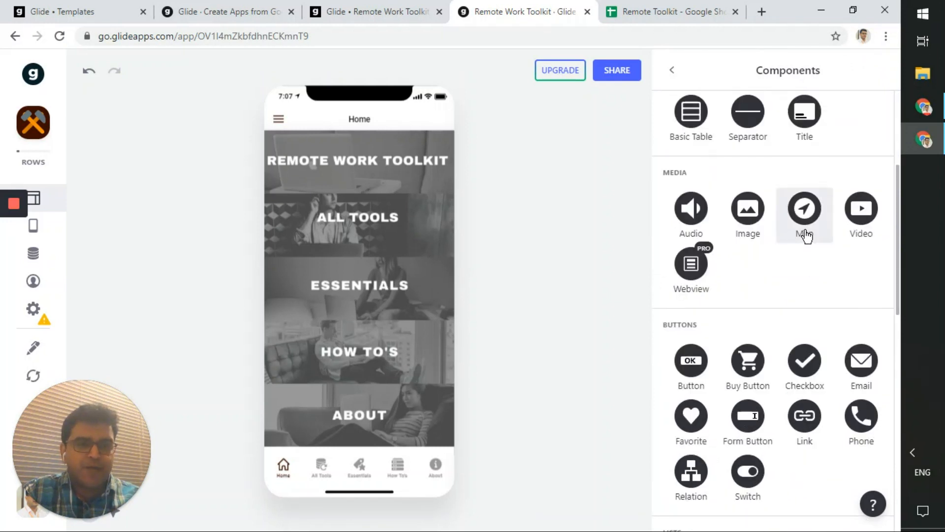
scroll(806, 236, down, 8)
scroll(806, 235, up, 8)
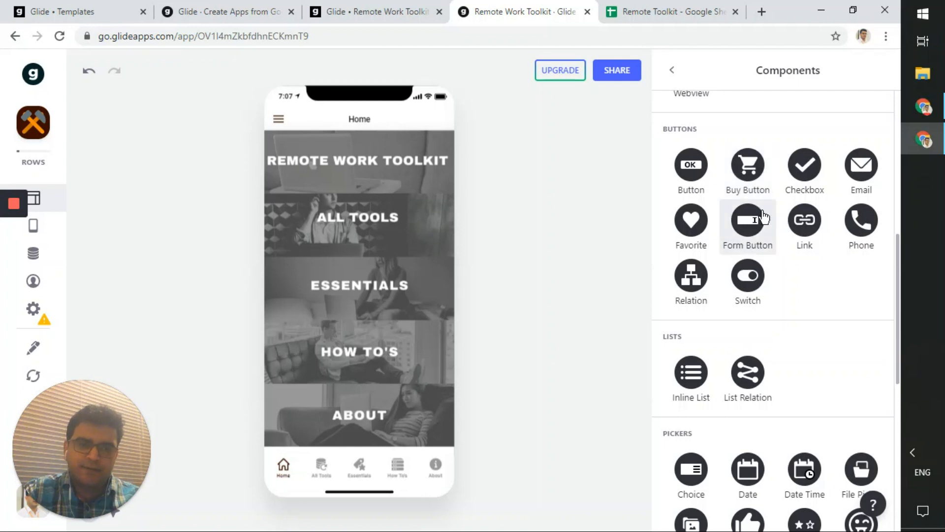
scroll(728, 276, up, 8)
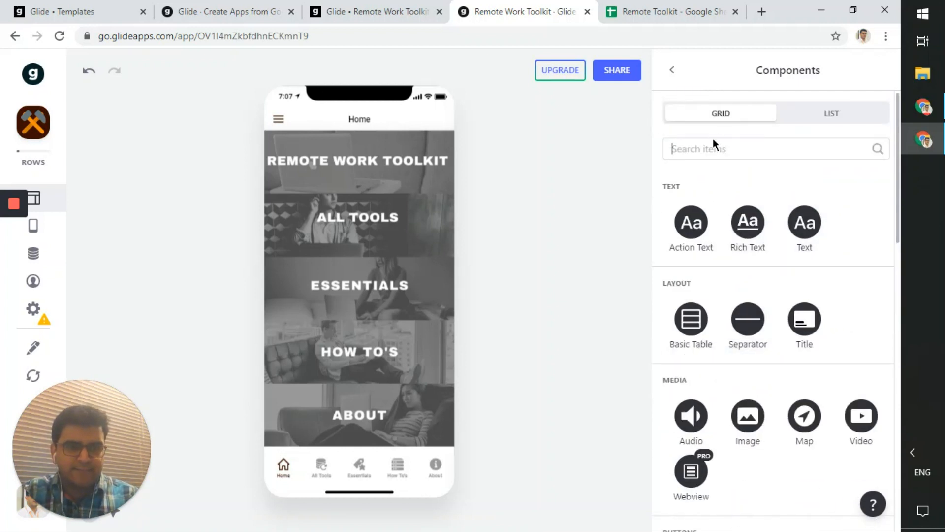
click(702, 147)
text(text)
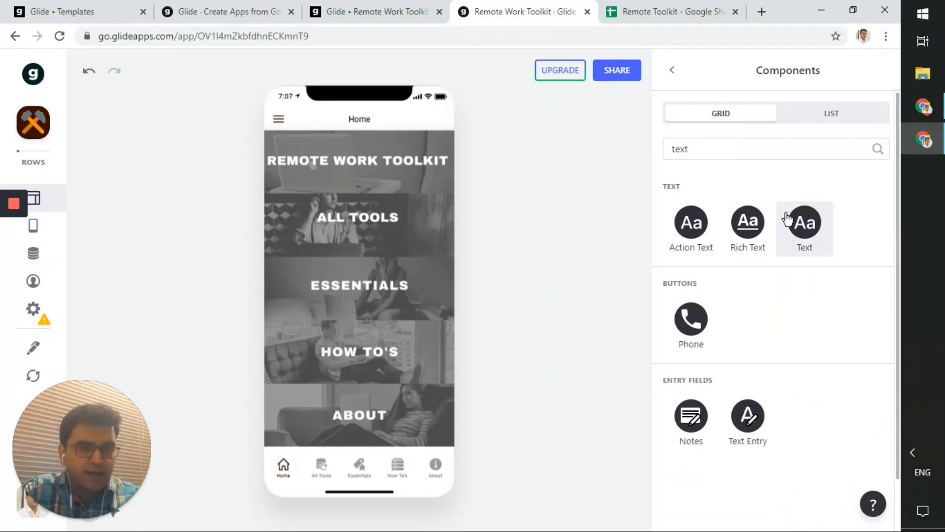
- Add a Text component with custom text 'Test' in the Regular style
click(784, 244)
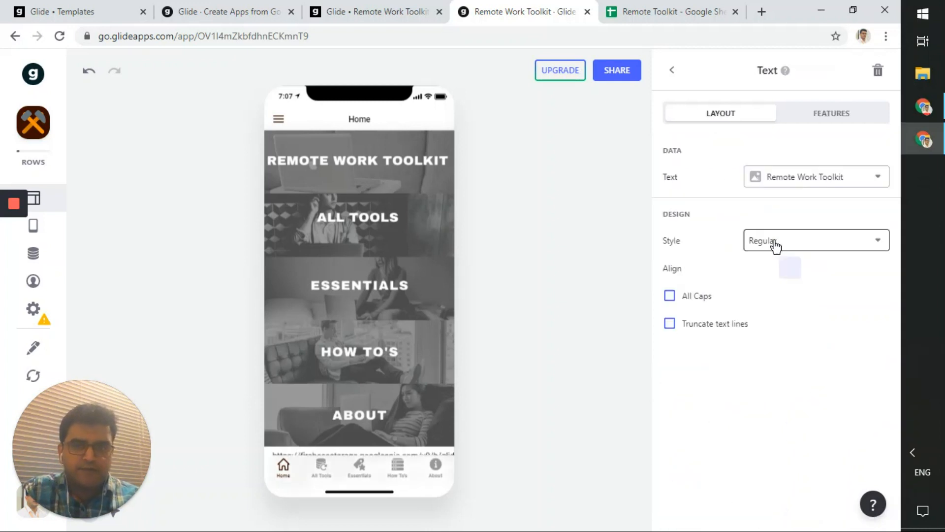
click(785, 175)
click(782, 212)
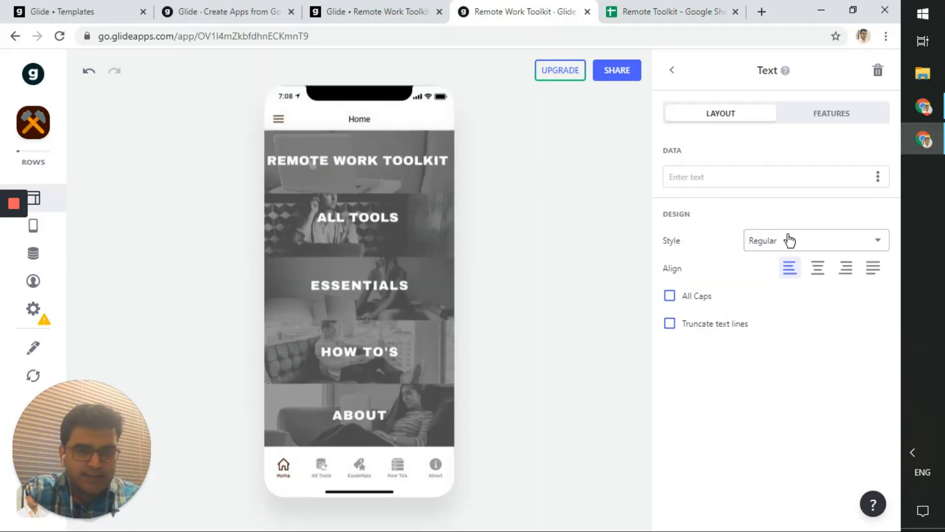
click(773, 178)
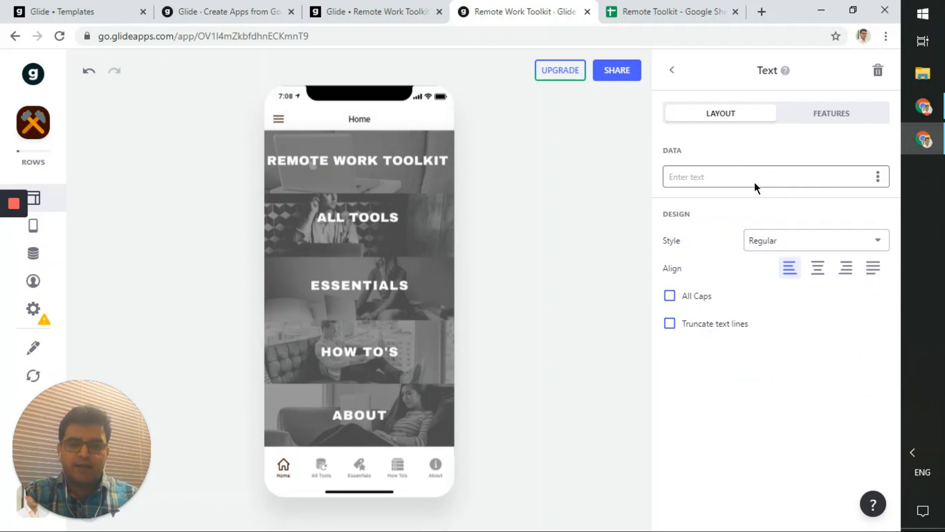
text(Test)
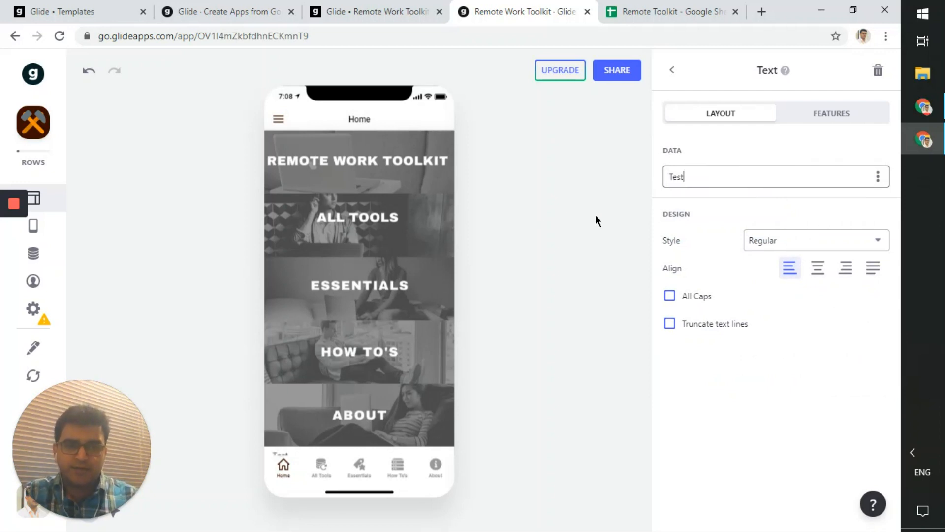
click(755, 241)
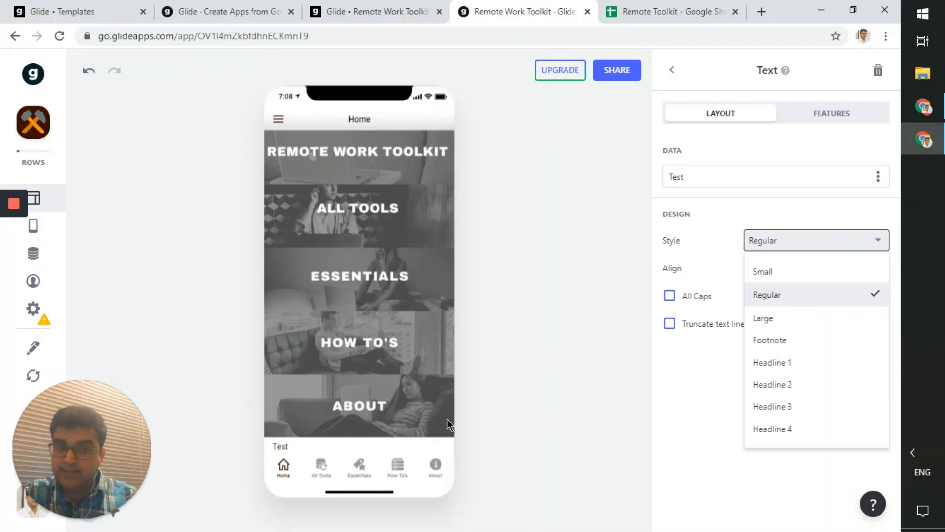
click(577, 309)
click(577, 309)
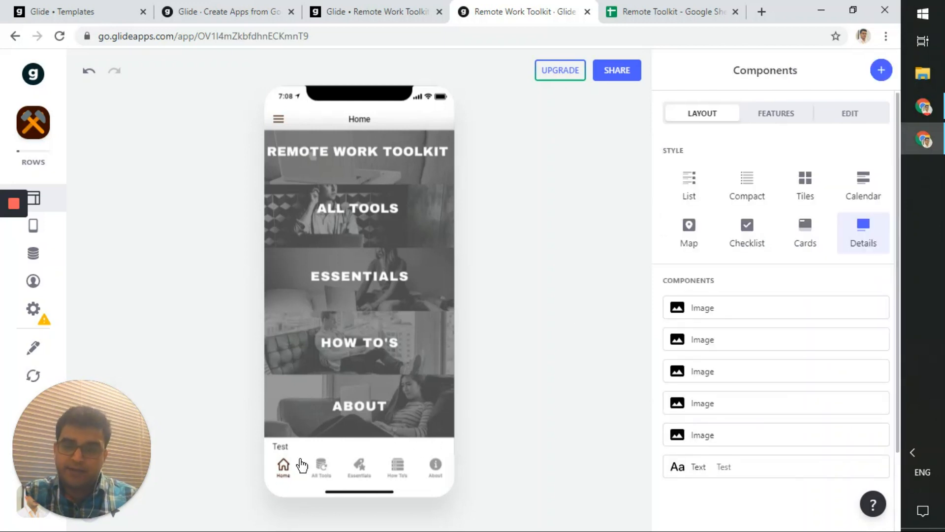
- Move the text above all image tiles and extend its wording to 'Test header'
drag(677, 463, 705, 304)
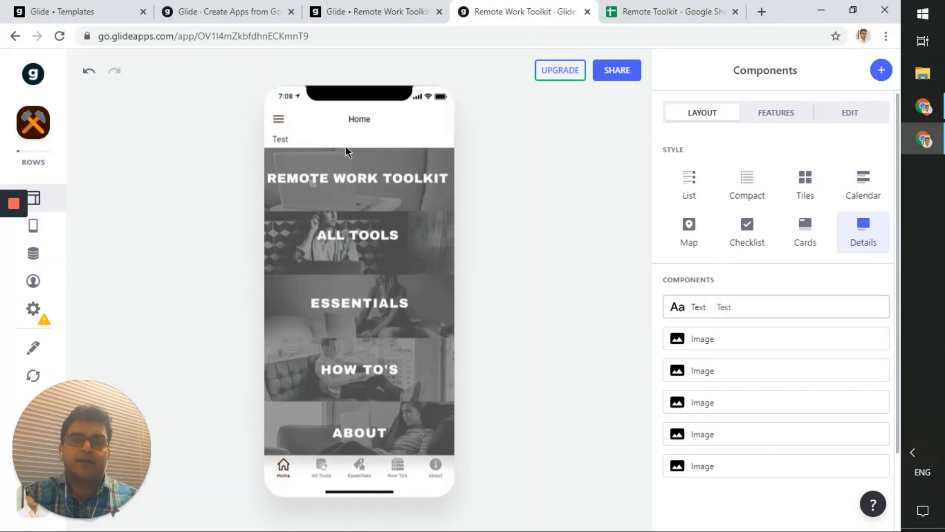
click(715, 315)
click(714, 178)
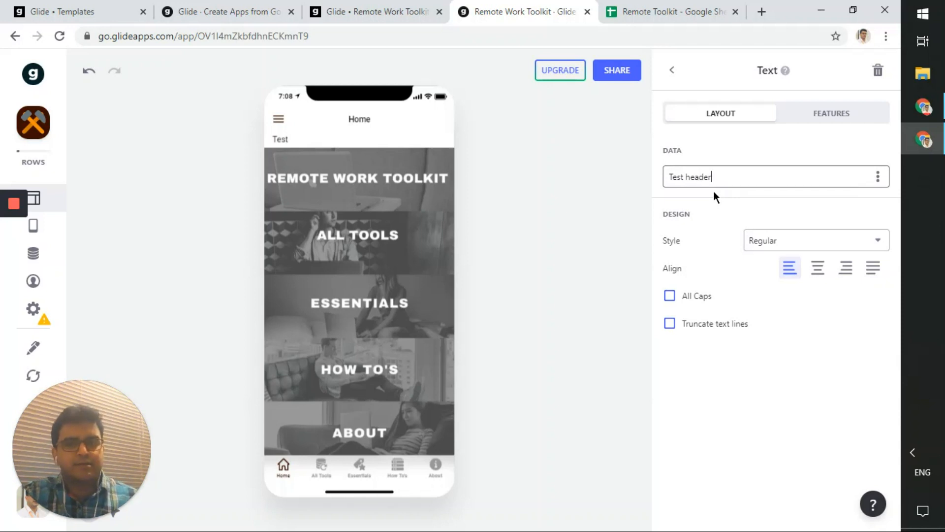
text(header)
click(560, 208)
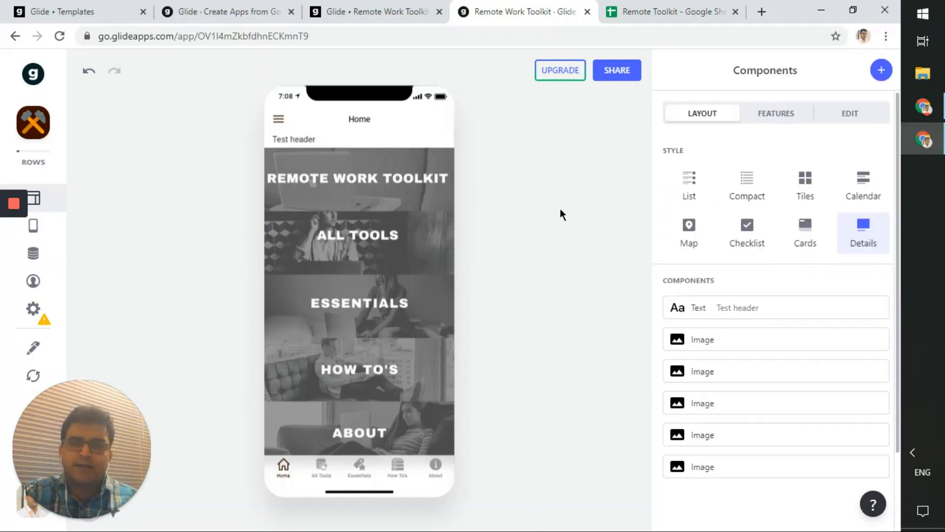
- Style the Test header text as Headline 1, centre-aligned and in all caps
click(733, 311)
click(791, 242)
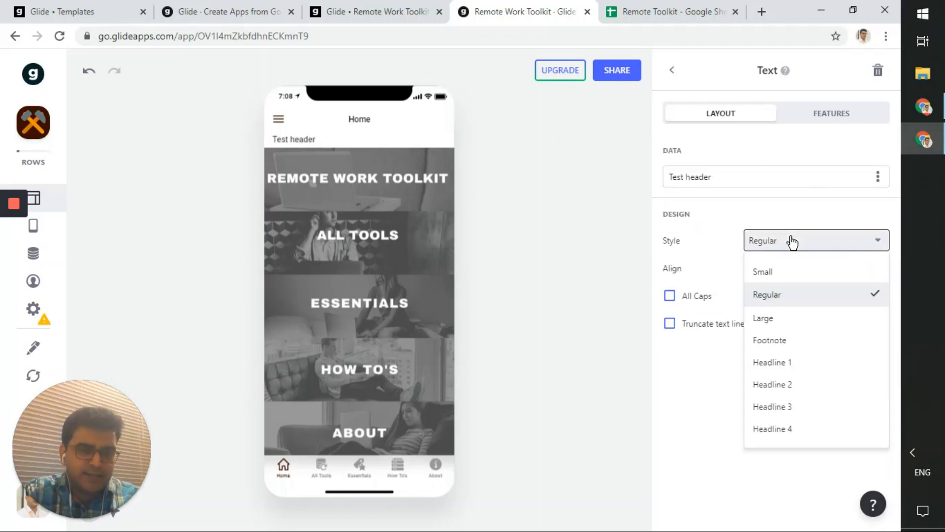
click(820, 367)
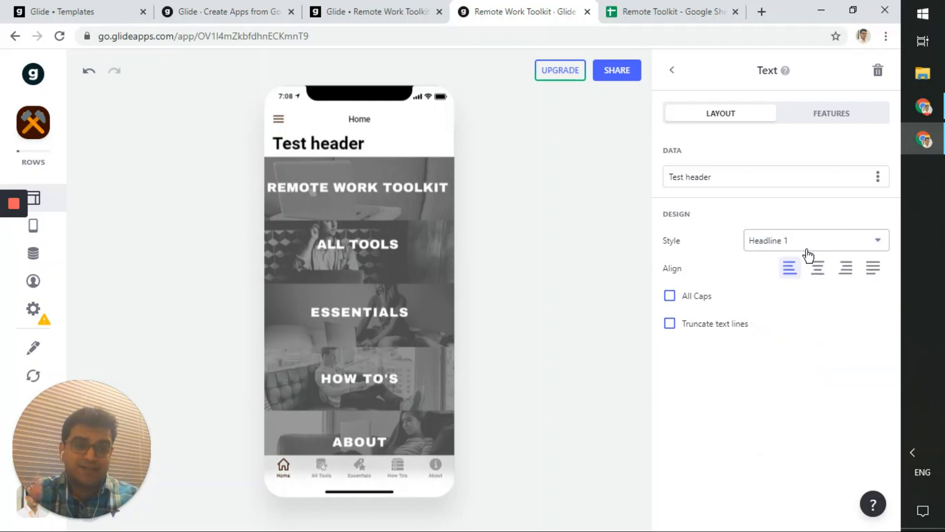
click(817, 268)
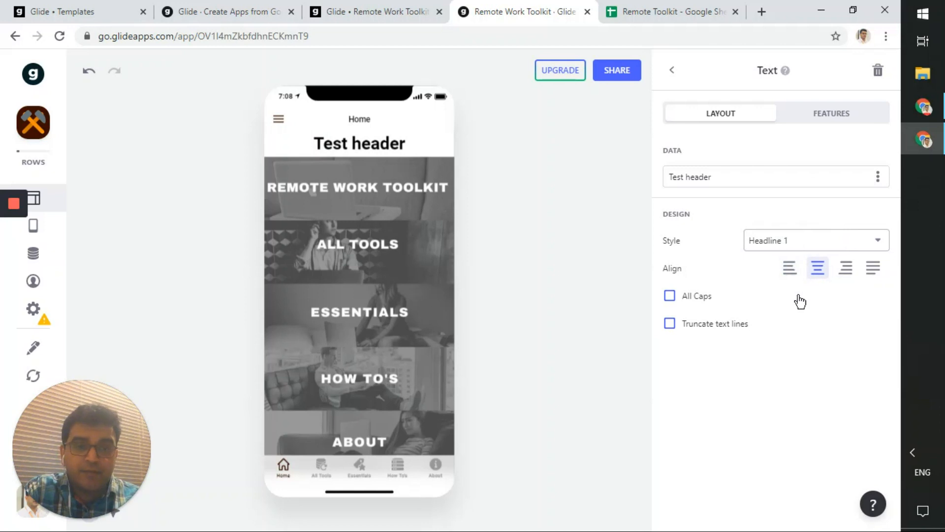
click(717, 300)
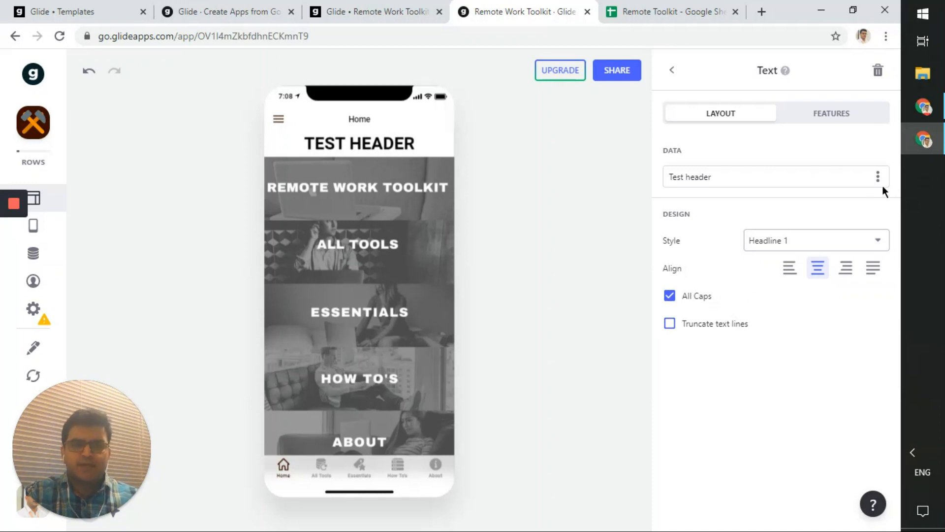
click(810, 123)
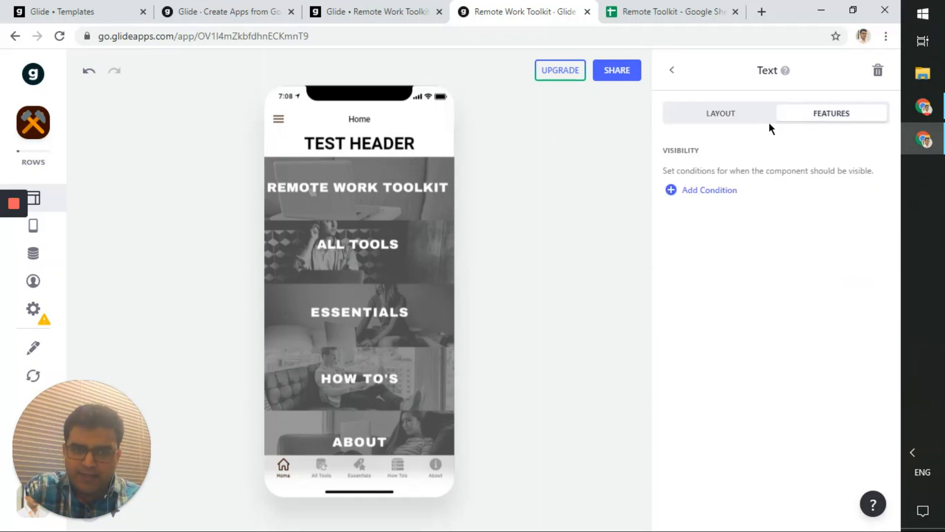
click(685, 115)
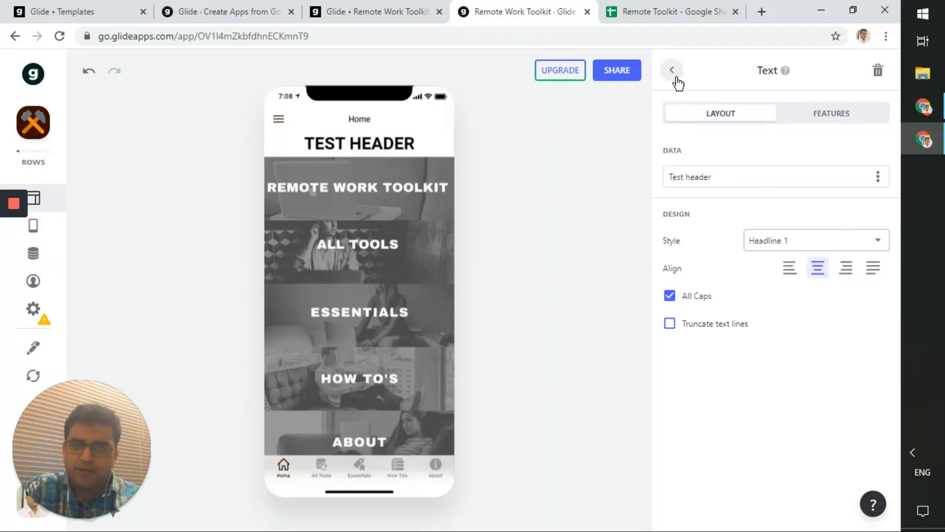
click(672, 70)
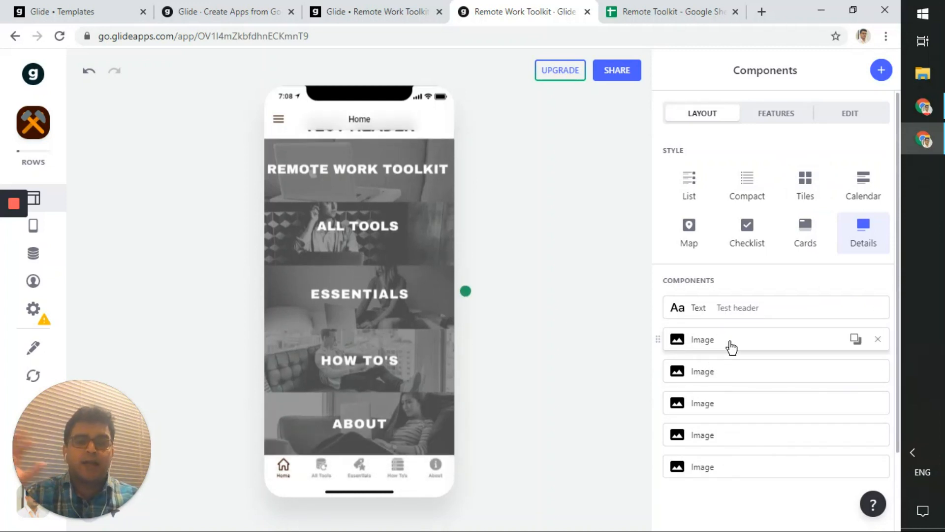
- Review the header settings and component picker without changes, then open the Essentials screen in the preview
click(739, 315)
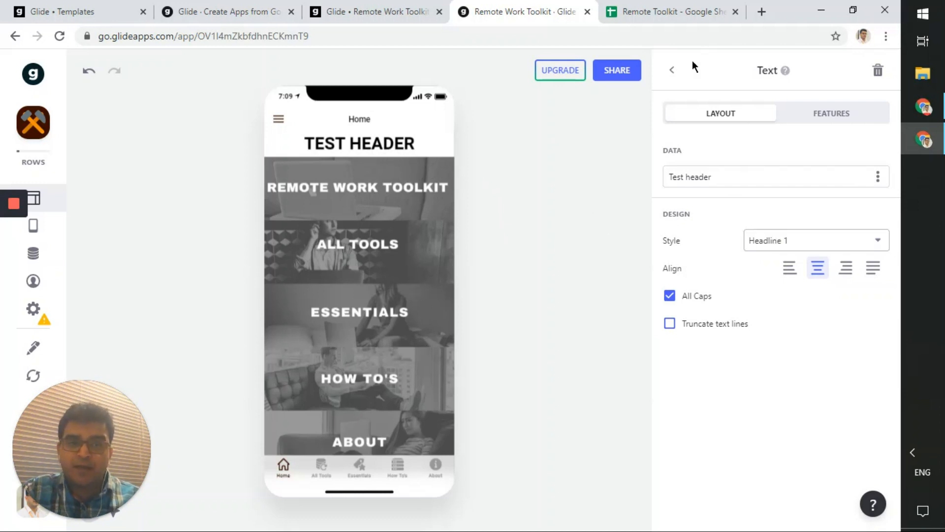
click(668, 71)
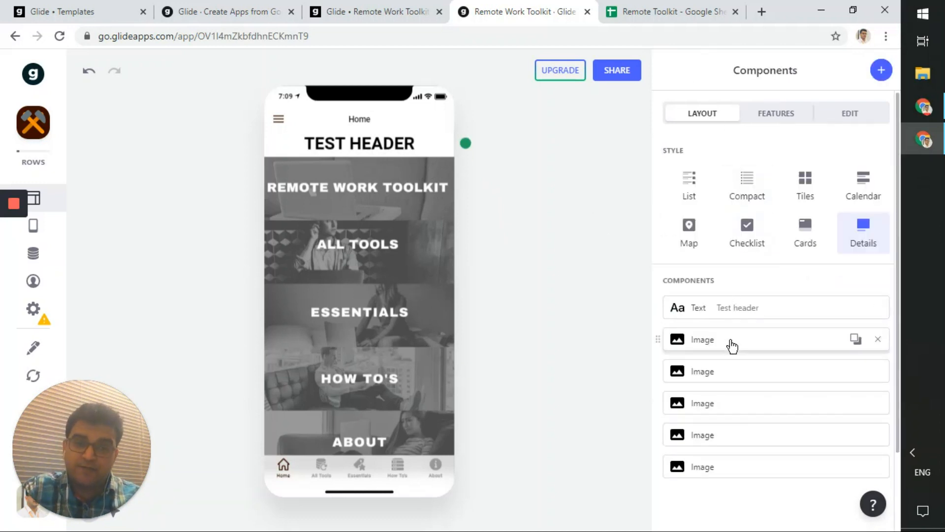
click(882, 70)
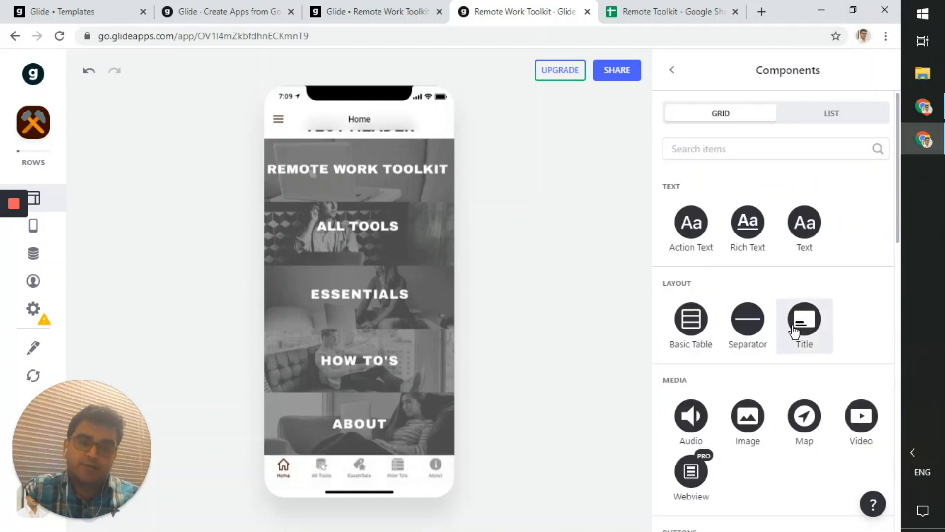
scroll(796, 328, down, 5)
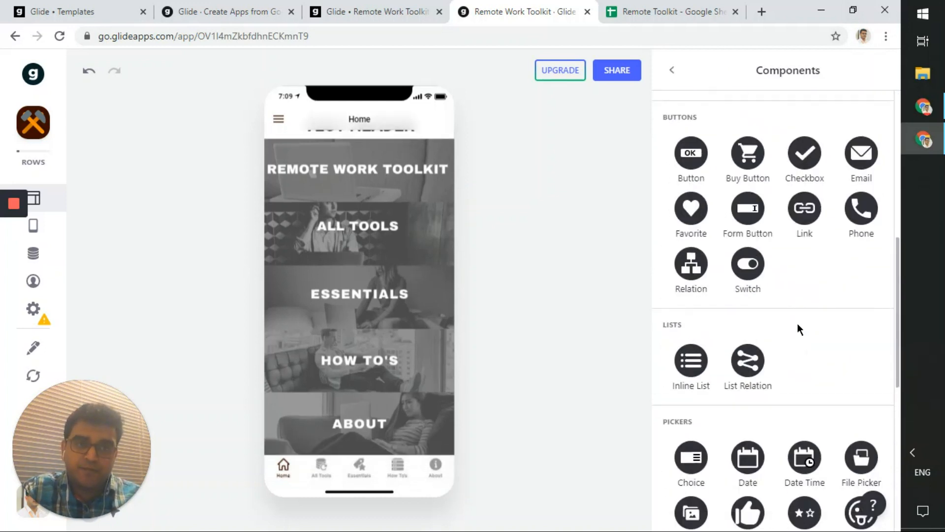
click(672, 70)
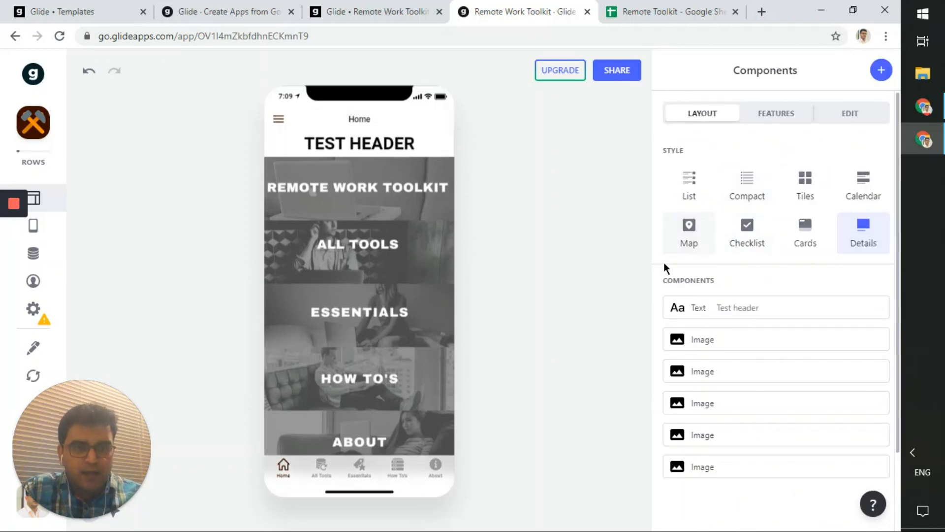
click(770, 117)
click(722, 118)
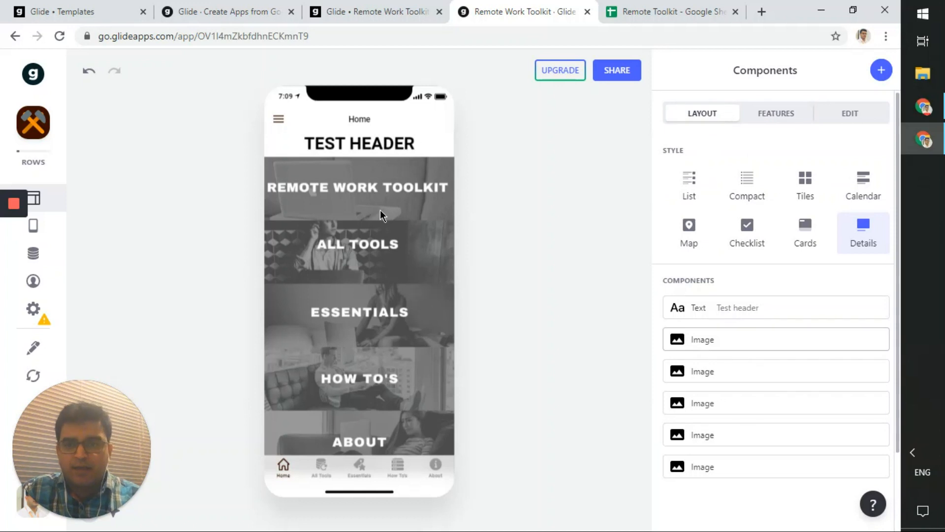
click(380, 313)
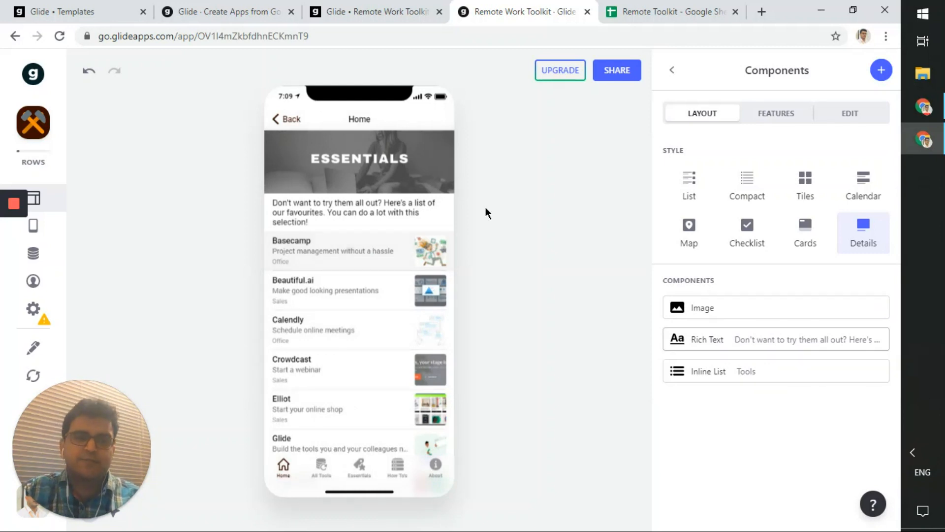
click(671, 71)
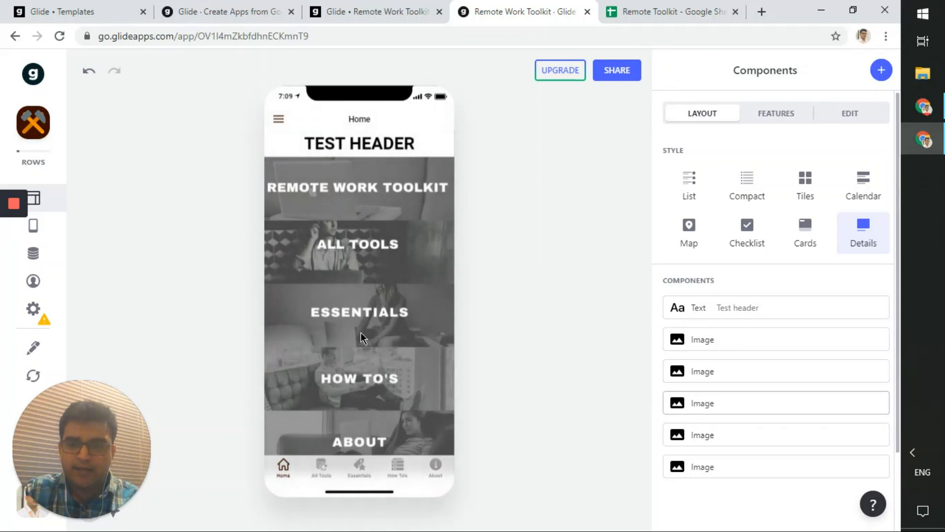
click(362, 317)
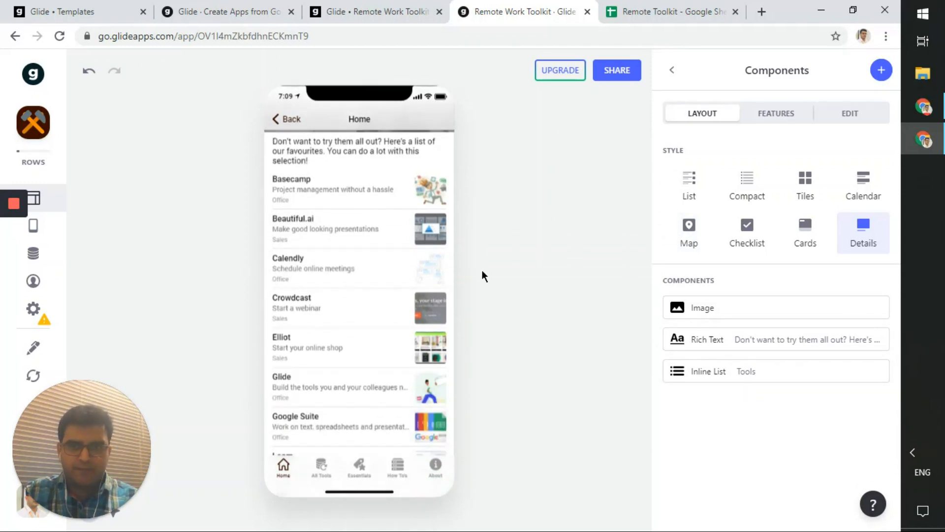
scroll(409, 285, up, 3)
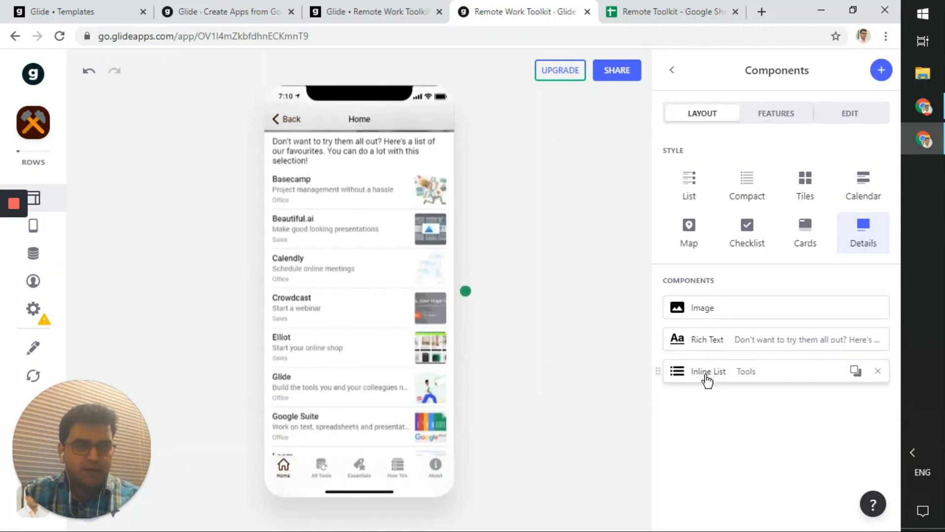
- Open the Essentials inline list settings and confirm Tools as data source and Tool as title
click(708, 379)
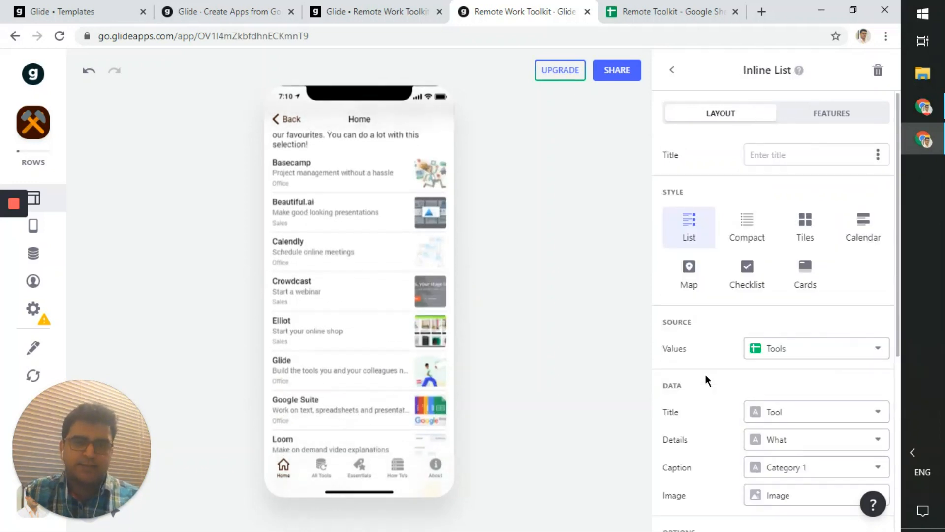
scroll(705, 380, down, 2)
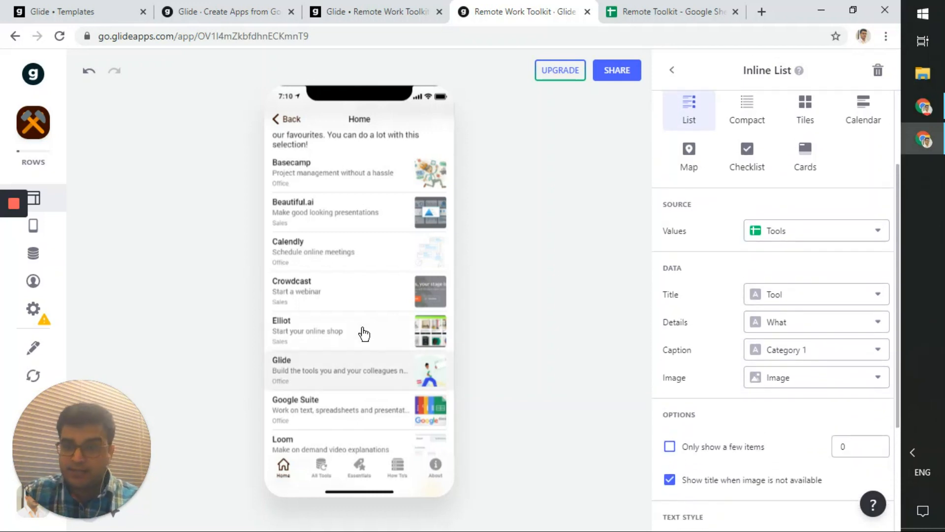
scroll(368, 326, down, 3)
scroll(367, 327, up, 5)
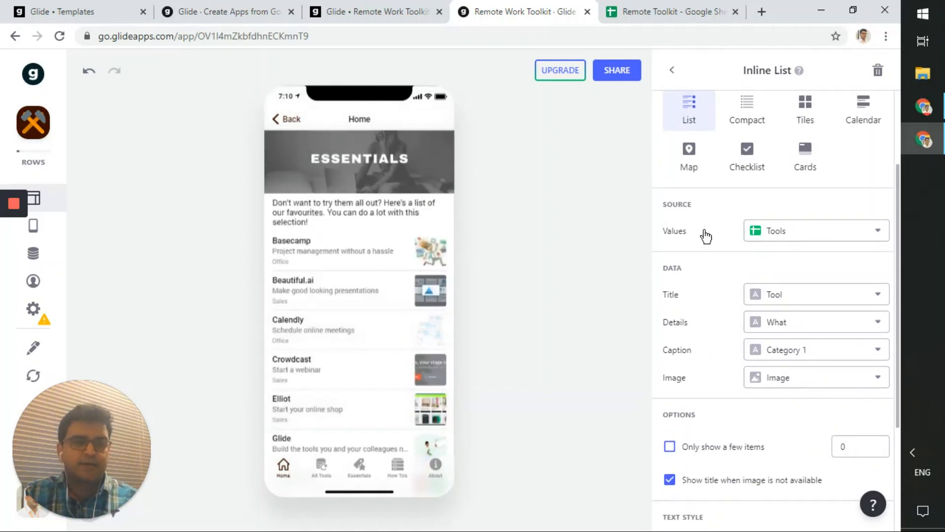
click(773, 242)
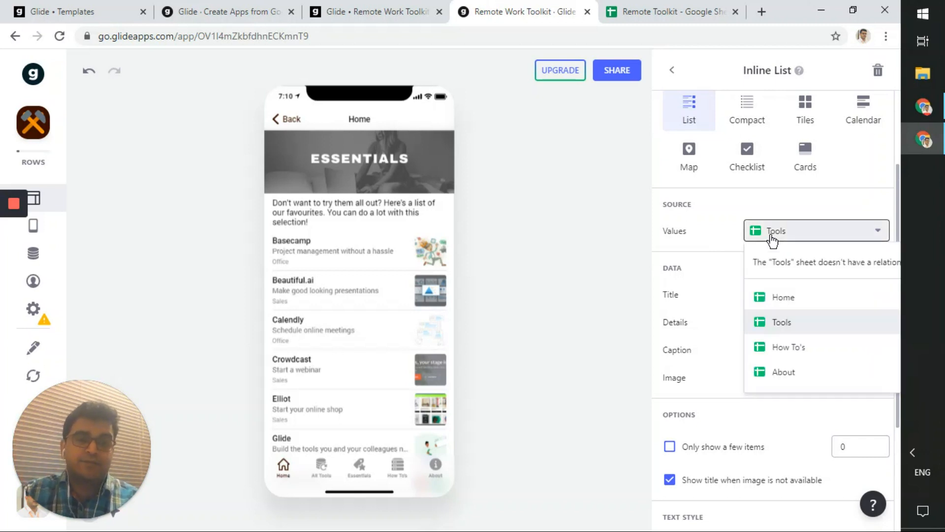
click(772, 241)
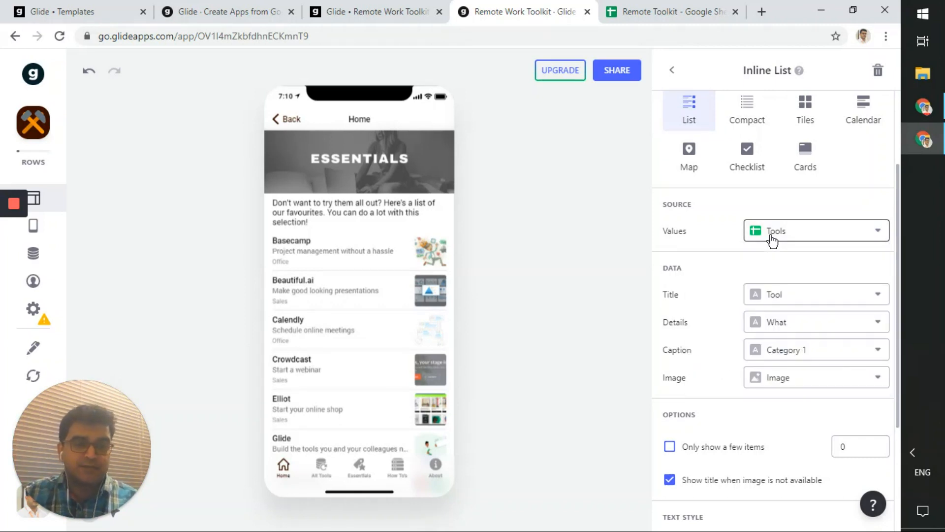
click(814, 301)
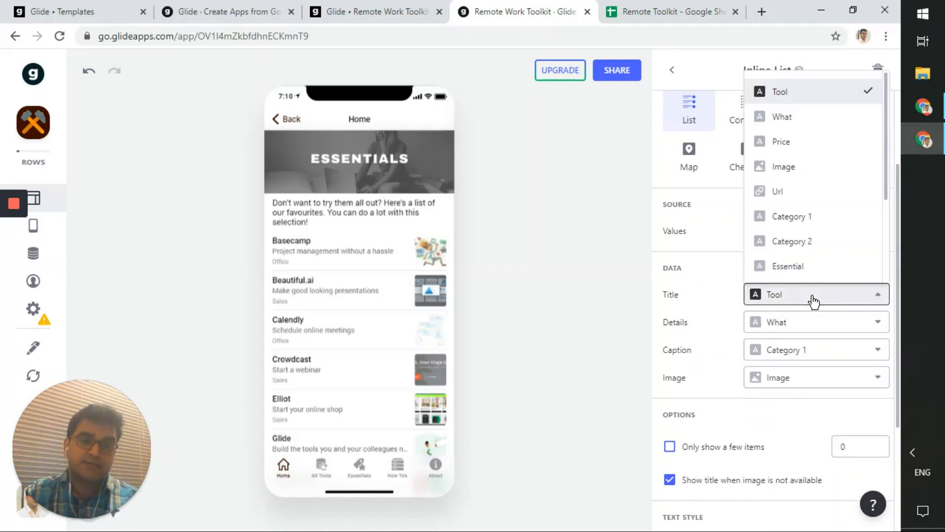
click(814, 302)
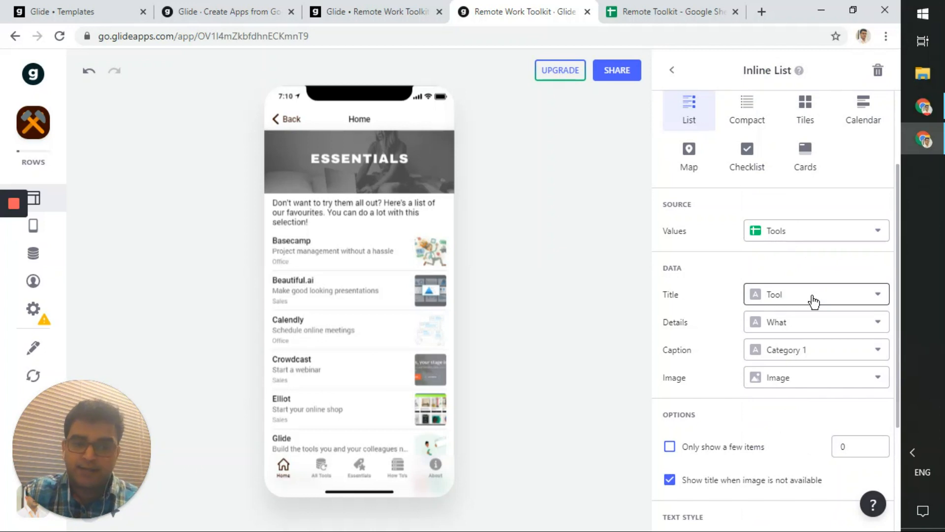
click(650, 11)
- Look over the Tools sheet columns in Remote Toolkit, then go back to the Glide editor
click(157, 515)
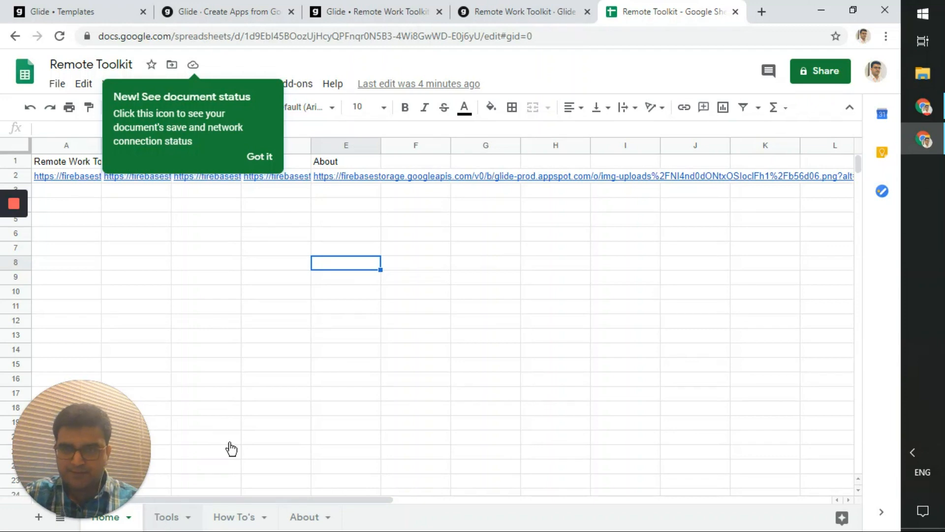
click(257, 157)
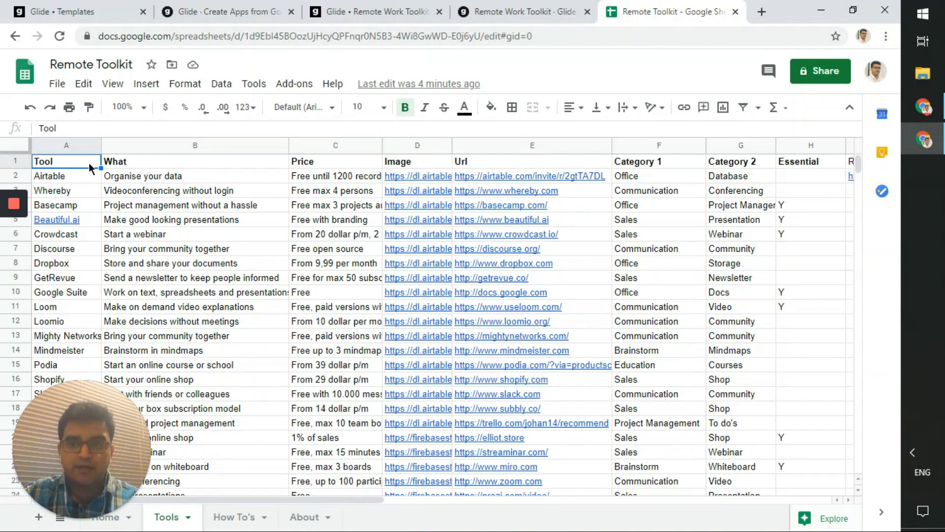
click(523, 11)
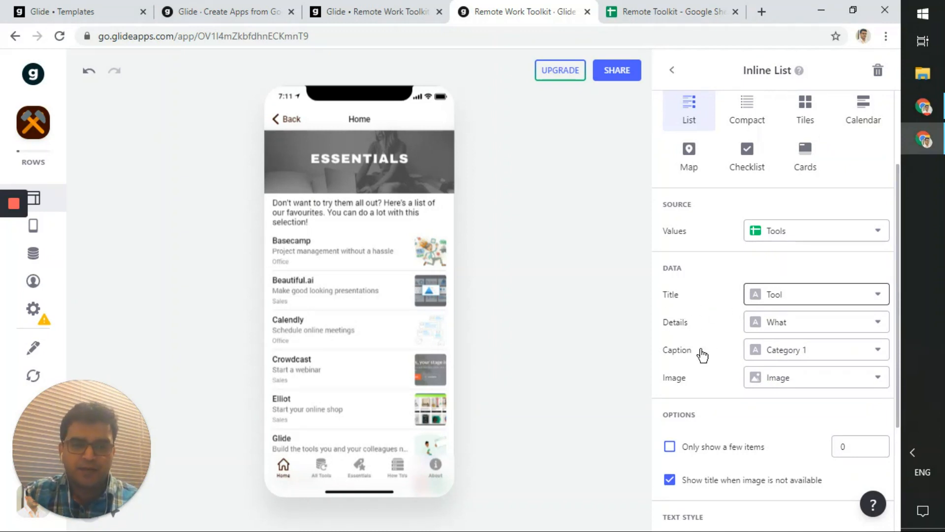
click(784, 378)
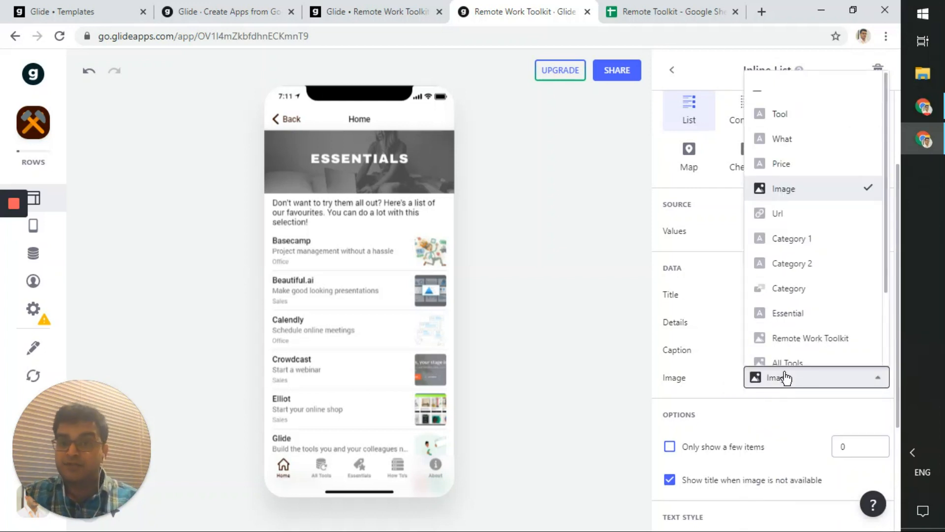
click(784, 378)
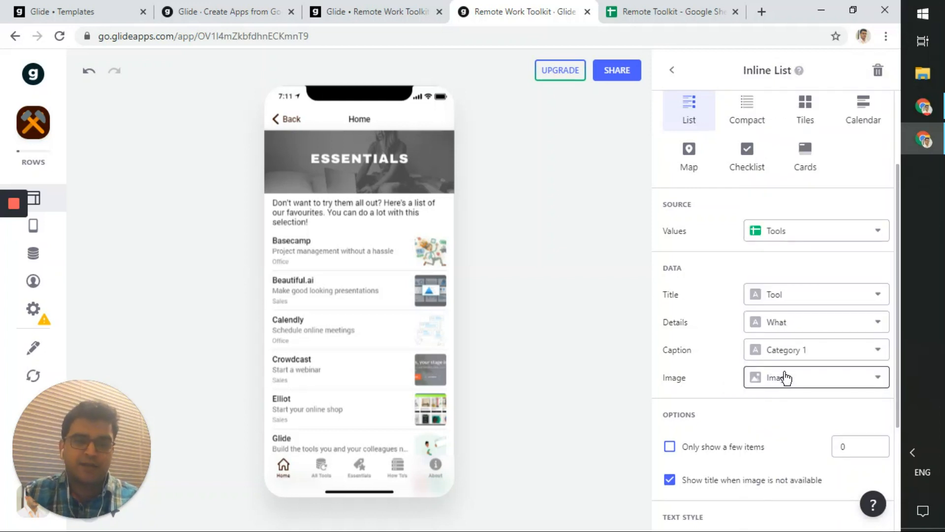
scroll(714, 369, down, 3)
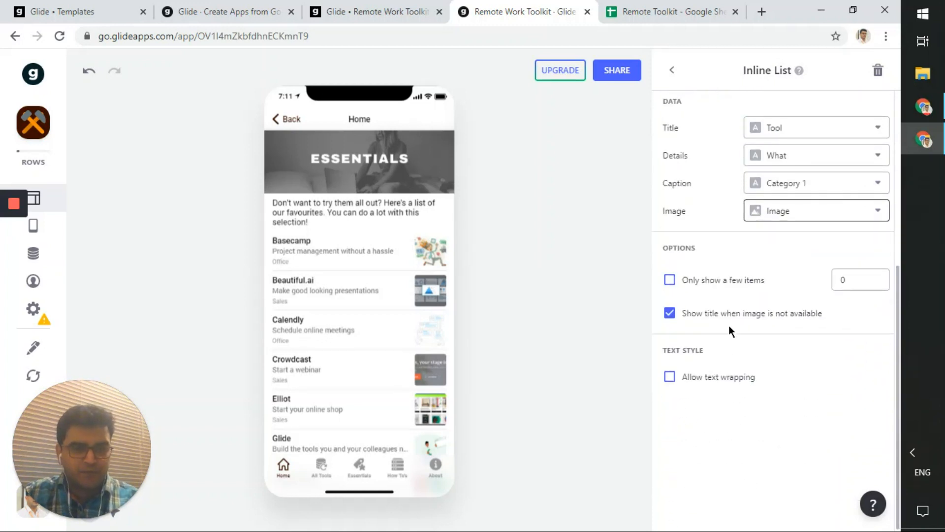
click(705, 315)
click(706, 315)
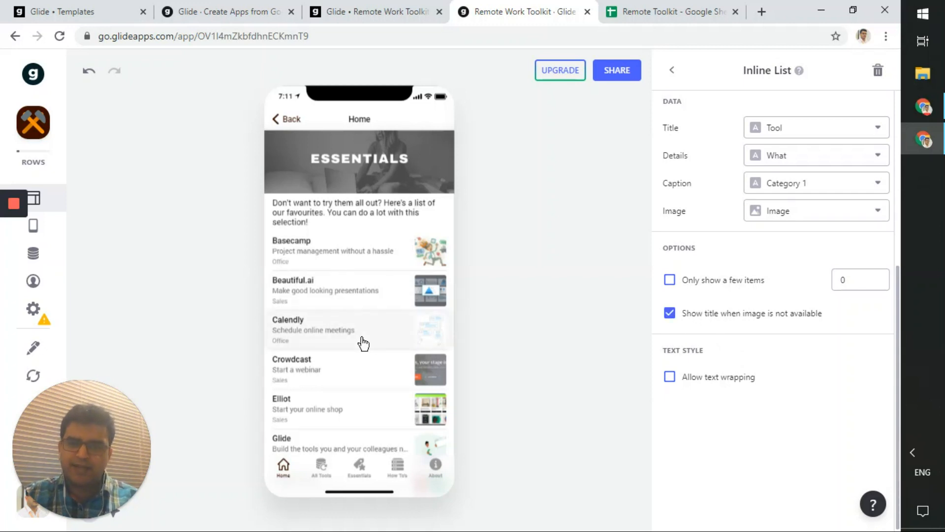
scroll(363, 342, down, 5)
scroll(363, 342, up, 5)
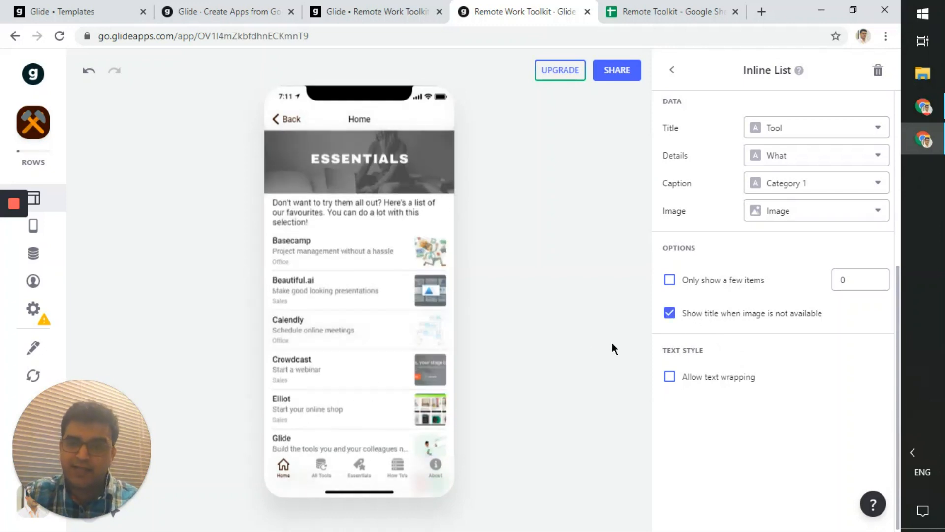
scroll(381, 369, down, 5)
scroll(381, 369, up, 5)
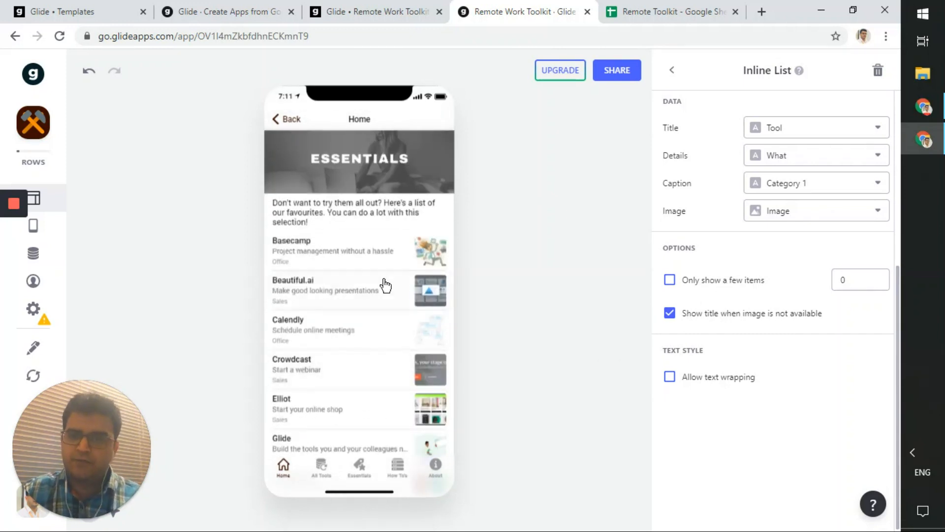
scroll(379, 288, down, 5)
scroll(377, 287, up, 5)
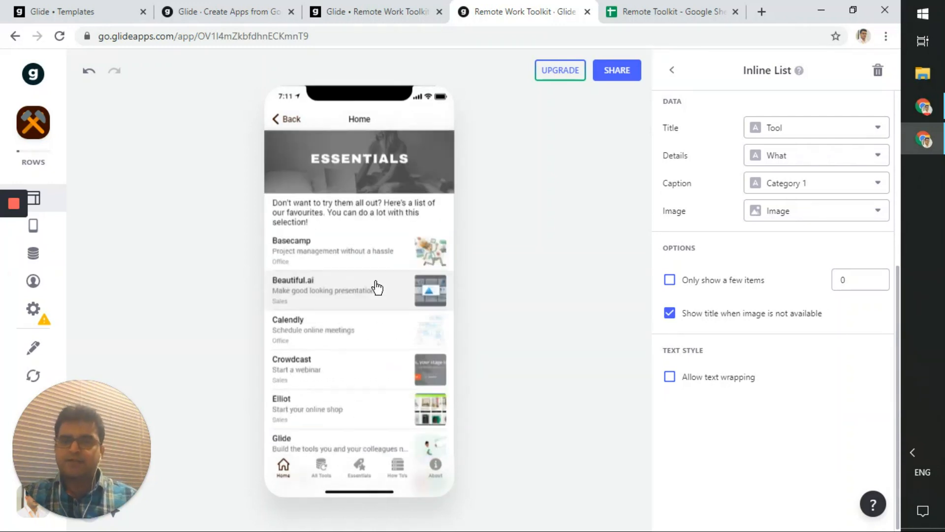
scroll(377, 287, down, 5)
scroll(321, 329, up, 5)
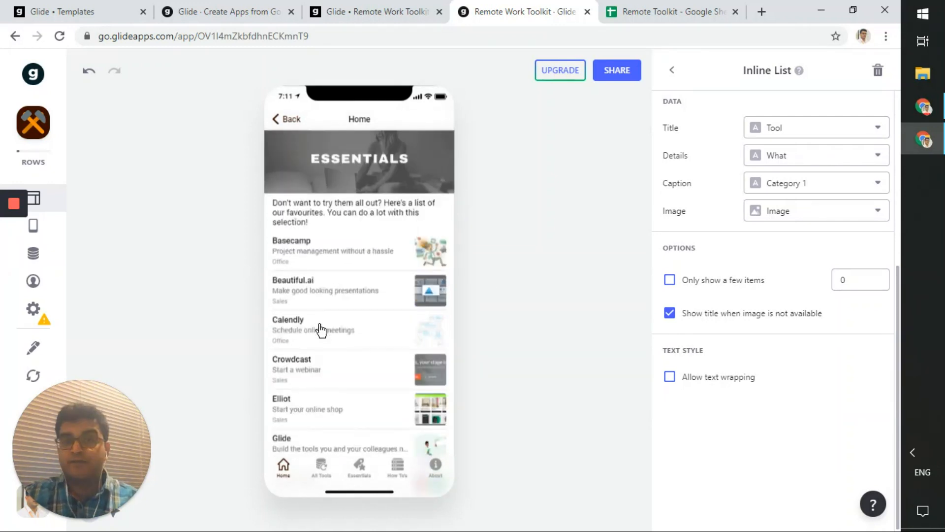
click(721, 284)
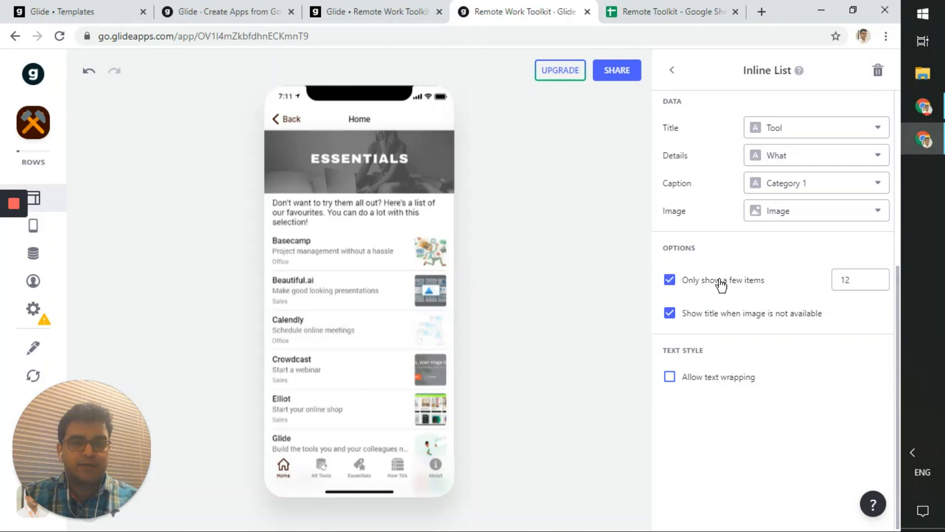
drag(862, 282, 789, 288)
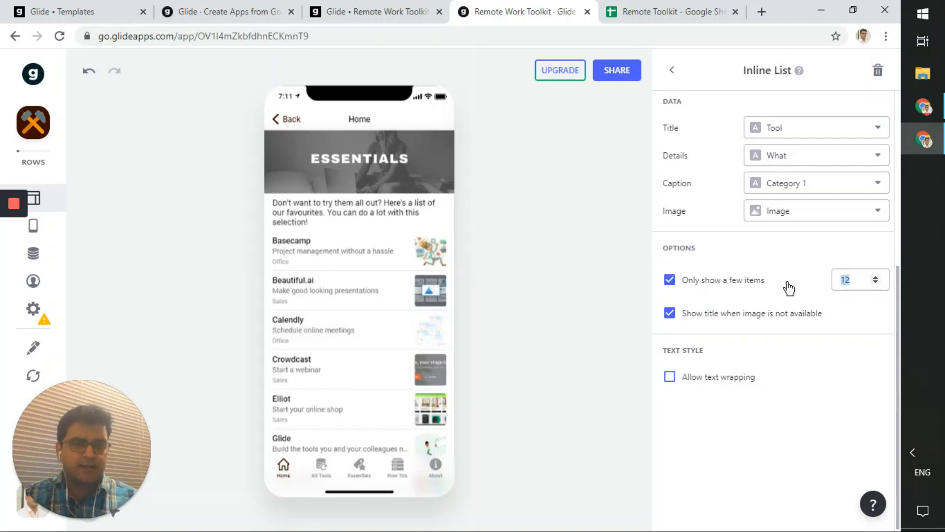
text(2)
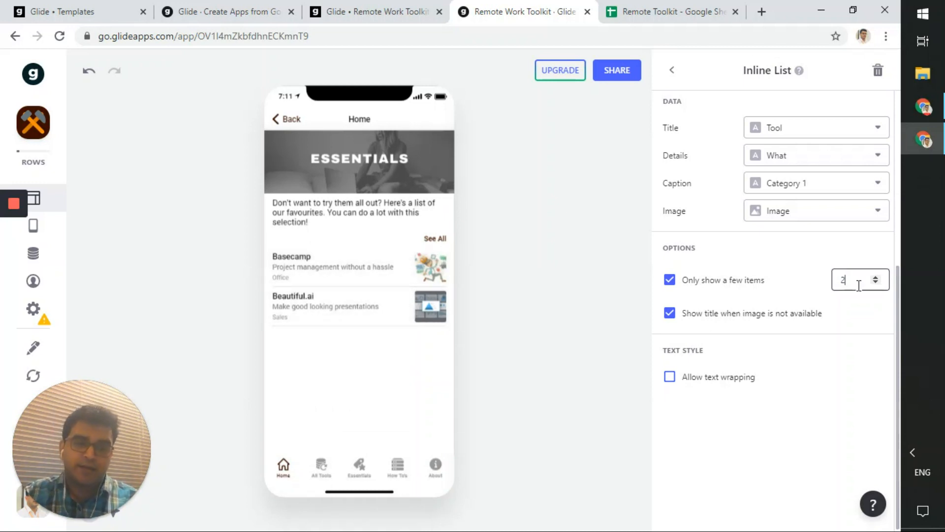
click(764, 285)
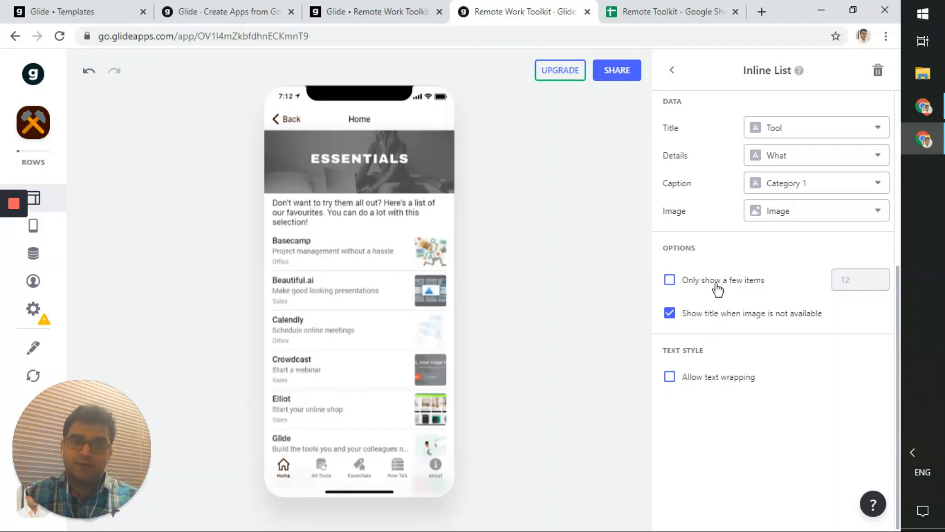
scroll(717, 289, up, 6)
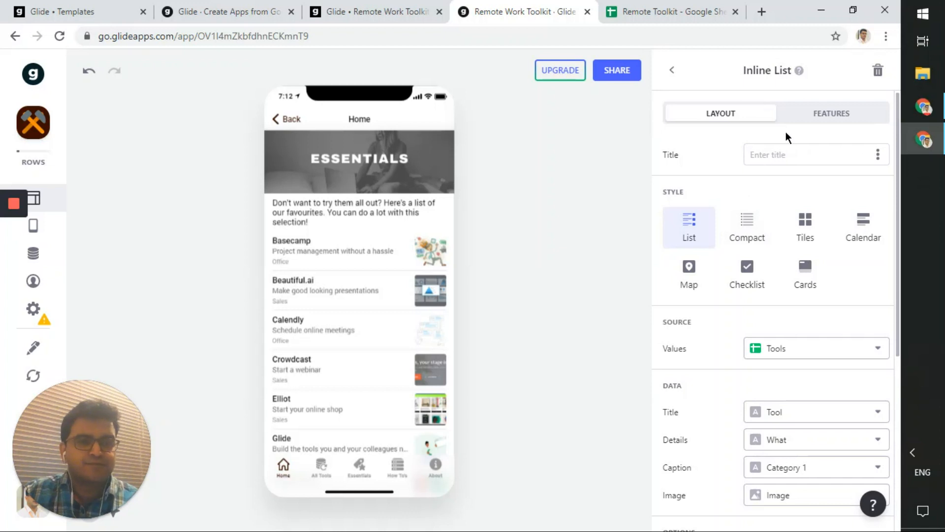
- Show the inline list's Features settings and glance at the Inline List documentation
click(829, 122)
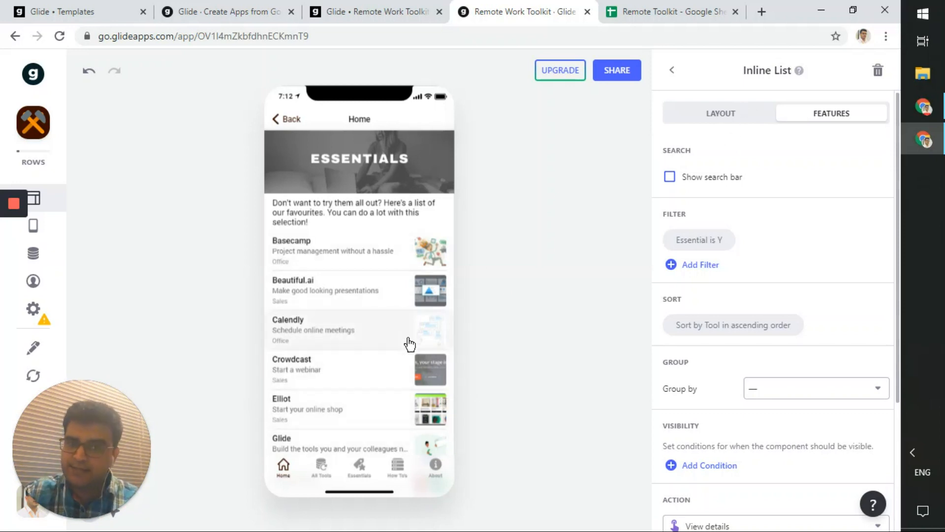
click(800, 70)
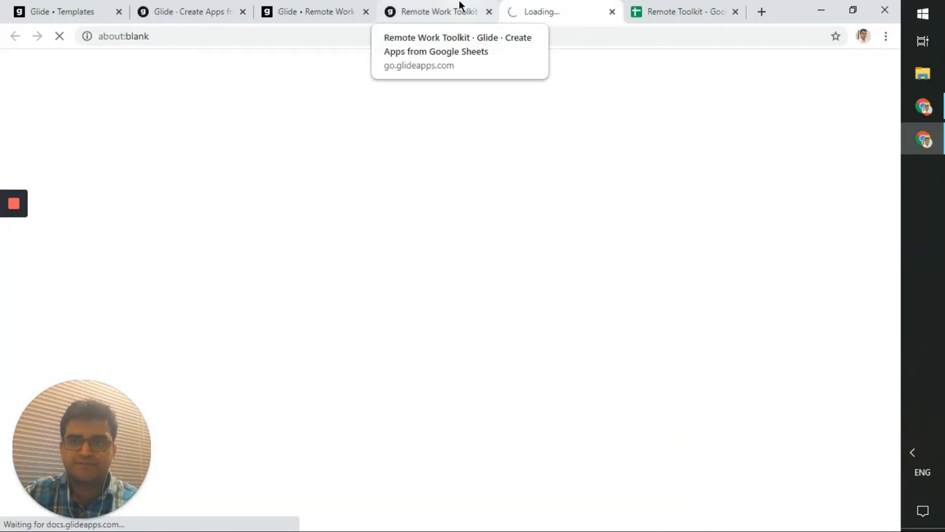
click(460, 6)
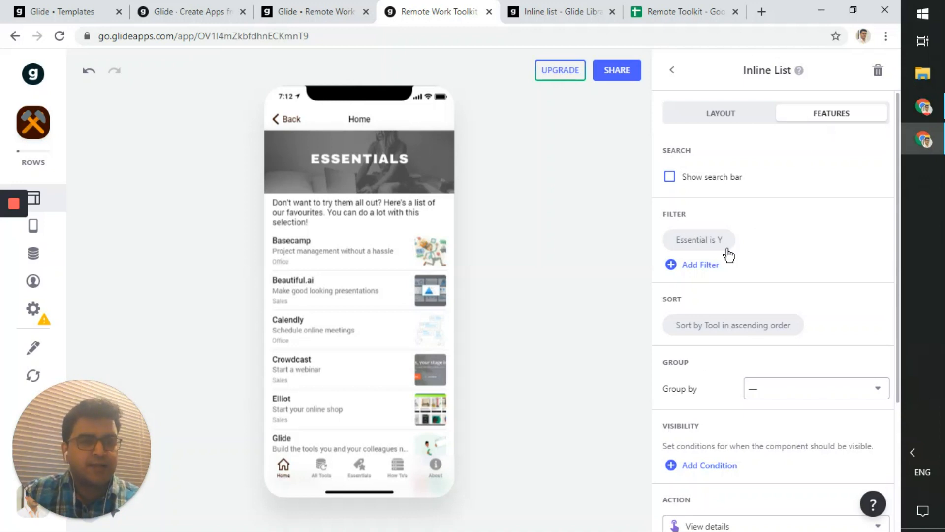
- Turn 'Show search bar' on and back off, then open the 'Essential is Y' filter
scroll(728, 251, down, 3)
scroll(727, 253, up, 4)
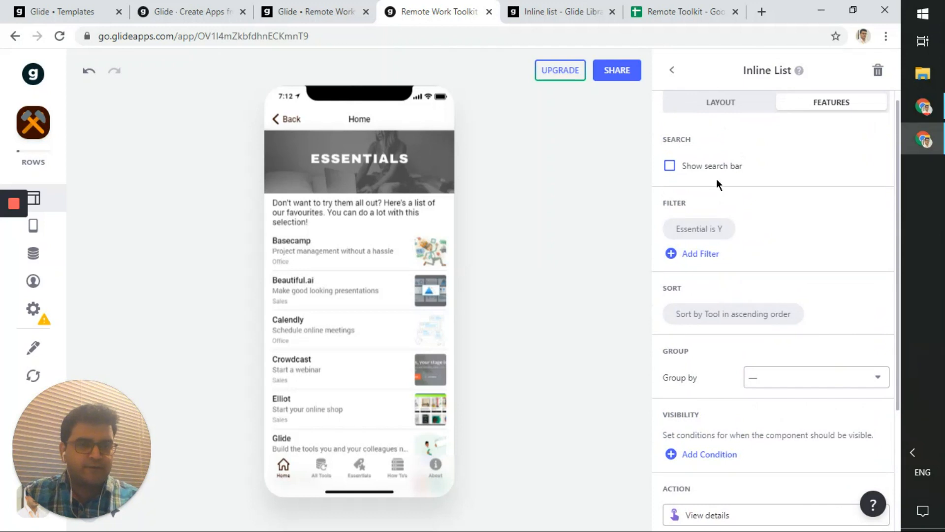
click(720, 172)
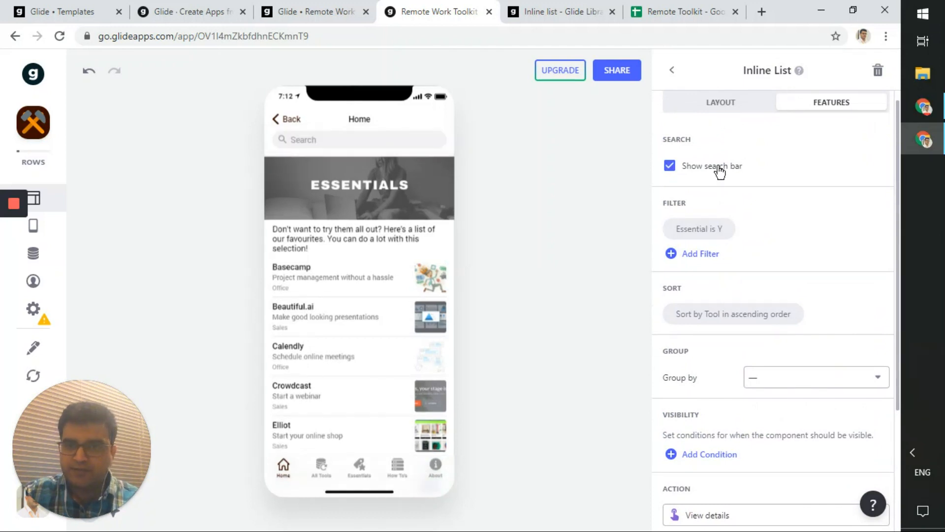
click(720, 172)
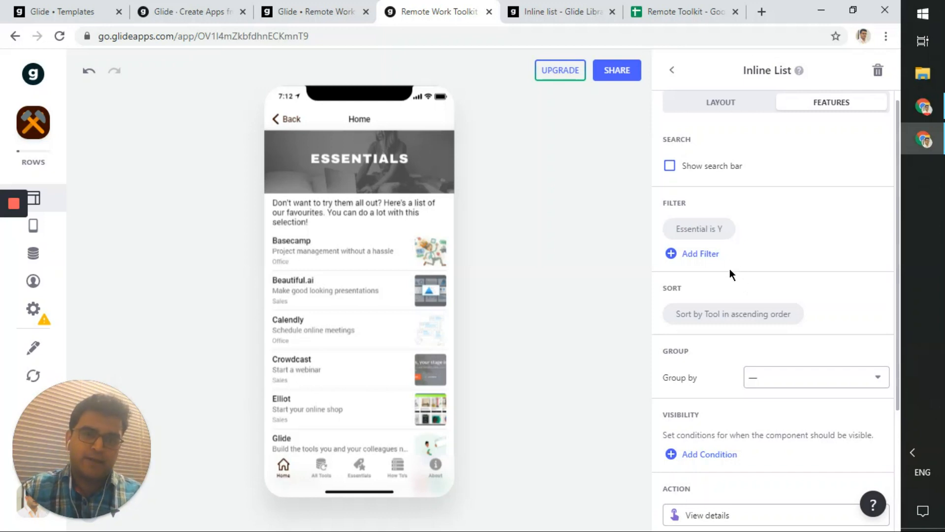
click(712, 230)
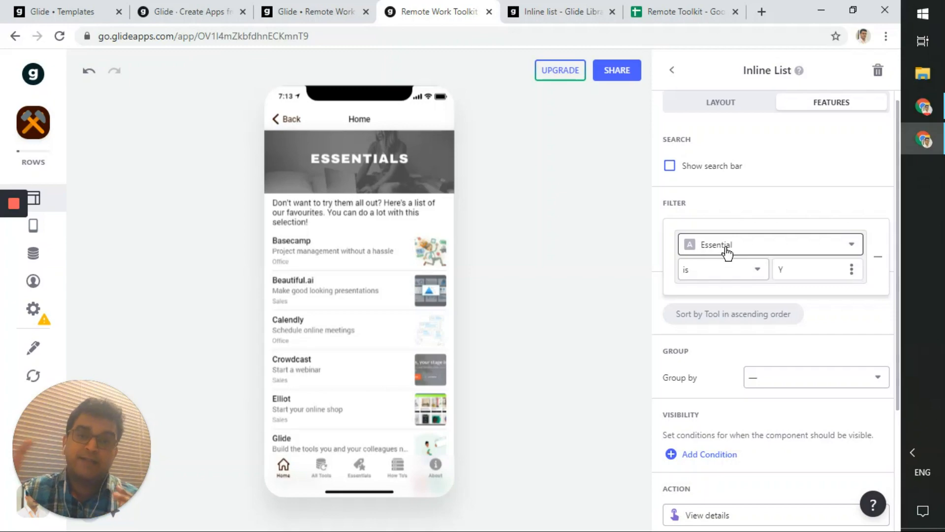
- Check the Essential column header and the Y values in cells H4 and H5 of the Tools sheet
click(677, 11)
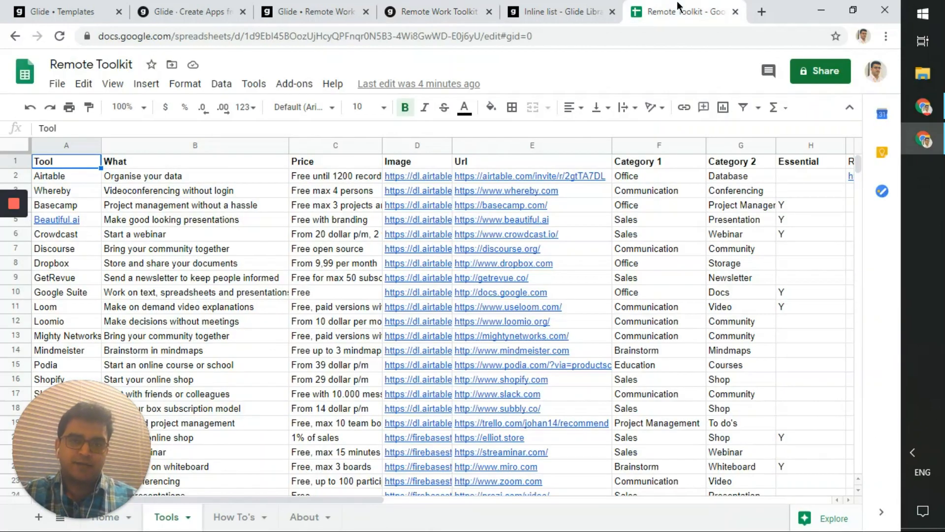
scroll(177, 315, down, 5)
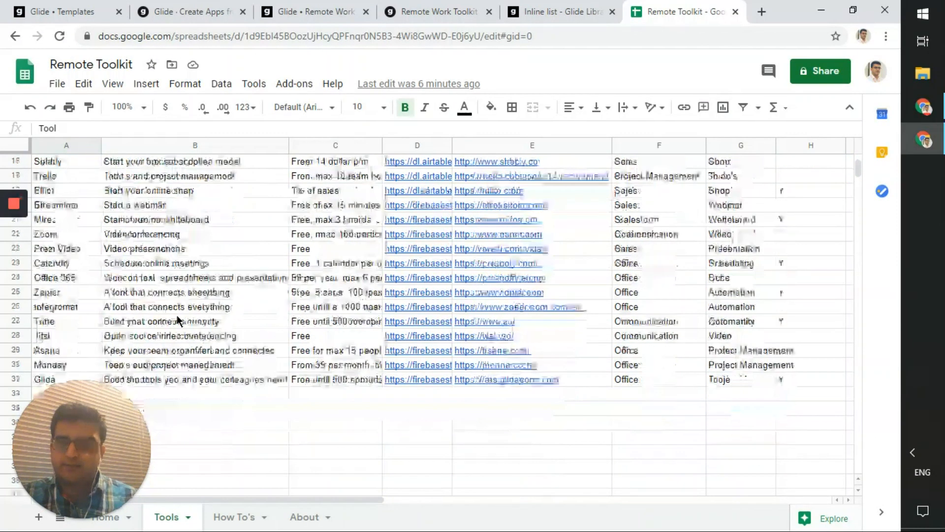
scroll(177, 316, up, 5)
click(819, 169)
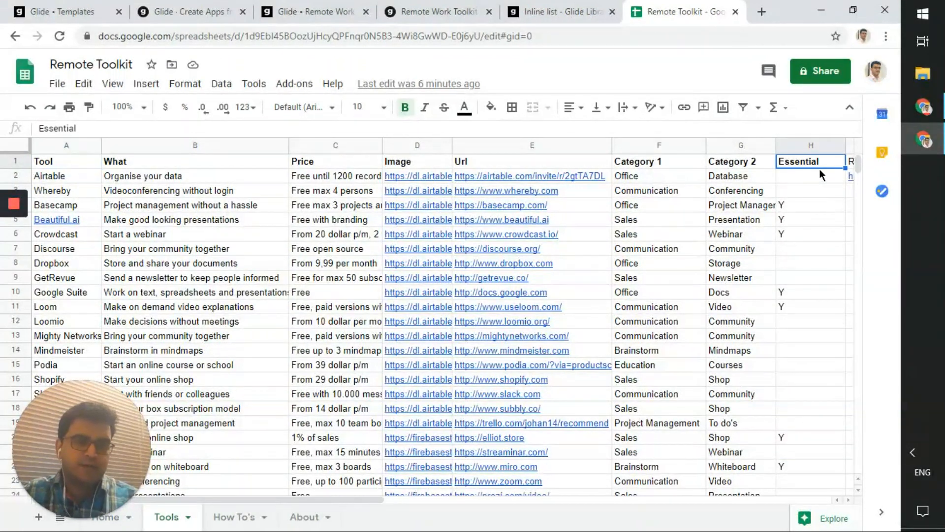
click(814, 205)
click(787, 221)
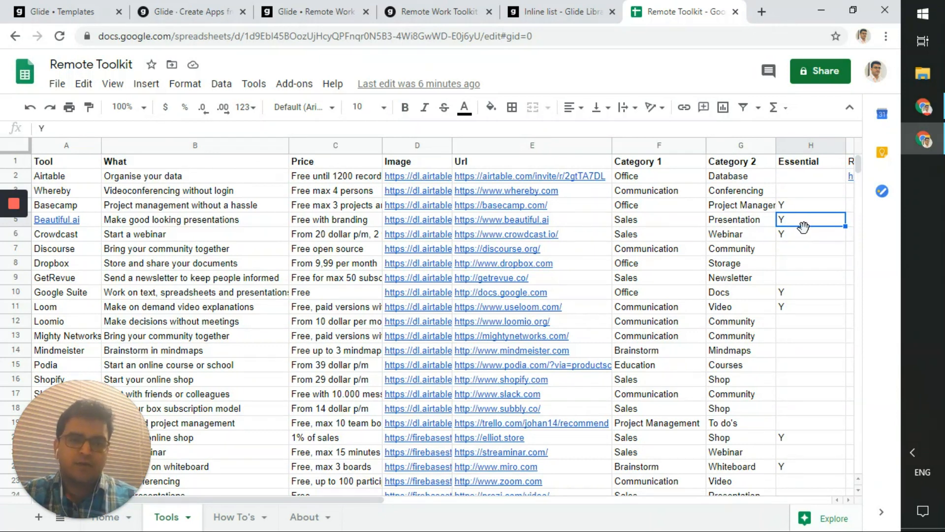
click(802, 206)
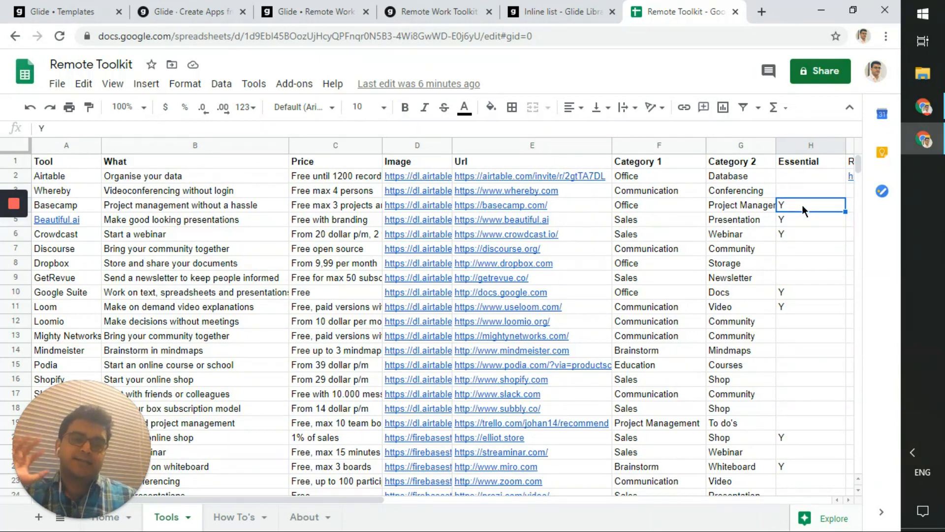
click(548, 8)
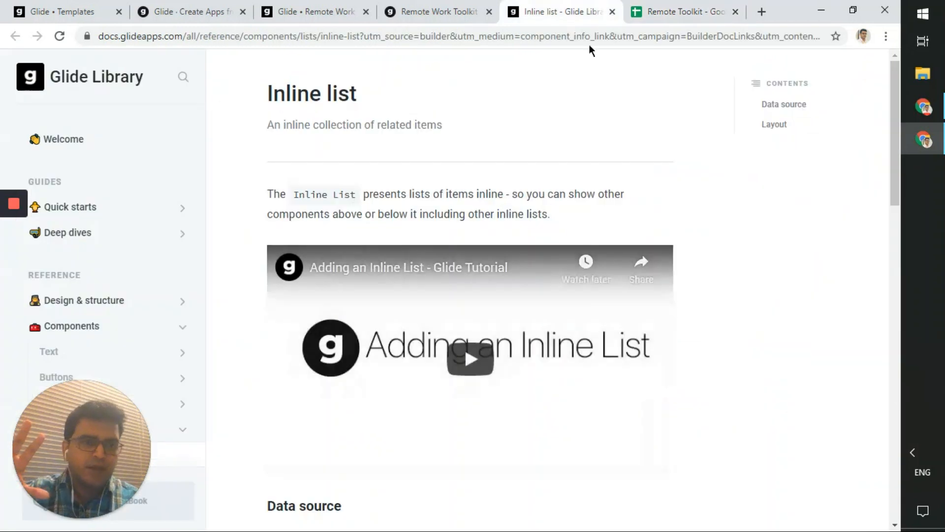
- Back in Glide, open the Essential filter and keep its 'is' comparison
click(443, 6)
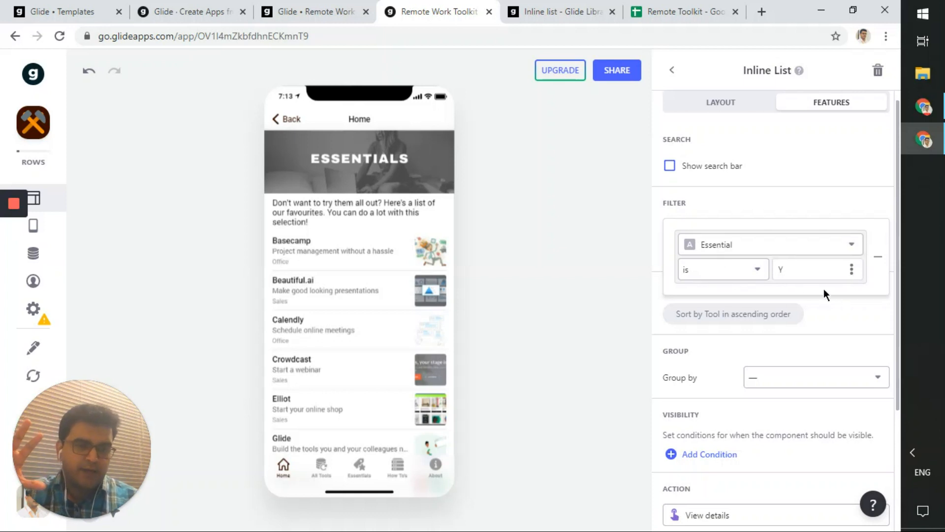
click(787, 273)
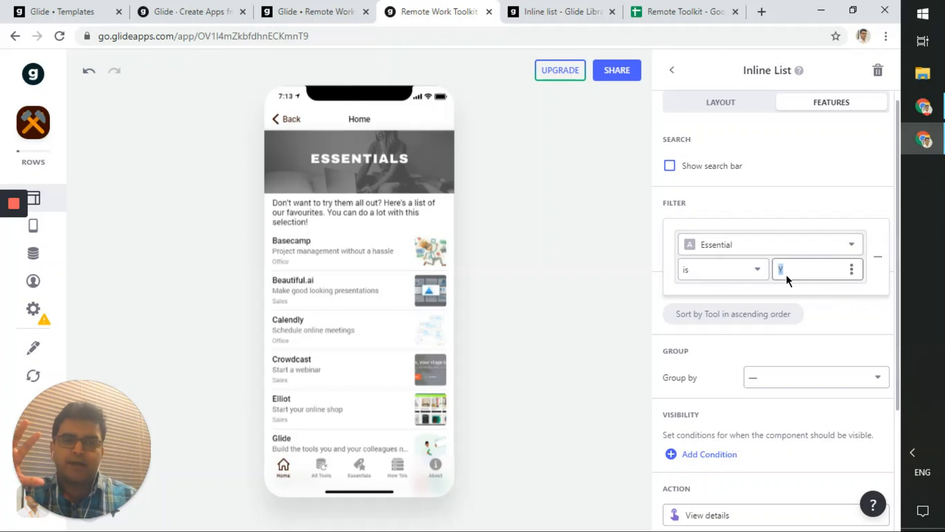
click(756, 281)
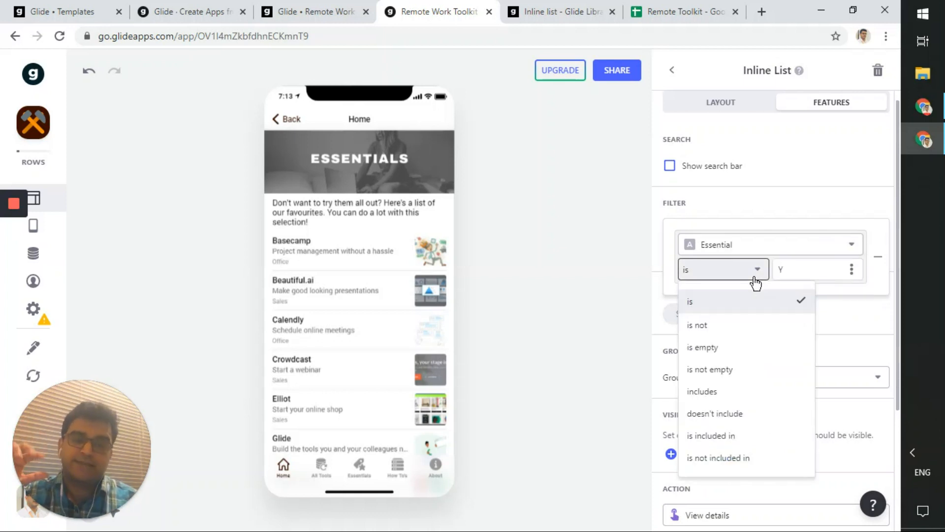
click(755, 282)
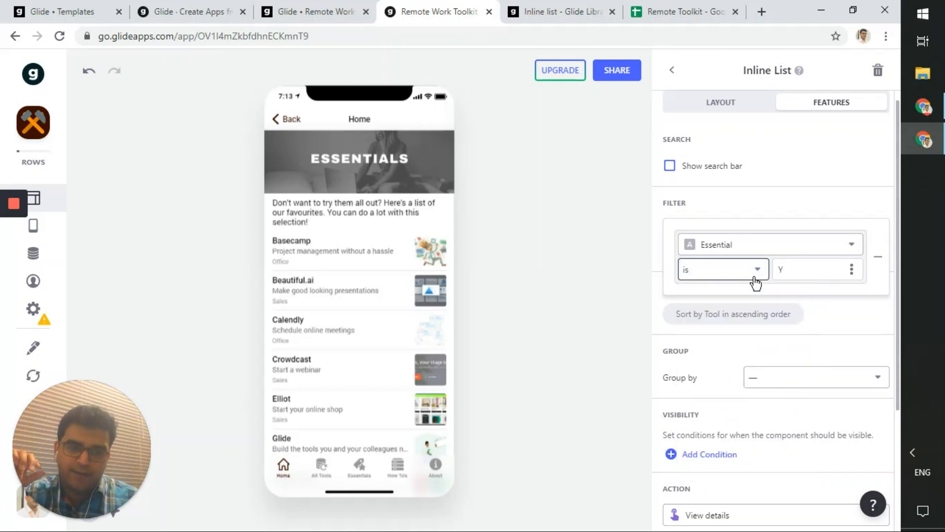
- Try the filter value 1, restore it to Y, and compare against the spreadsheet
click(813, 266)
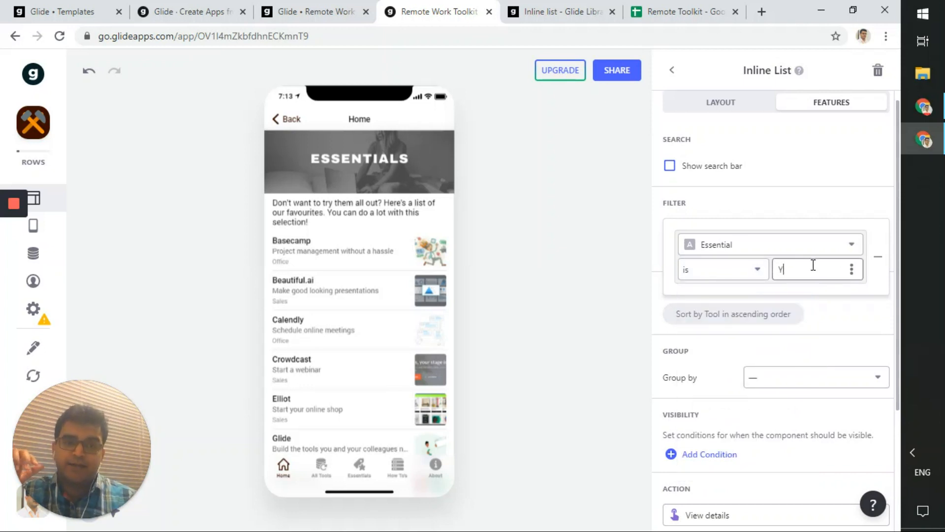
double_click(814, 265)
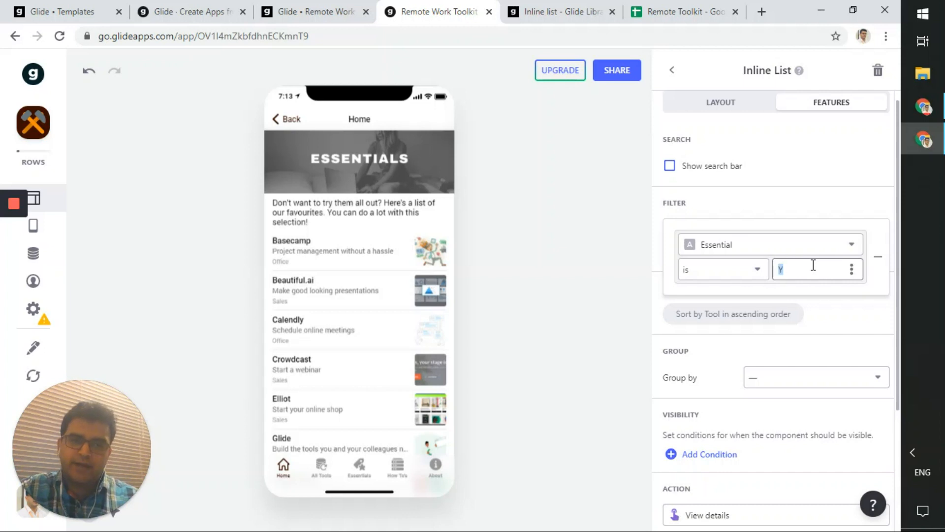
text(1)
double_click(814, 266)
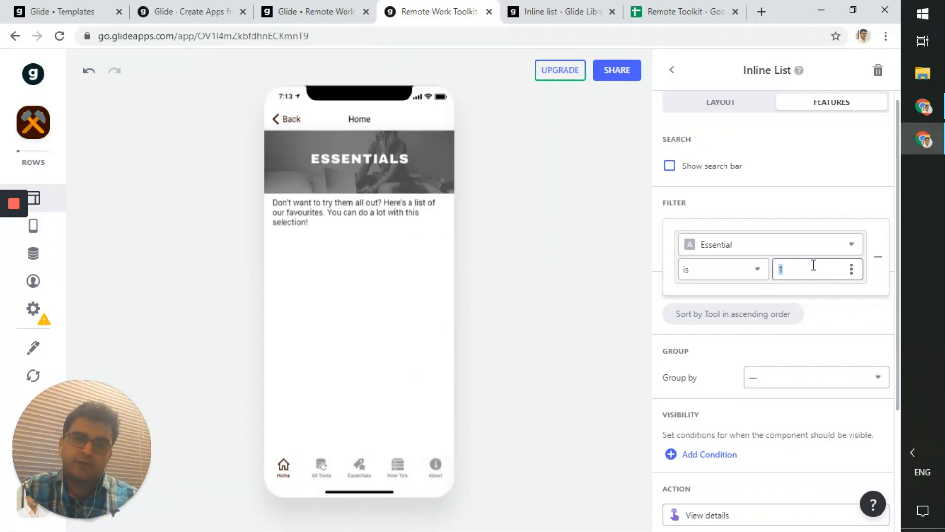
text(Y)
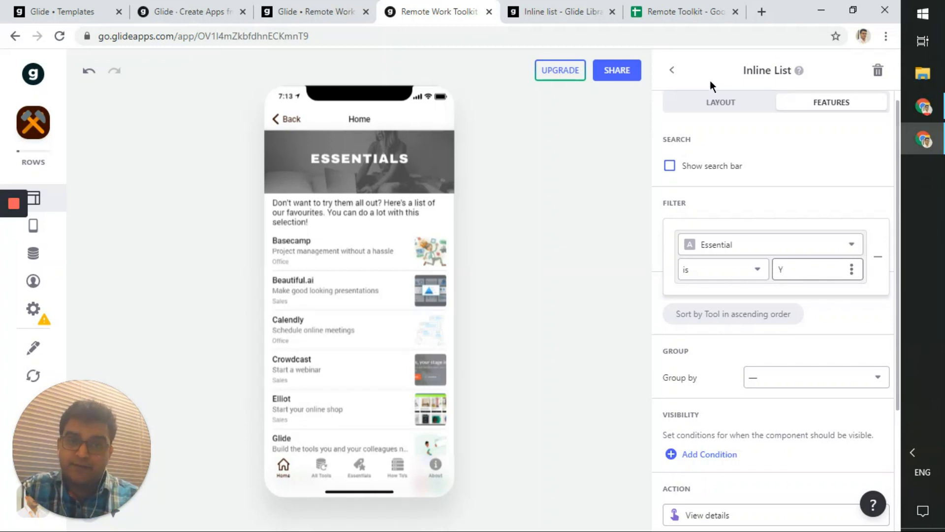
click(682, 11)
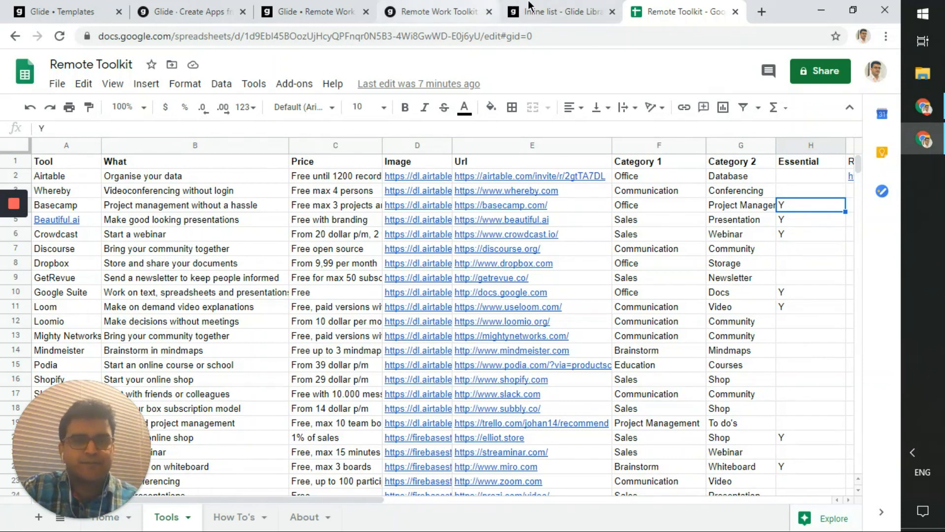
click(433, 11)
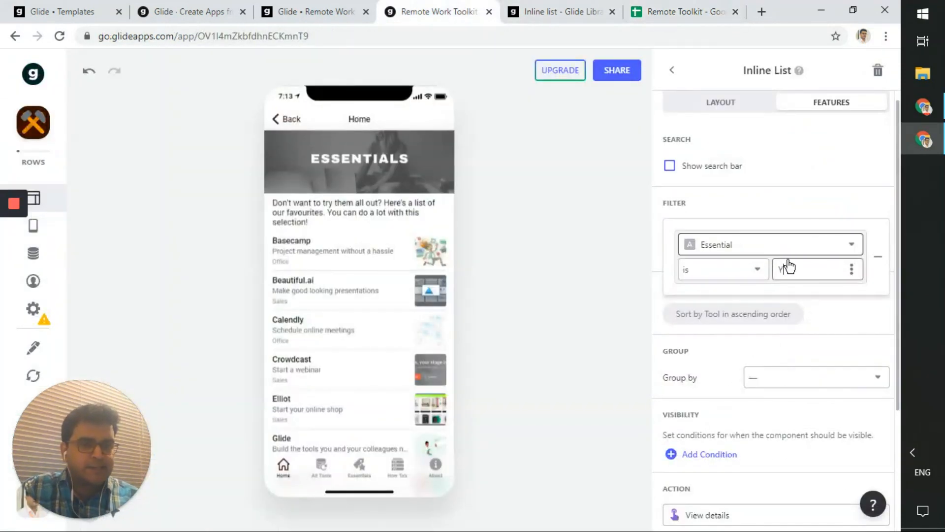
- Keep the Essential filter's comparison as 'is' so the list stays filtered to Essential is Y
click(745, 282)
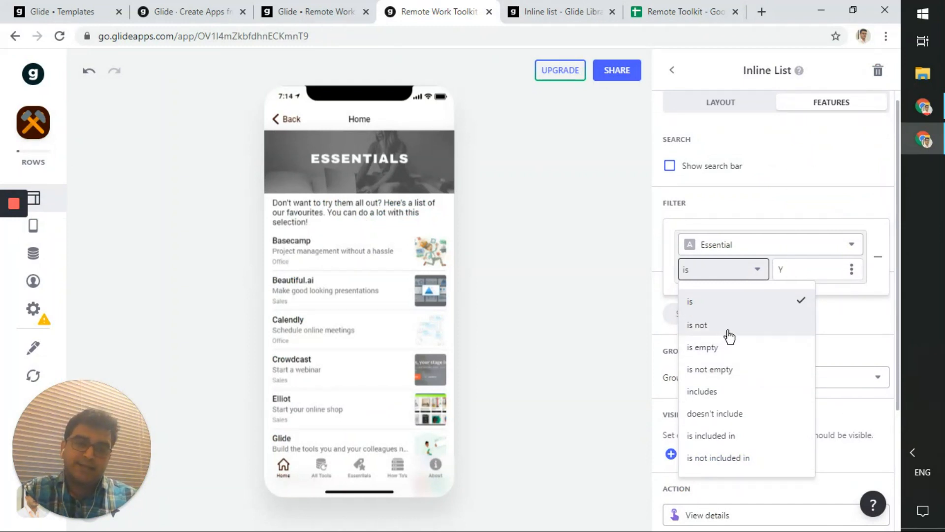
click(782, 215)
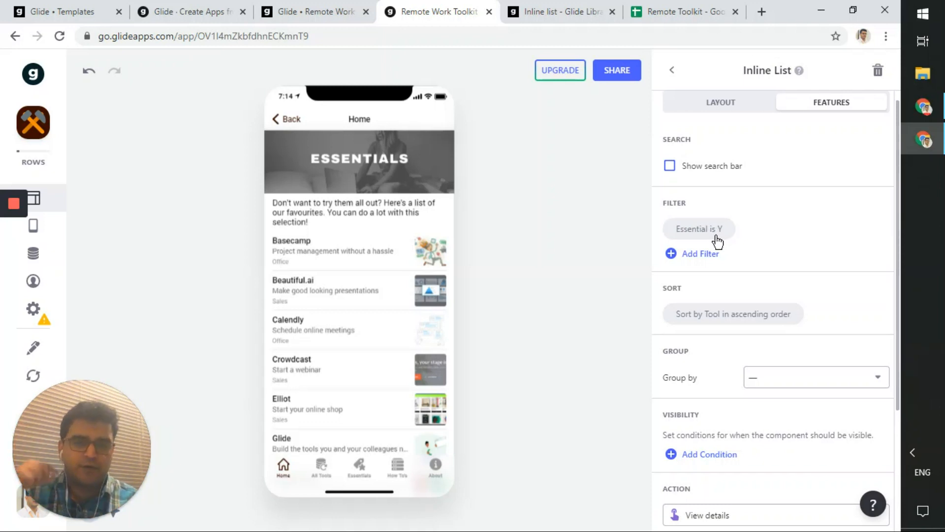
scroll(742, 301, down, 3)
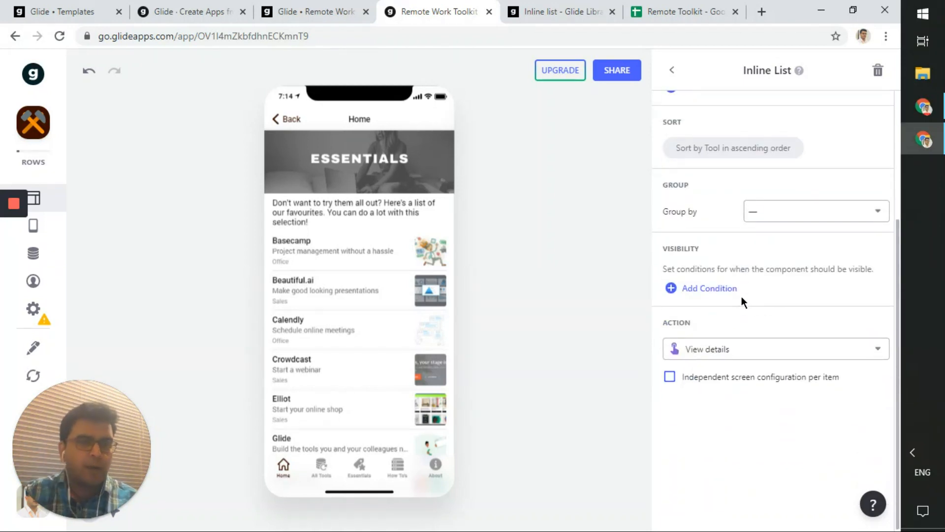
scroll(741, 301, up, 2)
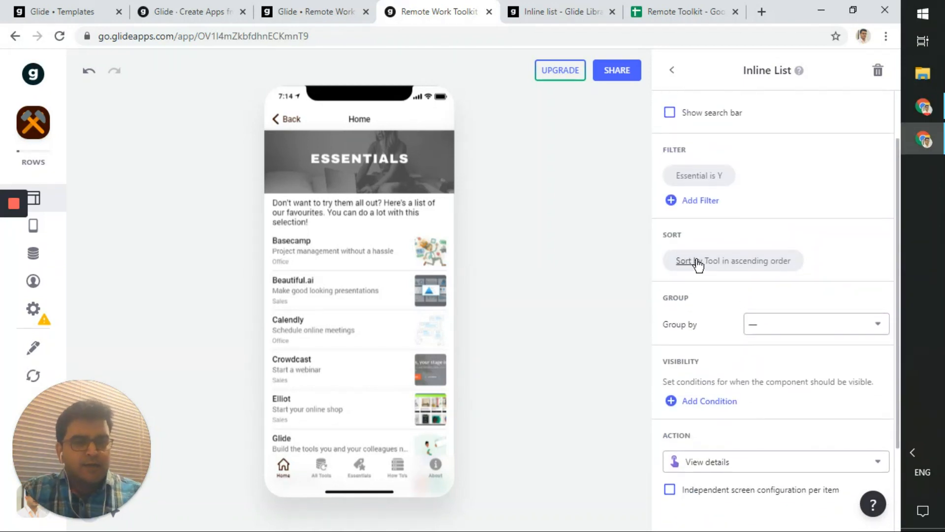
click(742, 269)
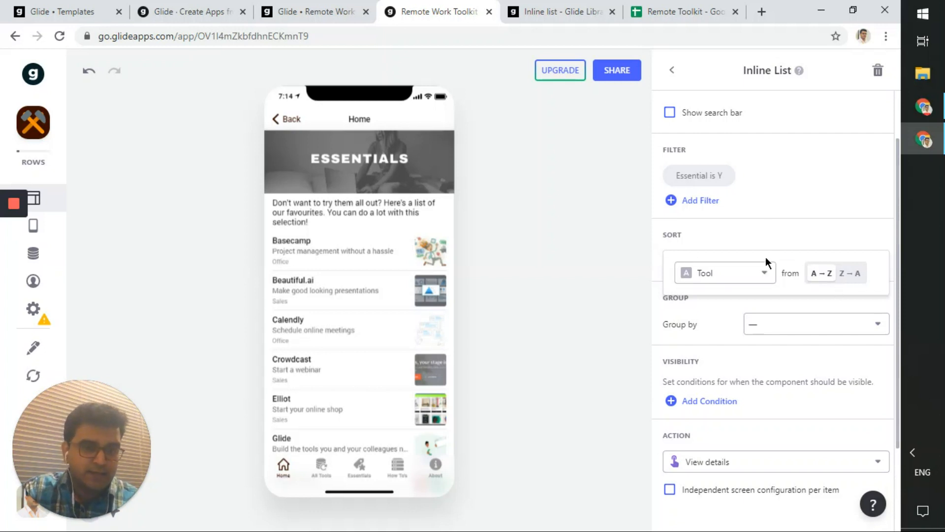
click(758, 278)
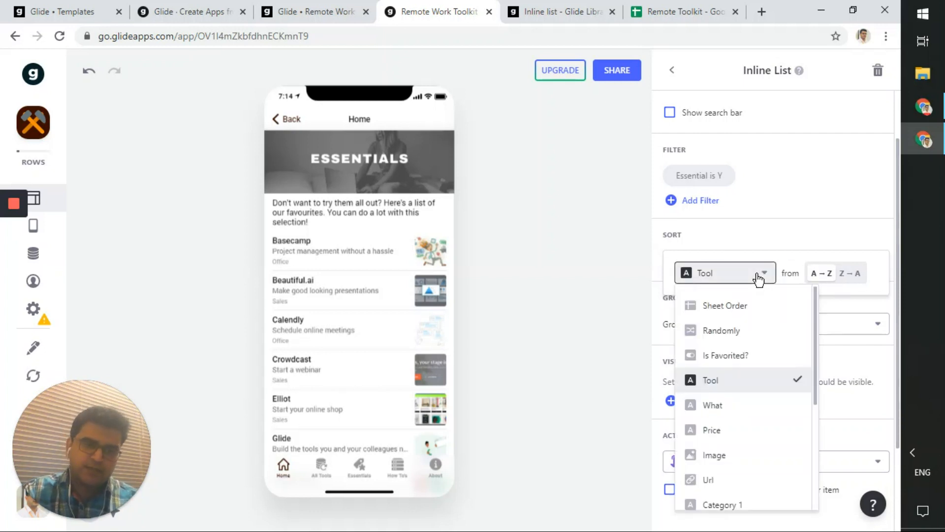
click(759, 278)
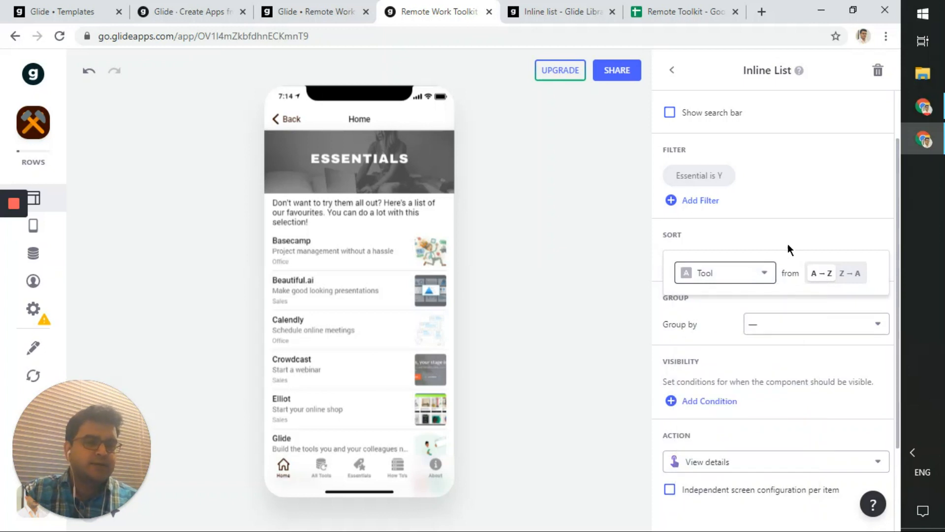
click(764, 239)
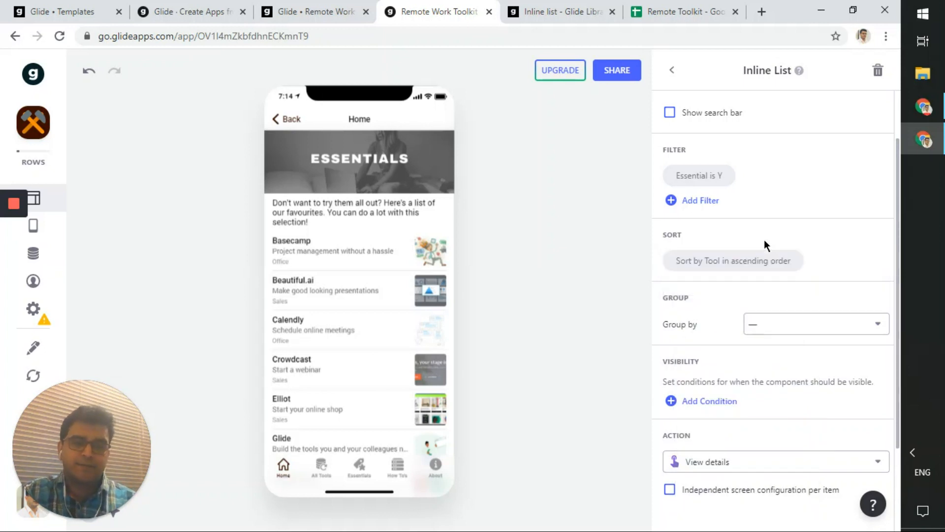
scroll(764, 242, down, 2)
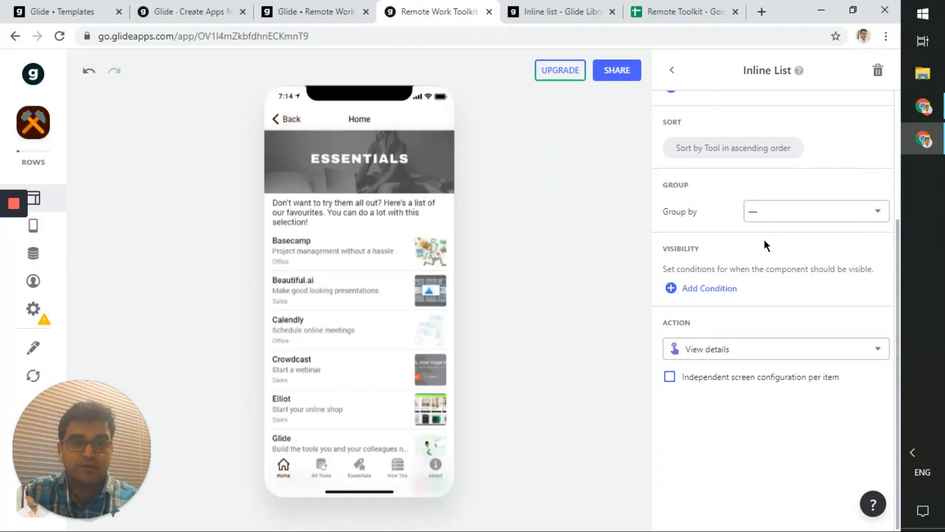
click(786, 224)
click(786, 219)
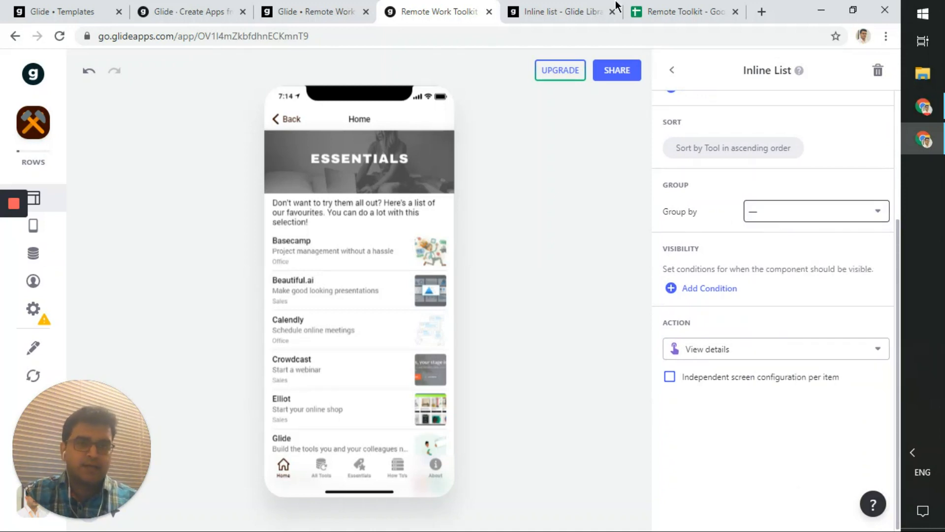
click(669, 7)
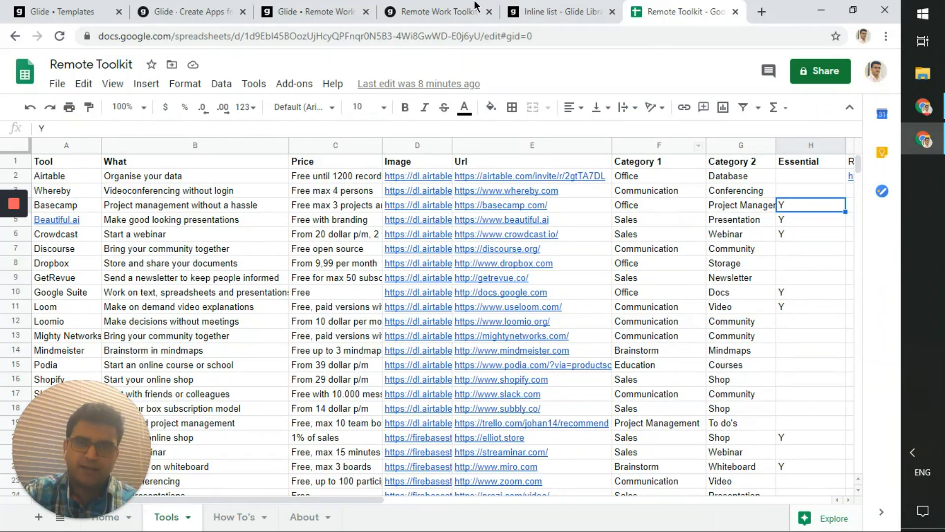
click(394, 11)
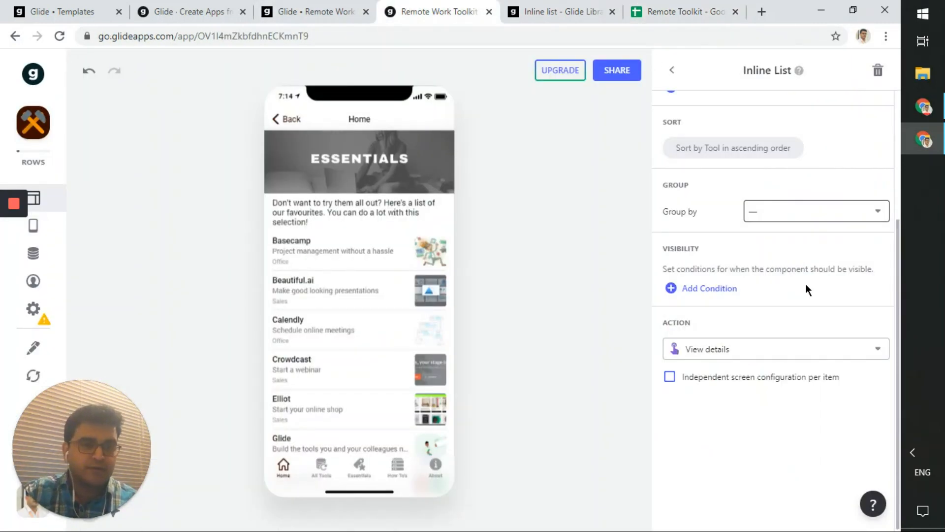
click(805, 216)
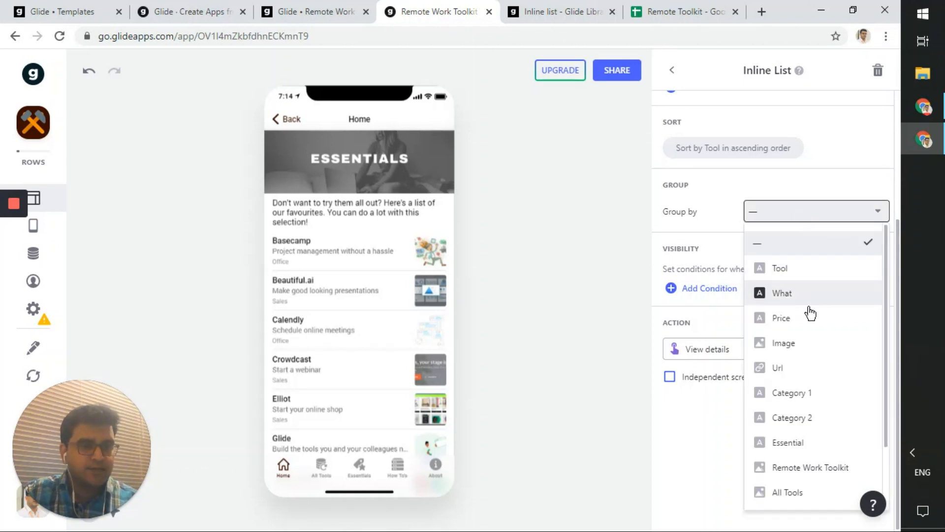
click(813, 396)
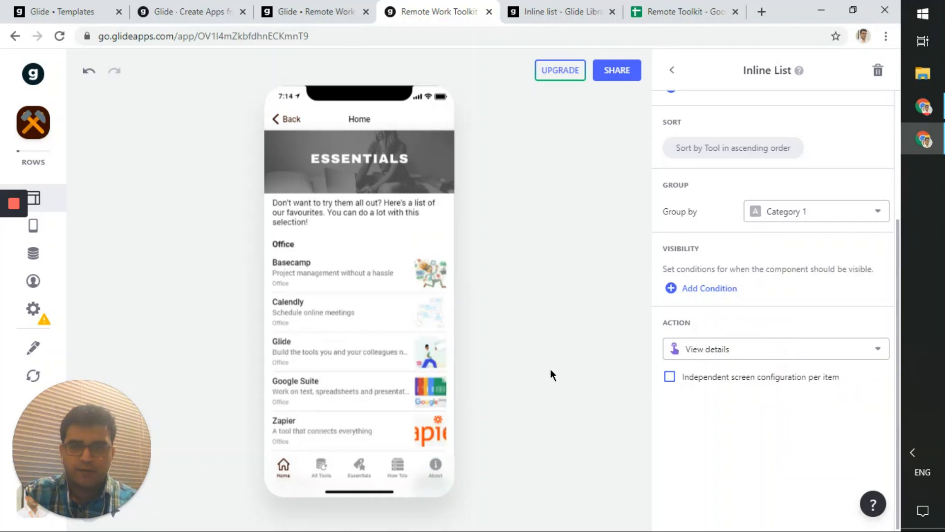
scroll(398, 380, down, 3)
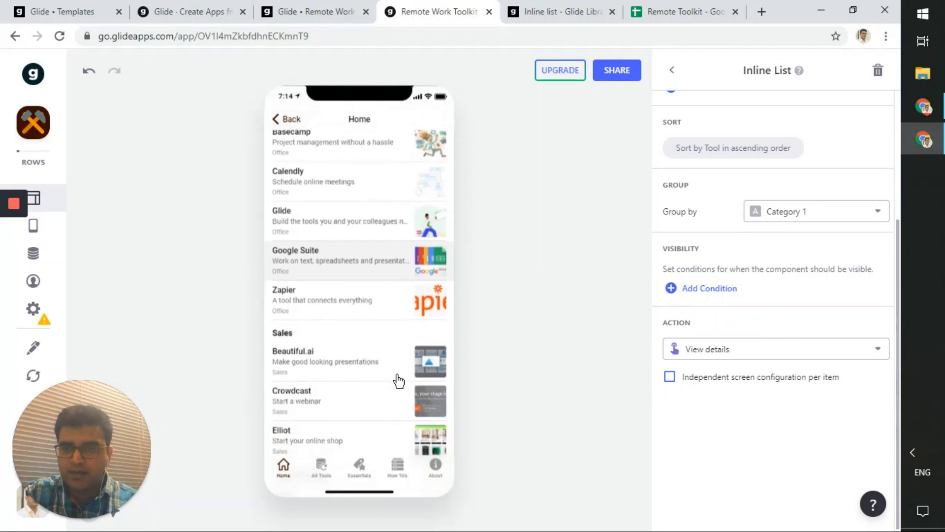
scroll(347, 271, up, 3)
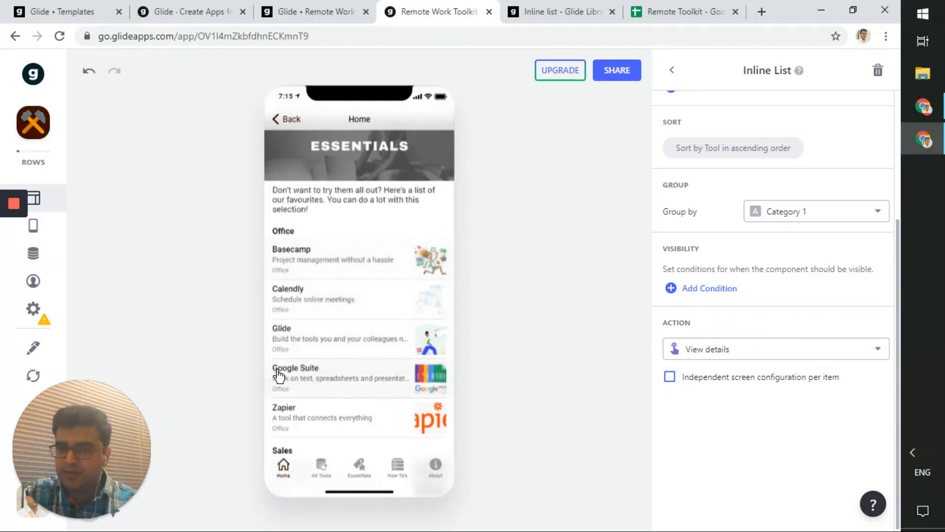
scroll(363, 382, down, 3)
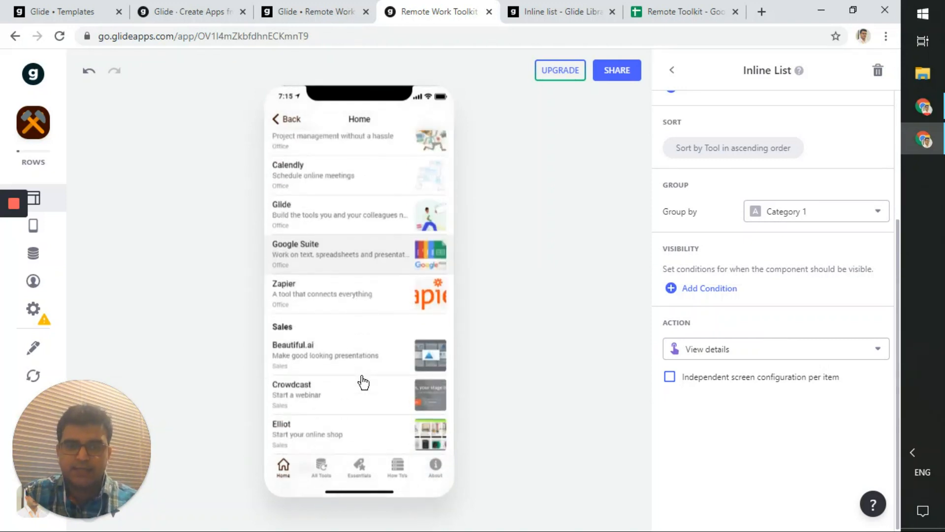
scroll(363, 382, up, 3)
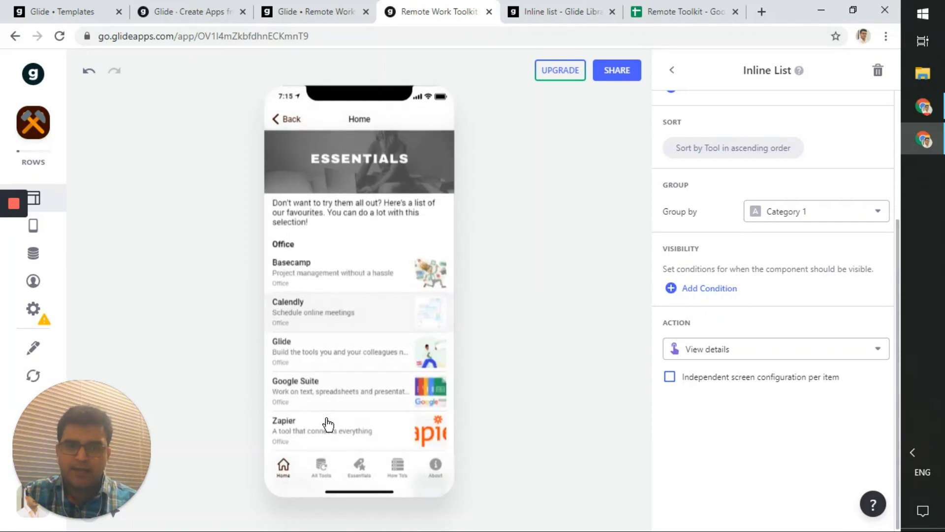
scroll(384, 353, down, 2)
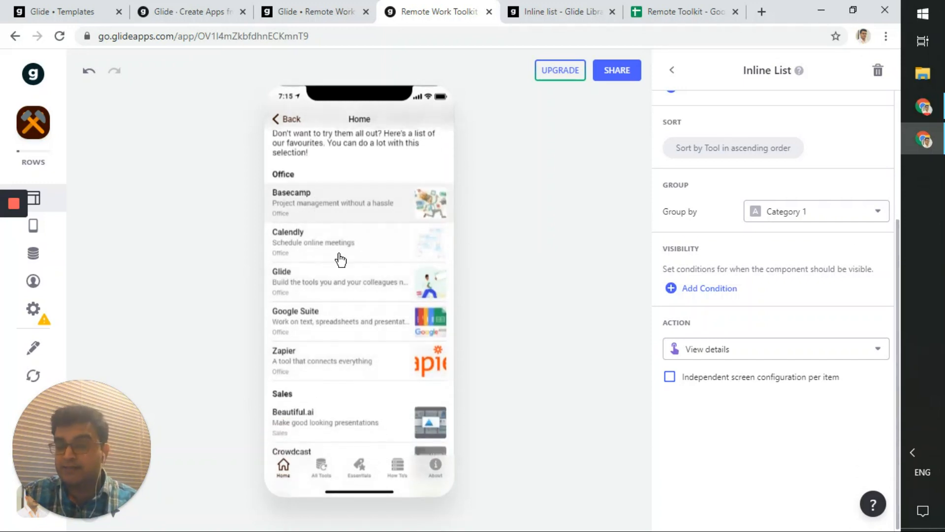
click(798, 212)
click(795, 246)
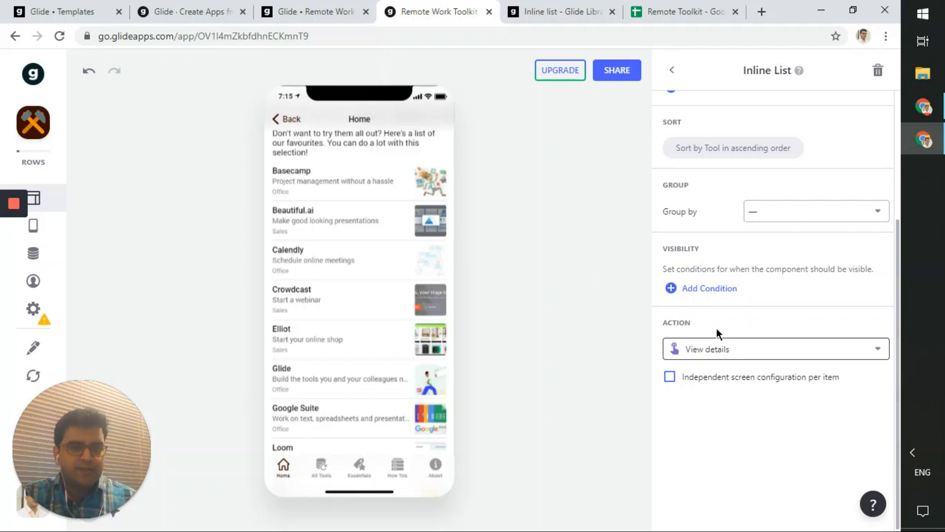
- Confirm the list items' tap action stays View details
click(724, 360)
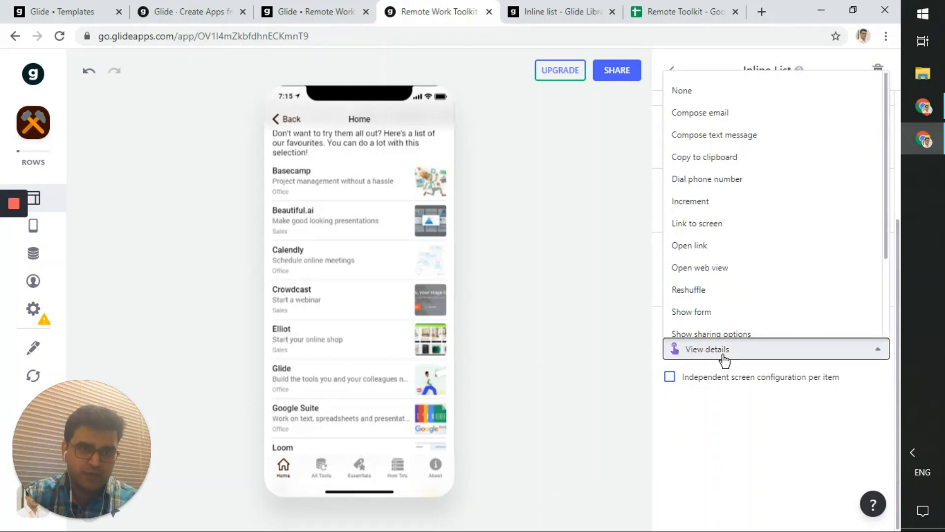
click(724, 360)
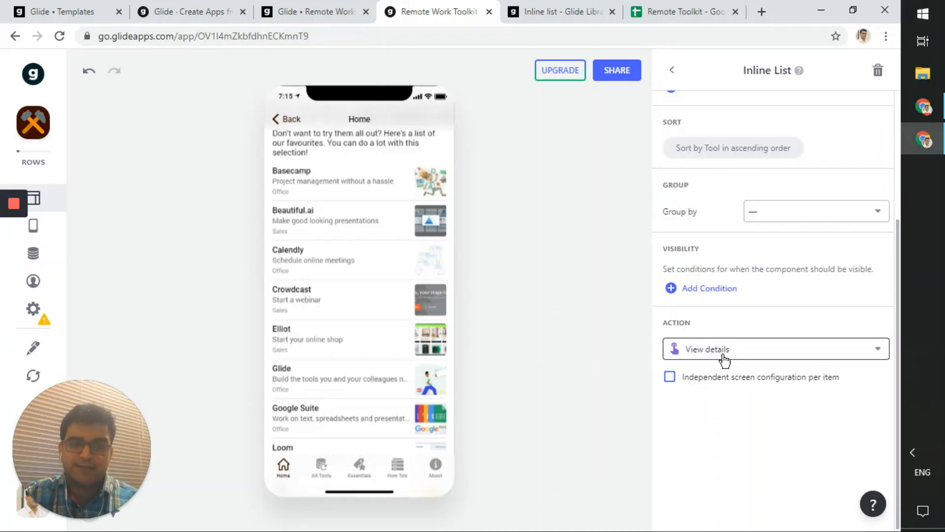
click(724, 360)
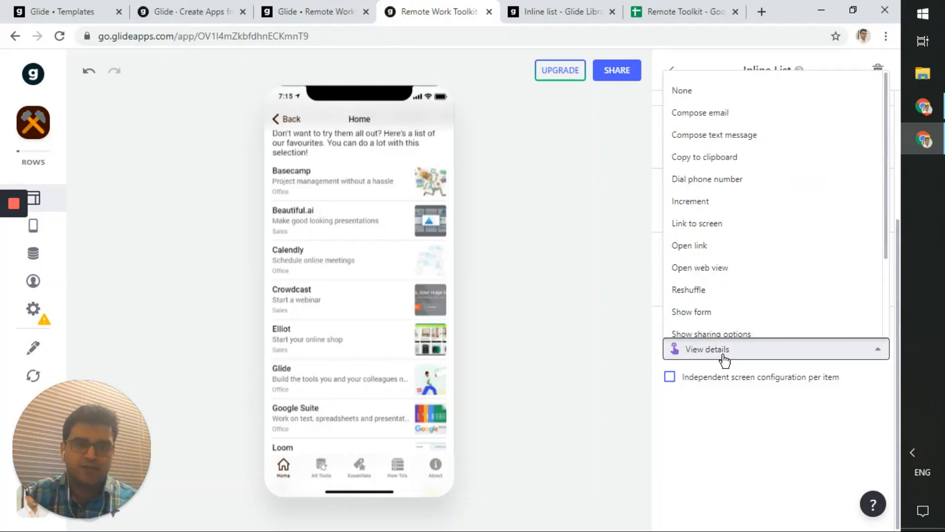
scroll(749, 253, down, 2)
scroll(749, 251, up, 2)
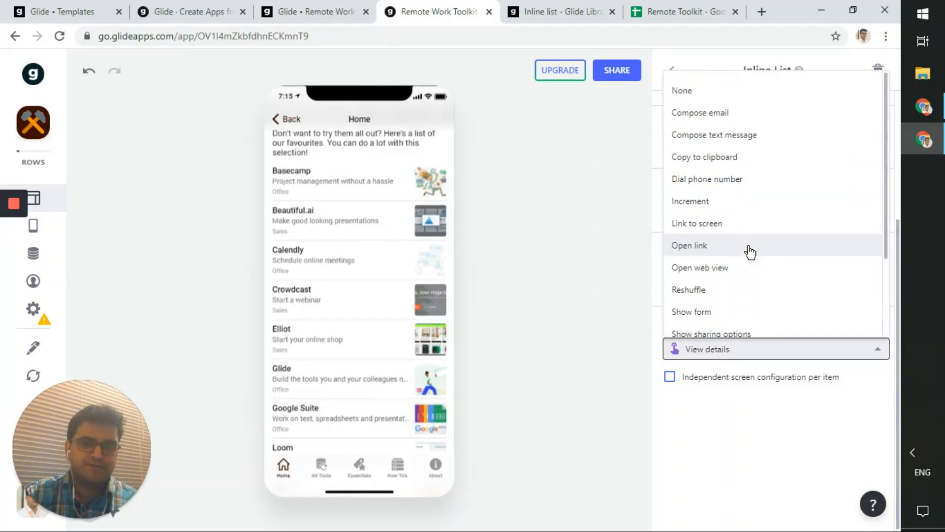
click(553, 344)
click(553, 344)
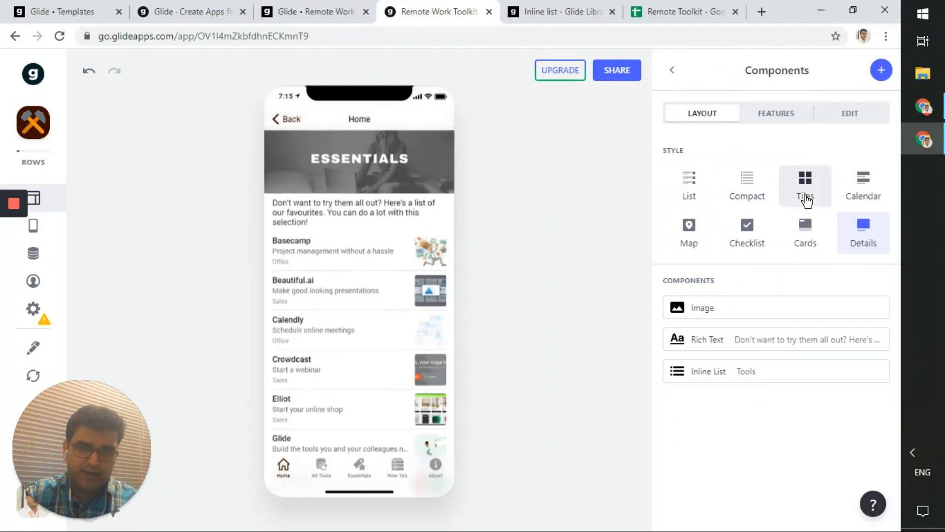
- Reopen the Inline List features and tap Beautiful.ai in the preview to show its details
click(757, 377)
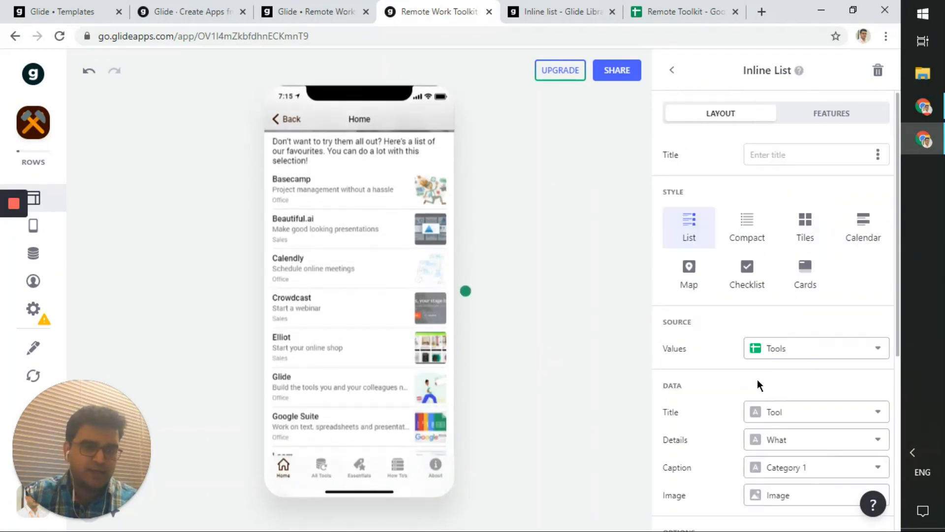
click(840, 119)
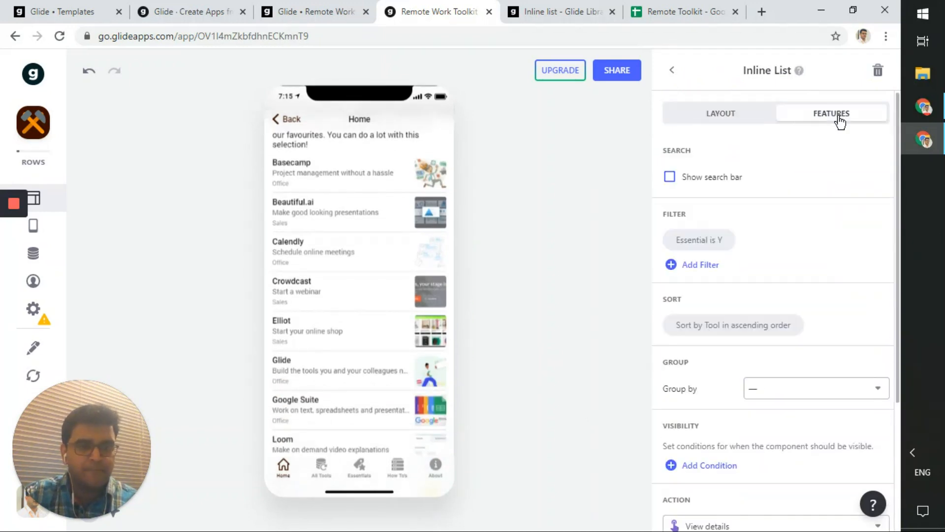
scroll(716, 308, down, 3)
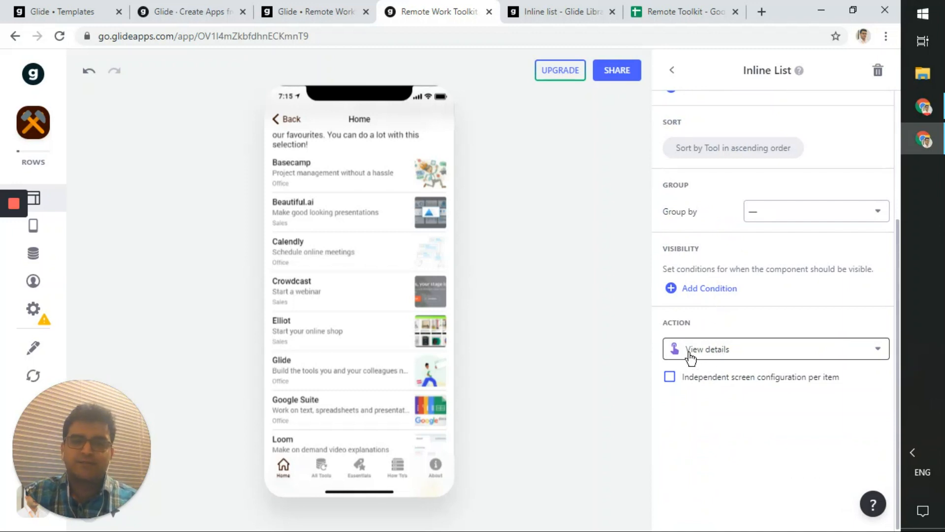
click(330, 213)
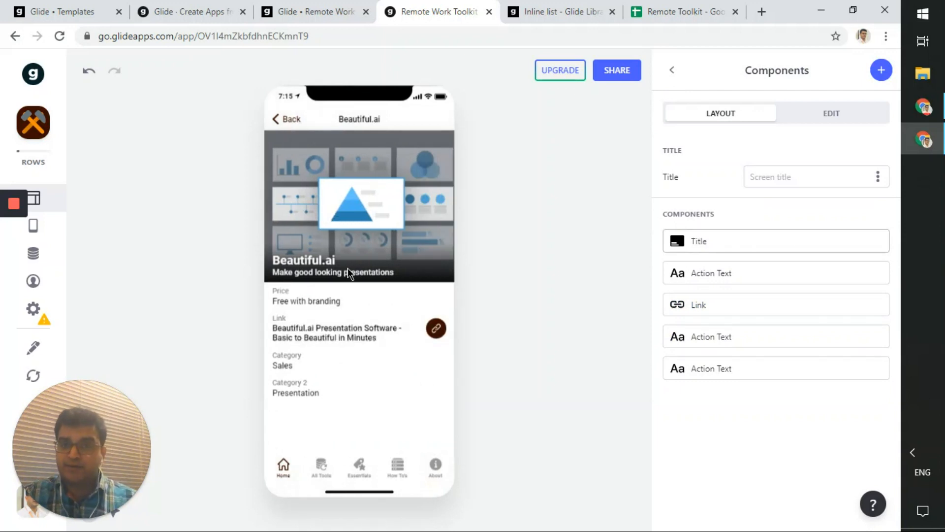
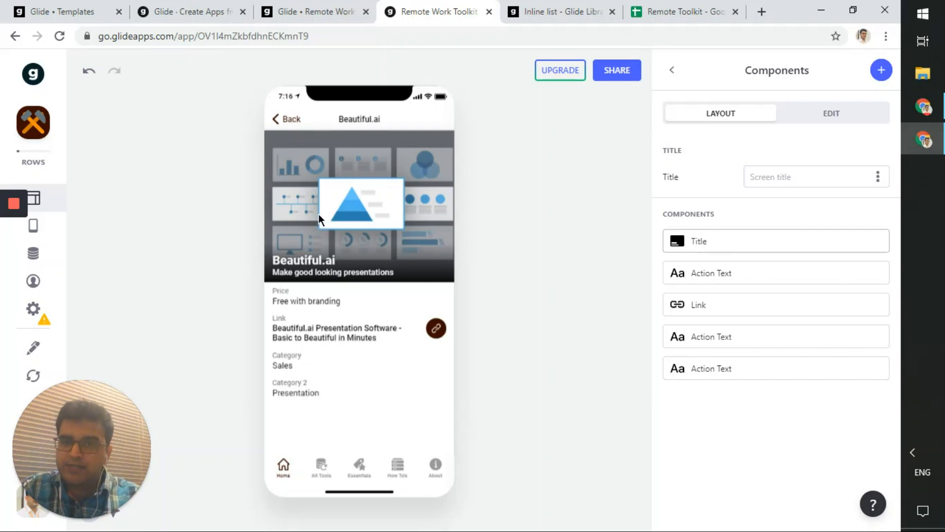
- From the Home list, open Beautiful.ai's detail screen and its Title component settings
click(284, 119)
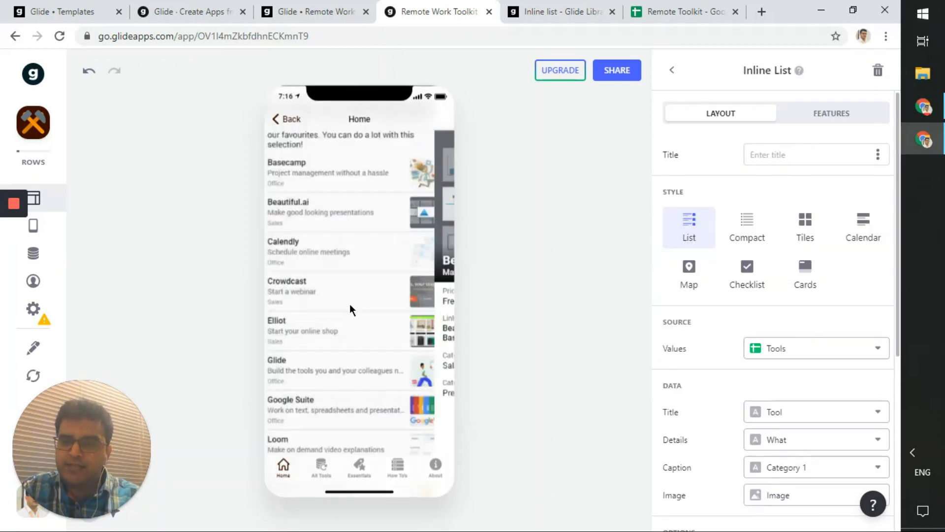
click(351, 207)
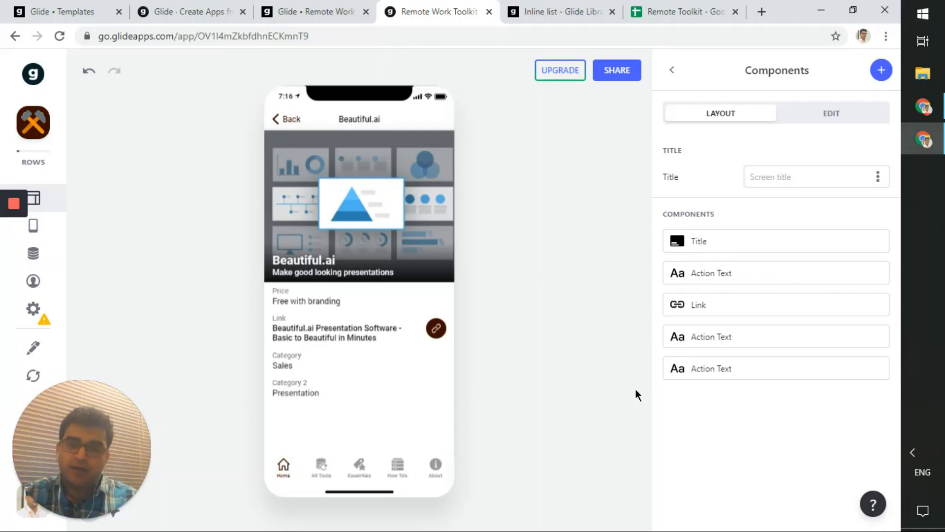
mouse_move(747, 339)
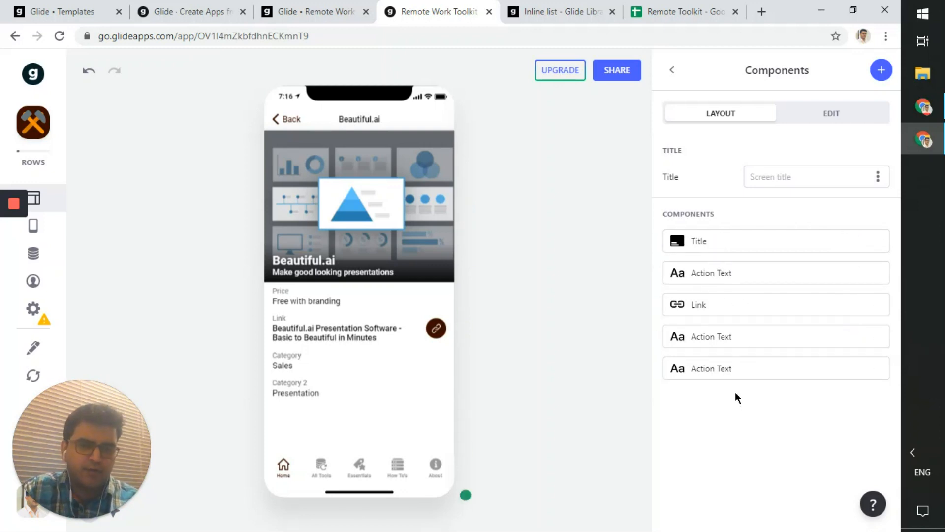
click(738, 248)
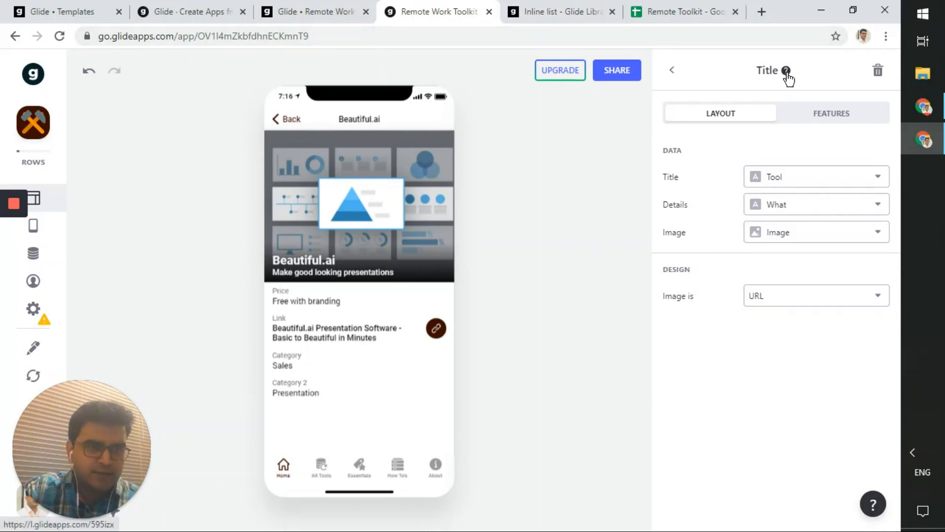
click(593, 9)
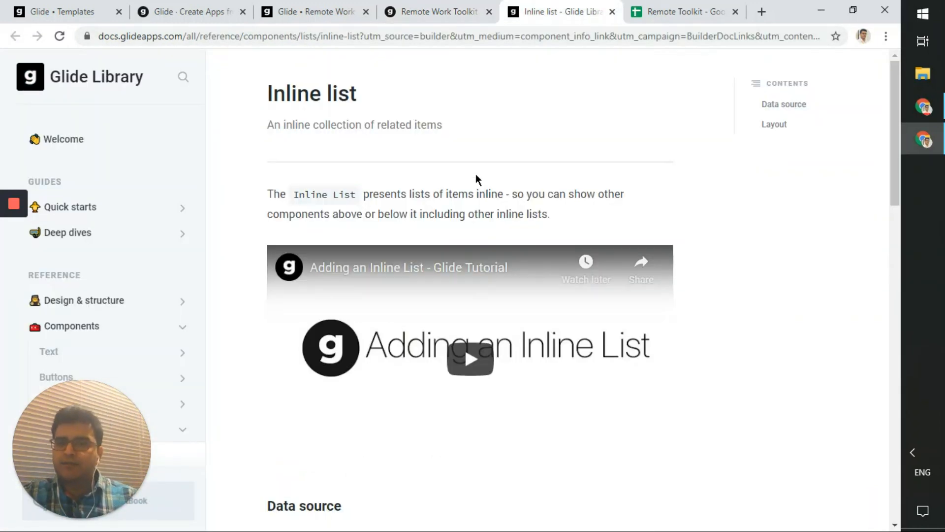
scroll(476, 173, down, 10)
scroll(475, 173, up, 10)
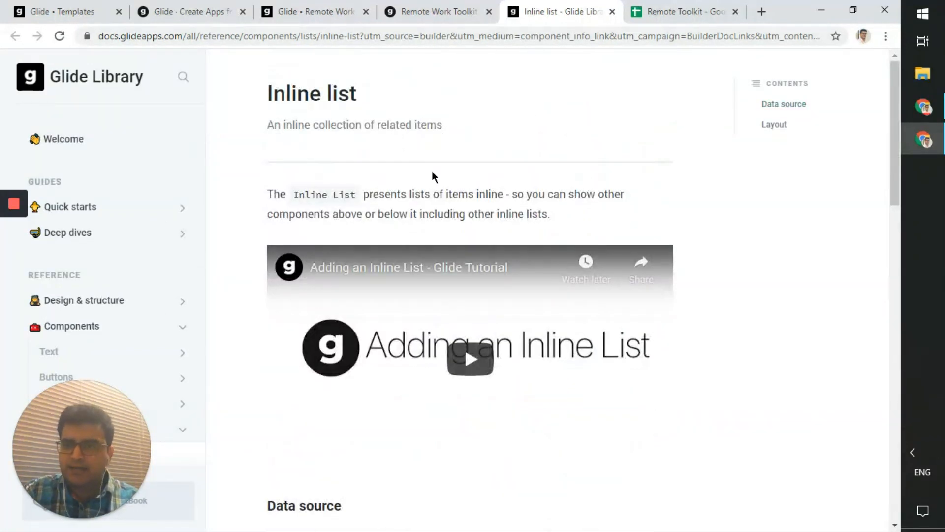
scroll(433, 170, down, 15)
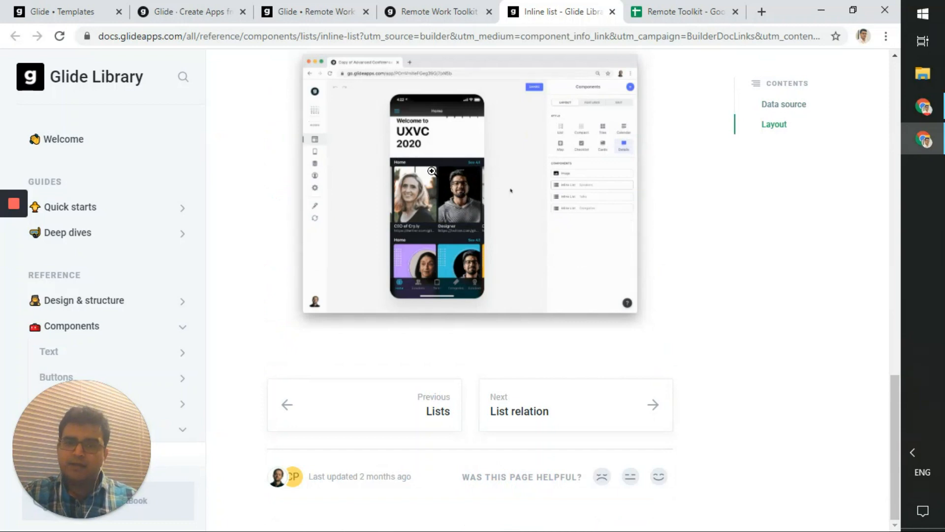
scroll(431, 171, up, 10)
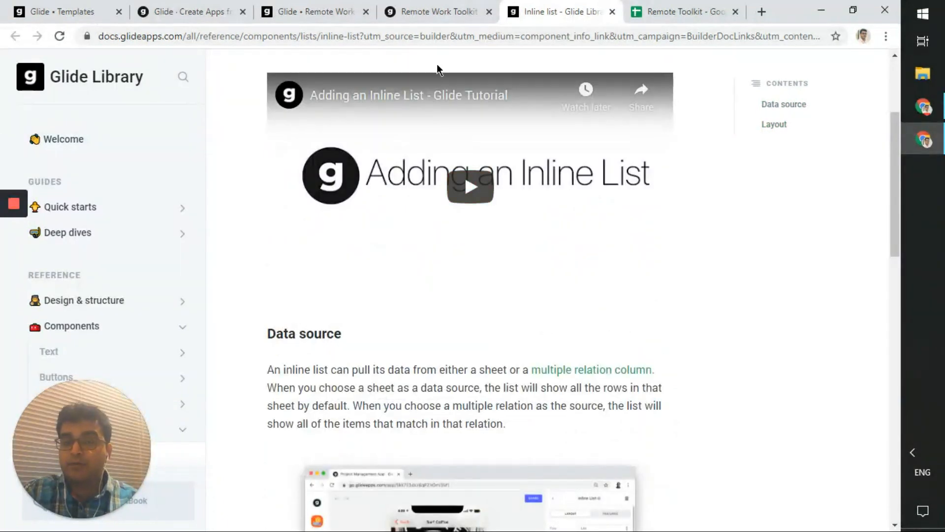
click(462, 10)
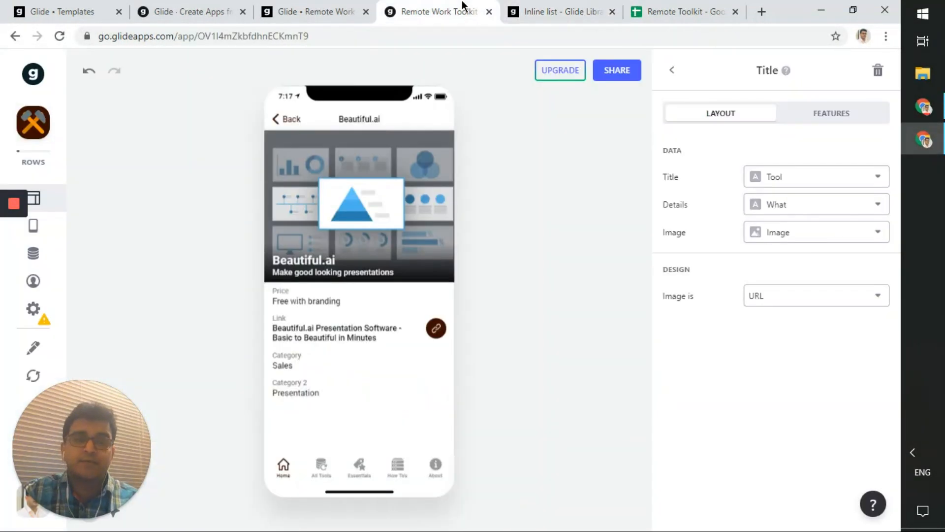
- Close the Inline list docs tab and keep the Title image from Image, interpreted as a URL
click(612, 11)
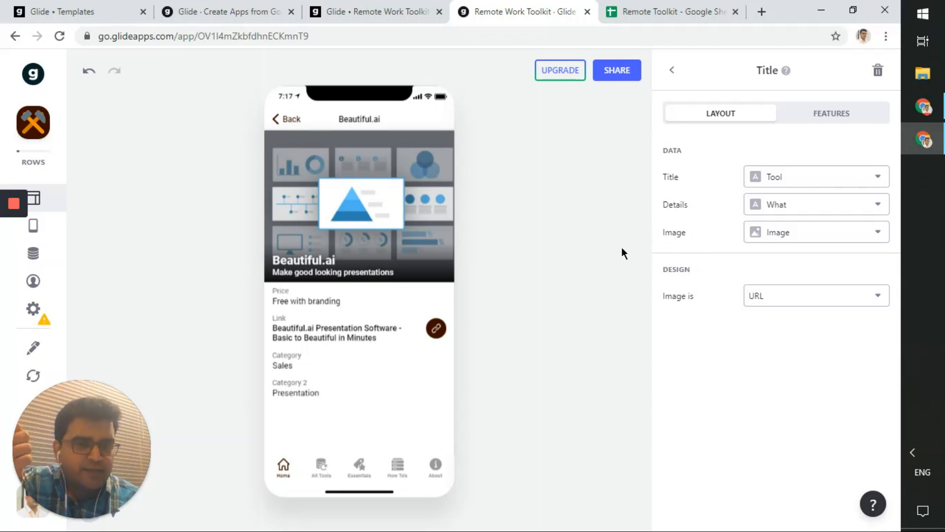
click(786, 241)
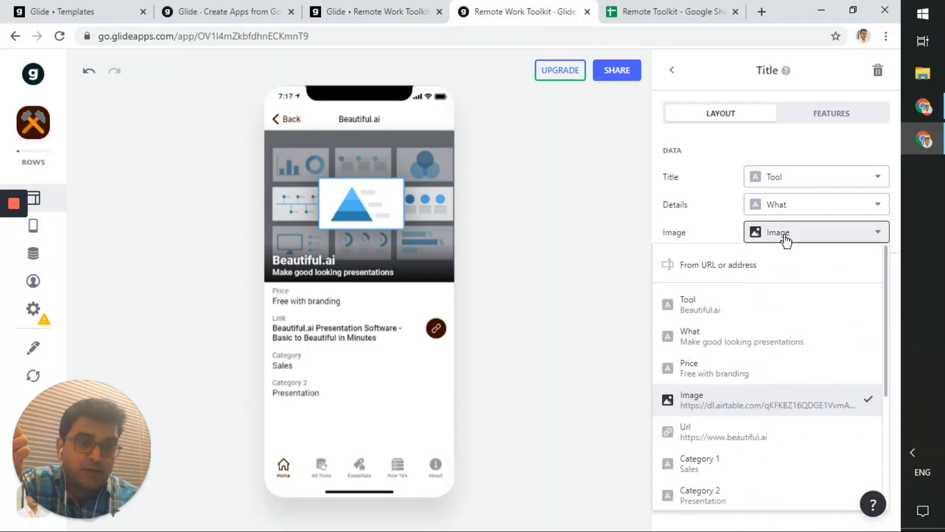
click(788, 238)
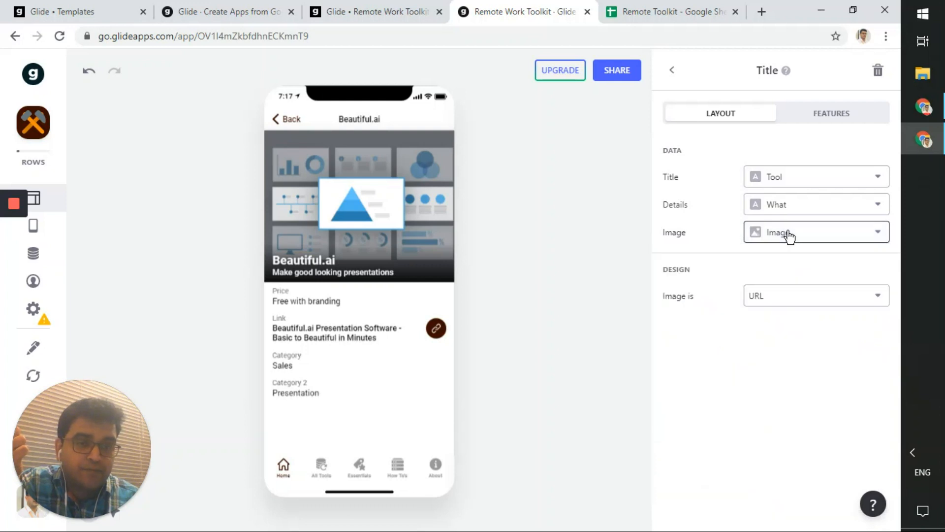
click(798, 304)
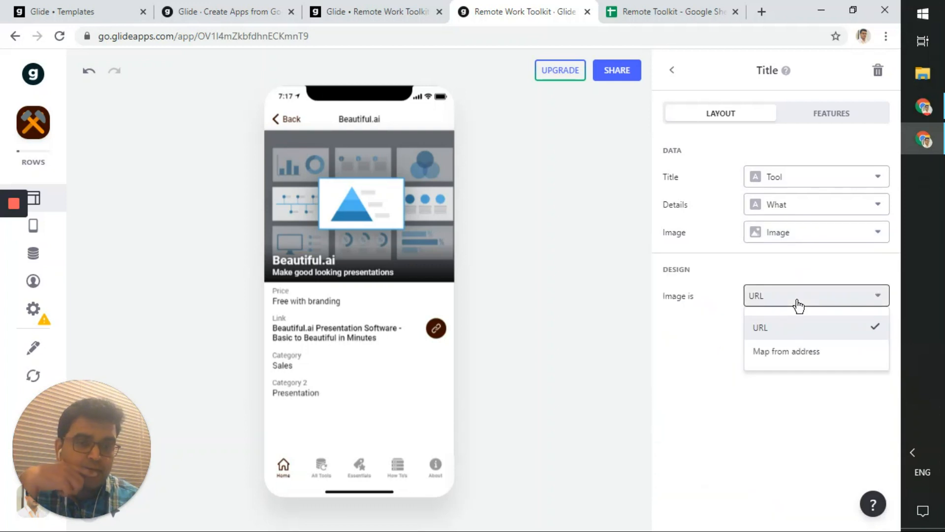
click(797, 303)
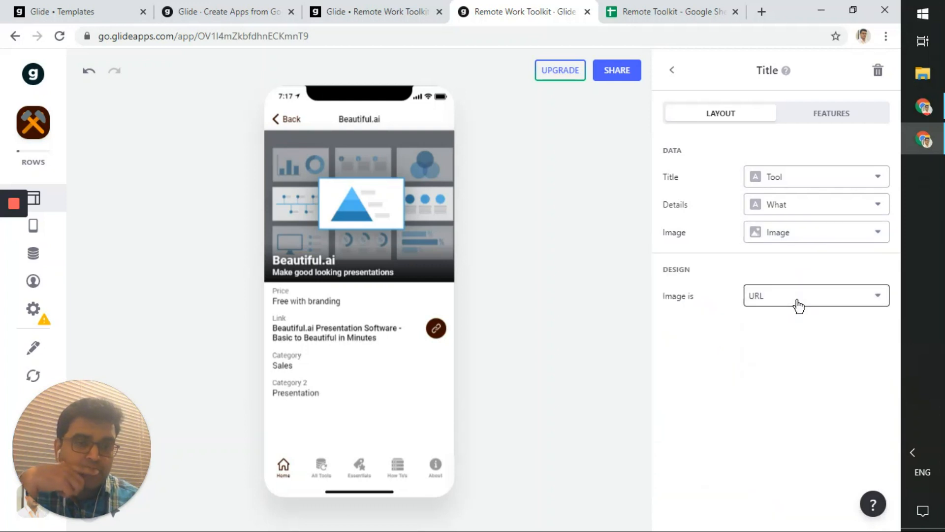
- Switch the Title's Details to custom text, then map it back to the What column
click(801, 215)
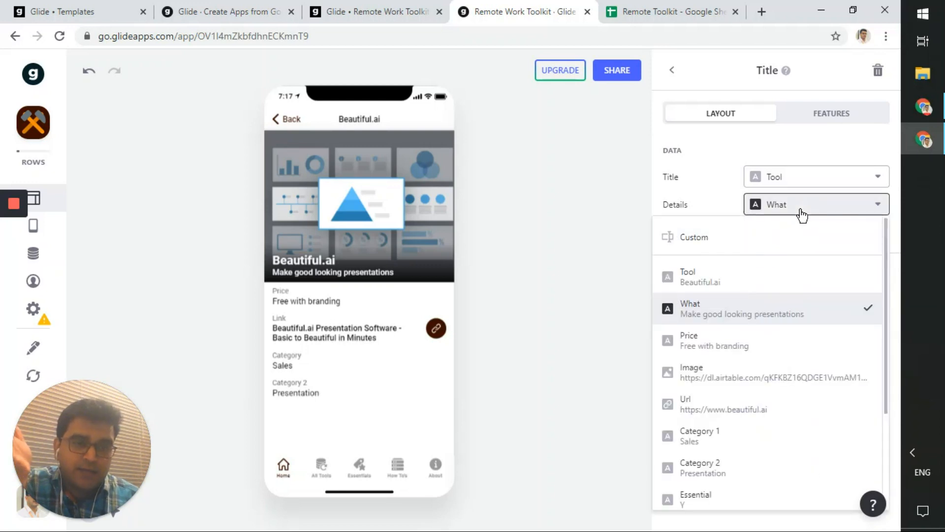
click(768, 243)
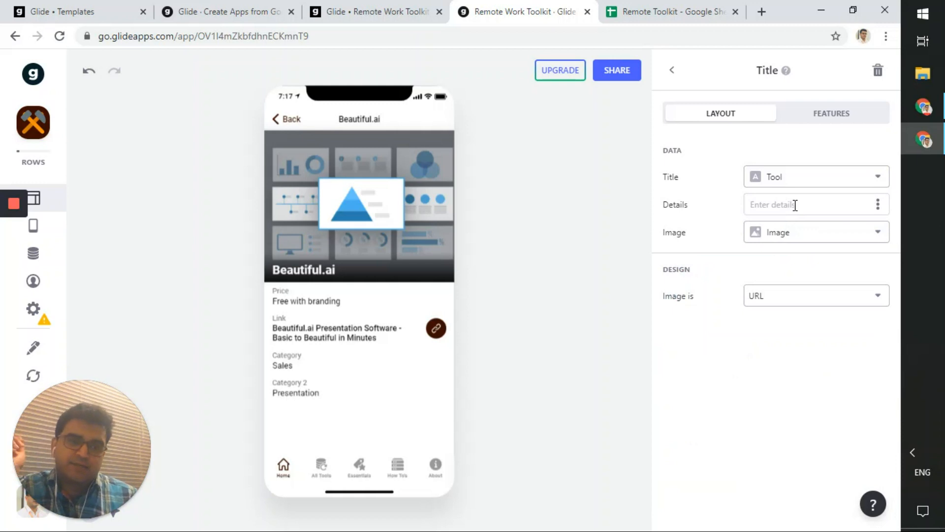
click(878, 205)
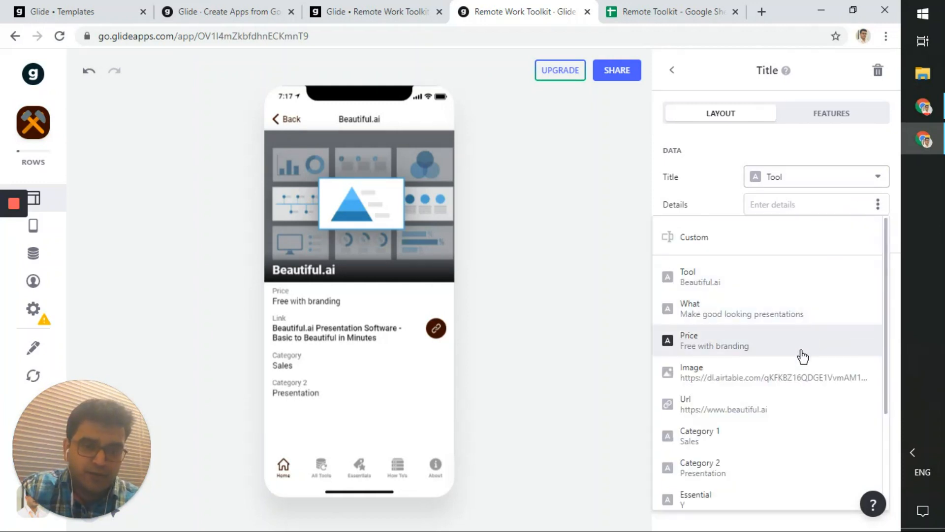
click(769, 312)
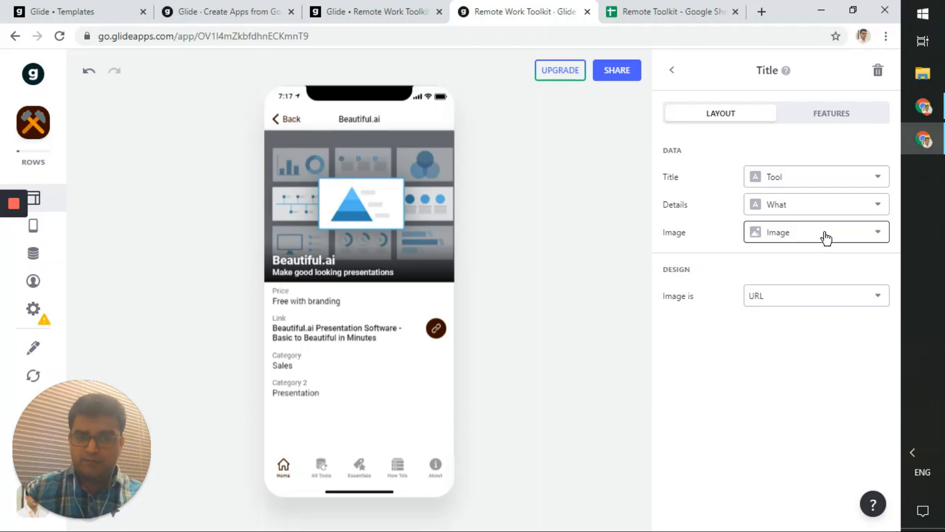
- Try the Image column as Details, restore What, and show the Title's visibility conditions
click(794, 238)
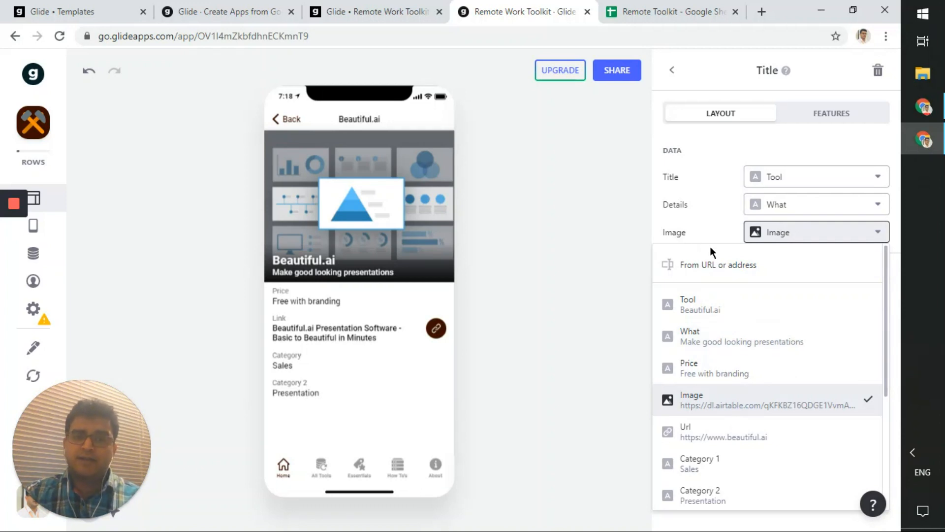
click(774, 209)
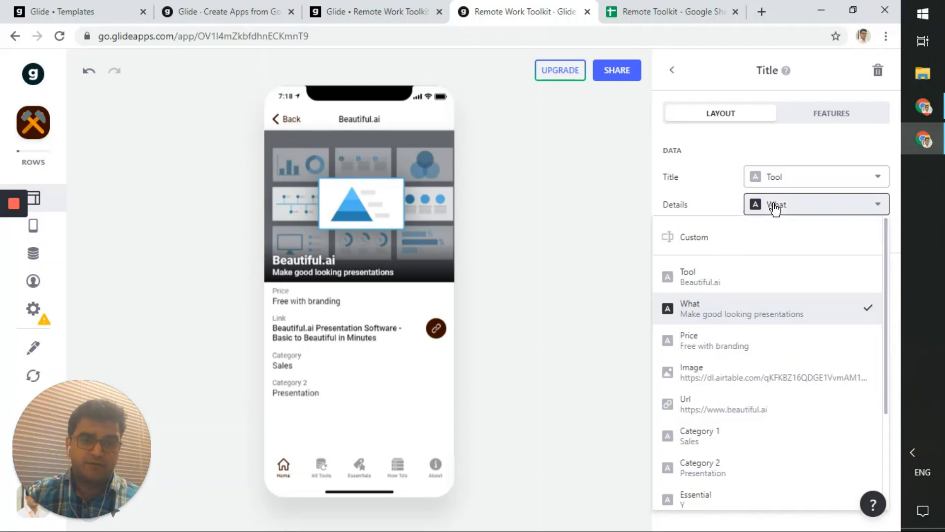
click(746, 380)
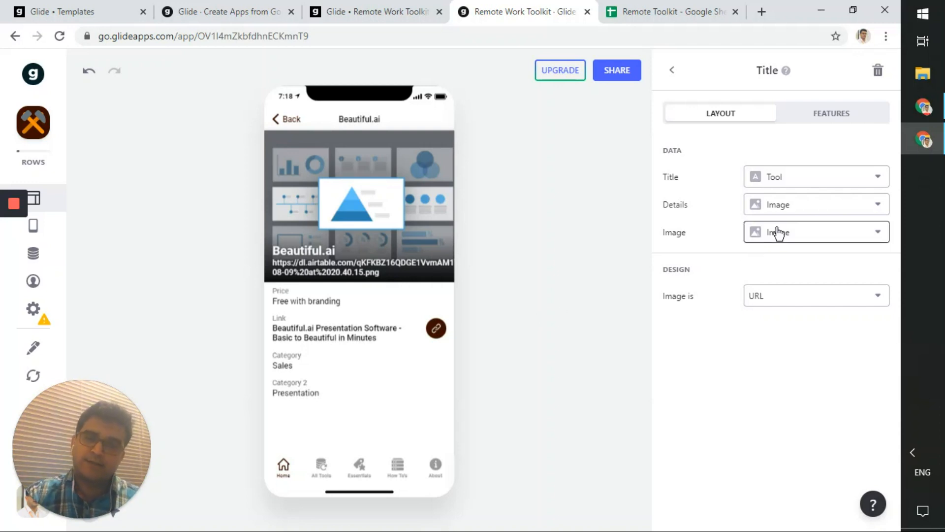
click(789, 205)
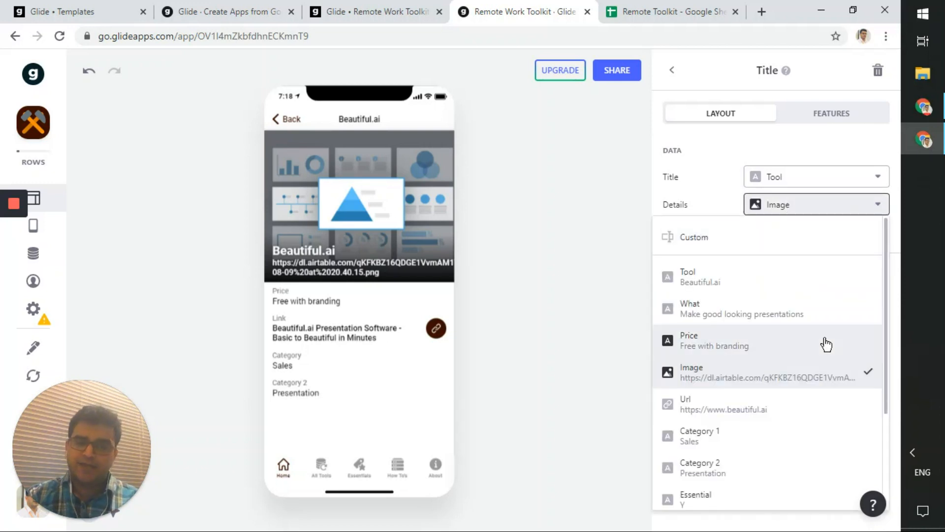
click(777, 302)
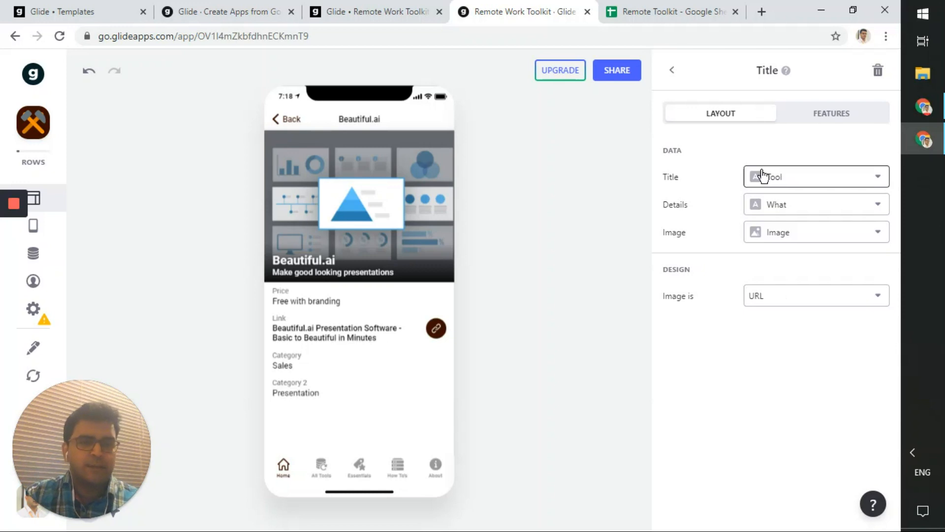
click(803, 118)
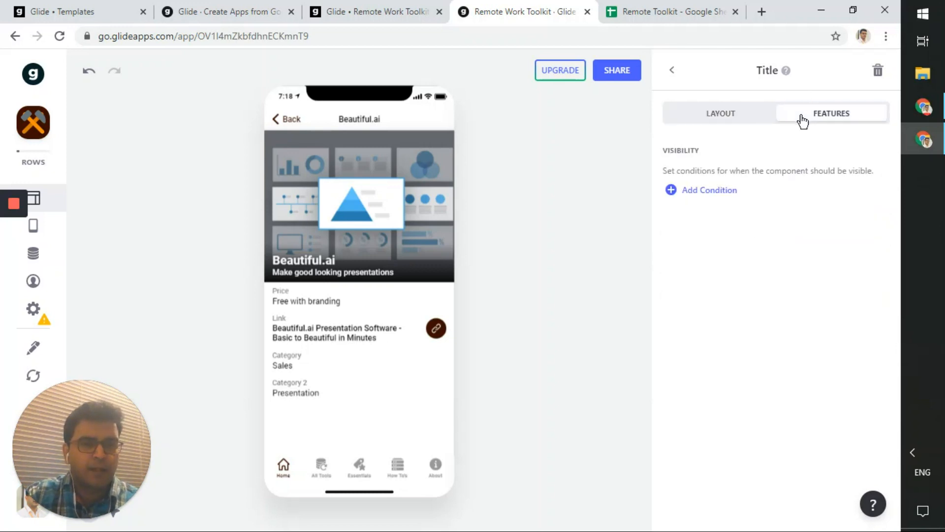
- Return to the component list and open the Link component's settings
click(671, 70)
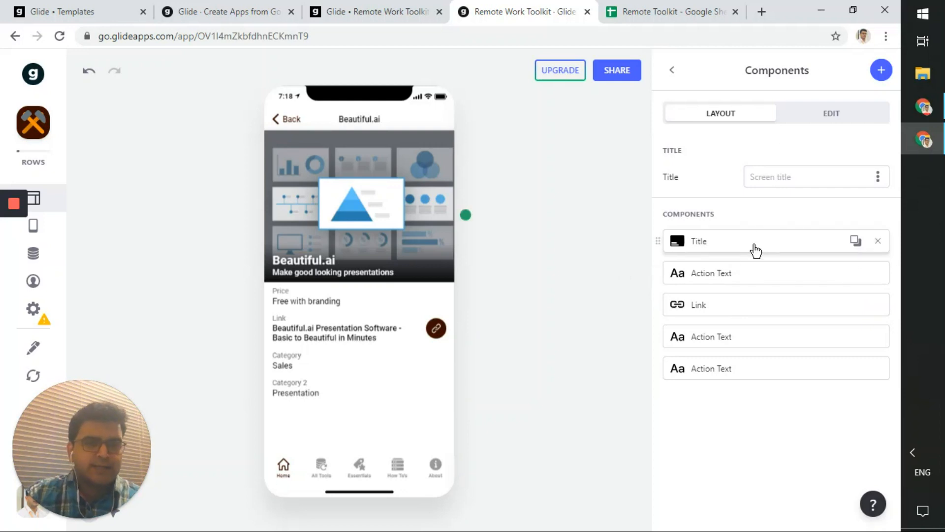
click(741, 313)
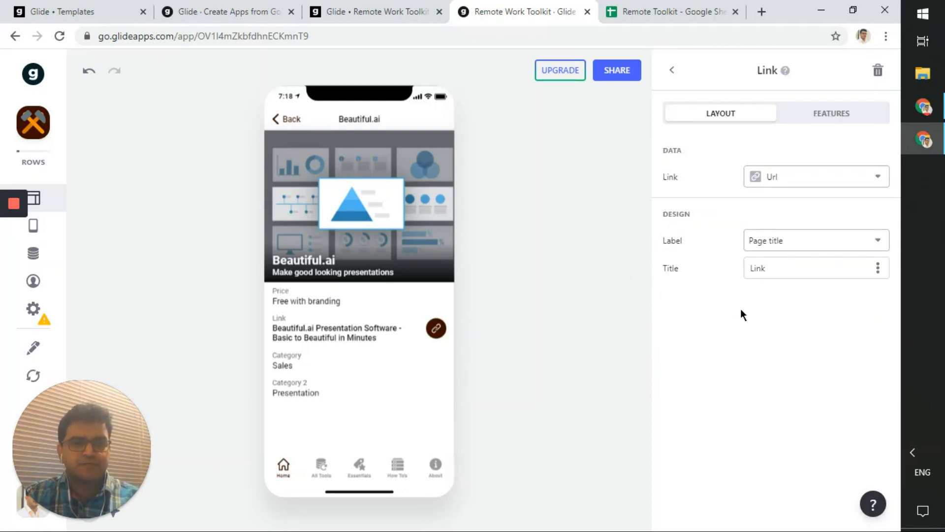
- Try Short URL as the Link label, settle on Page title, then switch to the Remote Toolkit sheet
click(851, 186)
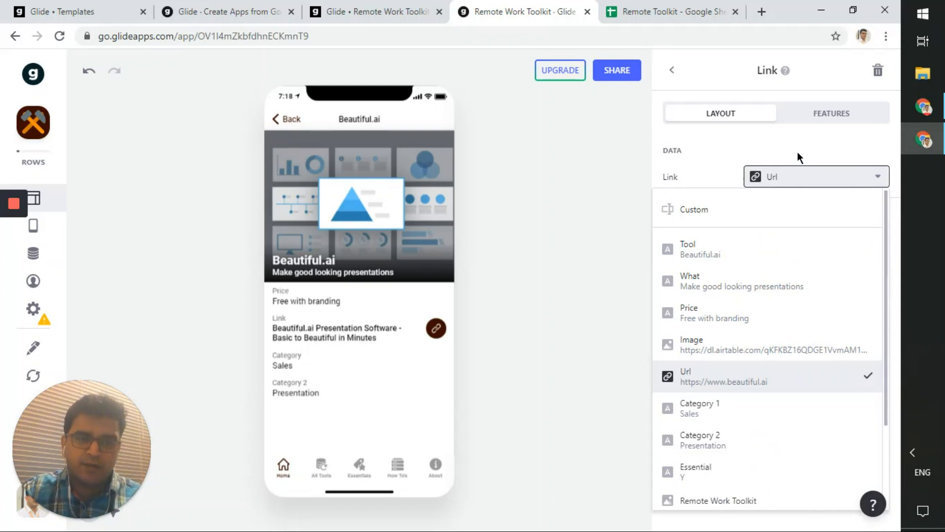
click(807, 186)
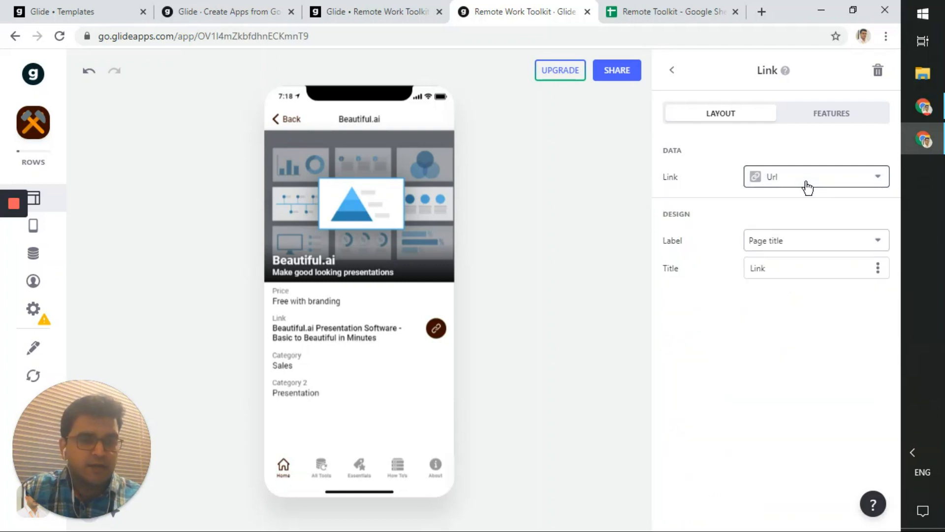
click(813, 249)
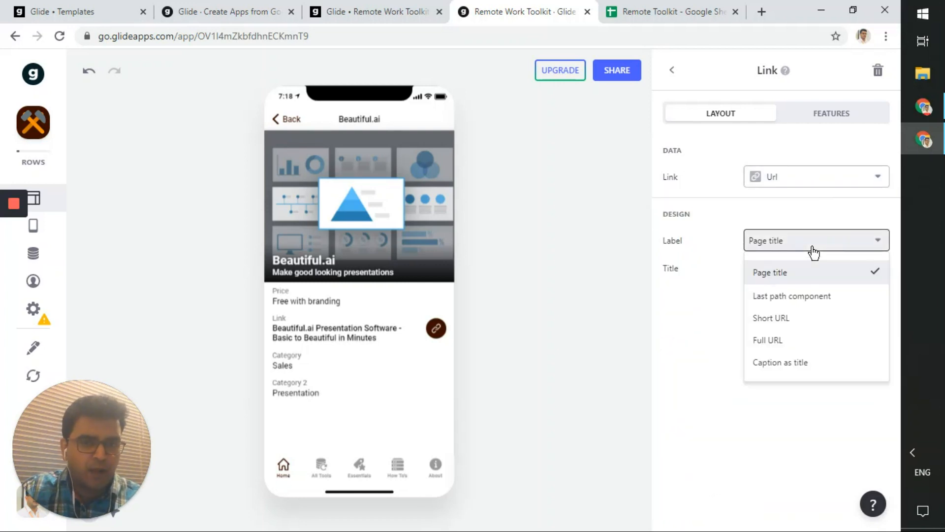
click(812, 325)
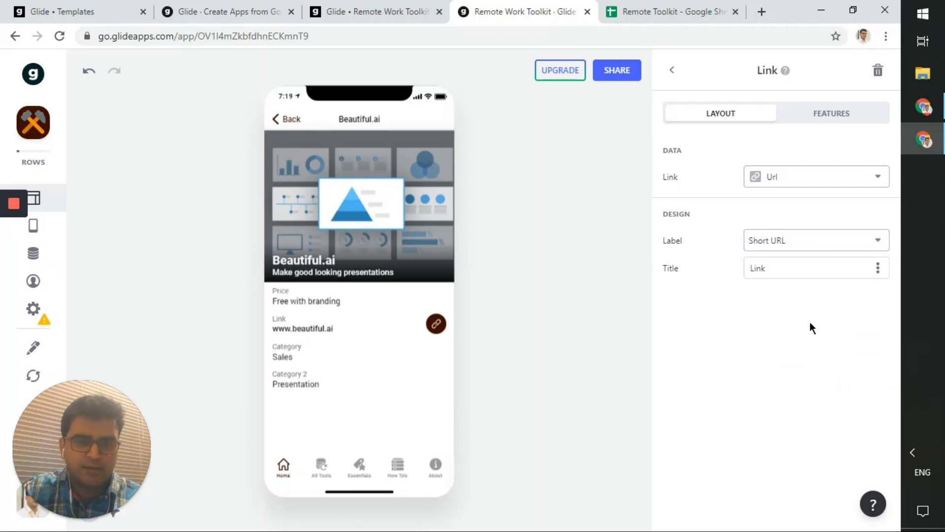
click(782, 247)
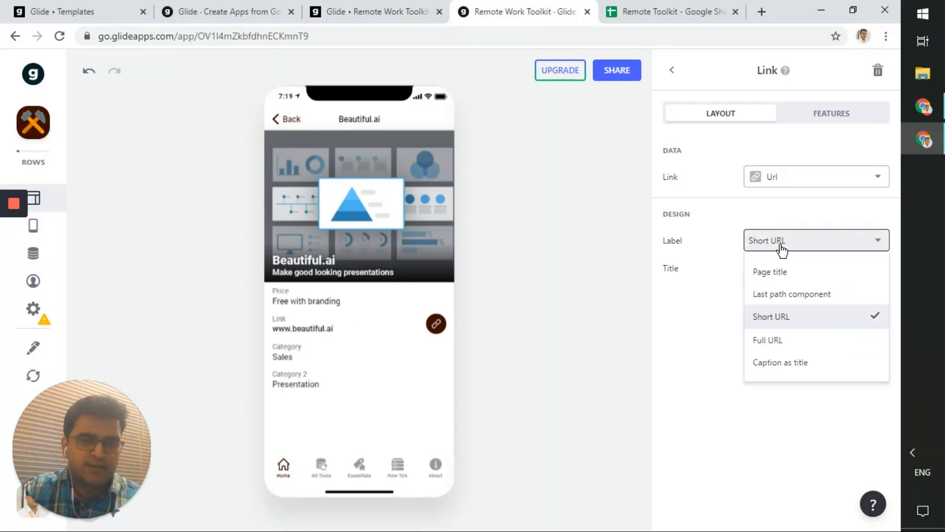
click(772, 273)
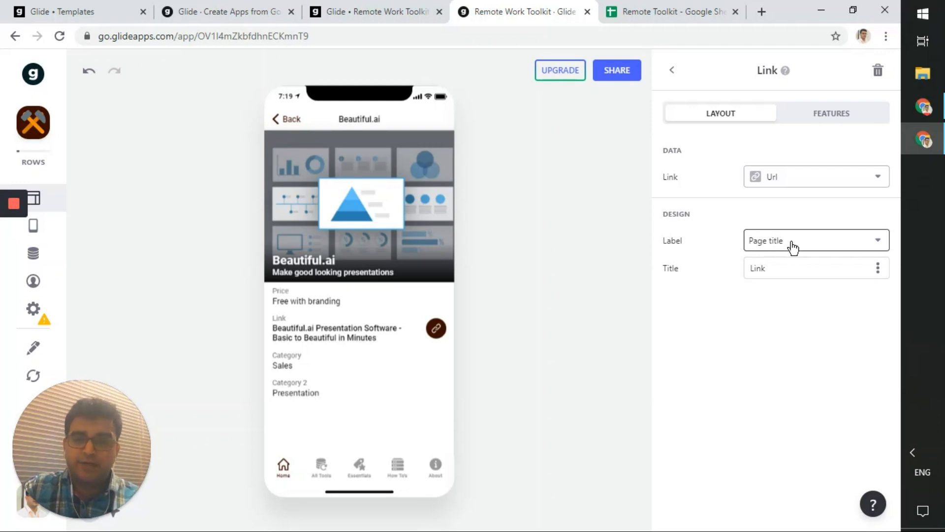
click(663, 12)
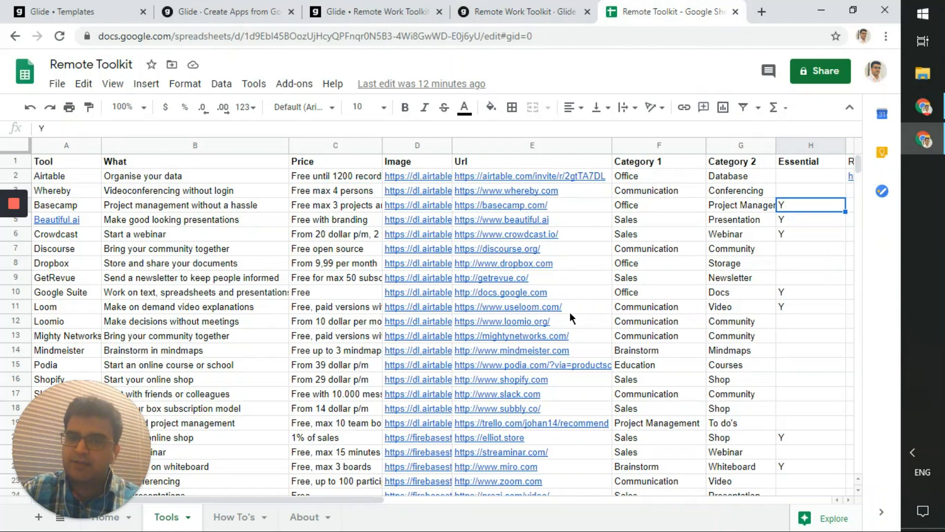
- Check the Mighty Networks and Beautiful.ai descriptions in the Tools sheet, then return to Glide
click(256, 333)
scroll(256, 332, down, 3)
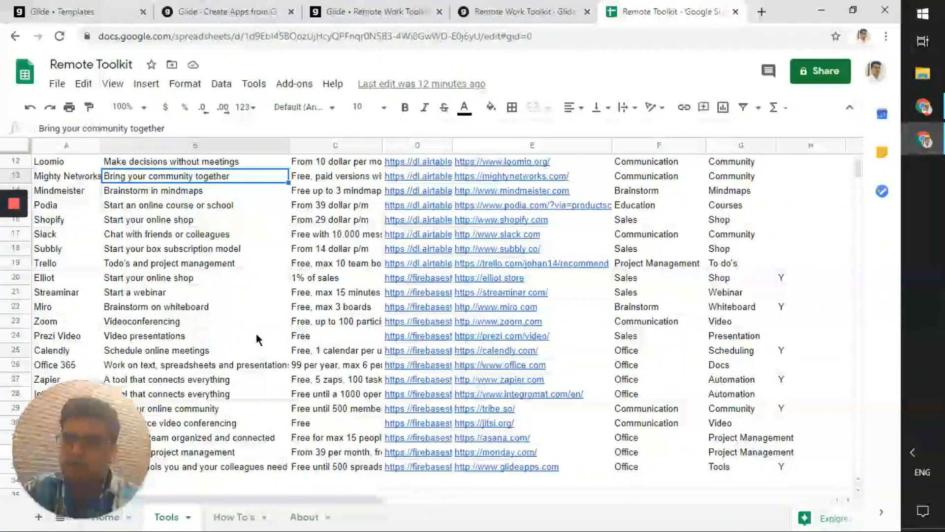
scroll(256, 333, up, 3)
click(506, 7)
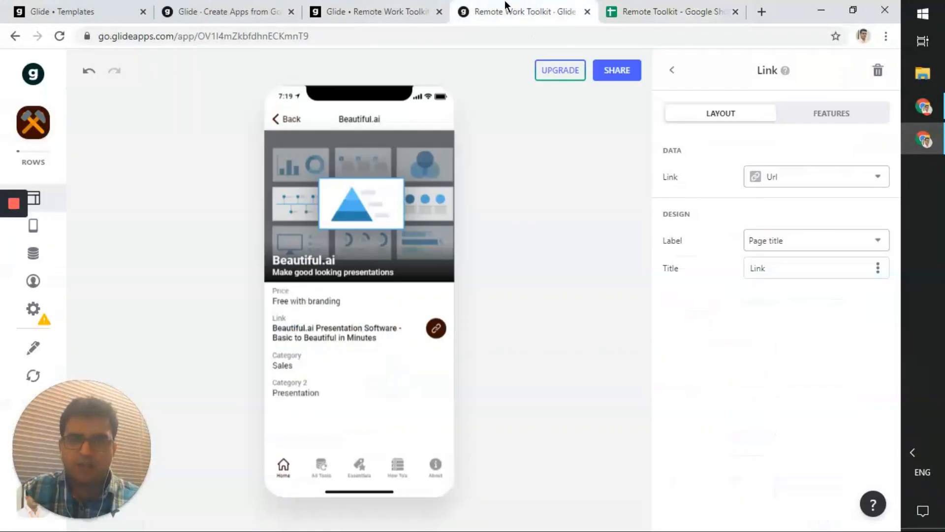
click(709, 11)
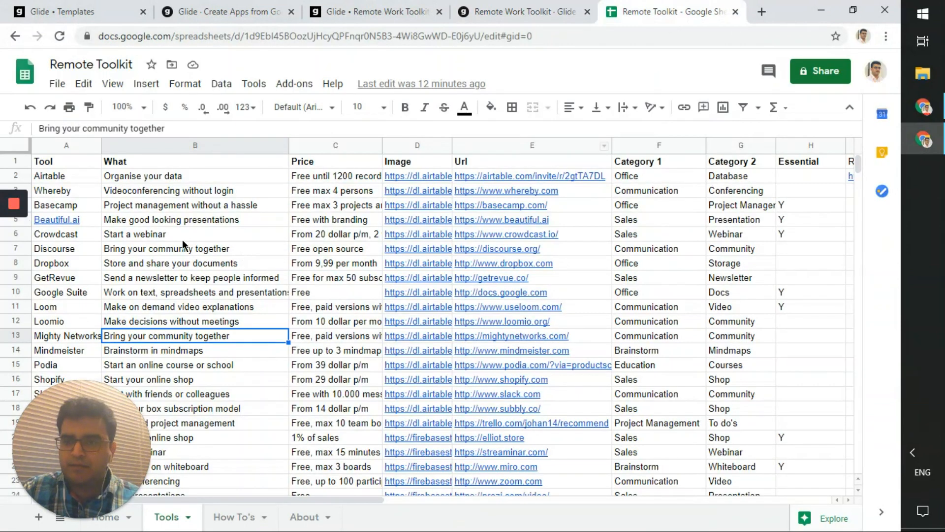
click(212, 219)
click(474, 11)
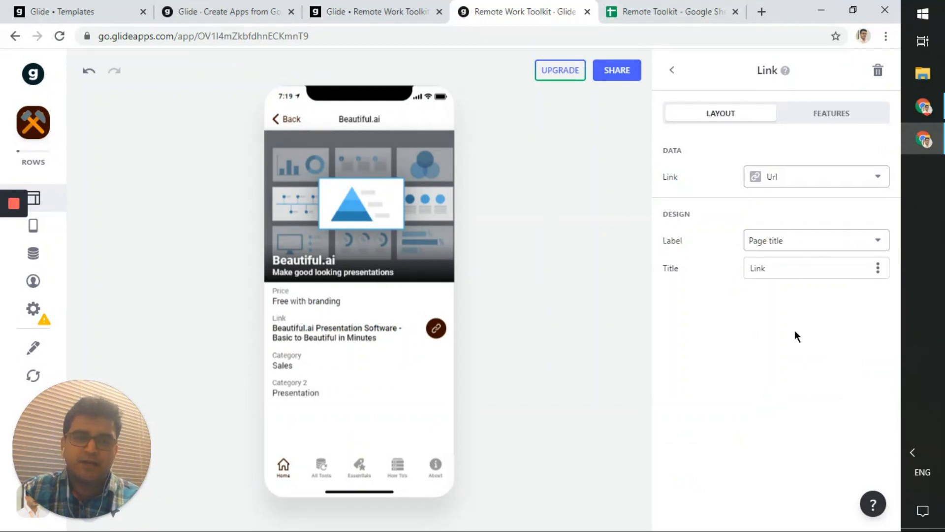
click(797, 184)
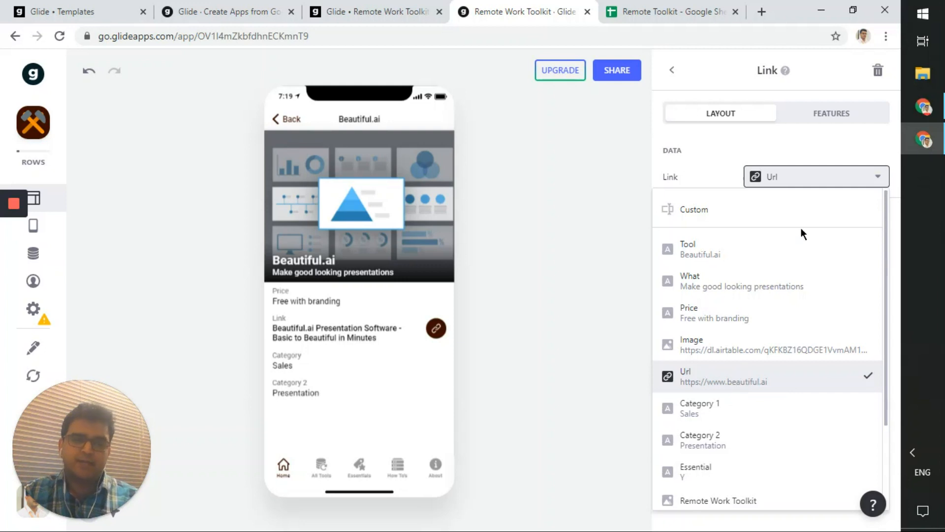
click(810, 186)
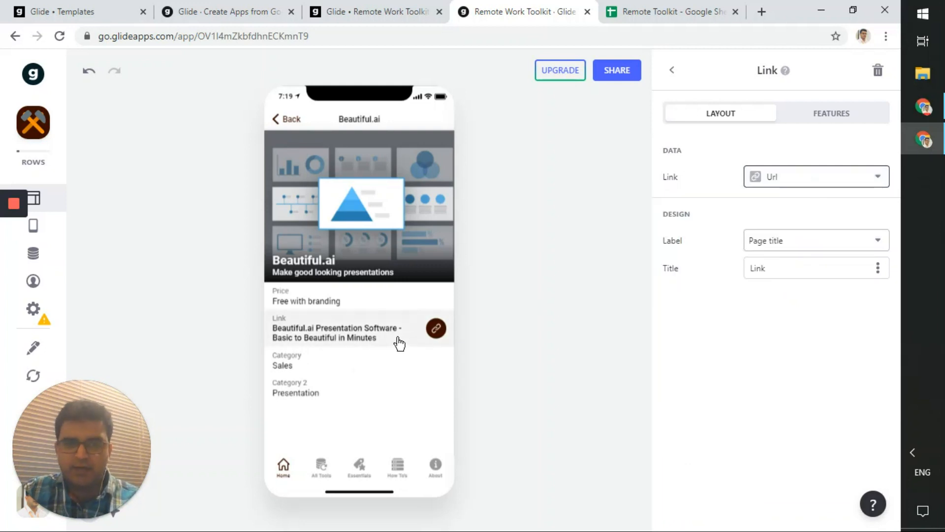
click(807, 243)
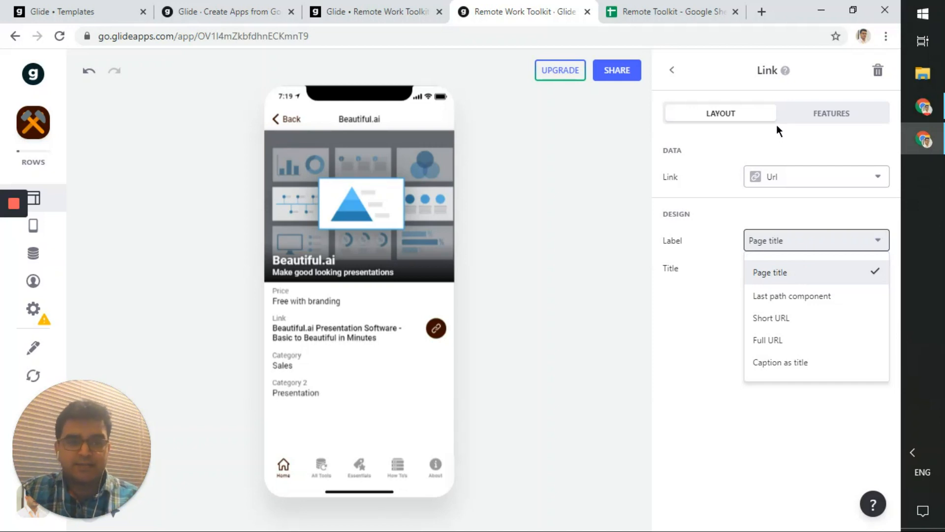
click(776, 173)
click(777, 173)
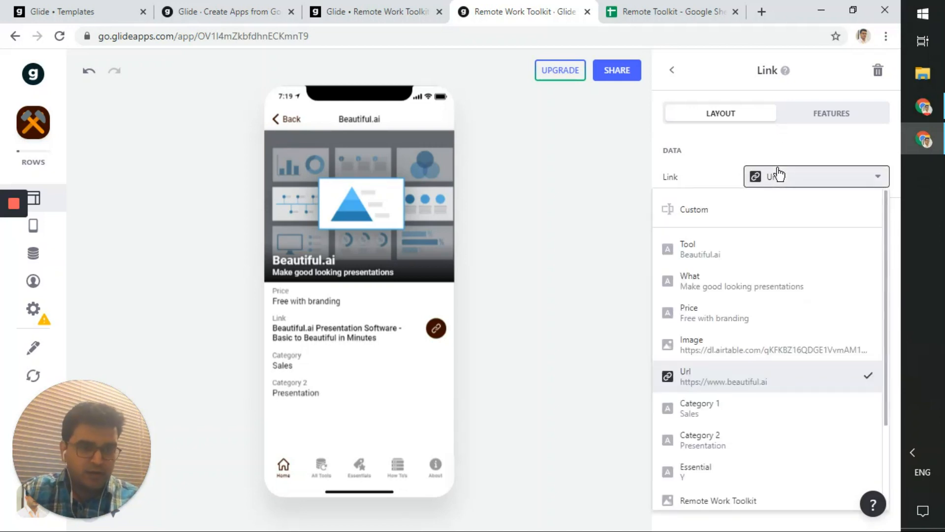
click(778, 173)
- Load beautiful.ai in a new Chrome tab to compare its page title, then return to Glide
click(762, 12)
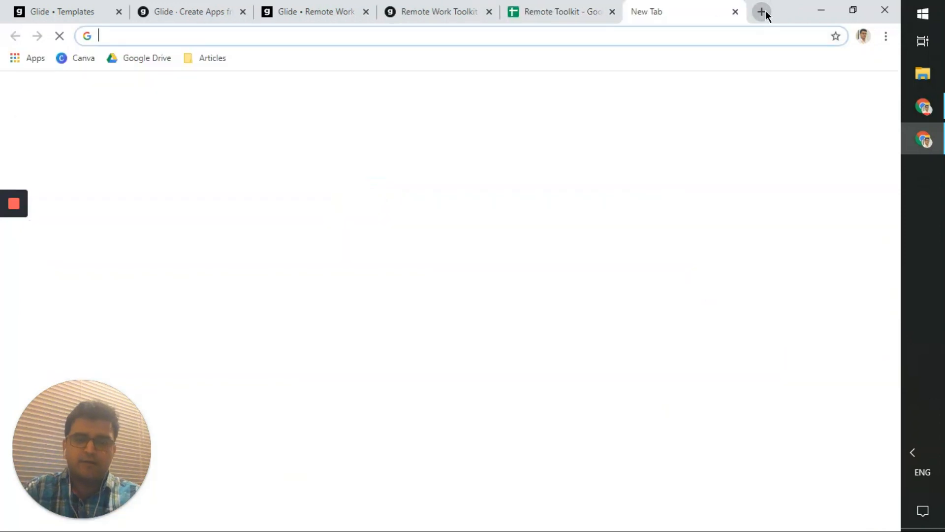
text(beautiful)
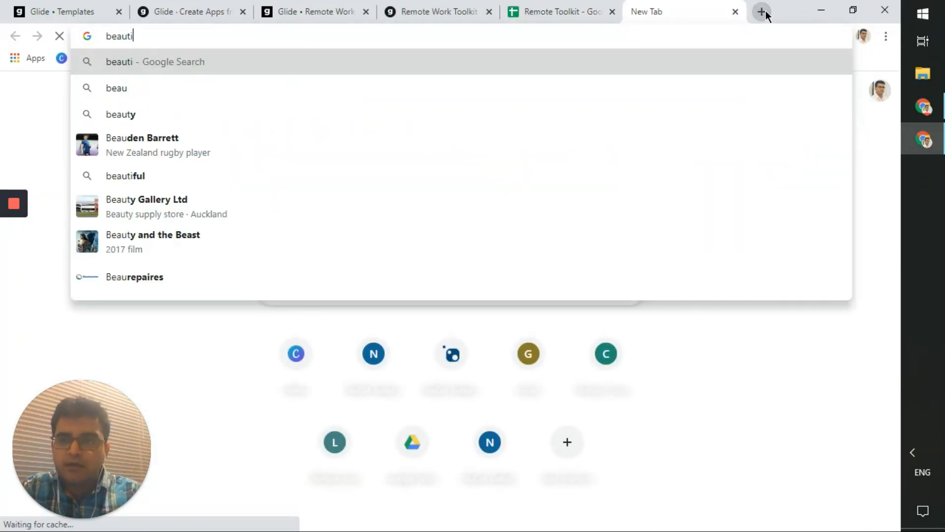
text(.ai)
key(Return)
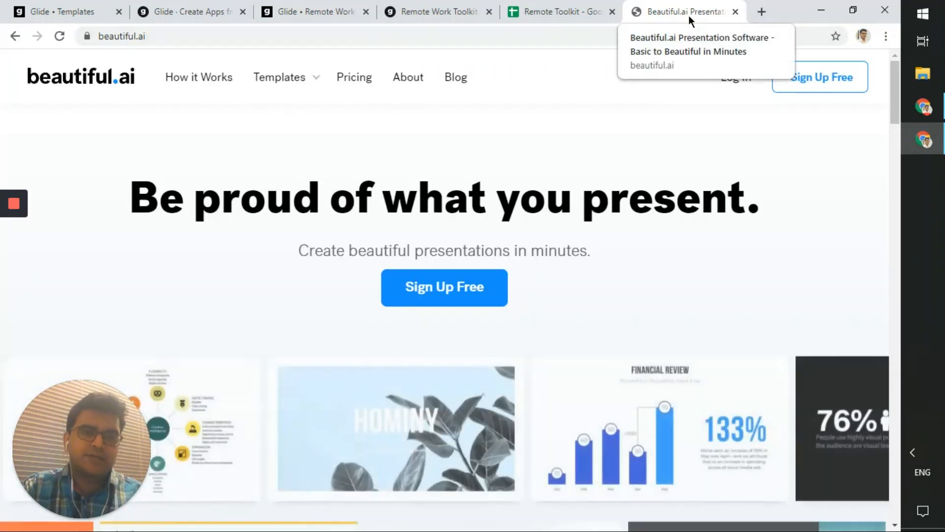
click(559, 11)
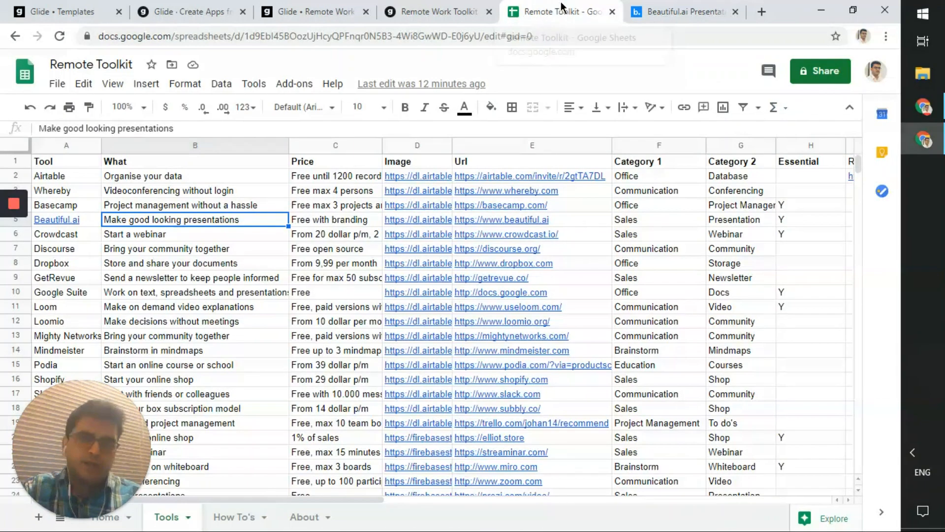
click(460, 10)
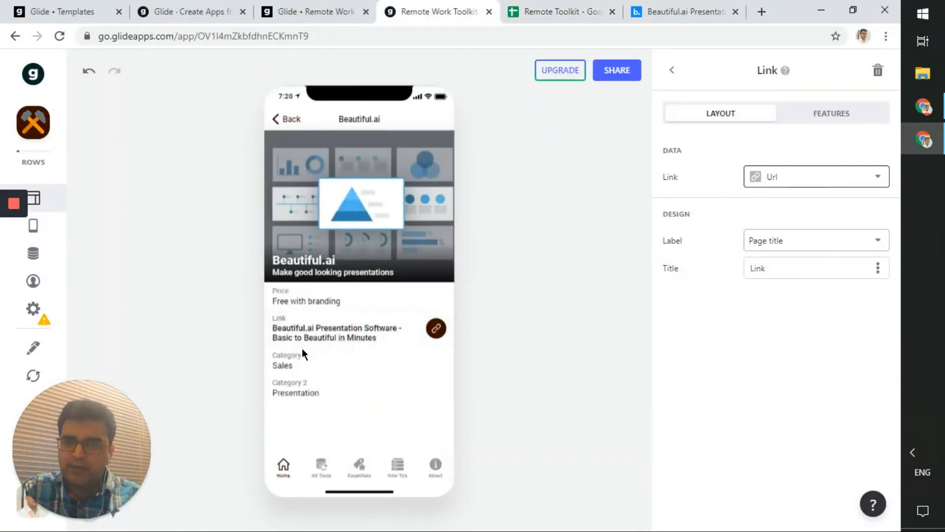
- Close the beautiful.ai tab and set the Link label to Full URL
click(735, 12)
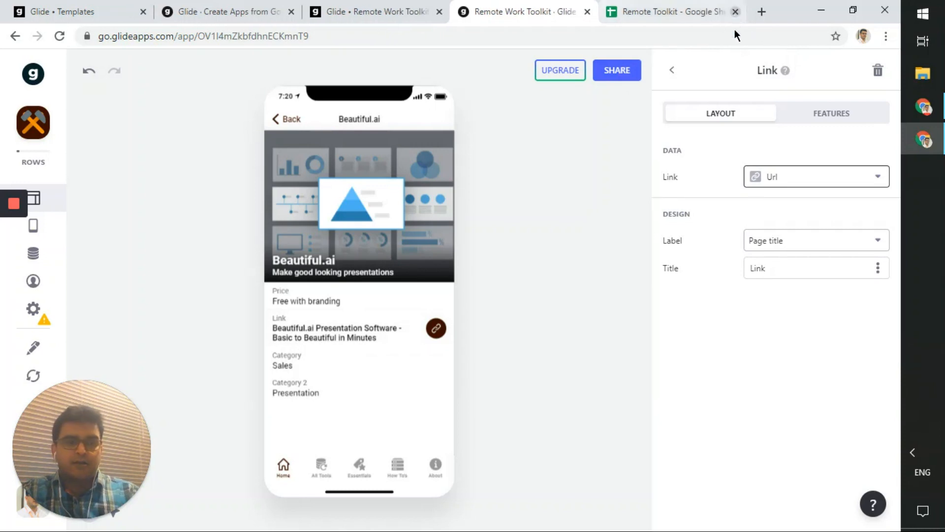
click(820, 250)
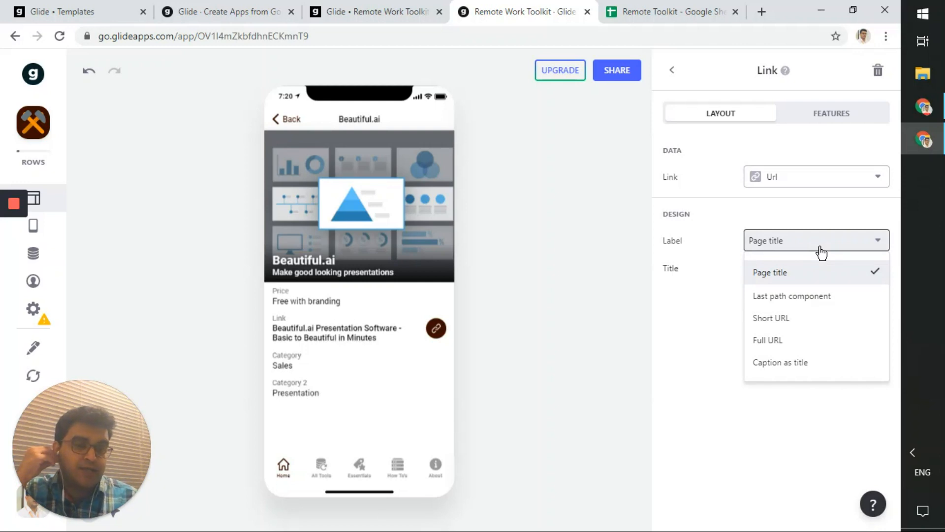
click(814, 320)
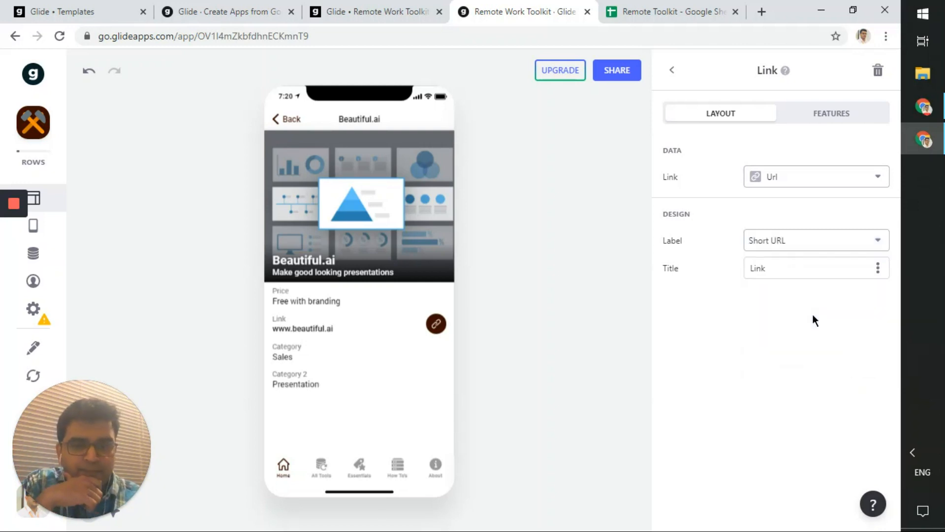
click(809, 243)
click(783, 345)
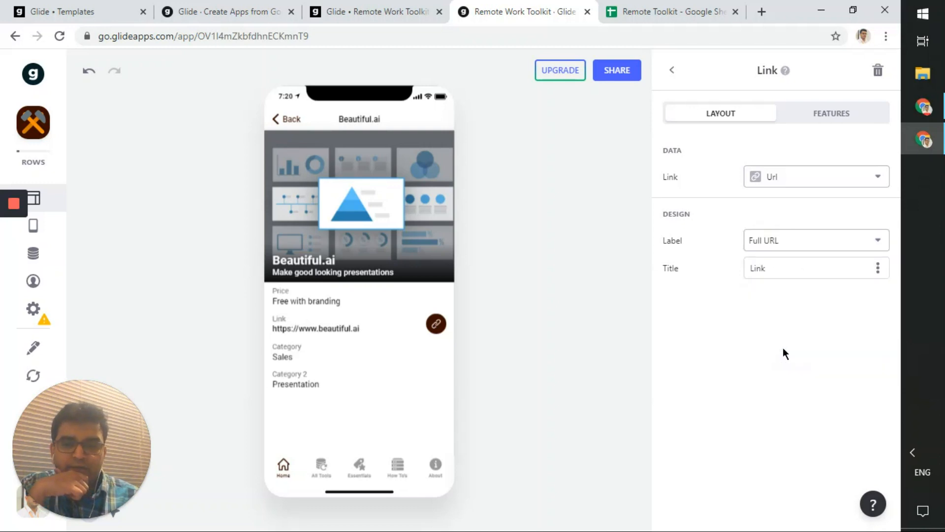
- Change the Link component's title to 'Link to the tool'
click(787, 264)
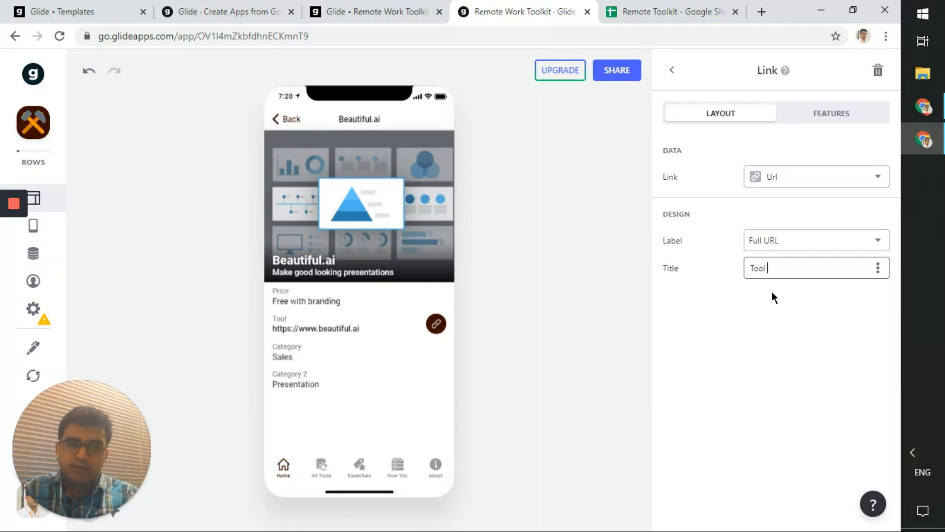
key(ctrl+a)
text(Li)
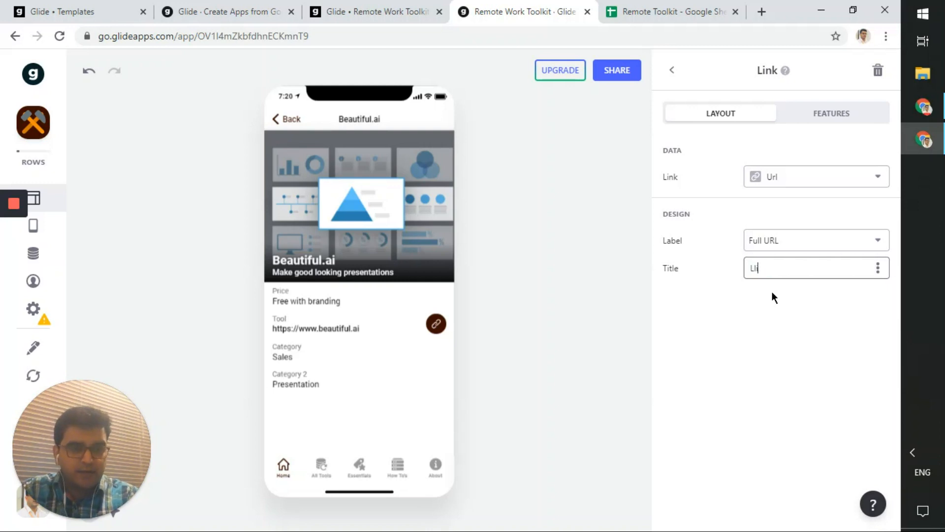
text(nk to the tool)
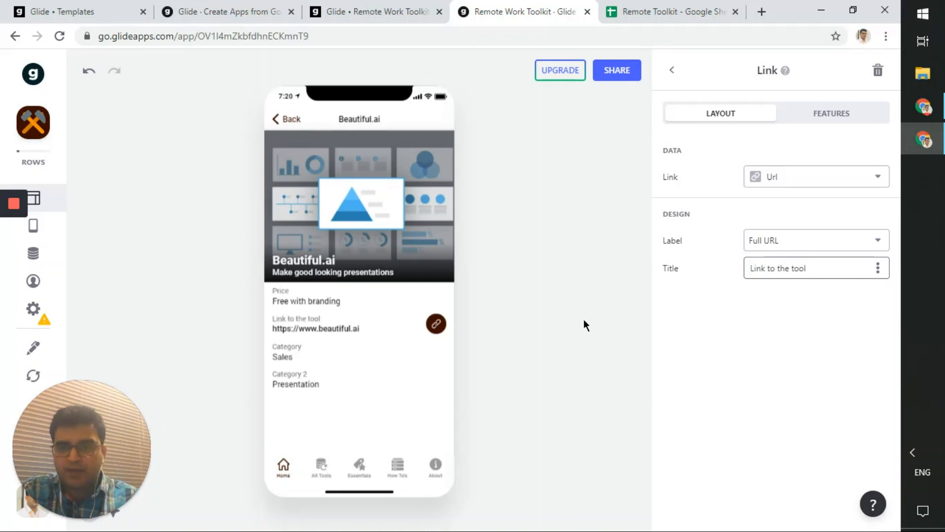
click(537, 330)
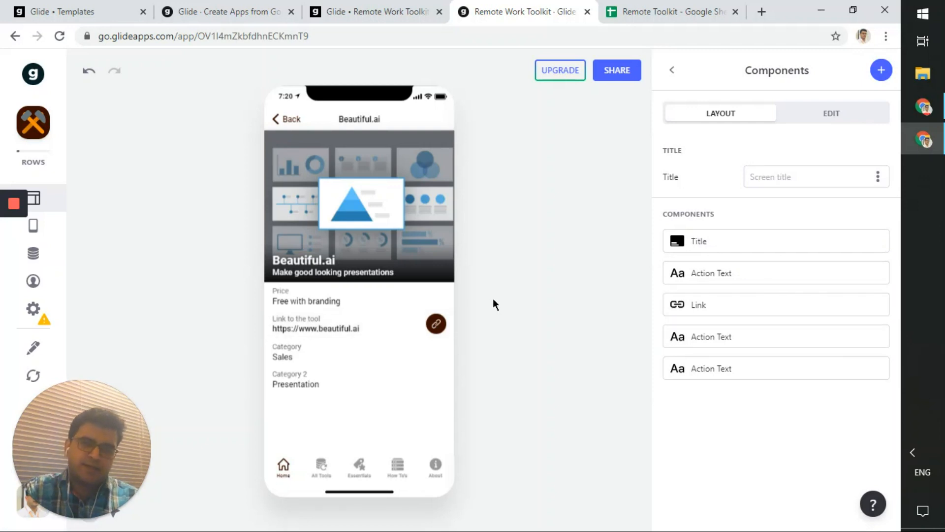
click(727, 279)
click(787, 241)
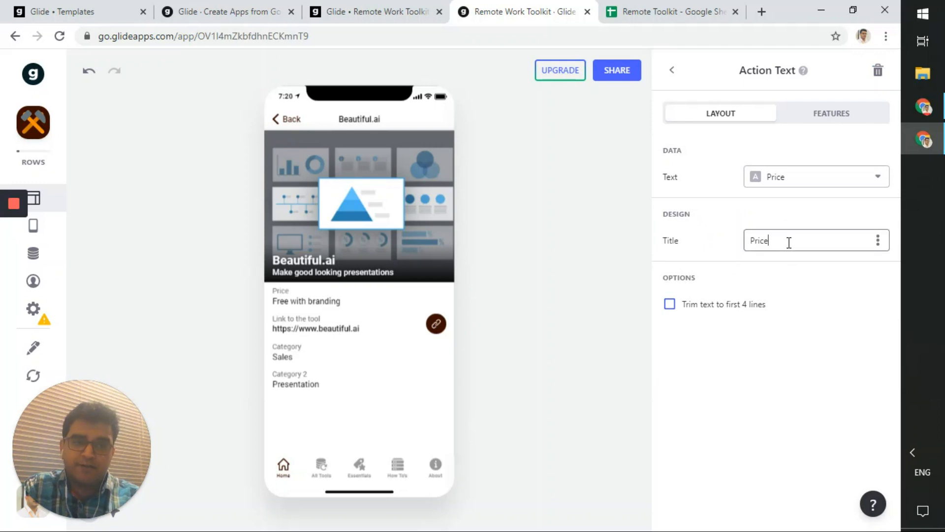
key(ctrl+a)
key(BackSpace)
click(813, 336)
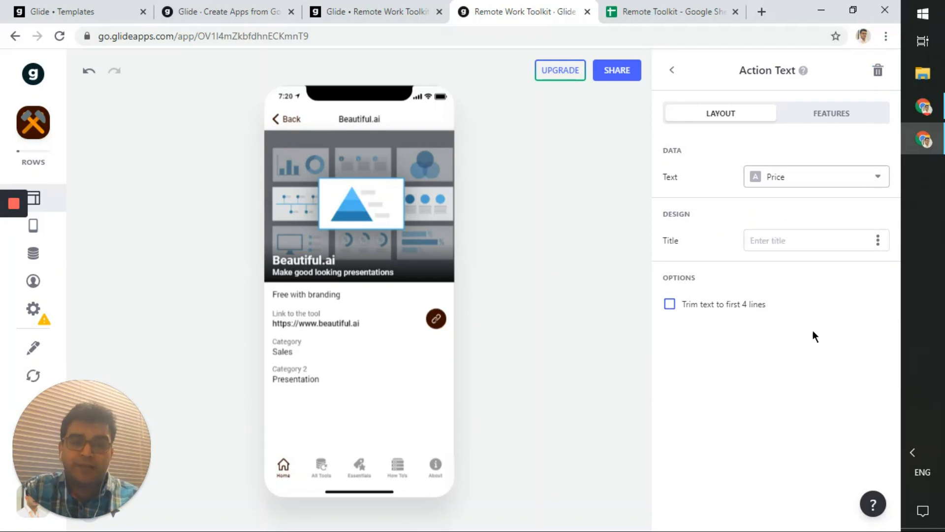
click(790, 241)
key(ctrl+z)
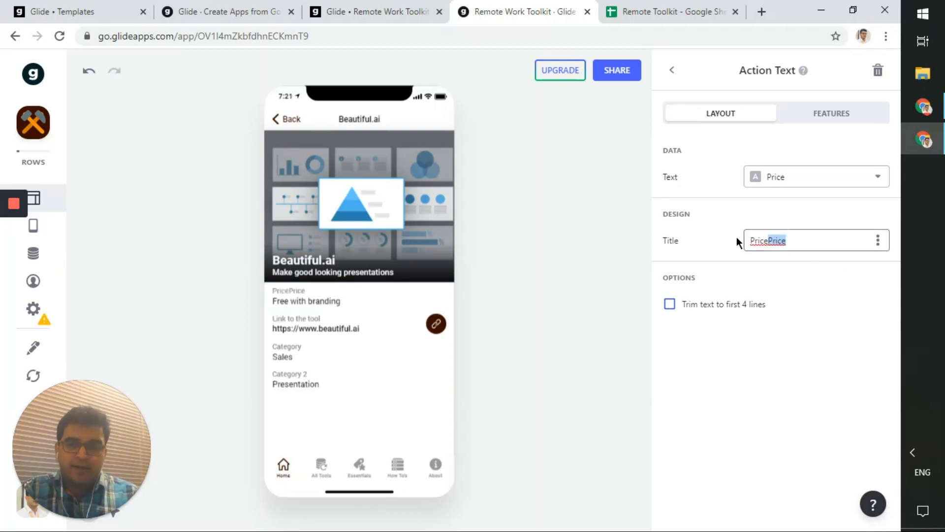
key(BackSpace)
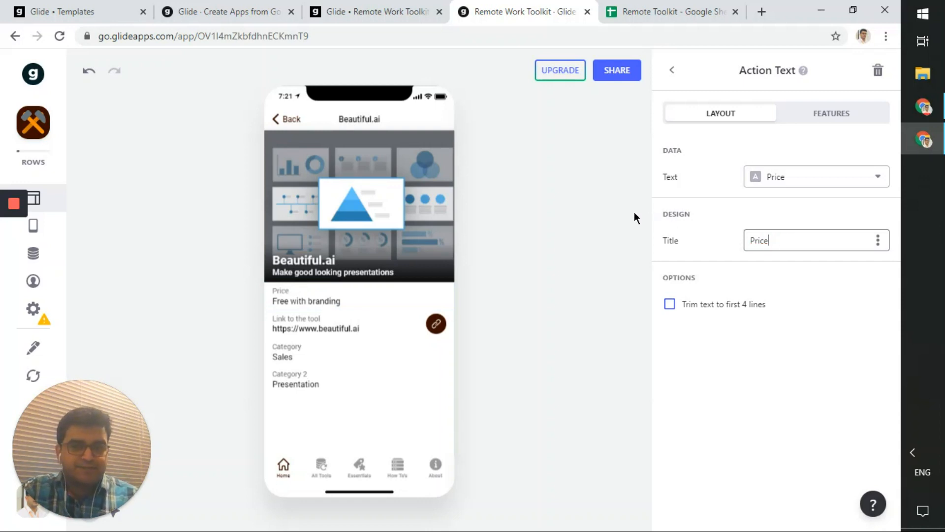
click(634, 212)
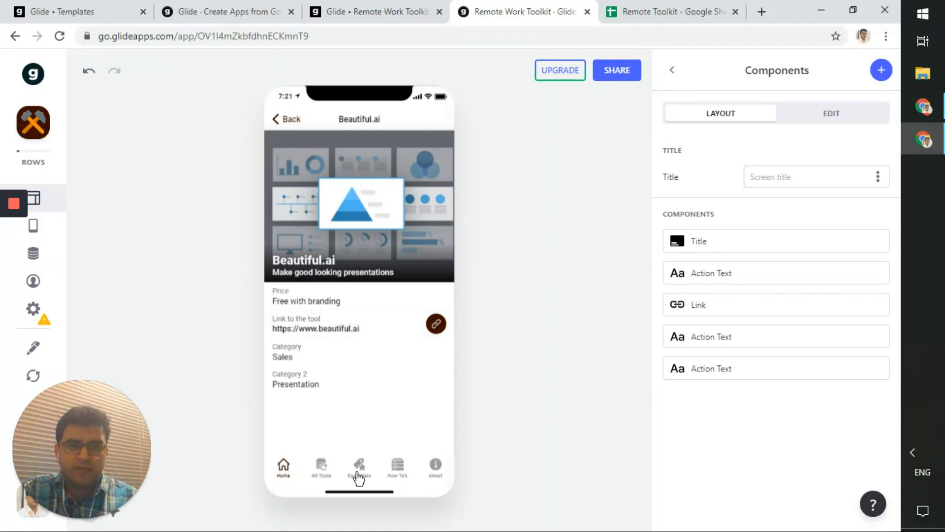
- Return to Home, verify the header image is still sourced from Essentials, then switch to the Remote Toolkit sheet
click(674, 71)
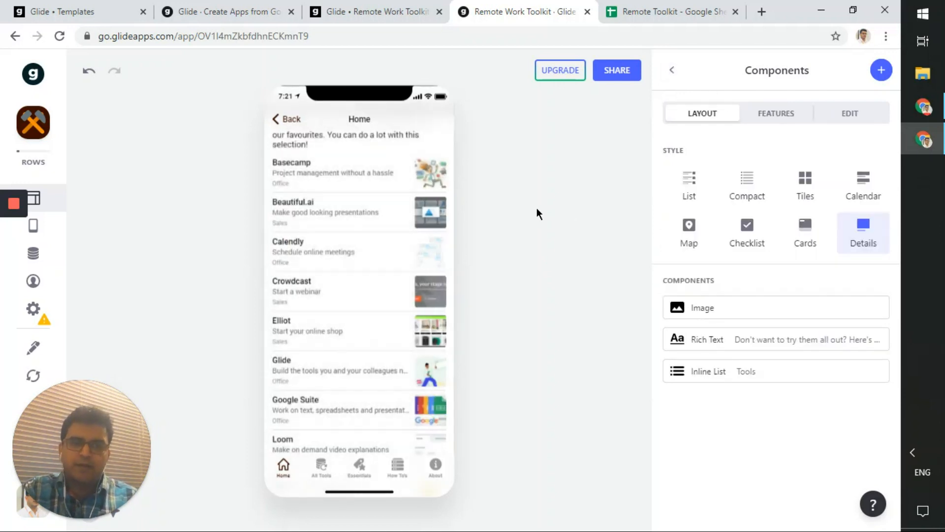
click(692, 307)
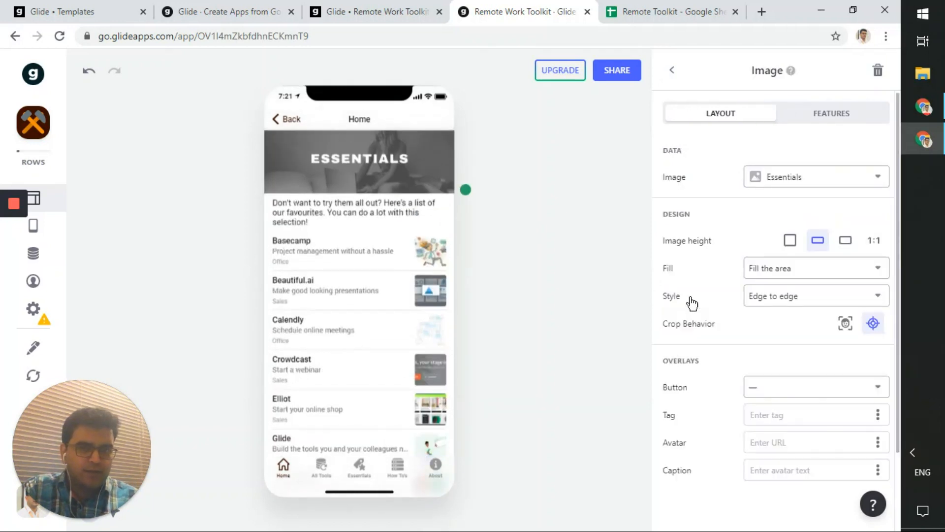
click(810, 180)
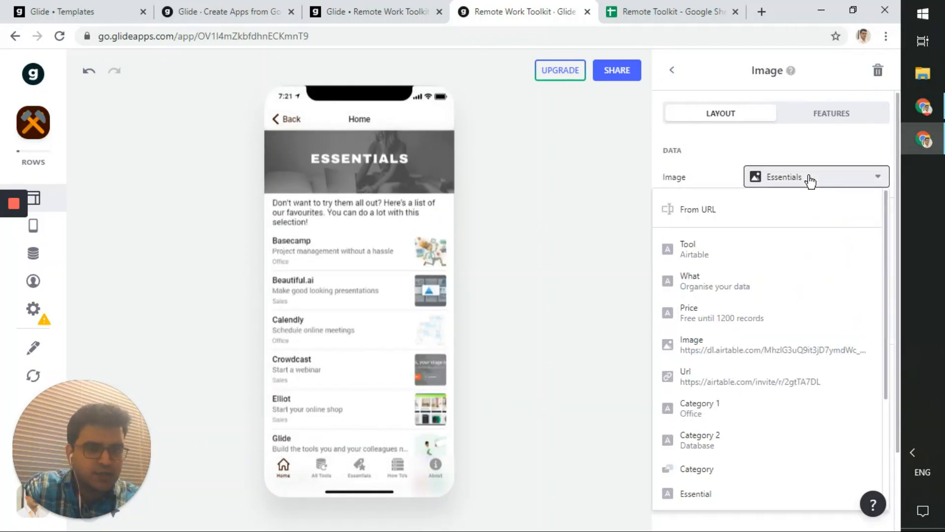
click(811, 180)
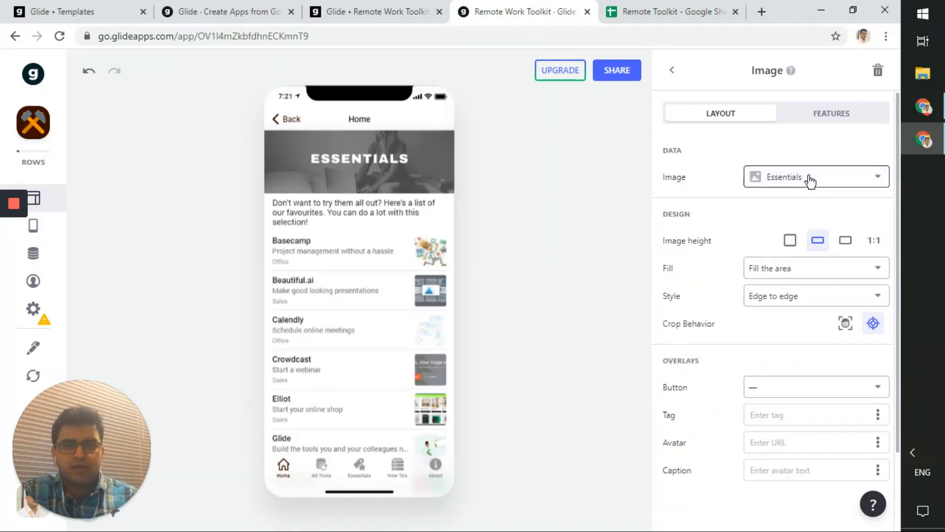
click(672, 71)
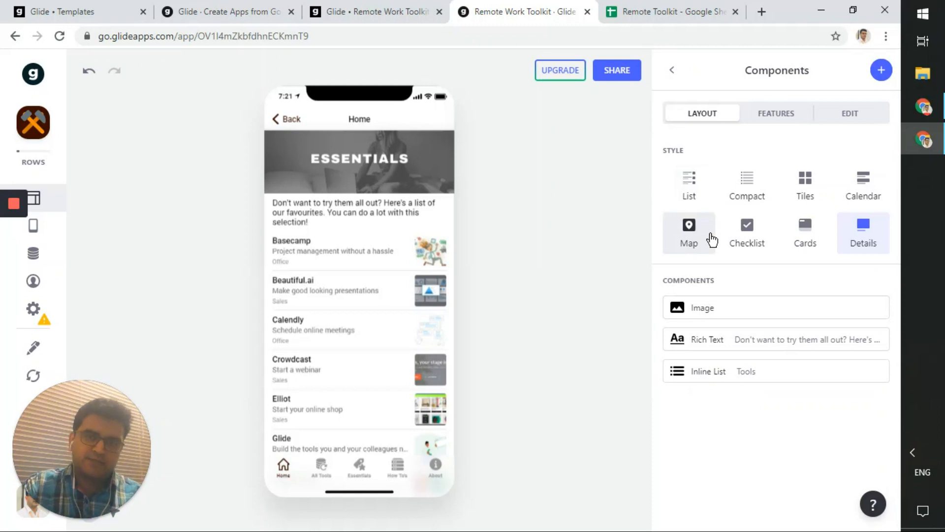
click(739, 320)
click(791, 182)
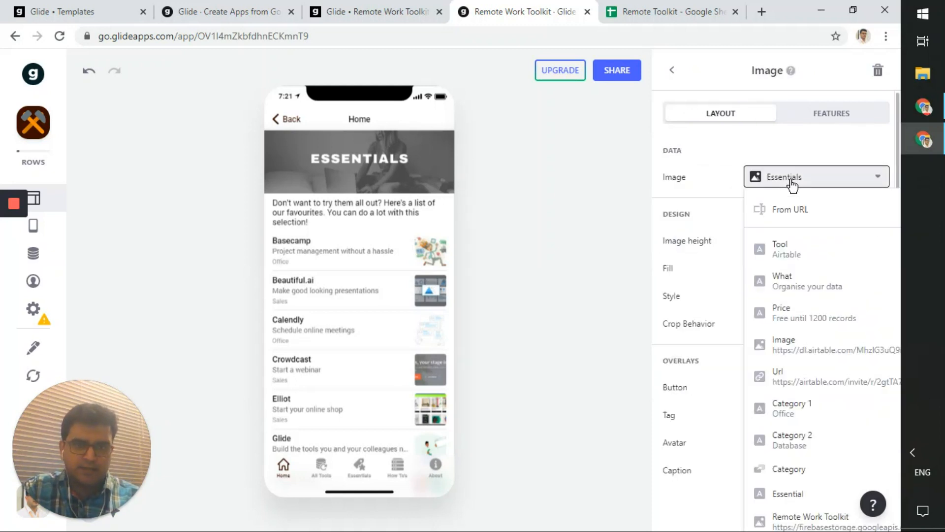
click(791, 182)
click(791, 183)
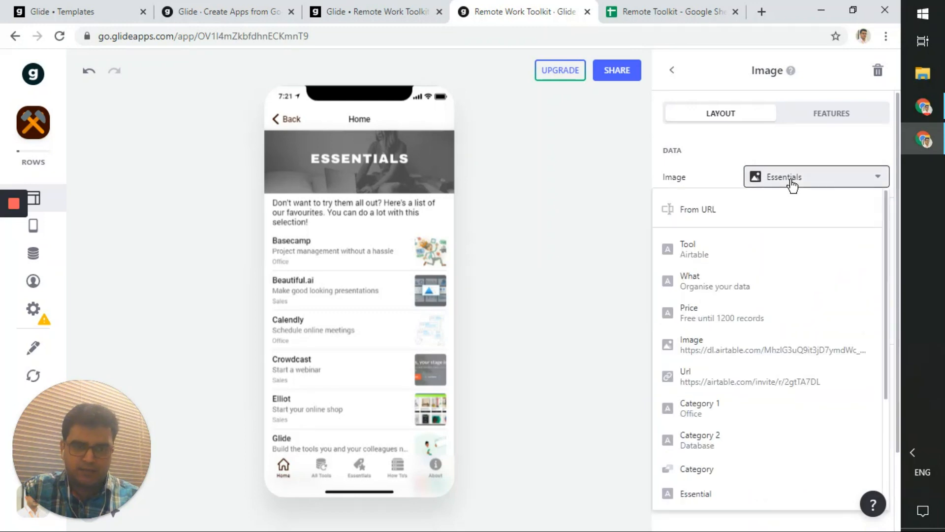
click(792, 184)
click(645, 7)
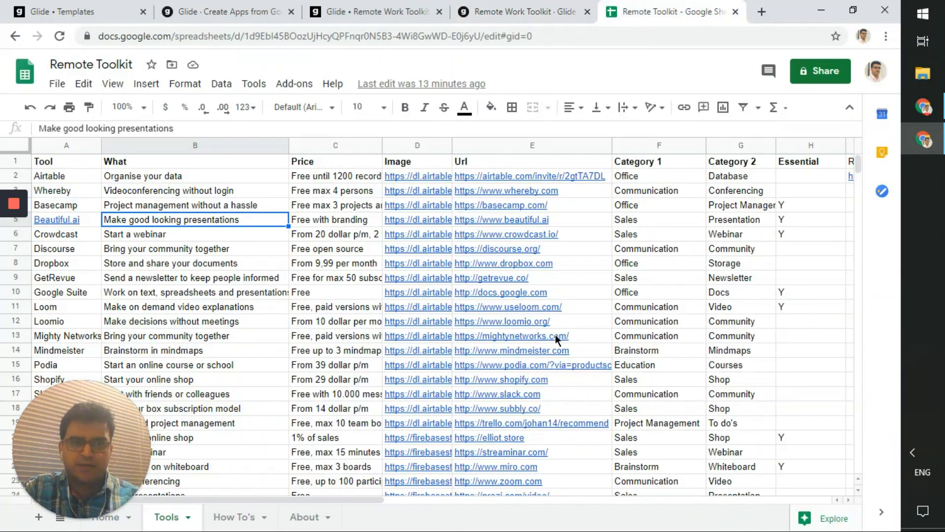
- Scroll across the Tools sheet's columns H–N to review Essential flags and images, then return to Glide
scroll(455, 371, right, 5)
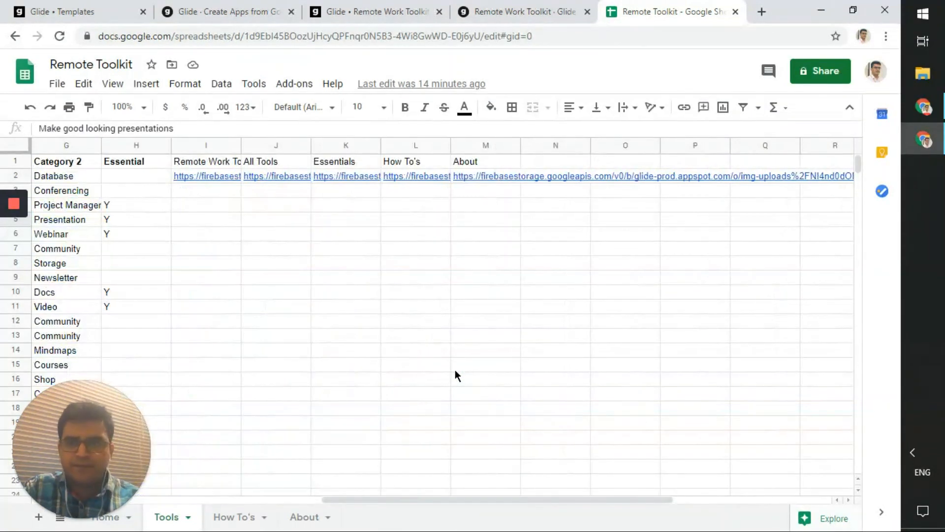
scroll(455, 371, left, 5)
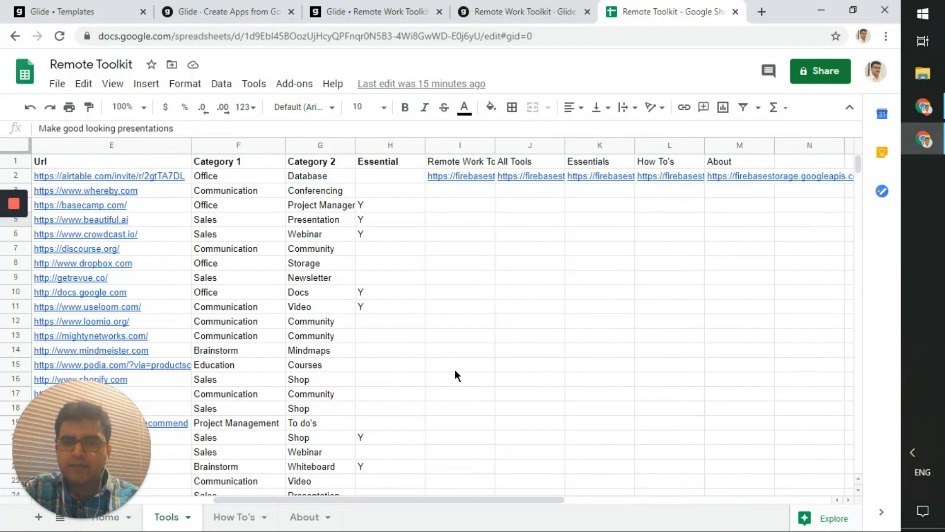
scroll(455, 369, right, 3)
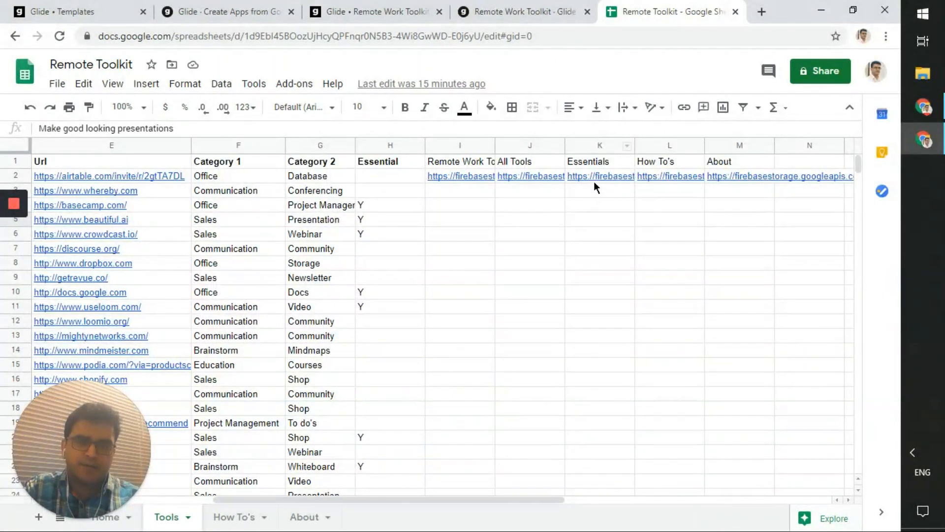
scroll(586, 201, down, 1)
scroll(584, 204, left, 3)
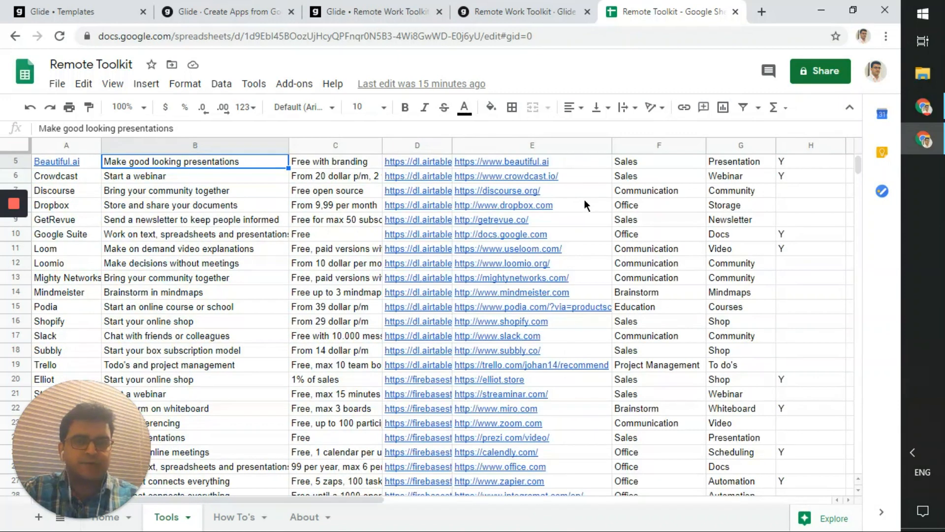
click(522, 12)
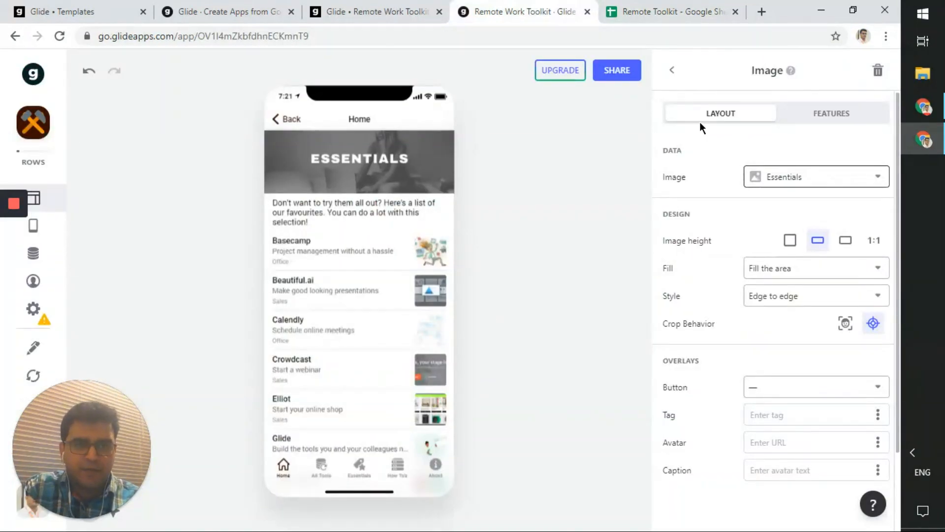
- Switch the Home screen to List style, briefly try Details, then settle on List style
click(673, 70)
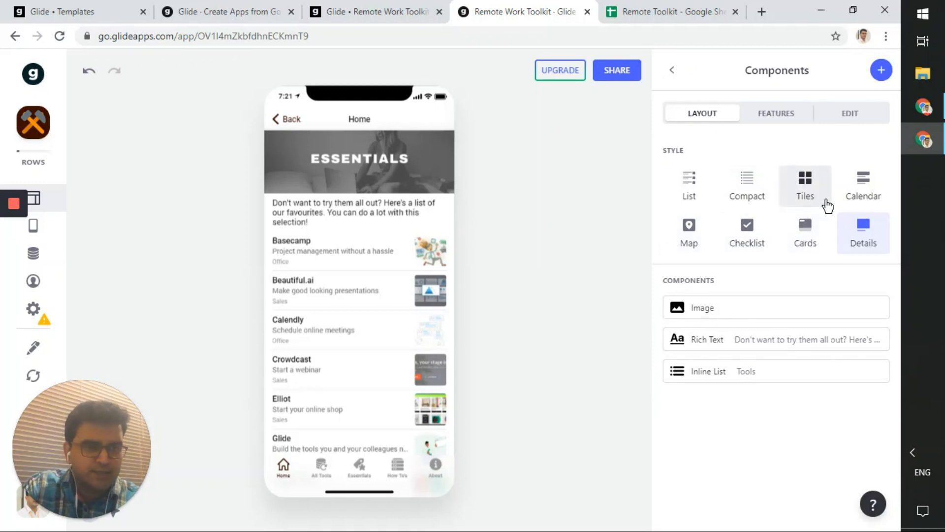
click(690, 187)
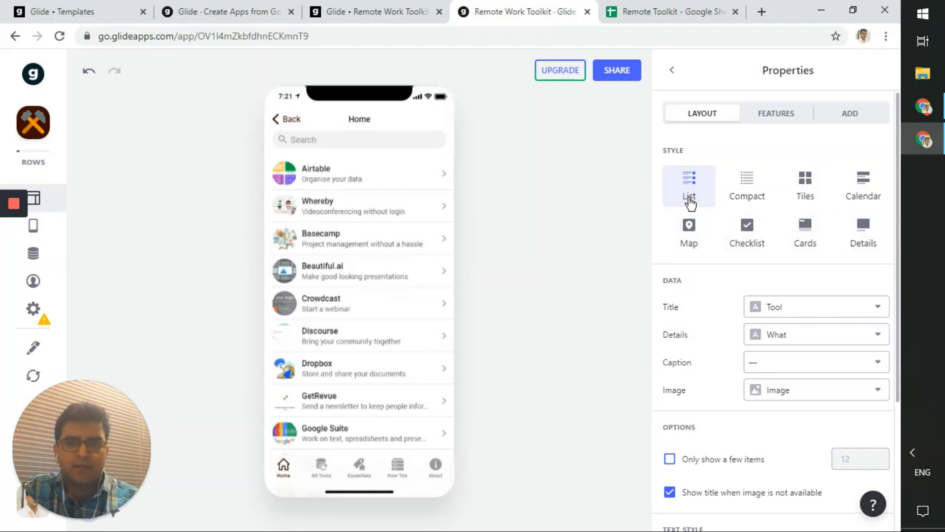
click(876, 241)
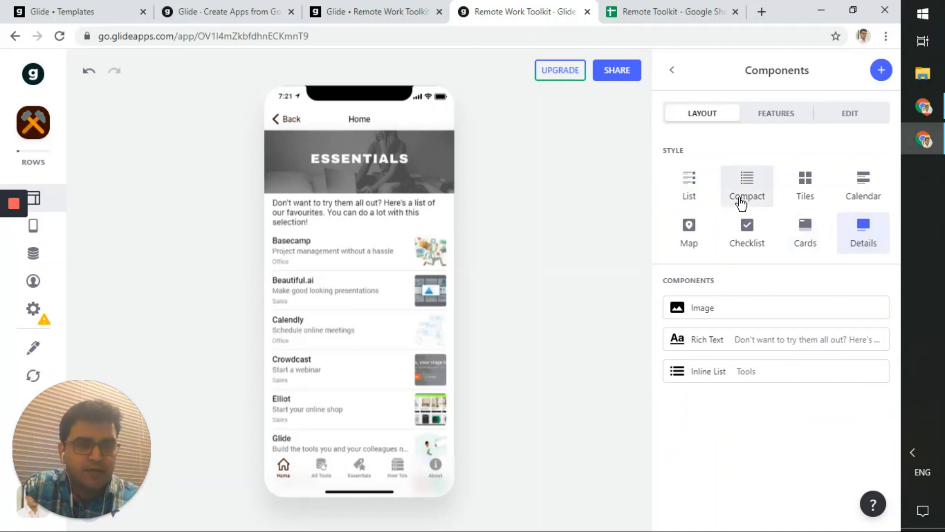
click(702, 197)
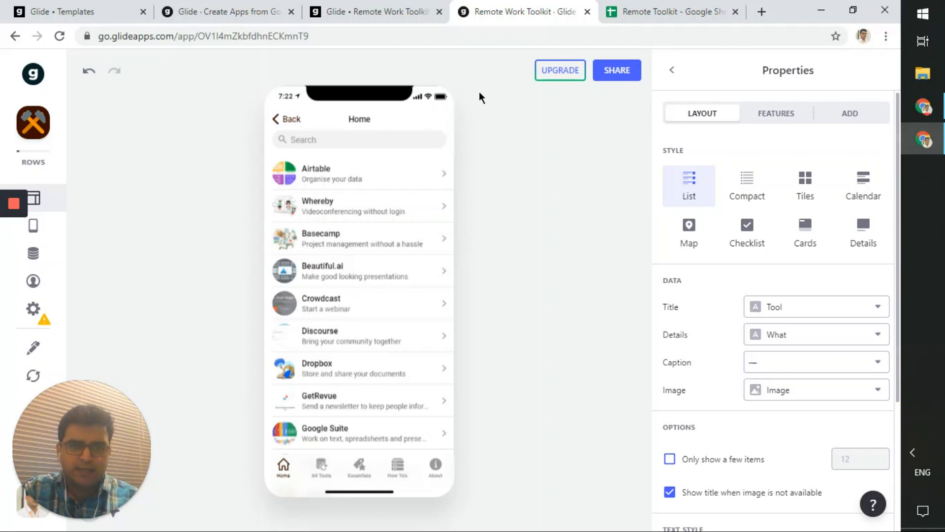
- Compare the Remote Toolkit spreadsheet's columns with the Home list's Data properties in Glide
click(648, 7)
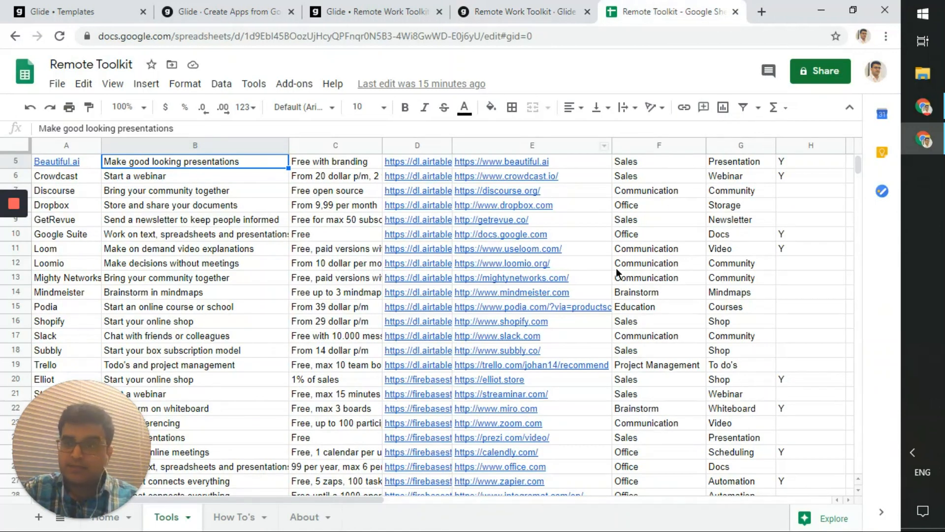
scroll(619, 274, up, 2)
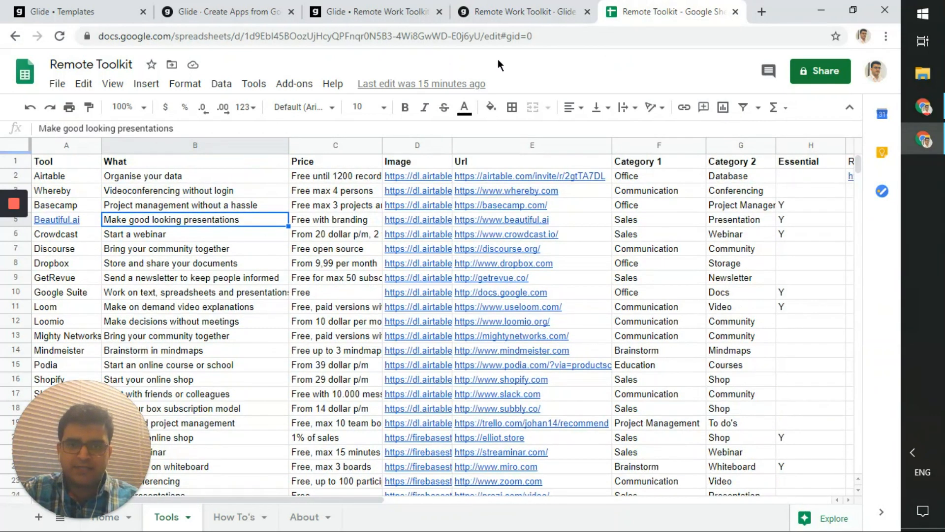
click(523, 12)
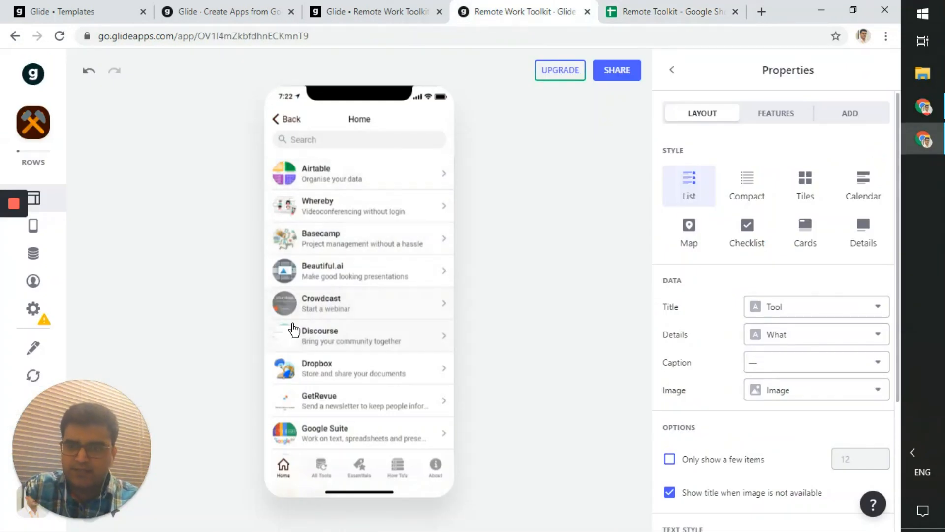
scroll(370, 402, down, 8)
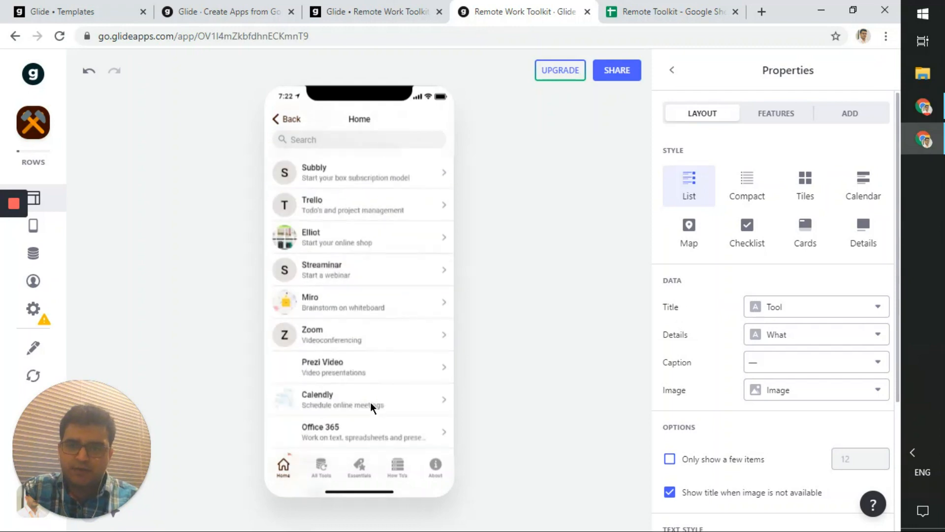
scroll(370, 402, up, 8)
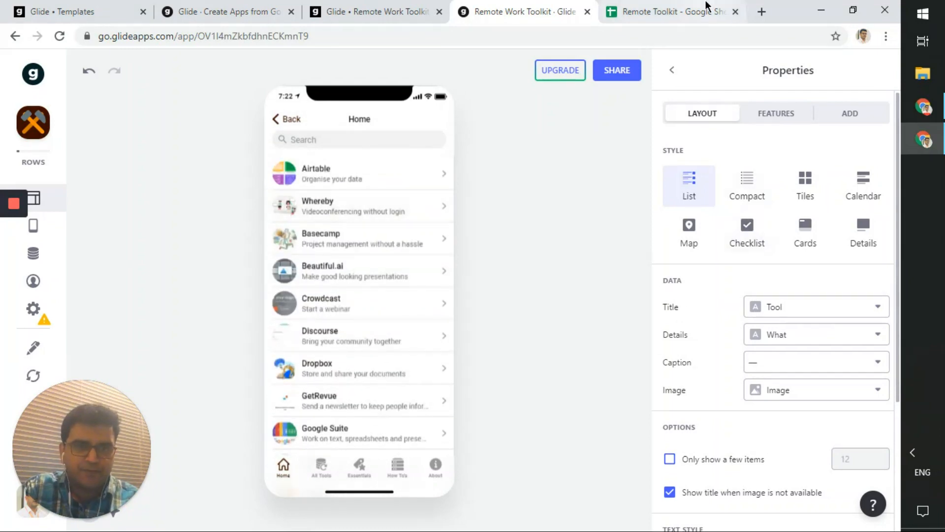
click(707, 7)
click(524, 10)
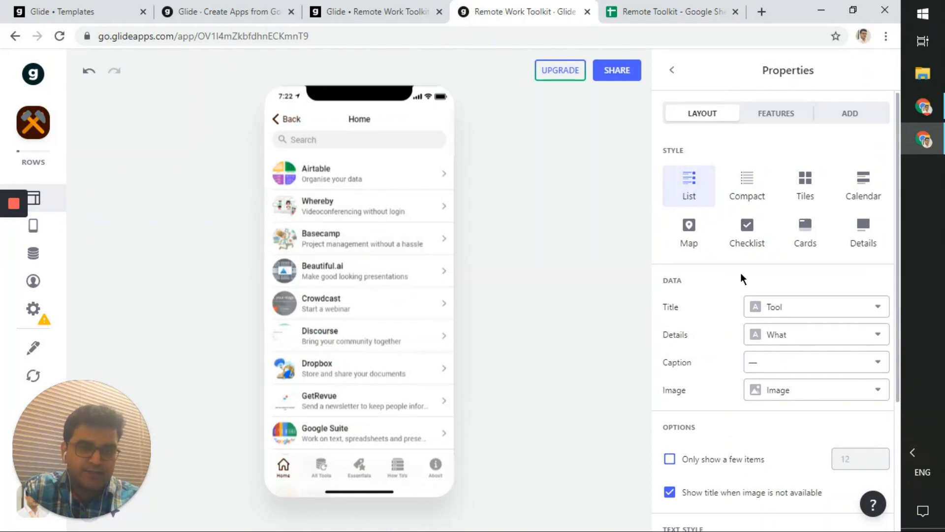
scroll(742, 279, down, 3)
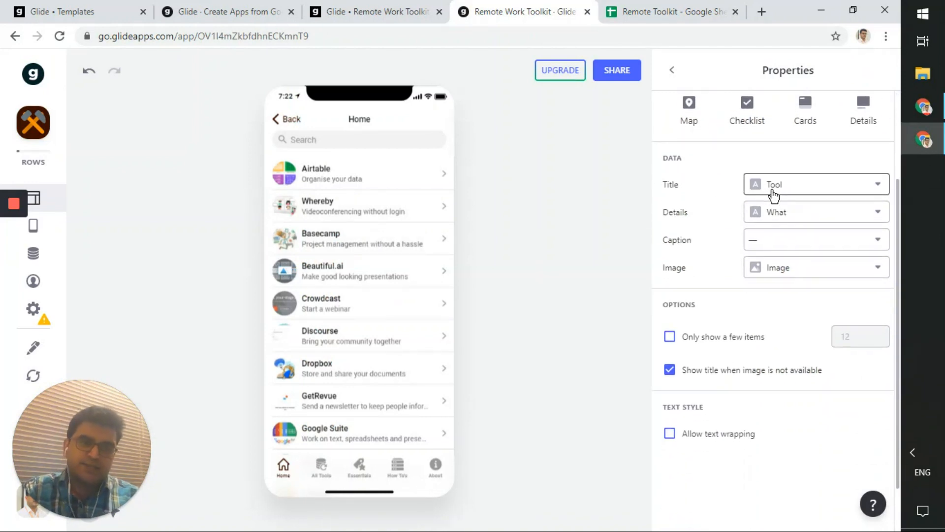
- Keep Tool as the list item title and set the Caption to the What column
click(812, 182)
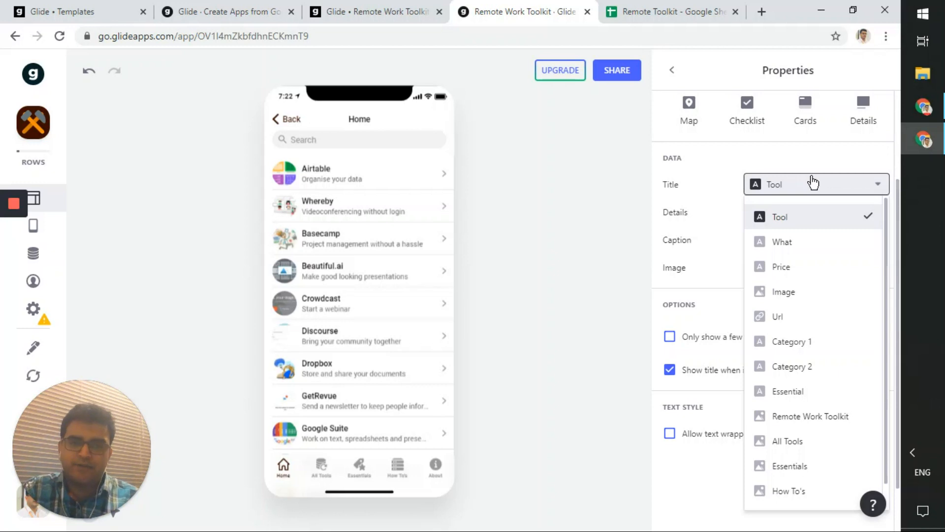
click(812, 183)
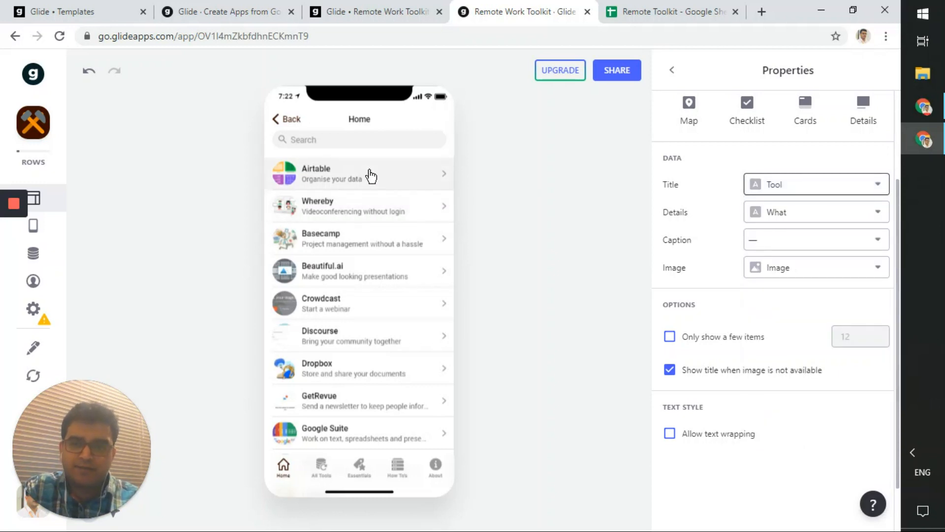
click(766, 246)
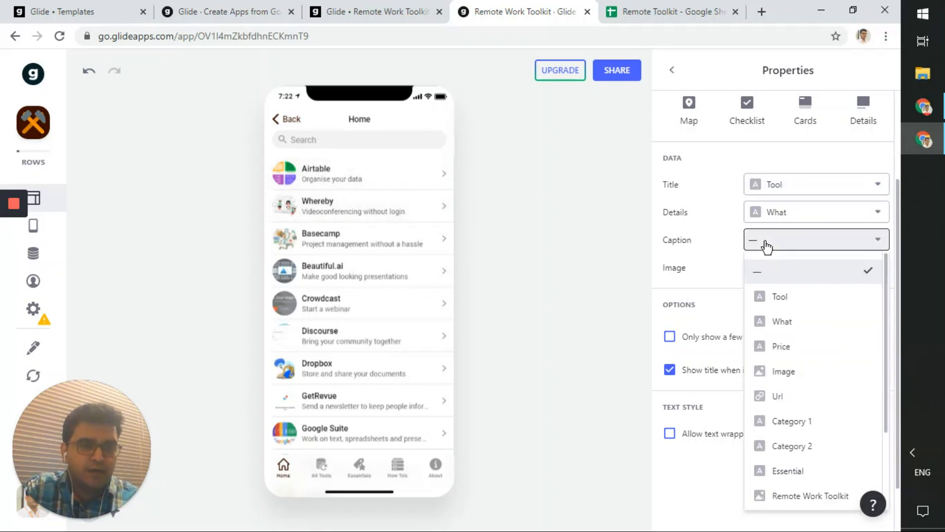
click(789, 321)
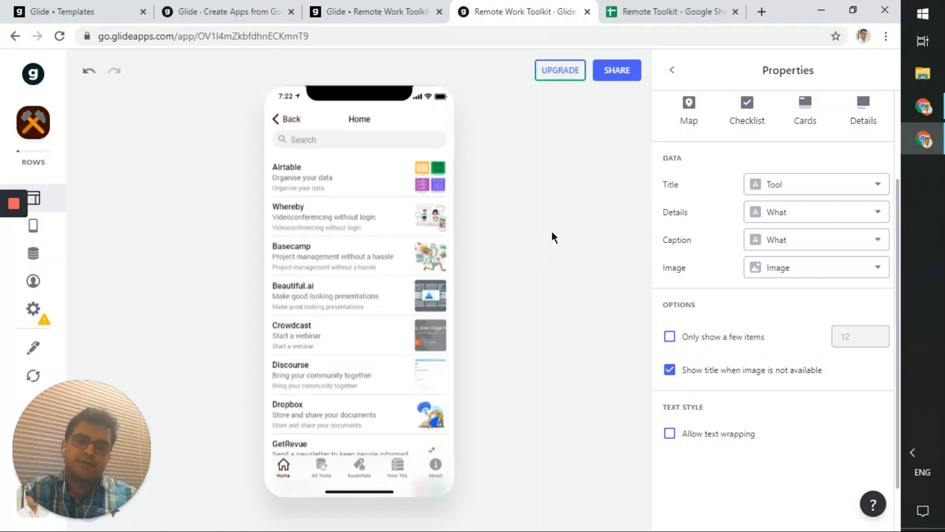
scroll(794, 252, up, 3)
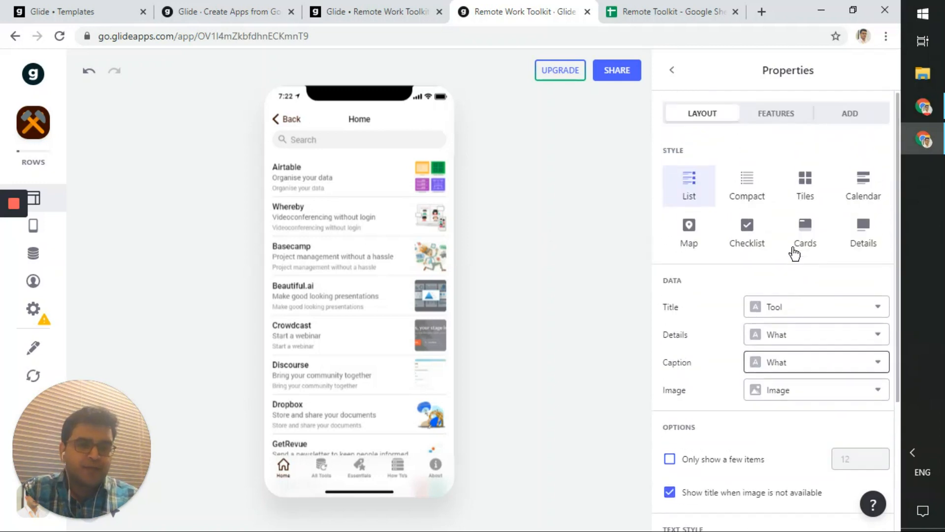
- Try compact, tile and Cards styles for the Home tools, then choose List in a Details layout
click(749, 202)
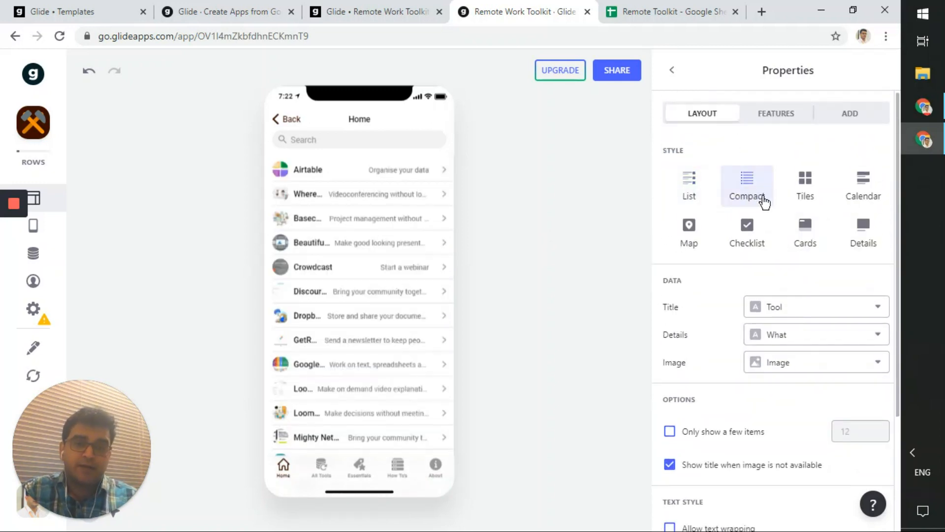
click(804, 200)
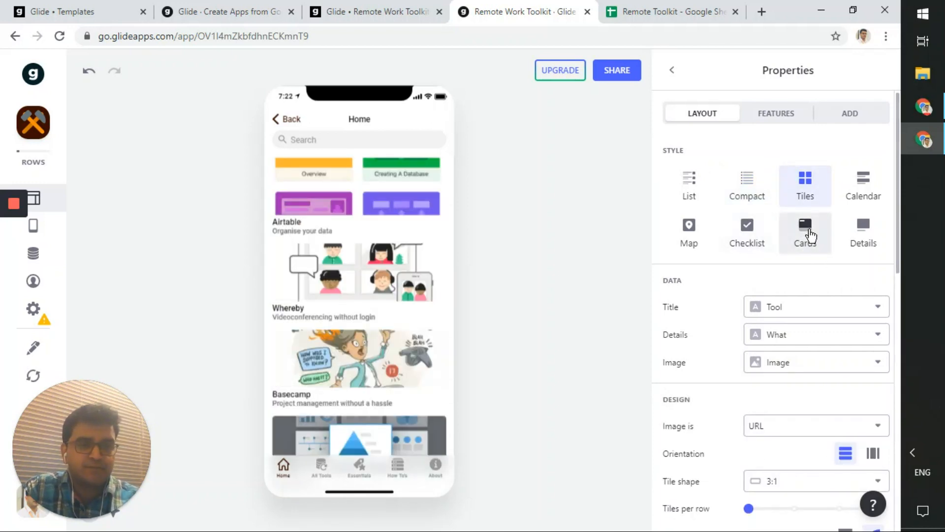
click(810, 237)
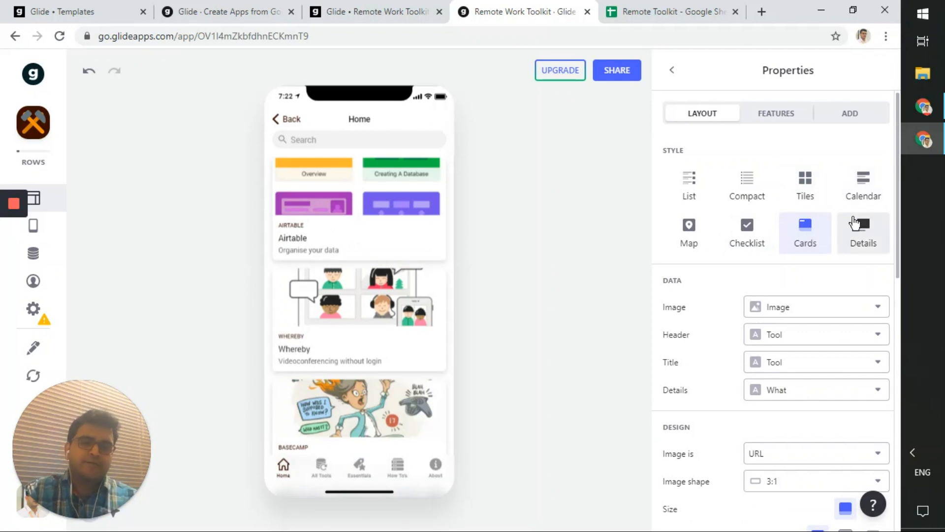
click(692, 199)
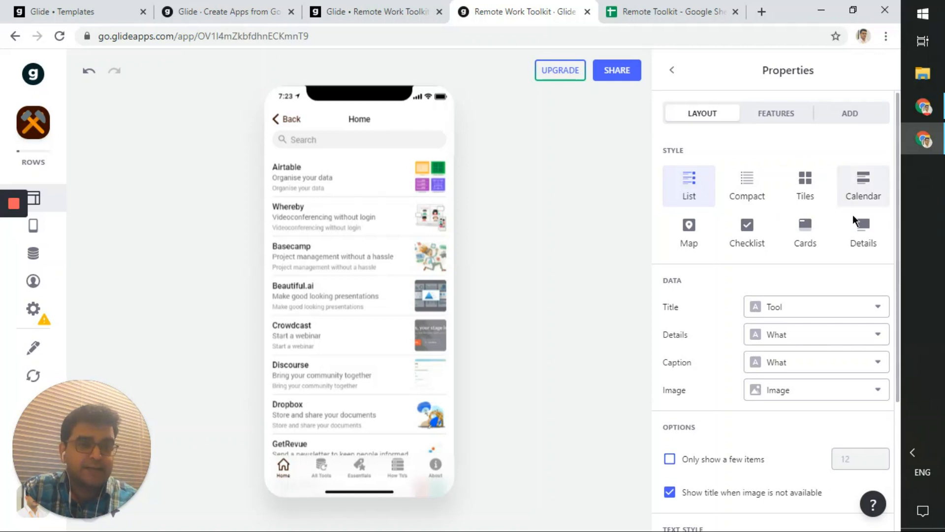
click(857, 235)
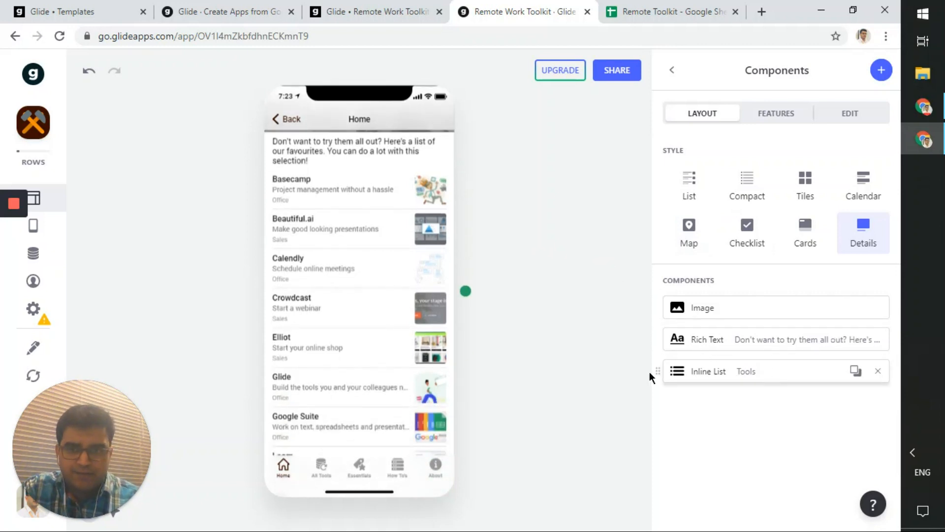
- Open the tools Inline List settings and briefly check the Remote Toolkit spreadsheet
click(742, 379)
scroll(395, 312, up, 3)
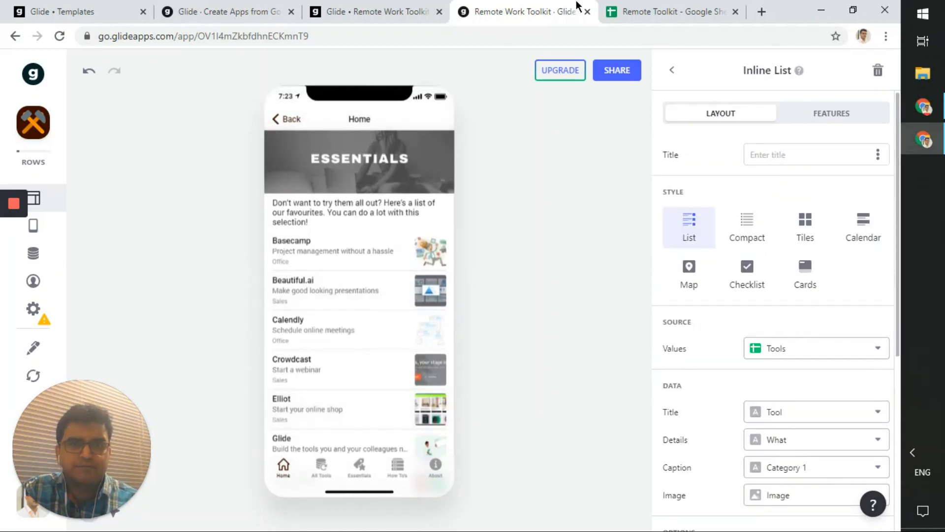
click(660, 12)
click(515, 8)
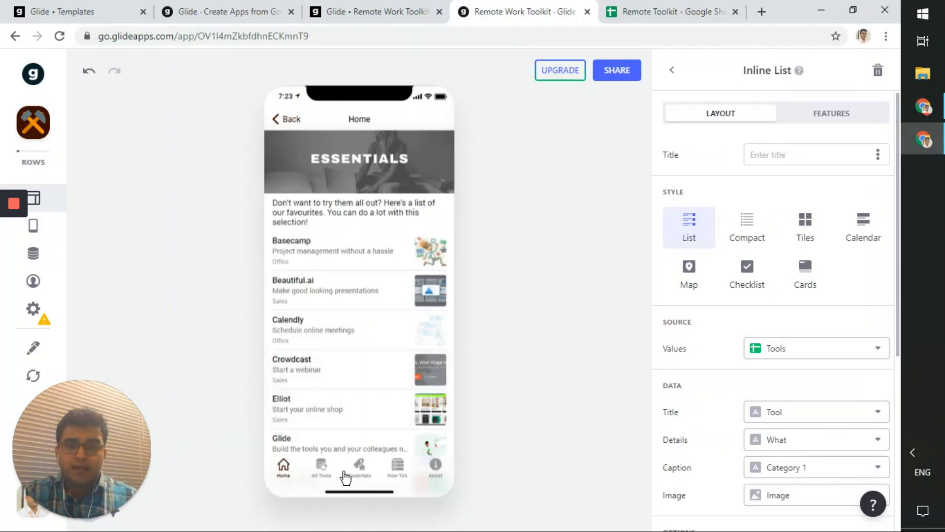
- Preview the Essentials, All Tools and How To's screens, ending on How To's, then show the spreadsheet
click(359, 467)
click(327, 474)
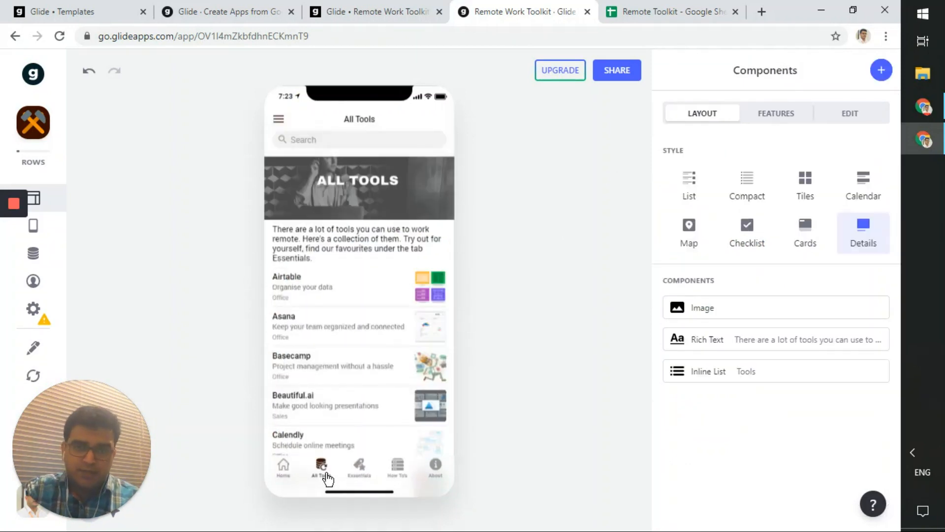
click(406, 477)
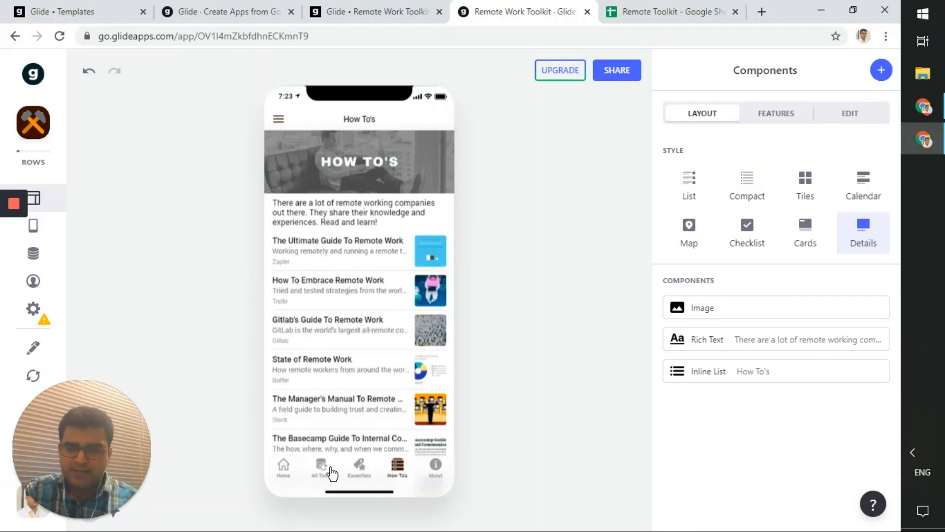
click(359, 475)
click(396, 473)
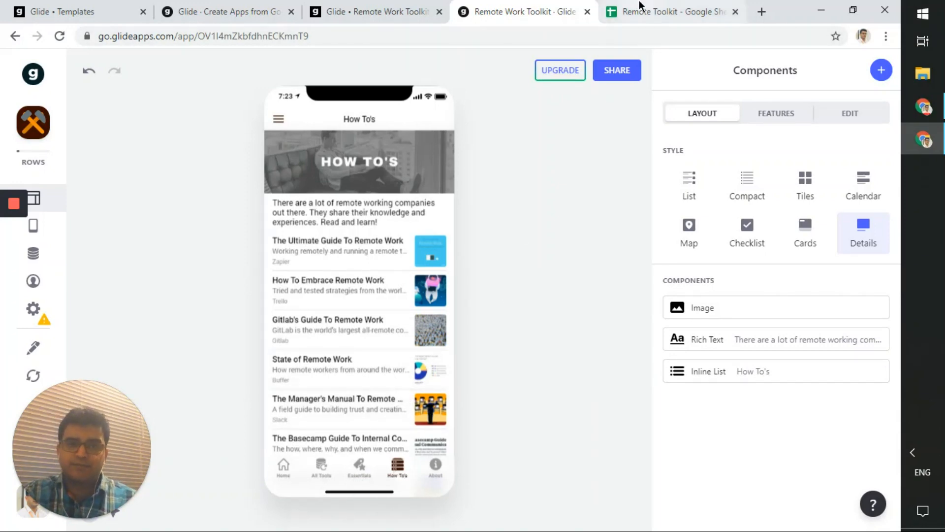
click(669, 11)
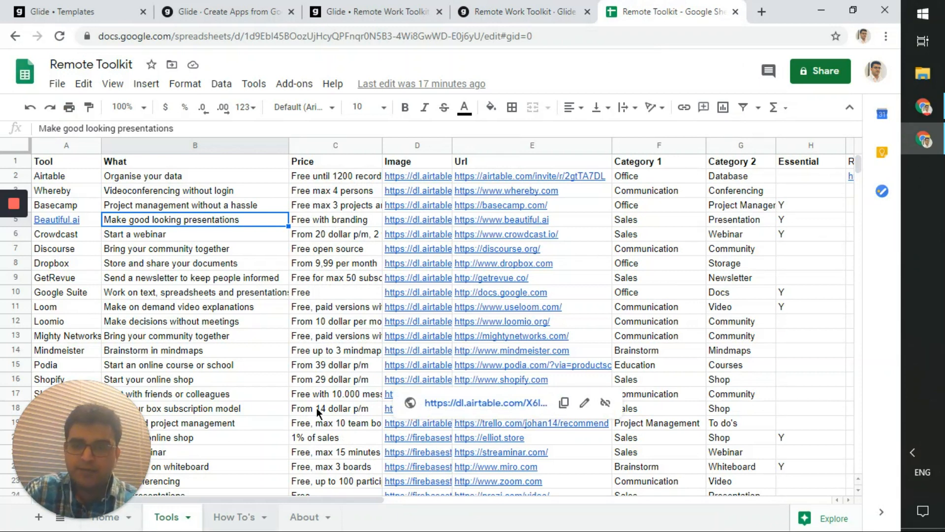
- Inspect the How To's sheet's eight guides (Title, Summary, Source, Url), then return to Glide
click(493, 11)
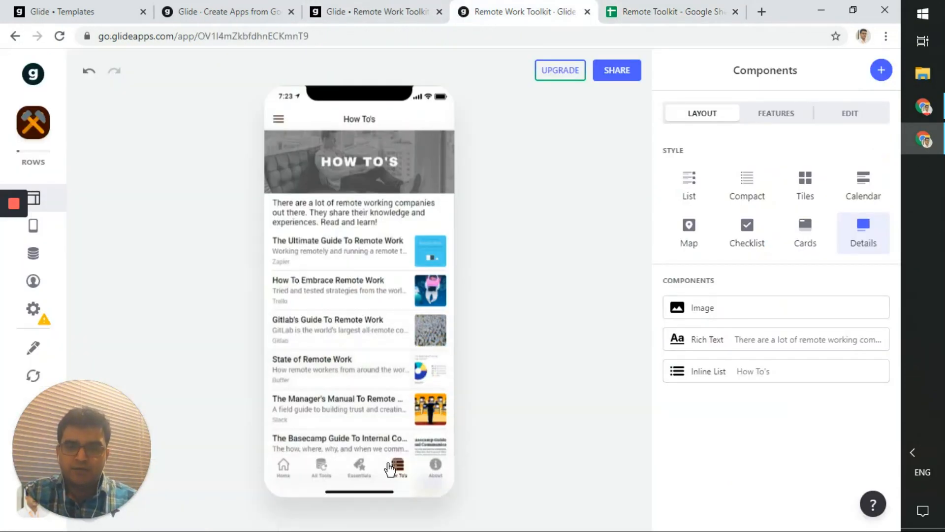
click(619, 15)
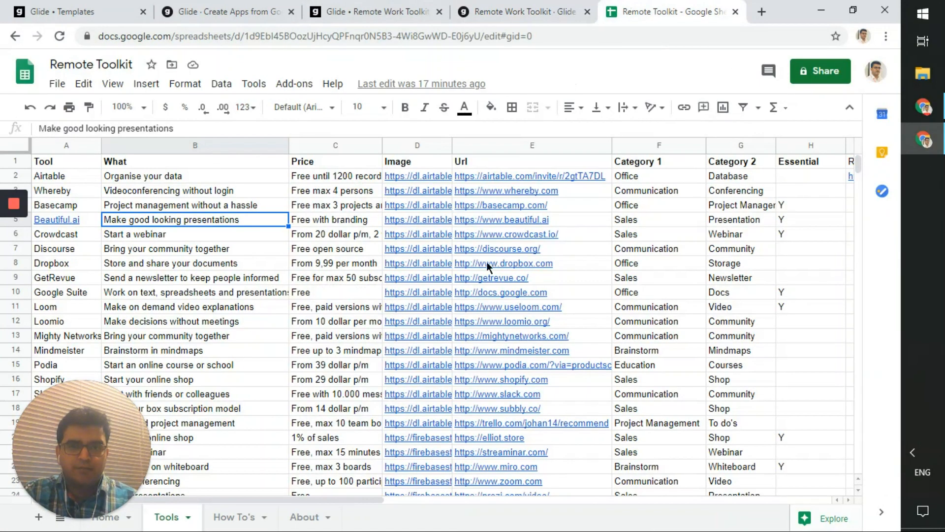
click(236, 528)
click(324, 347)
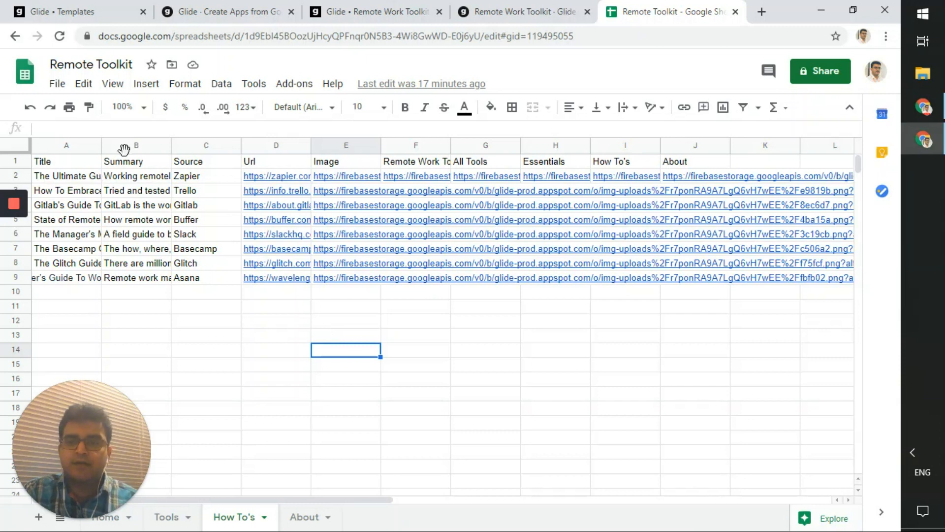
click(509, 10)
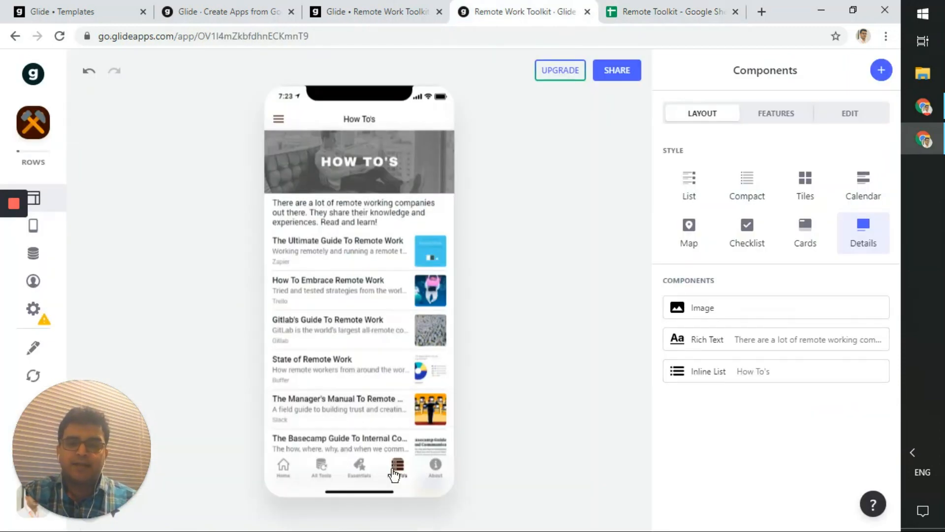
- Open The Ultimate Guide To Remote Work detail page, go back, then preview the About screen
click(368, 266)
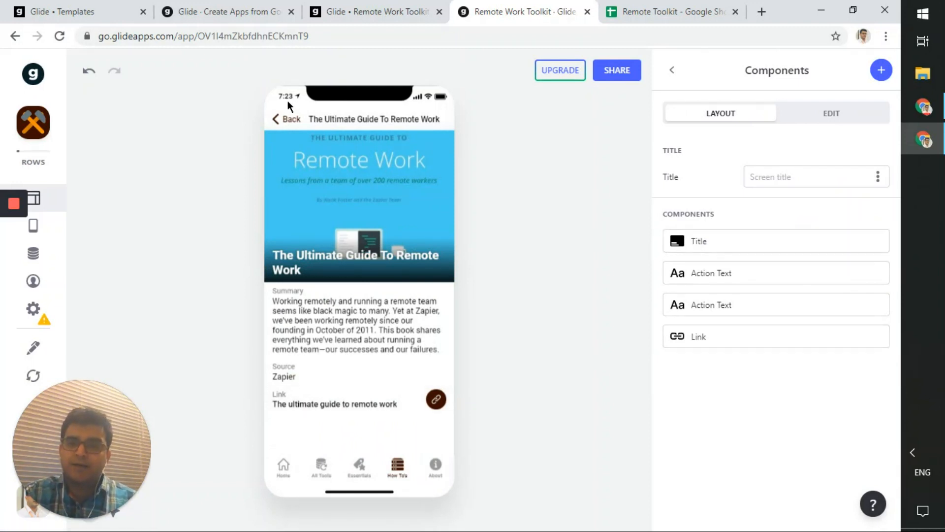
click(288, 119)
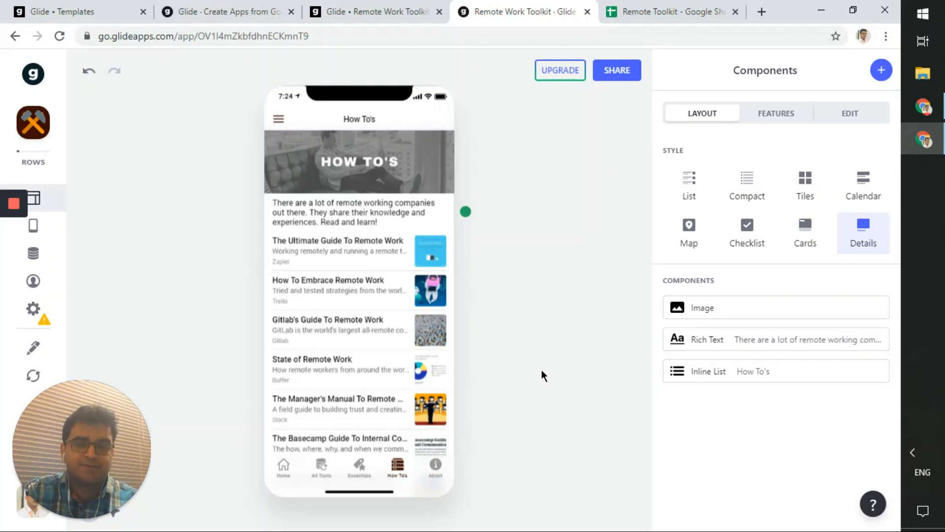
click(437, 466)
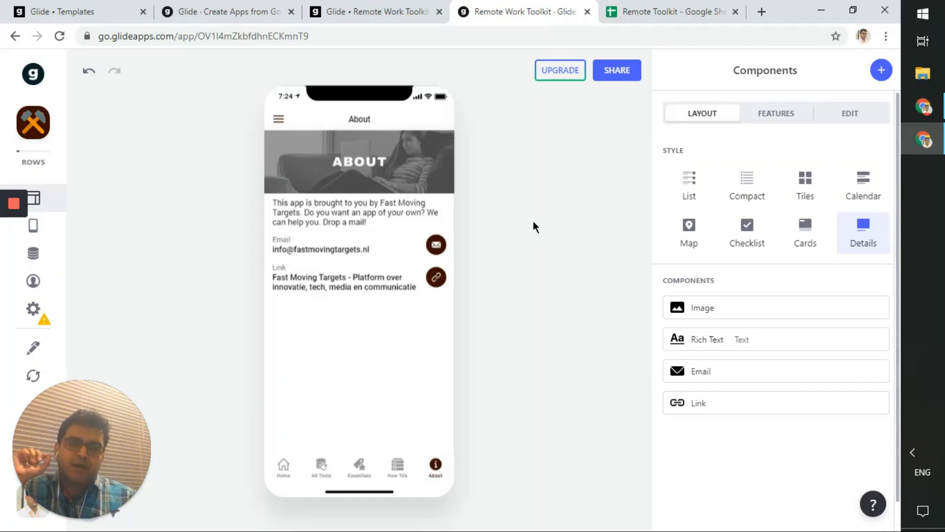
click(709, 7)
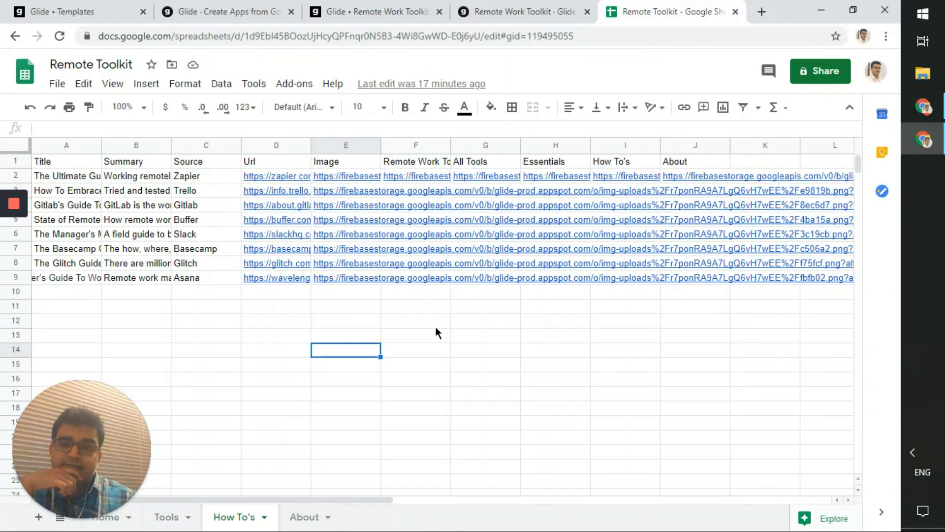
click(300, 524)
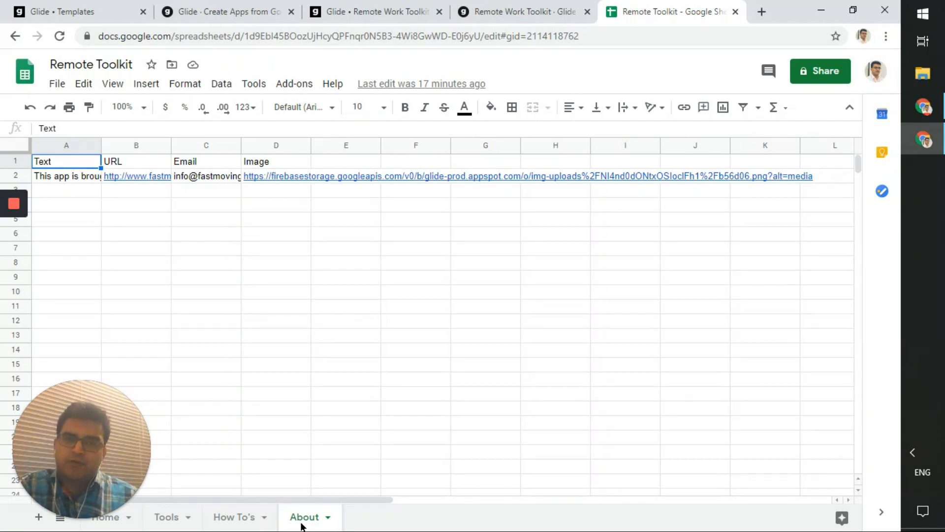
click(496, 8)
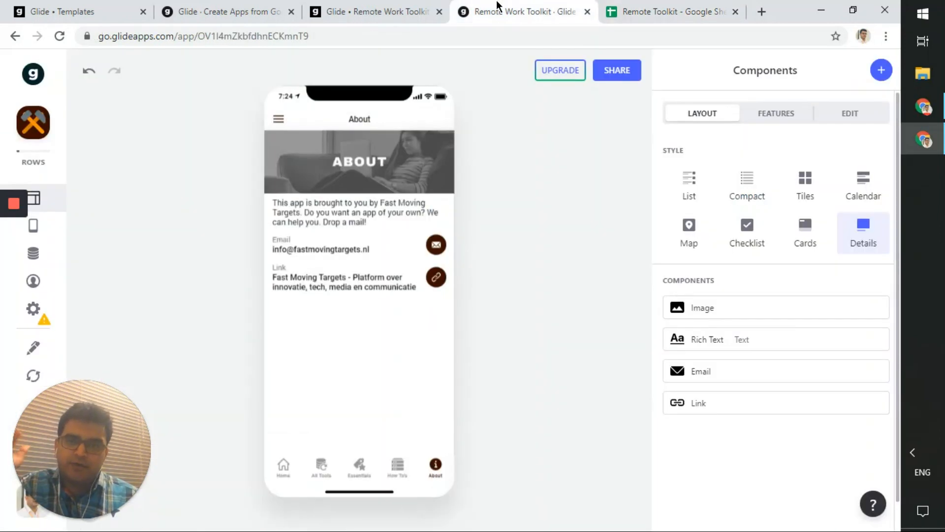
click(625, 5)
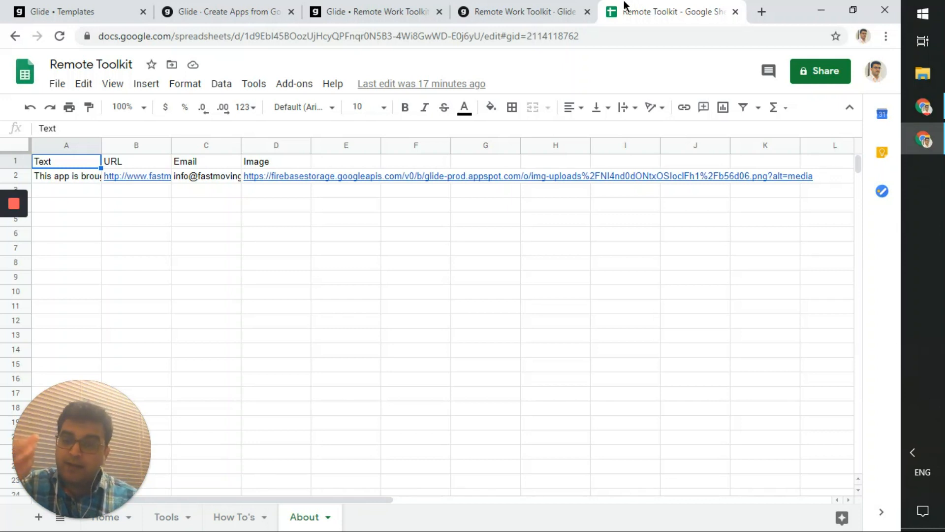
click(576, 7)
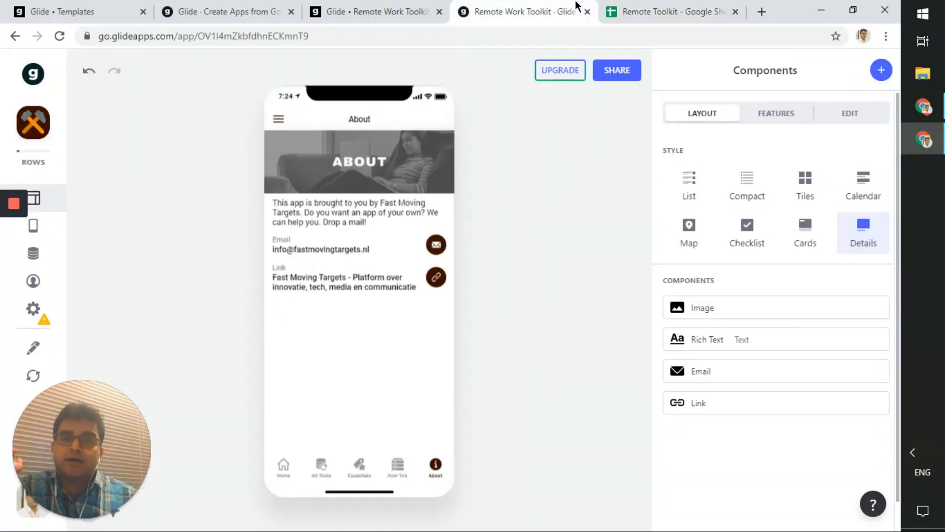
click(622, 6)
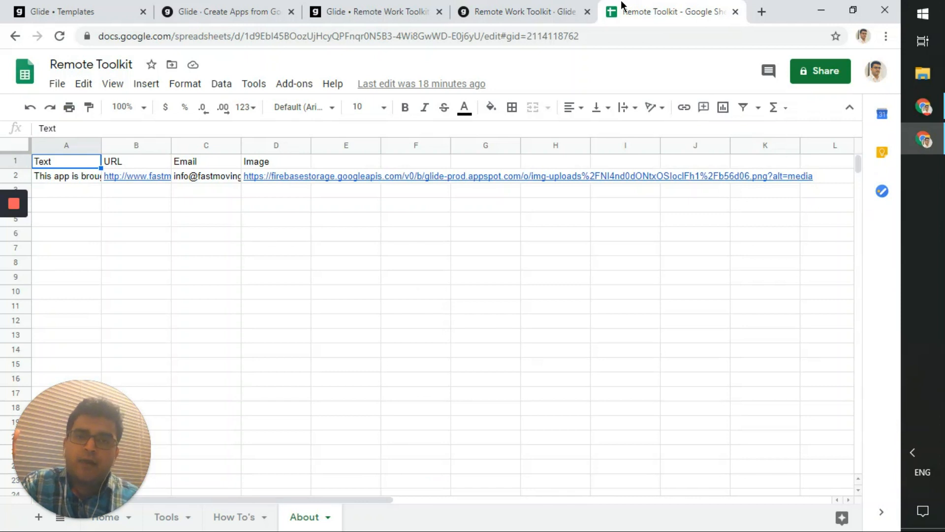
click(555, 7)
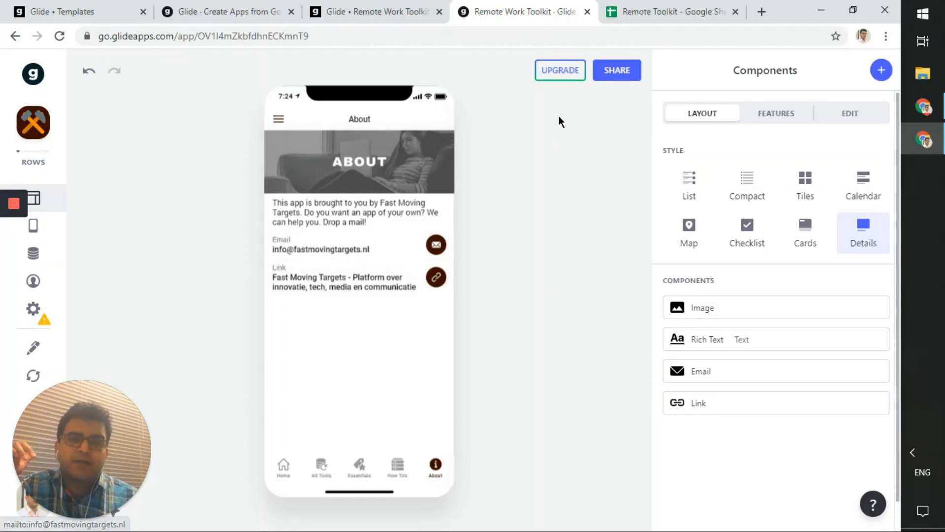
click(620, 7)
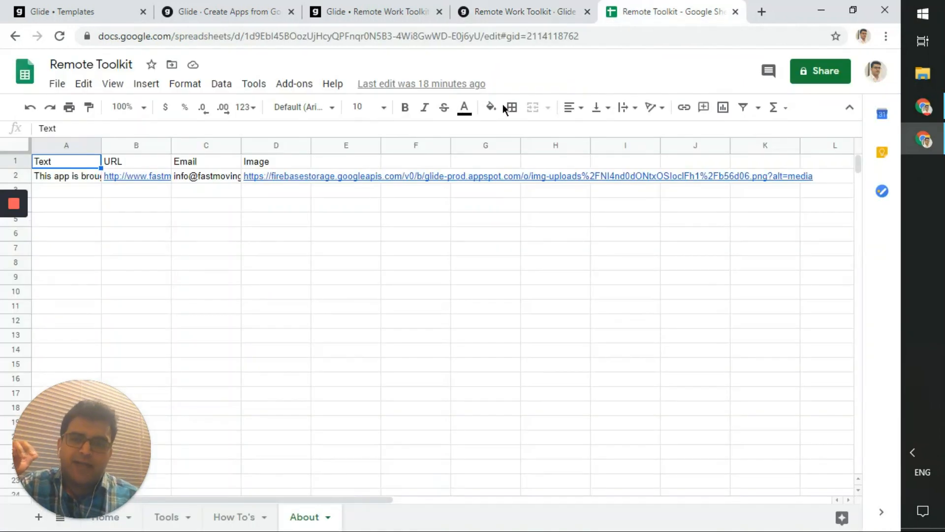
click(211, 190)
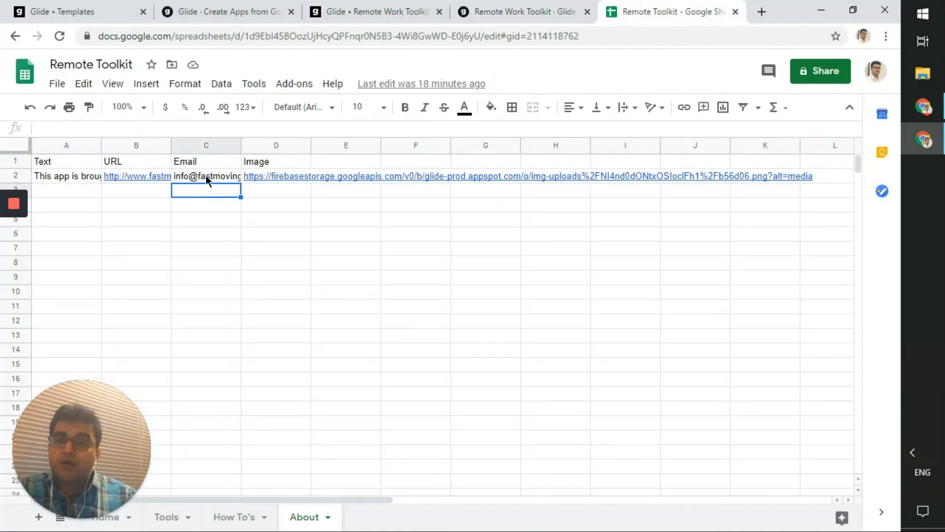
click(206, 175)
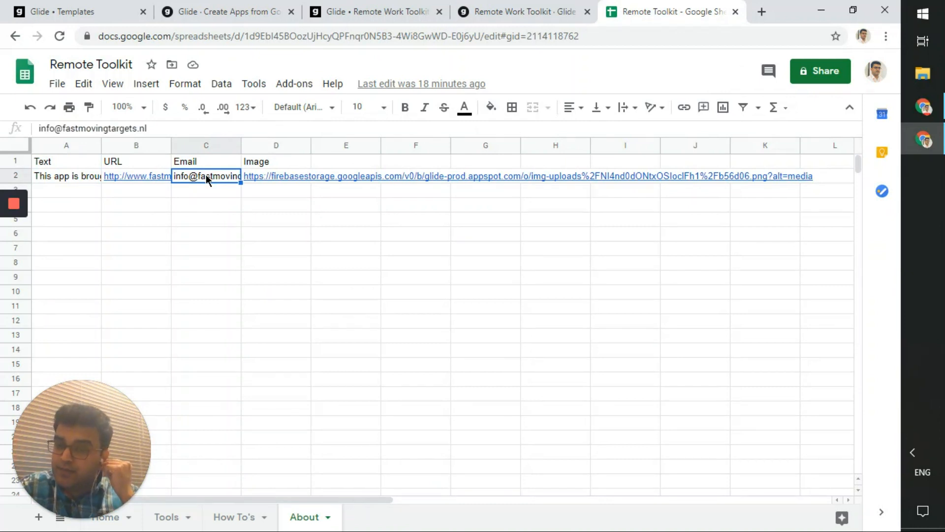
click(500, 10)
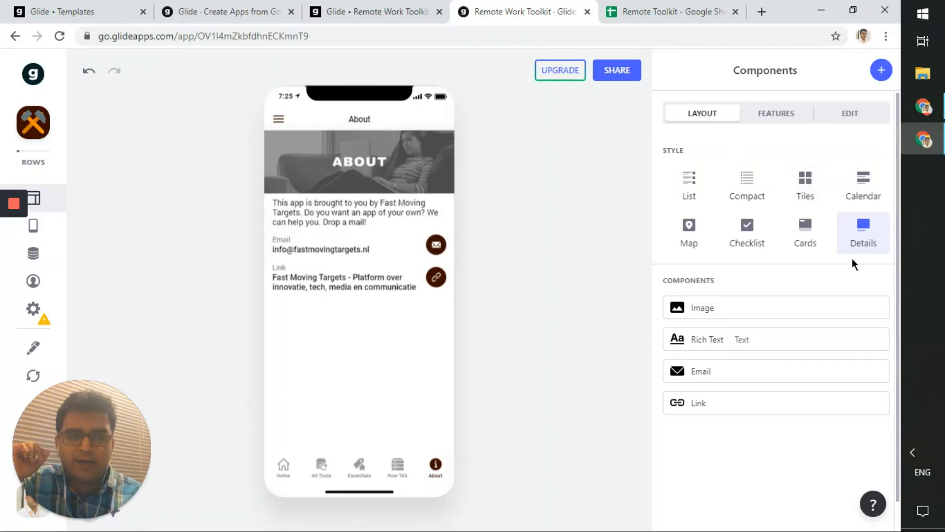
- Inspect the Email component's recipient (Email), subject, body, BCC, title and visibility, then return to the components list
click(736, 376)
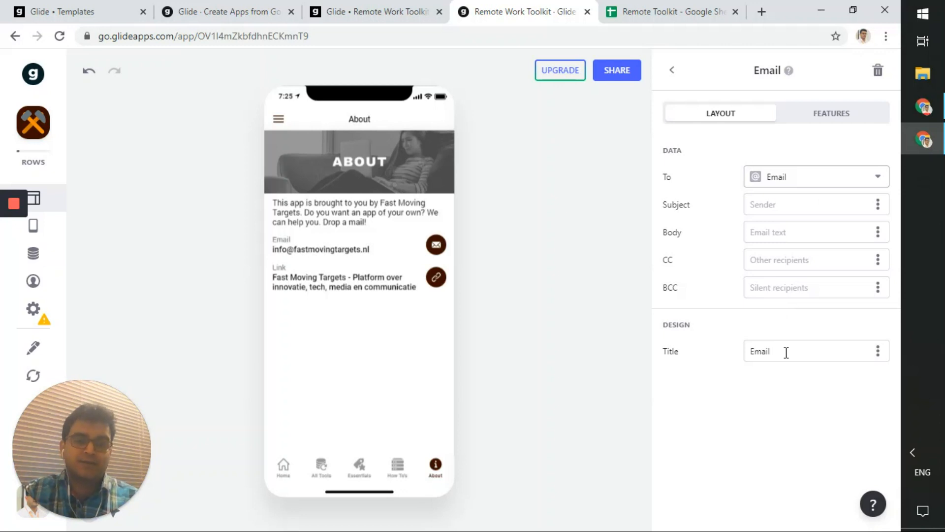
click(801, 189)
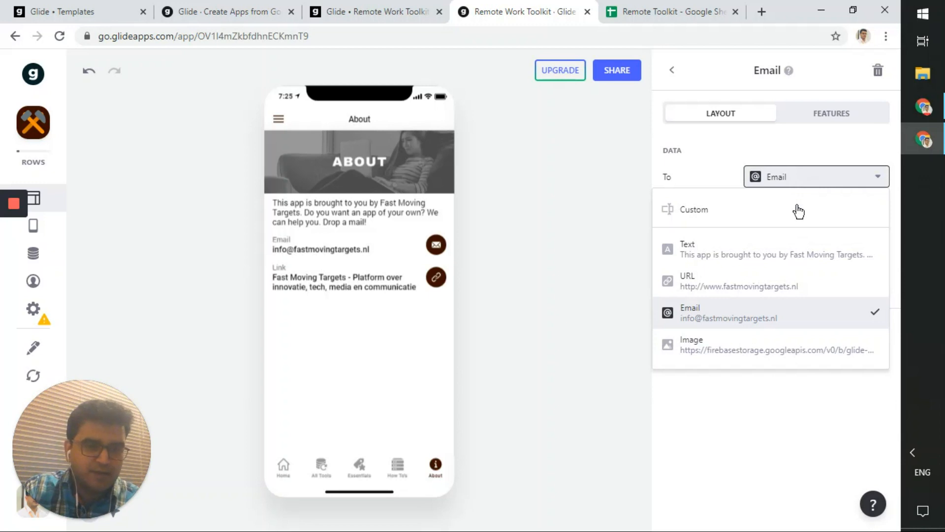
click(817, 176)
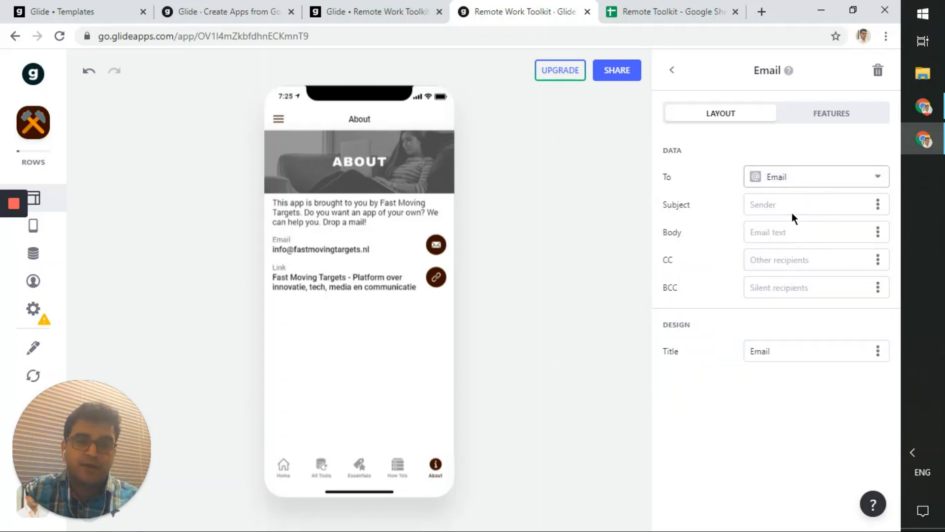
click(775, 204)
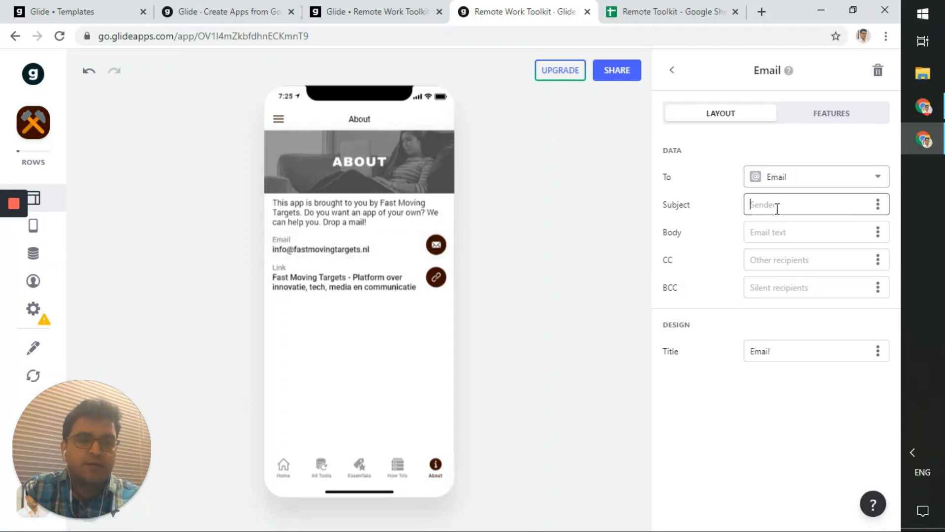
click(778, 233)
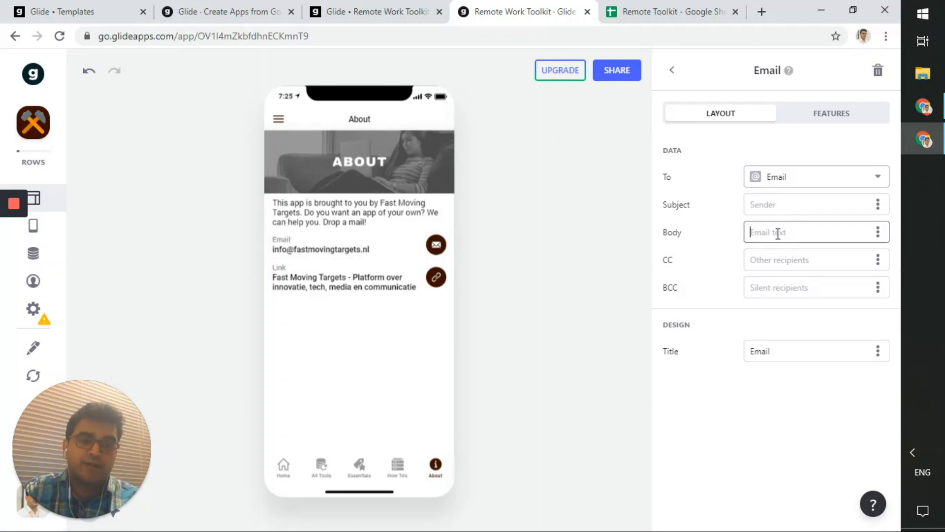
click(780, 286)
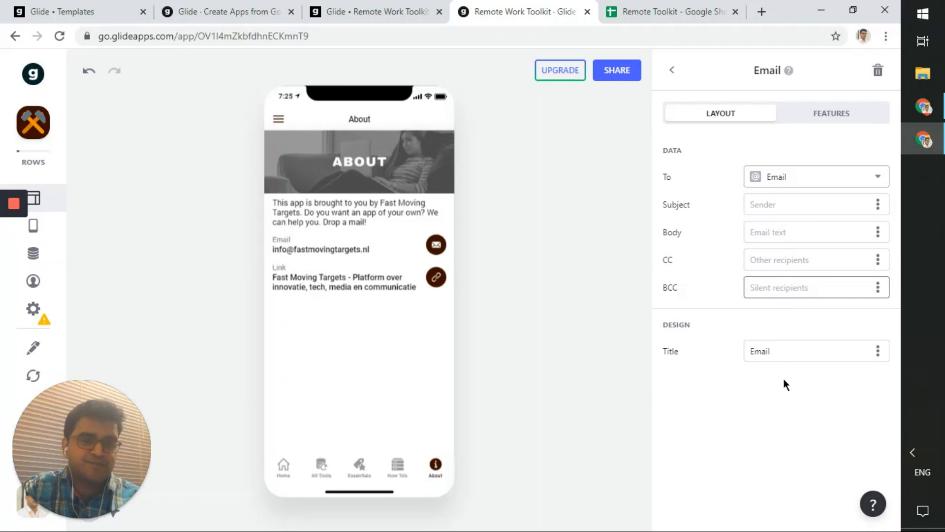
click(796, 352)
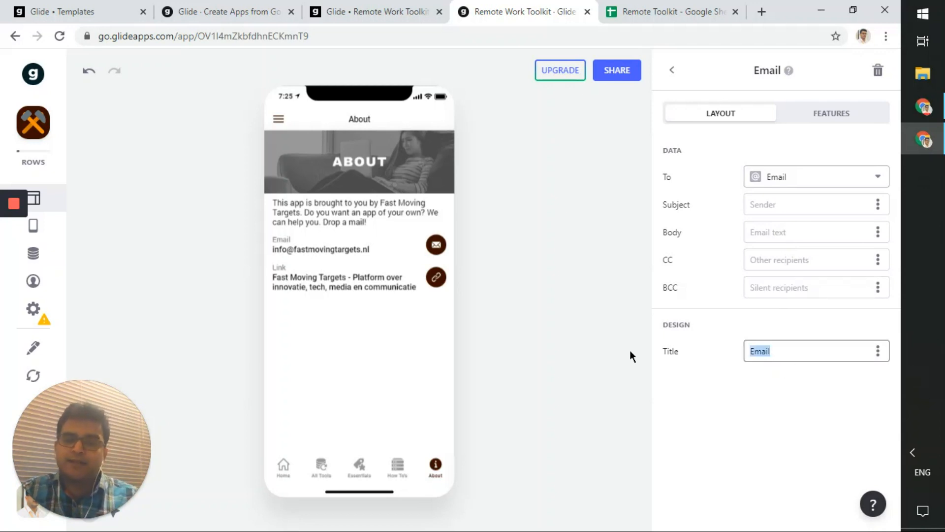
click(793, 119)
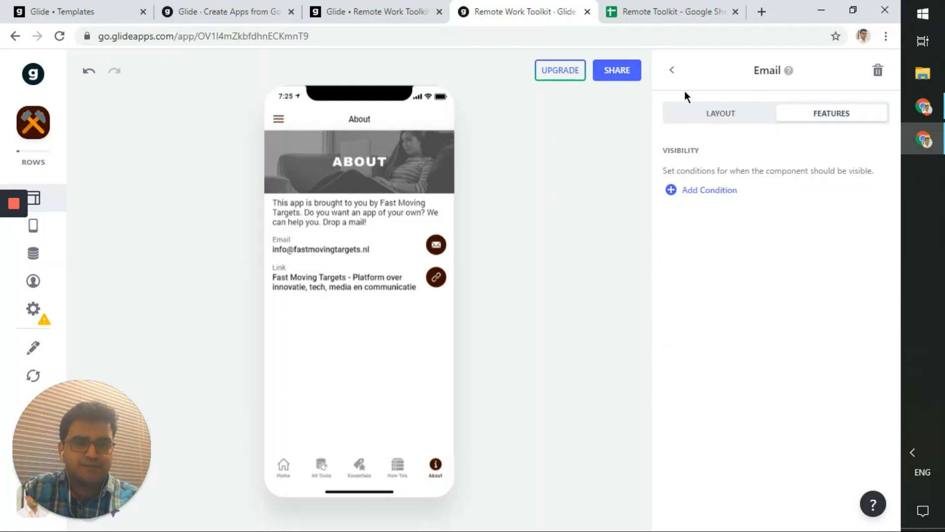
click(673, 71)
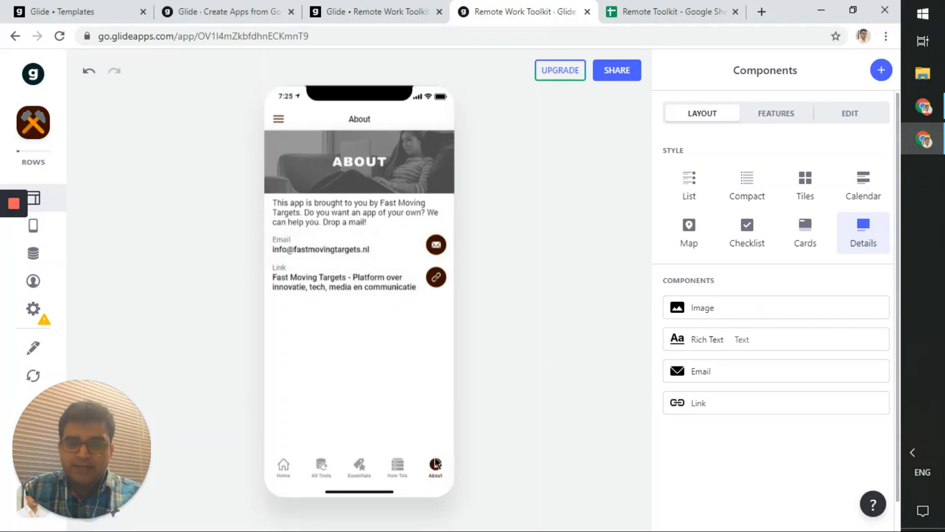
- Navigate the preview from Essentials to Home, then to the Sales tool list via the side menu
click(296, 465)
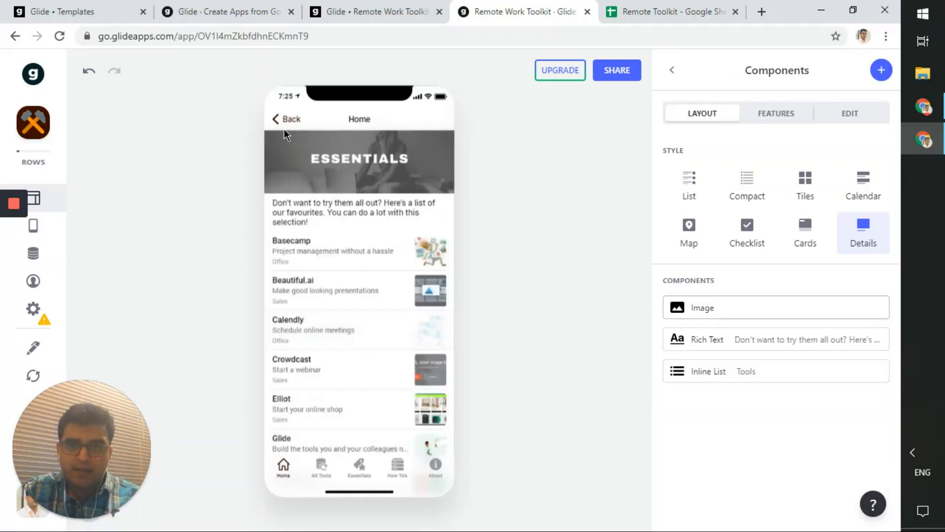
click(281, 469)
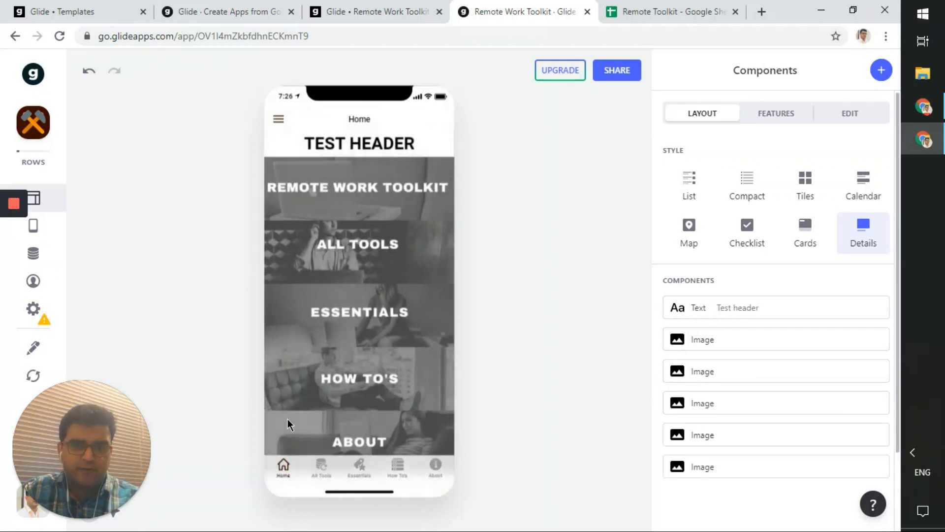
click(279, 121)
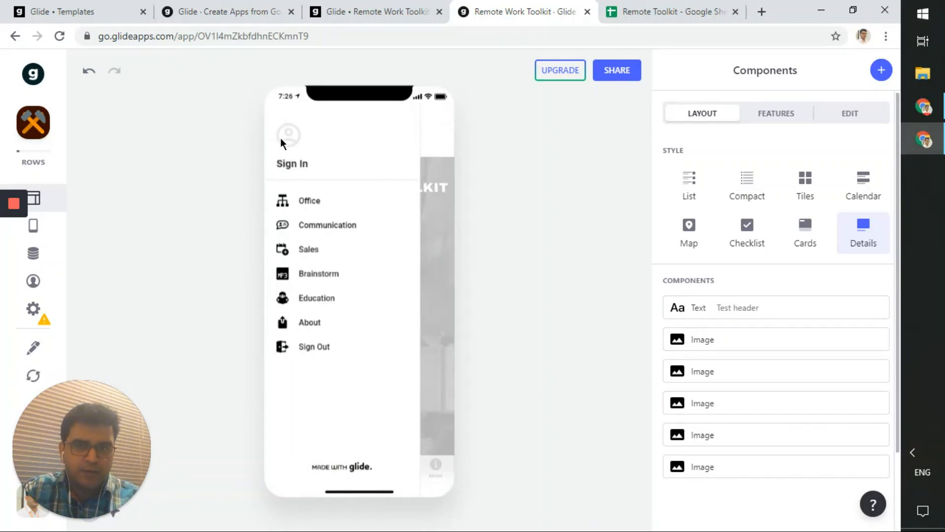
click(309, 251)
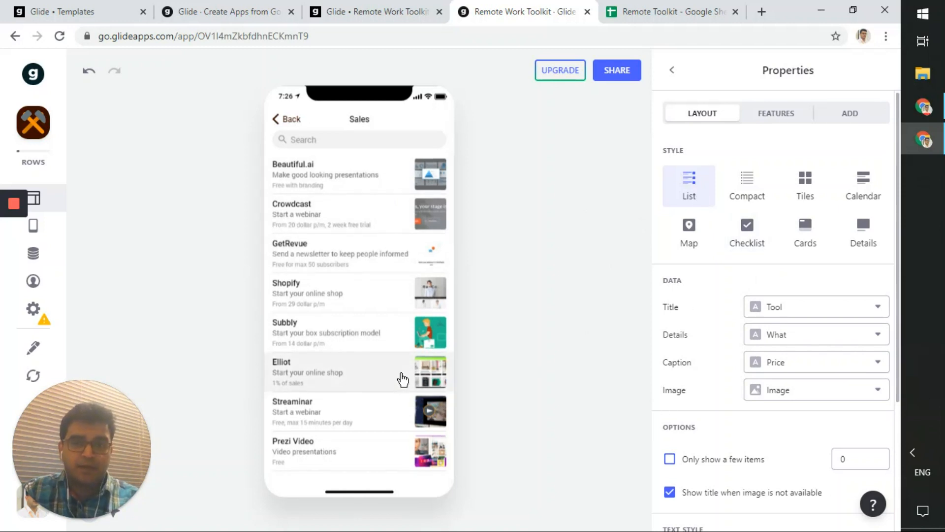
scroll(402, 379, down, 1)
scroll(402, 379, up, 1)
click(639, 6)
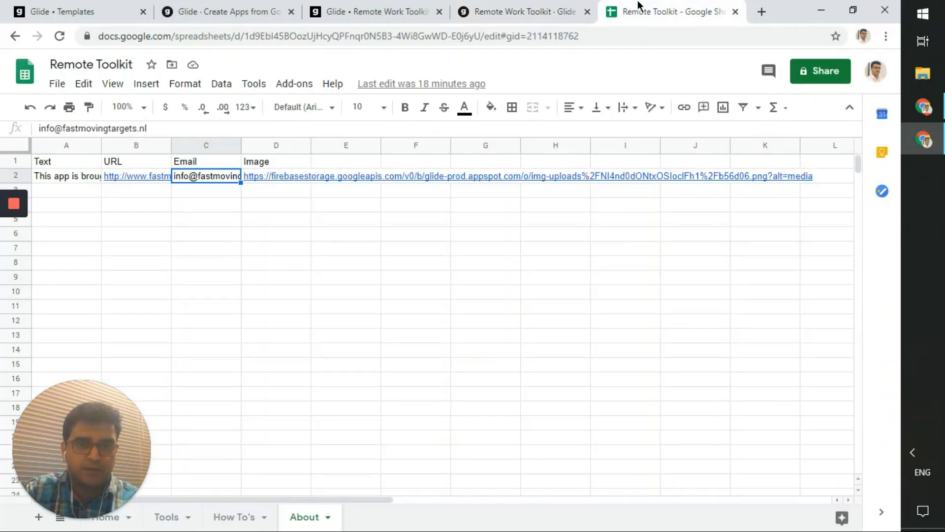
- Open the Tools sheet, then return the Glide preview home and open its side navigation
click(166, 517)
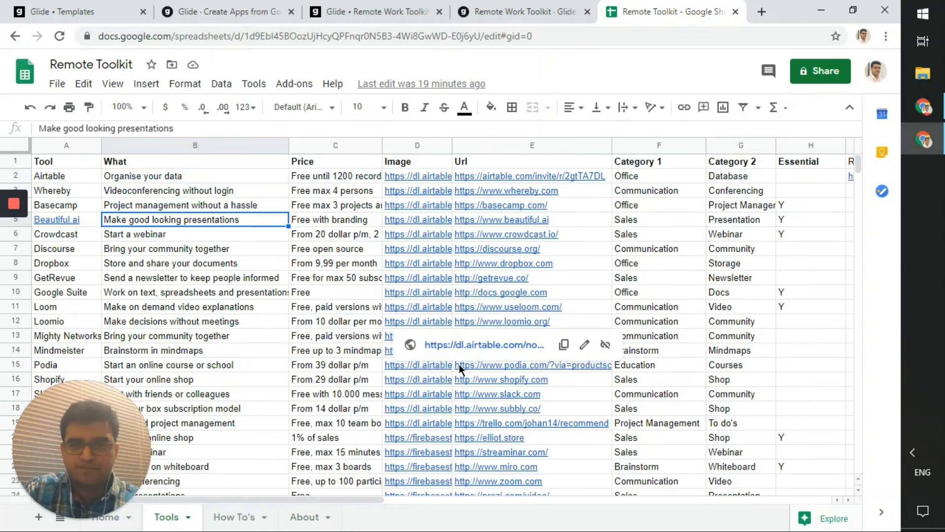
click(556, 14)
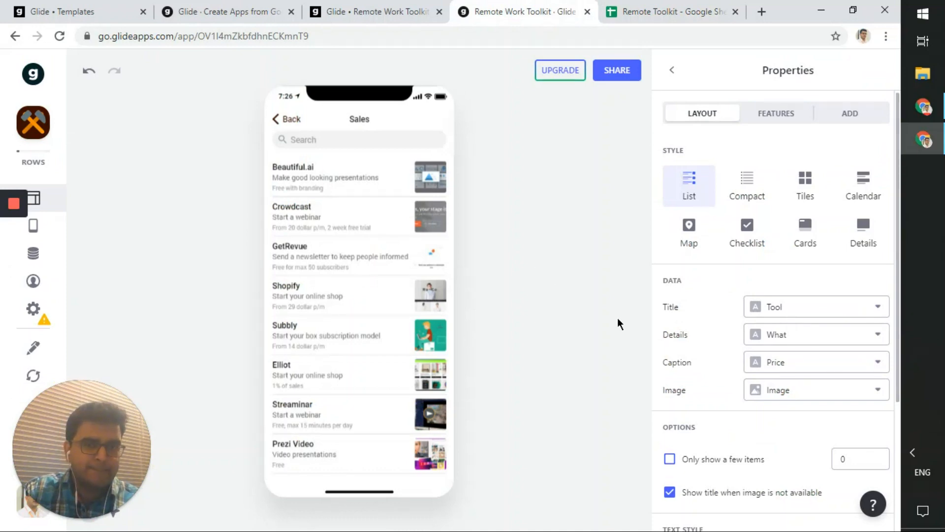
click(619, 10)
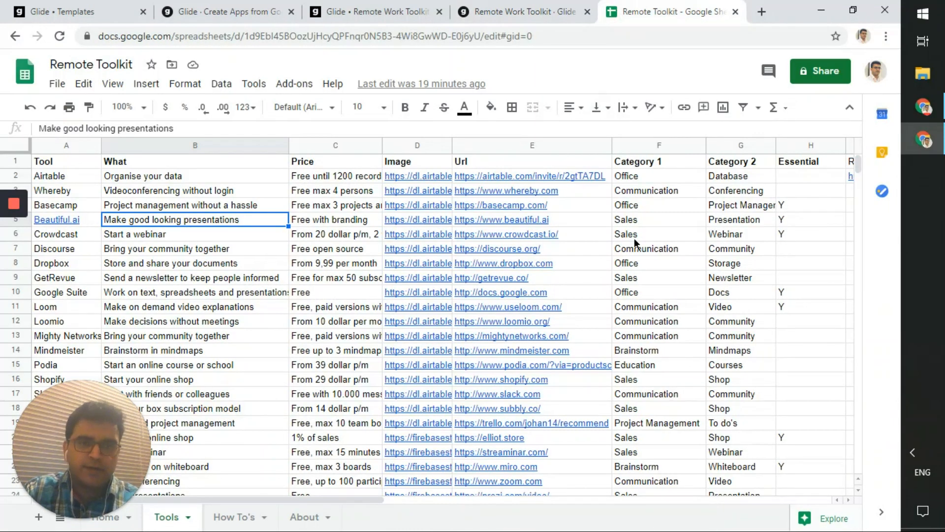
click(512, 8)
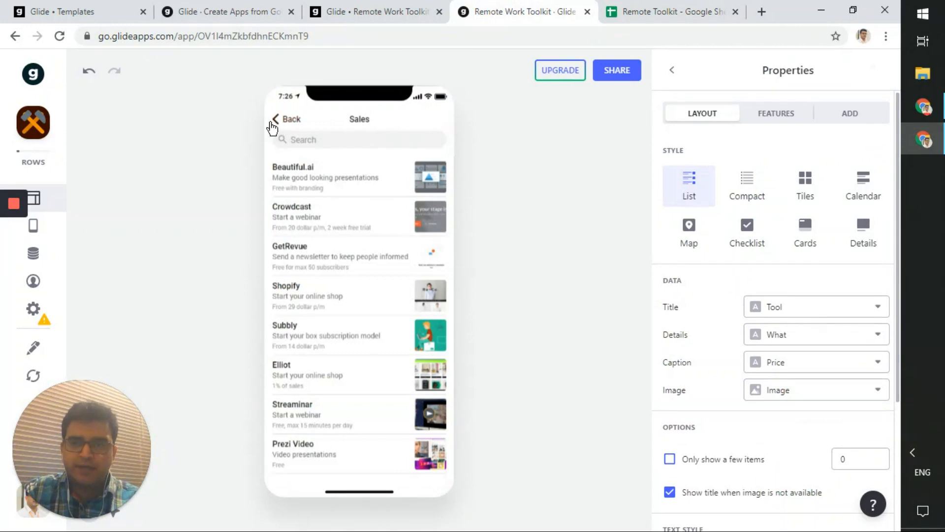
click(289, 125)
click(278, 124)
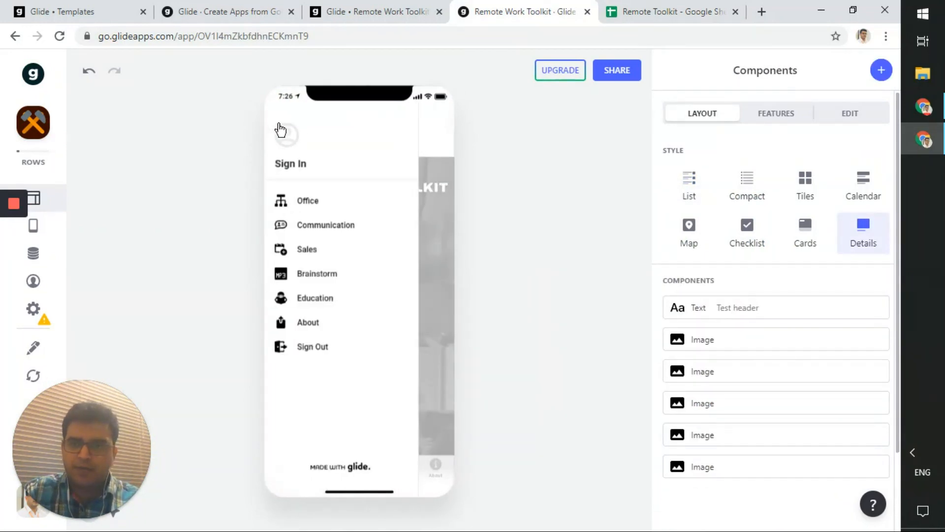
- Check Category 1 values: Office in F4 and F8, Sales in F6 and F9
click(710, 9)
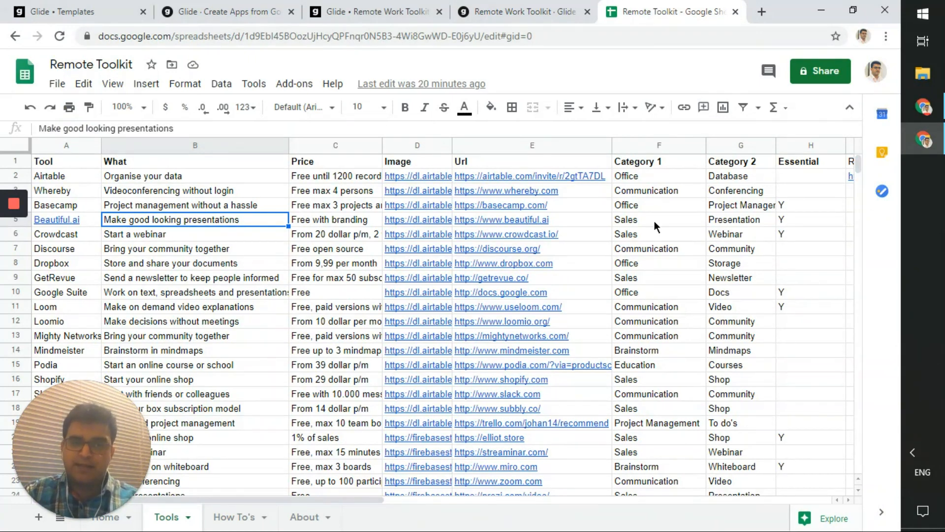
click(661, 147)
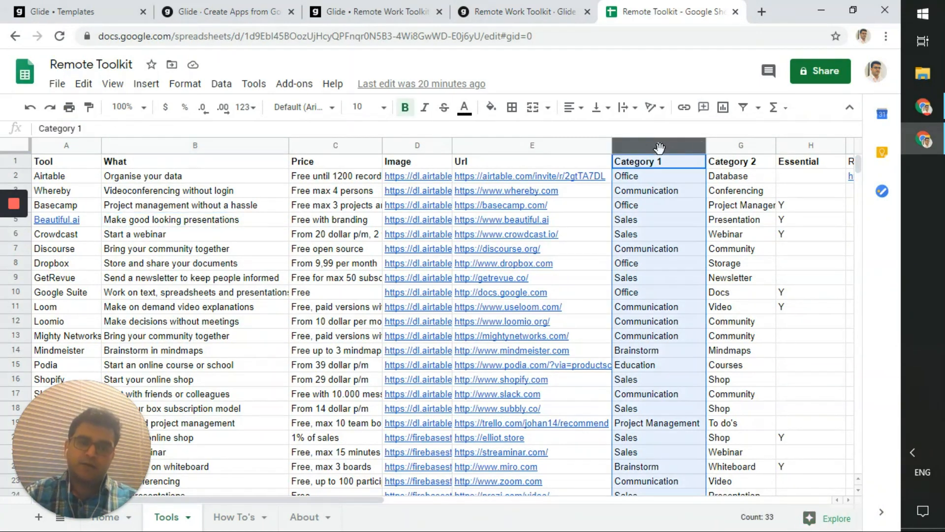
click(651, 282)
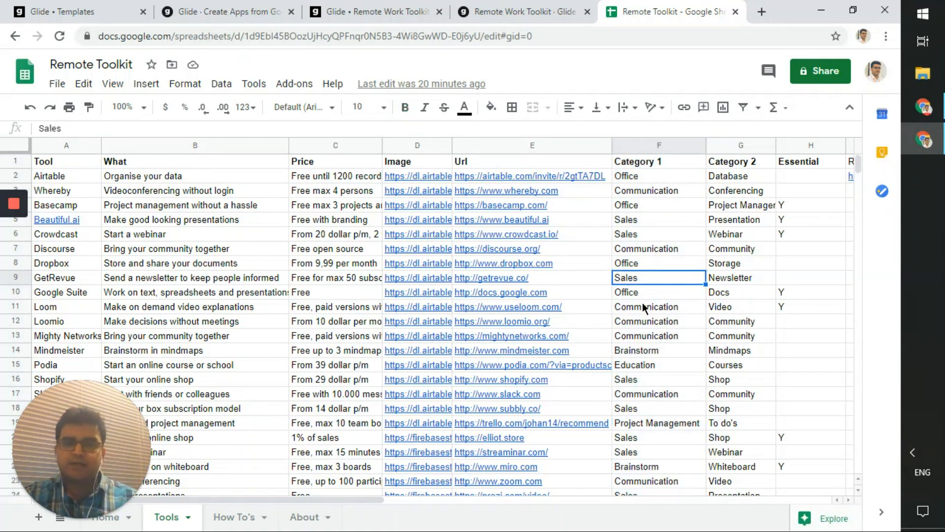
click(643, 209)
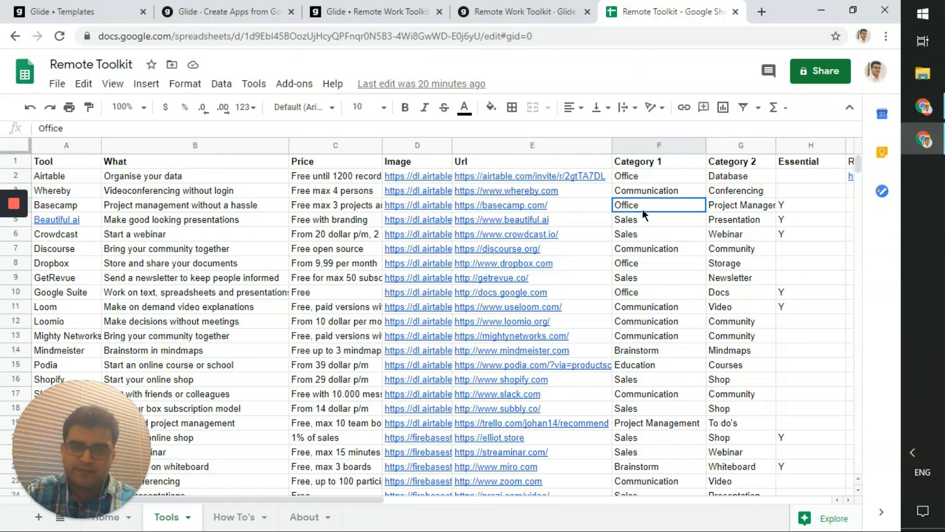
click(645, 234)
click(649, 257)
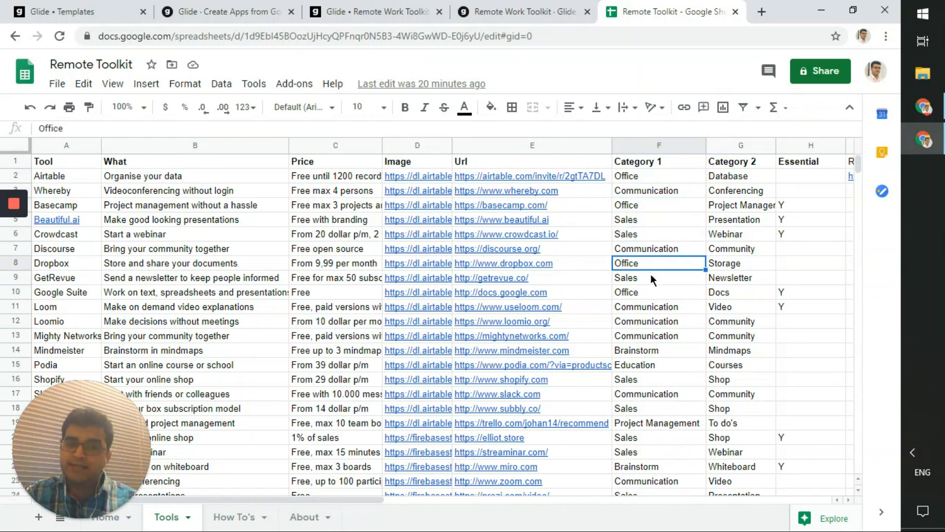
click(651, 279)
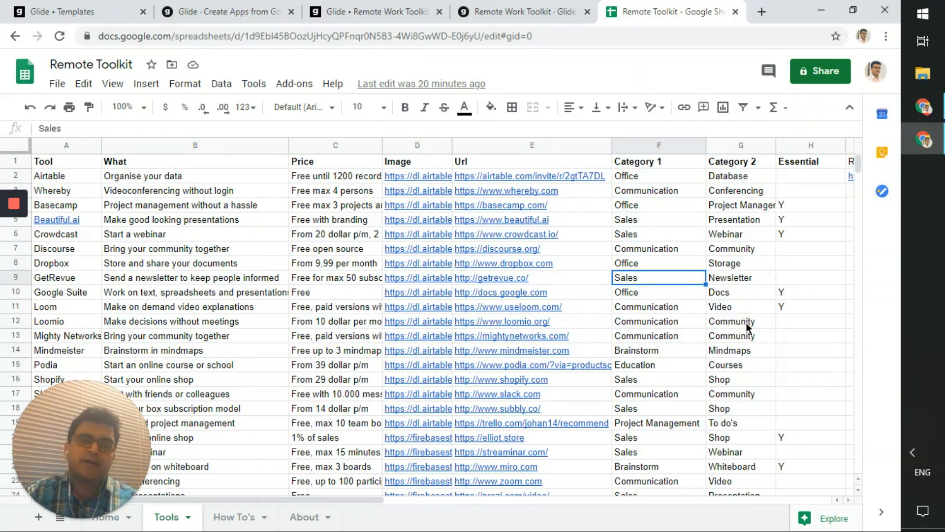
click(526, 11)
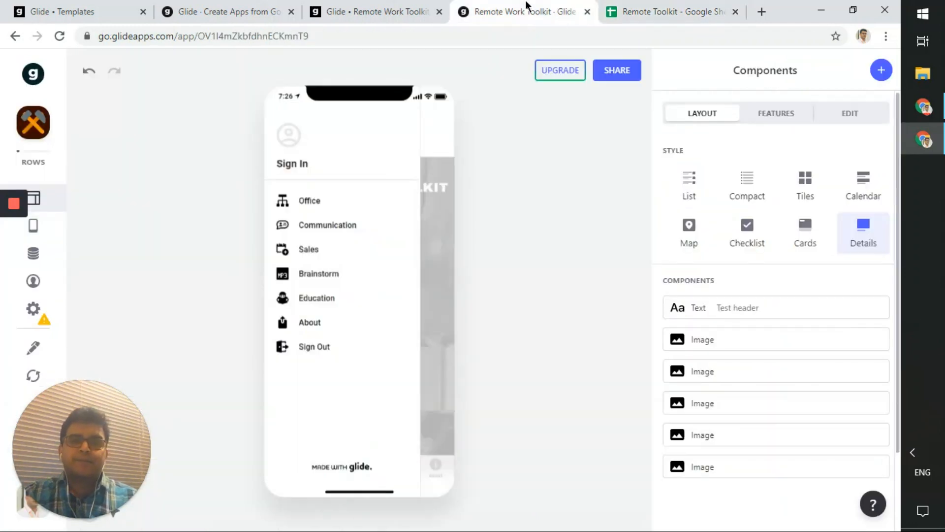
- Open the Sales tool list and show its Category 1 is Sales filter under Features
click(311, 250)
scroll(344, 347, down, 1)
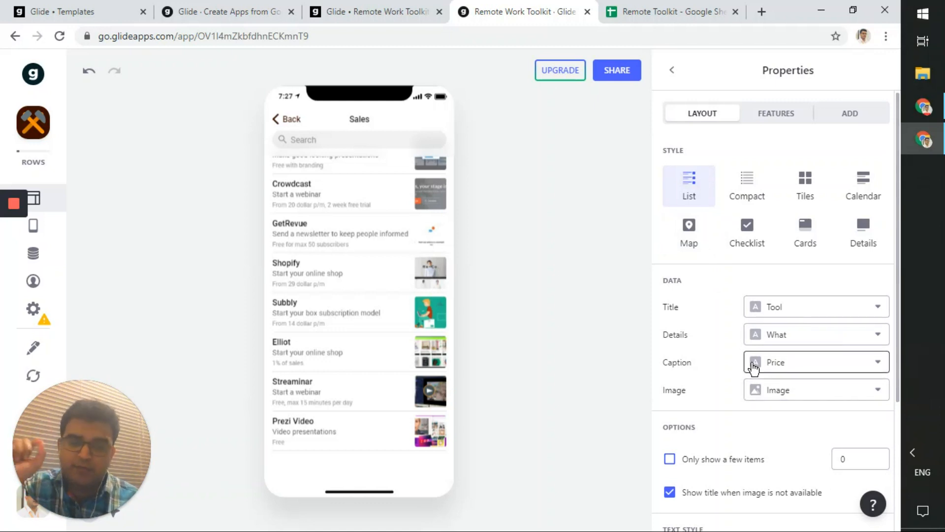
click(782, 116)
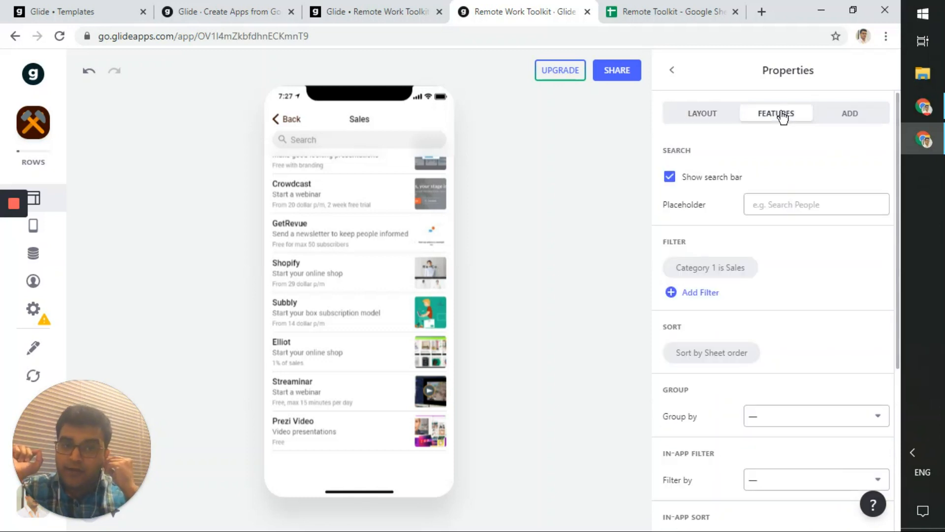
- Open the filter editor, keeping Category 1 as the column and 'is' as the comparison
click(725, 278)
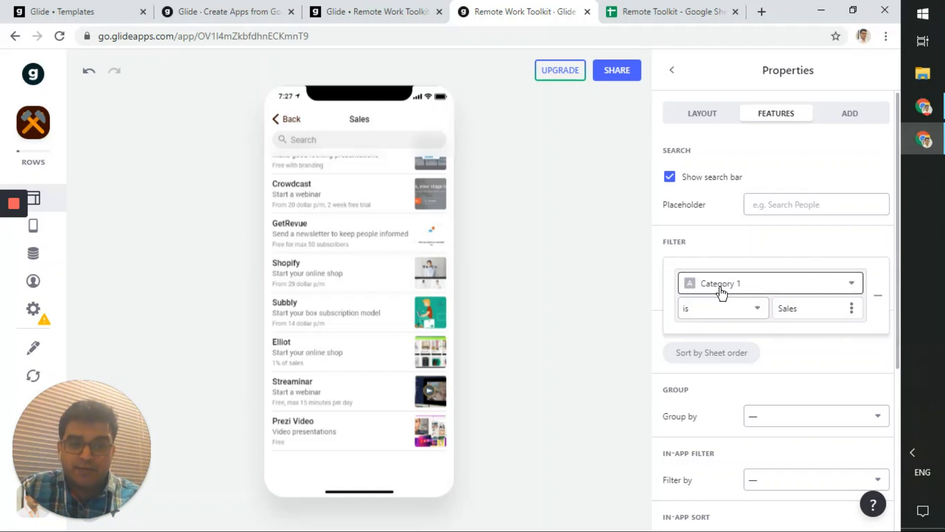
click(722, 290)
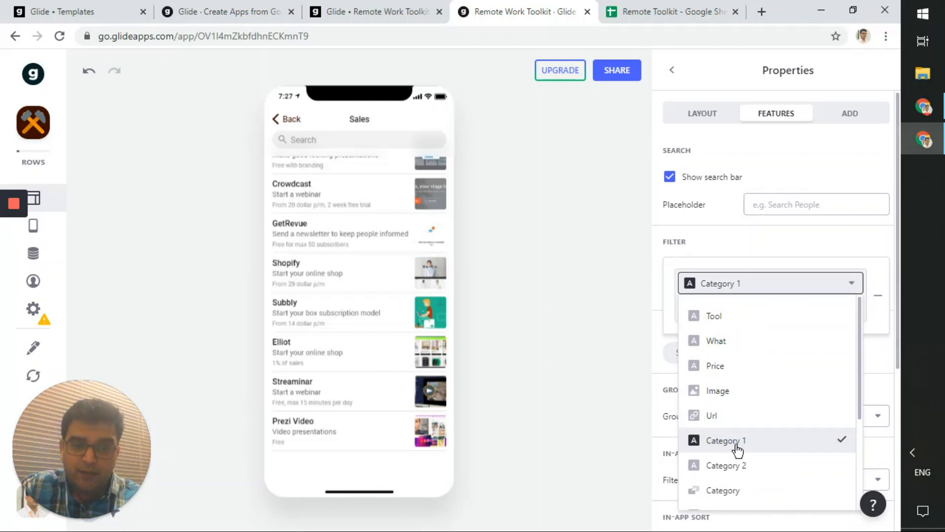
click(757, 289)
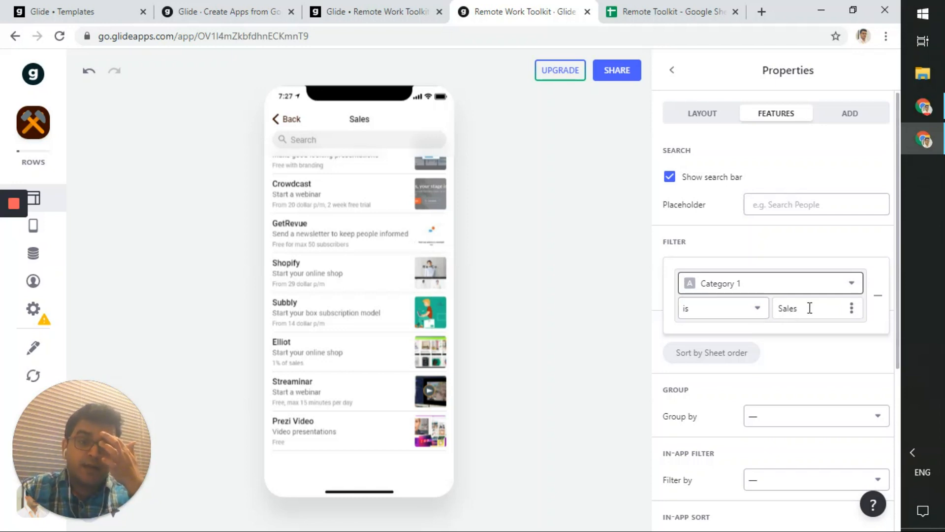
click(765, 310)
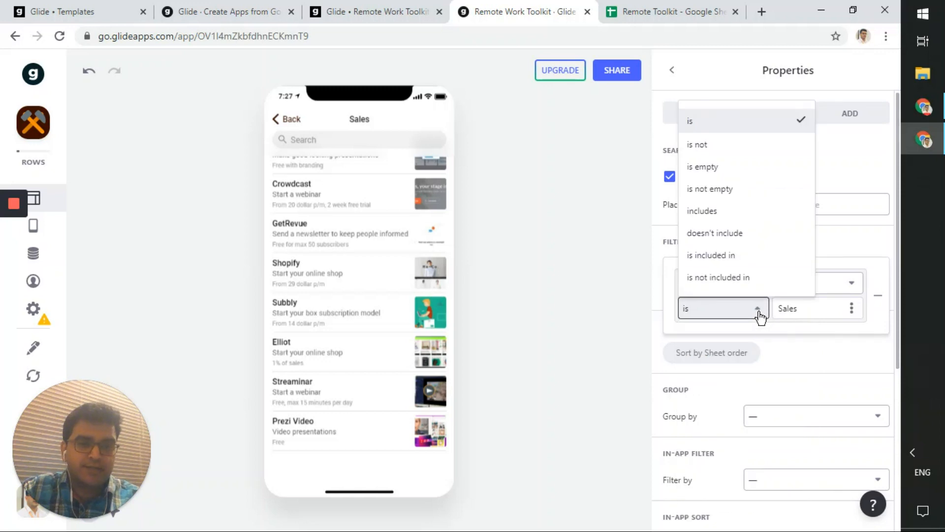
click(762, 311)
click(813, 311)
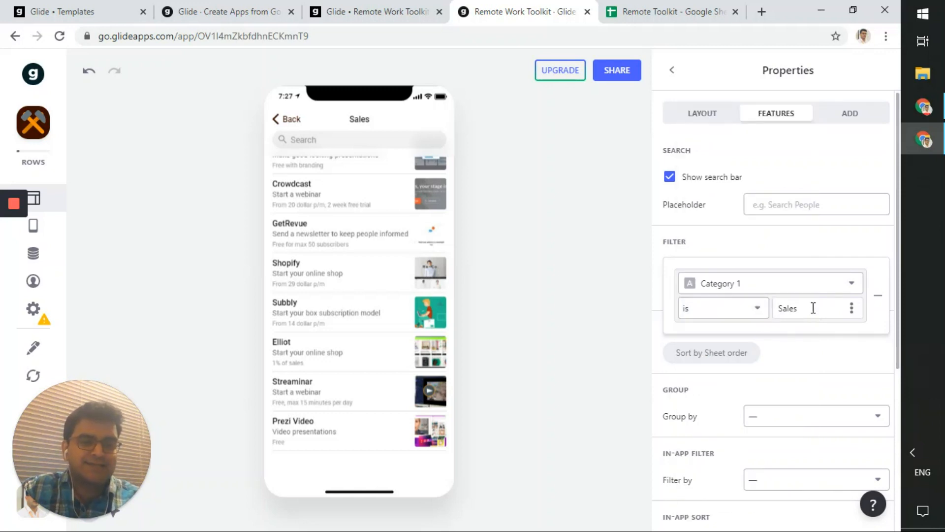
click(656, 7)
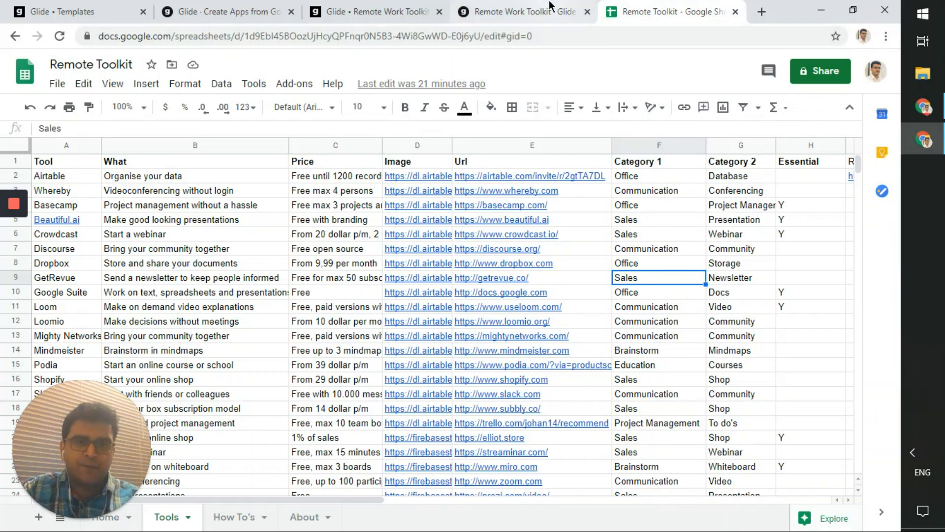
click(512, 10)
- Test Office as the filter value, then change it back to Sales and apply
key(ctrl+a)
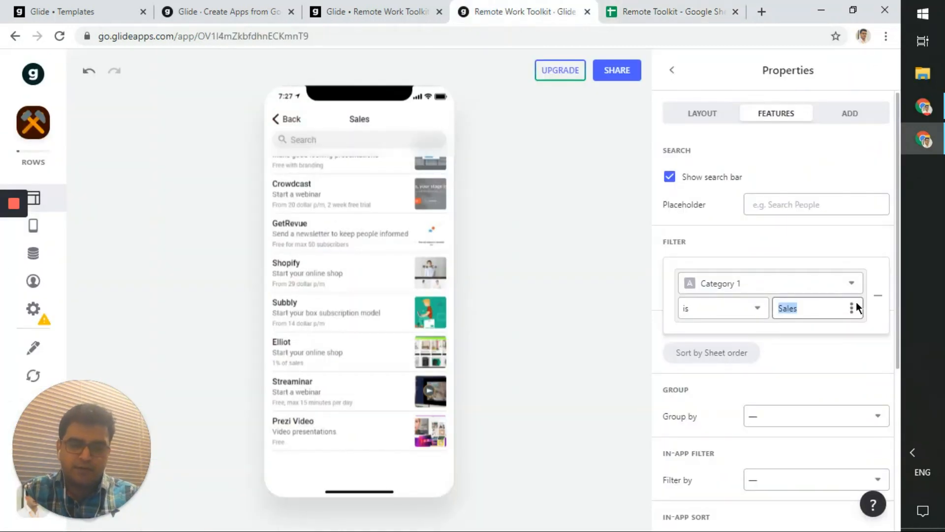
text(Office)
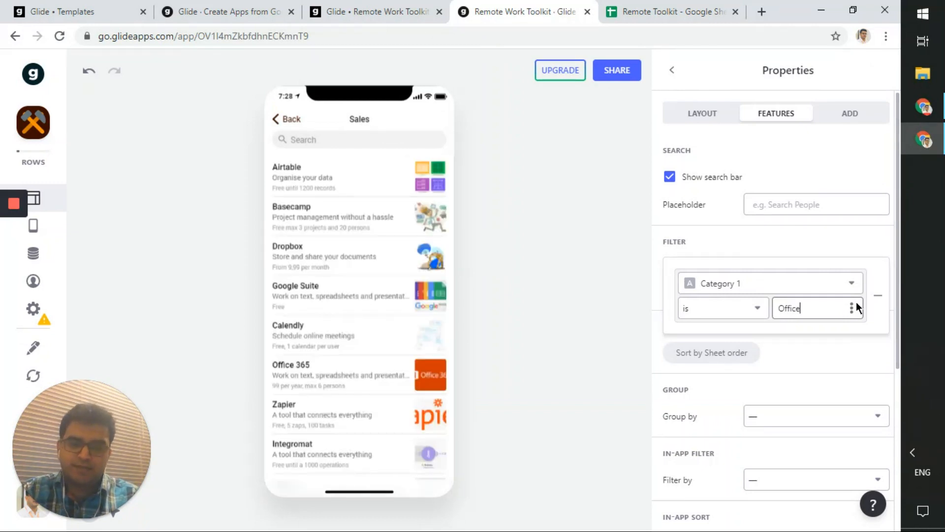
key(ctrl+a)
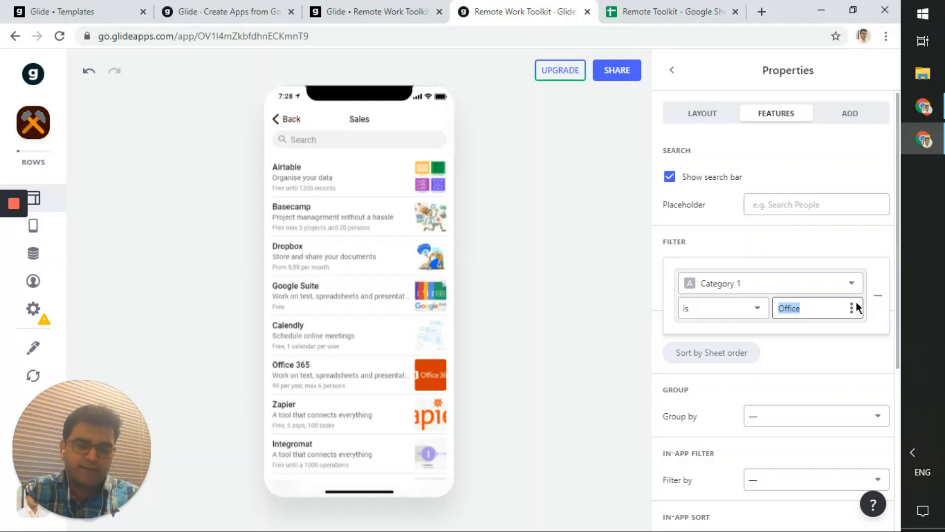
text(Sales)
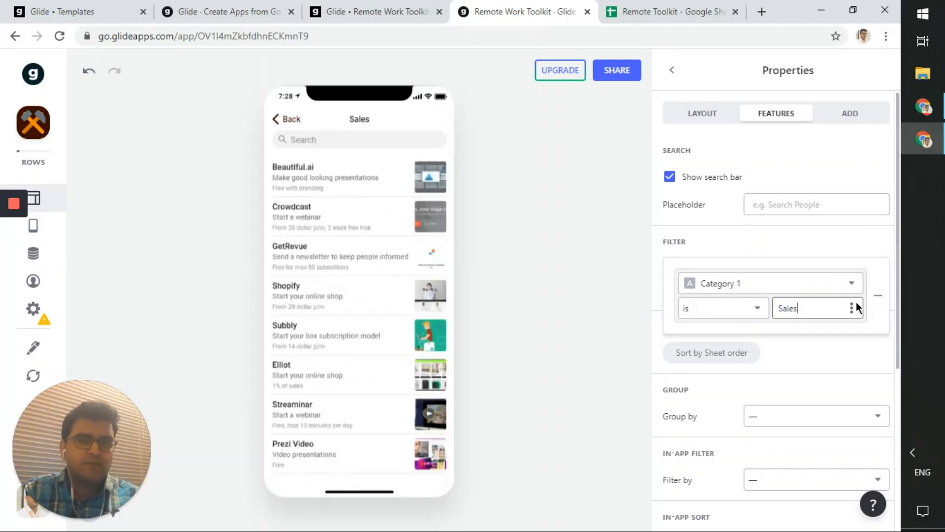
click(813, 251)
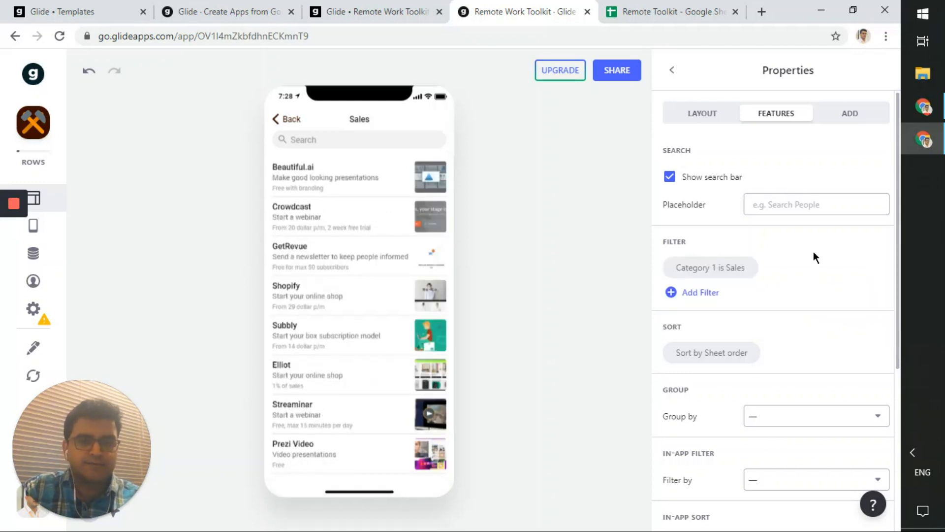
- Inspect the list's item tap action choices, leaving it on View details
click(709, 271)
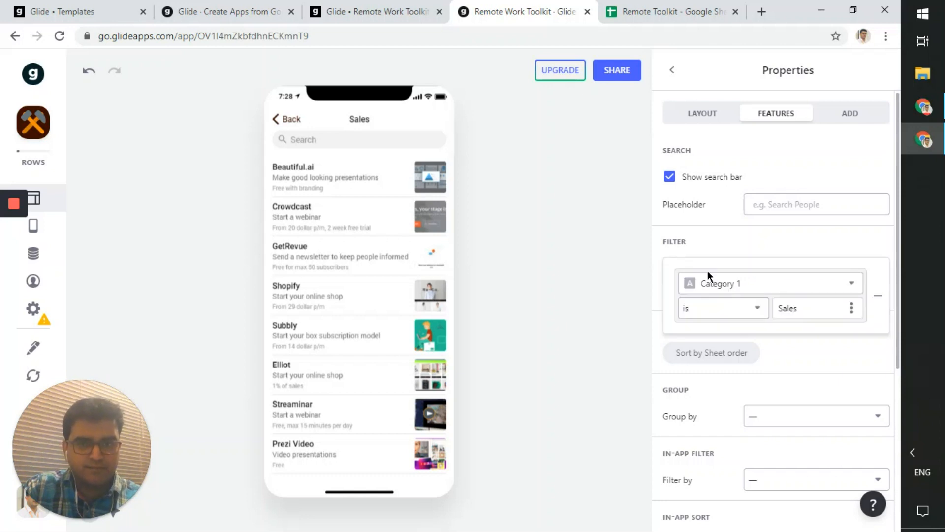
scroll(770, 305, down, 5)
scroll(770, 305, up, 2)
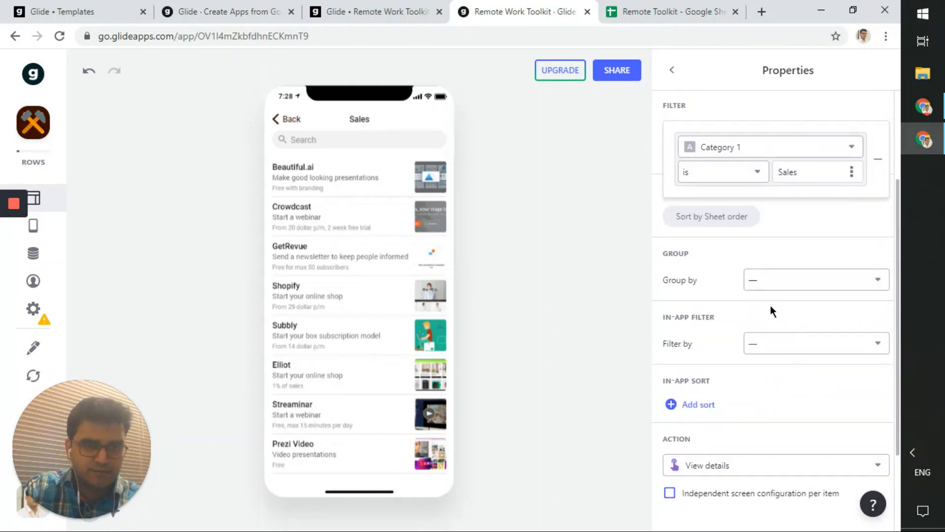
scroll(770, 305, down, 3)
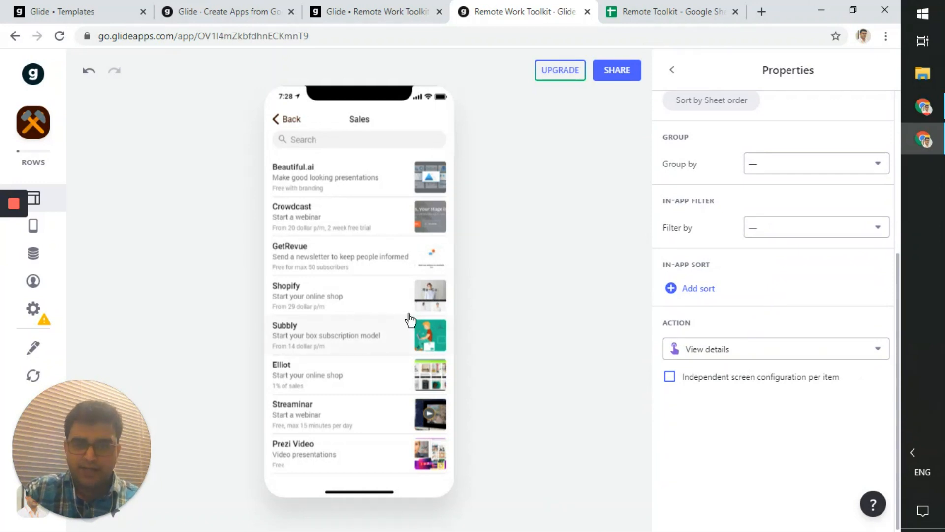
click(759, 359)
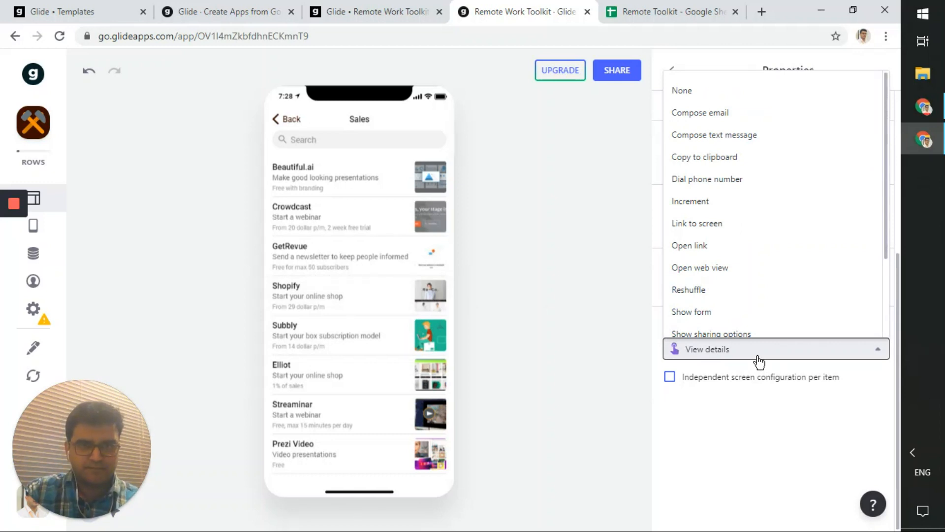
scroll(723, 432, up, 2)
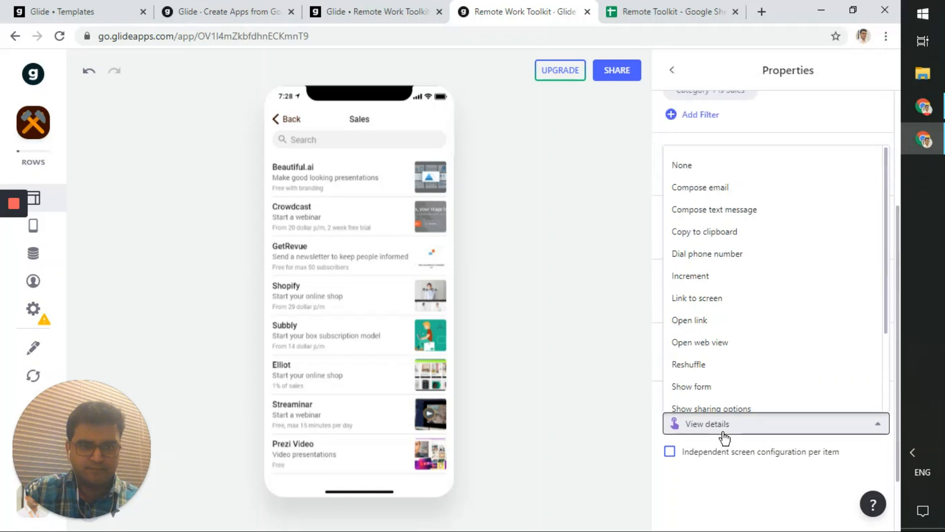
click(724, 437)
- Expand the Category 1 is Sales filter to view its column choices, then show the spreadsheet
scroll(726, 310, up, 4)
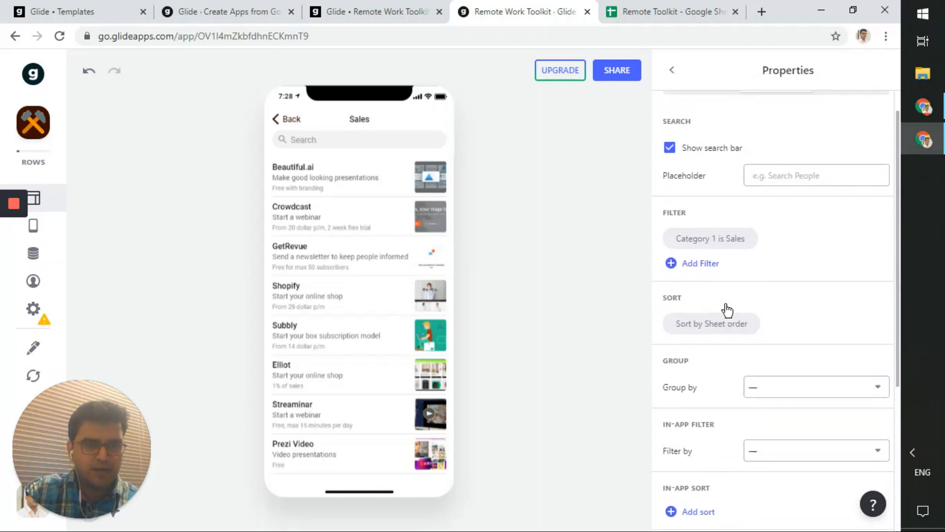
click(717, 239)
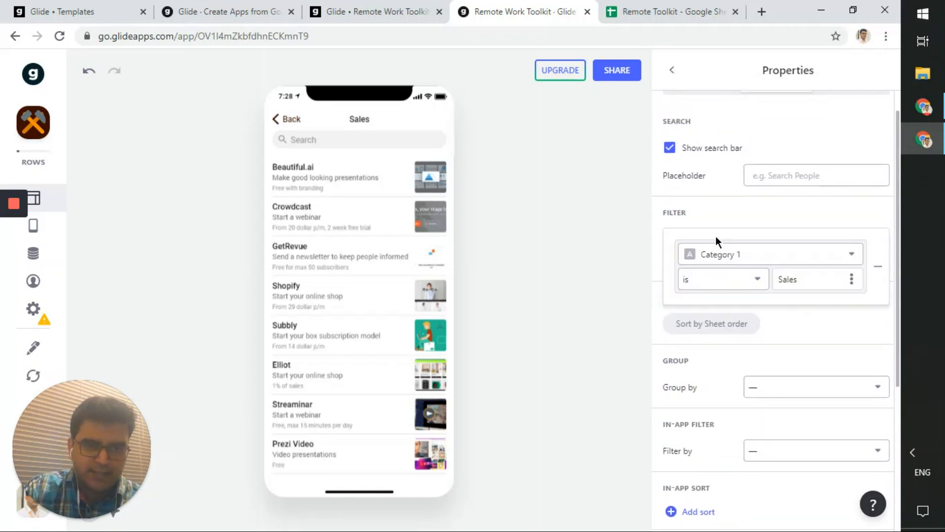
click(727, 254)
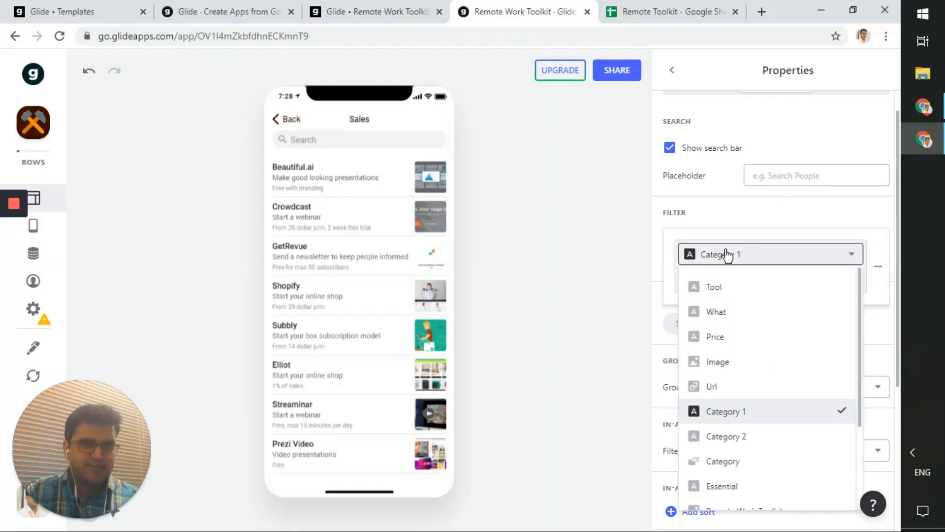
scroll(726, 256, down, 4)
scroll(727, 255, up, 3)
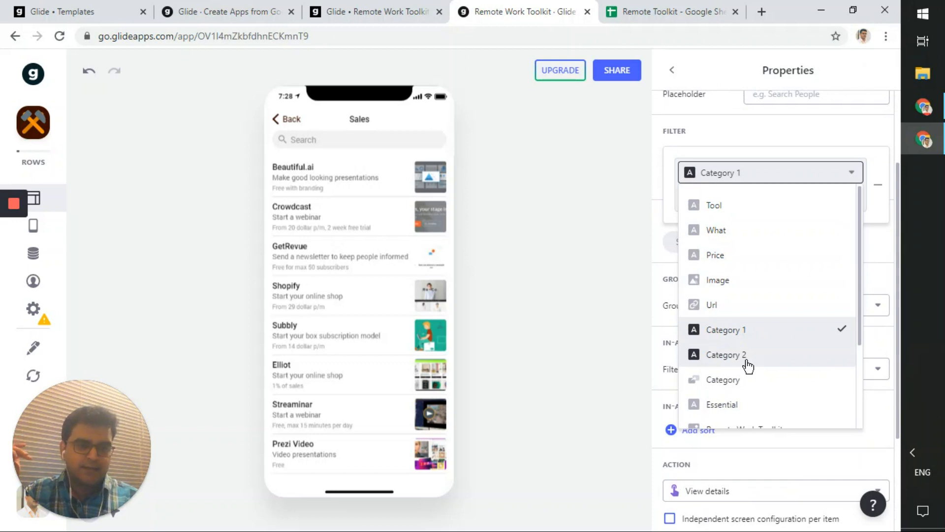
scroll(747, 363, down, 2)
scroll(747, 364, up, 1)
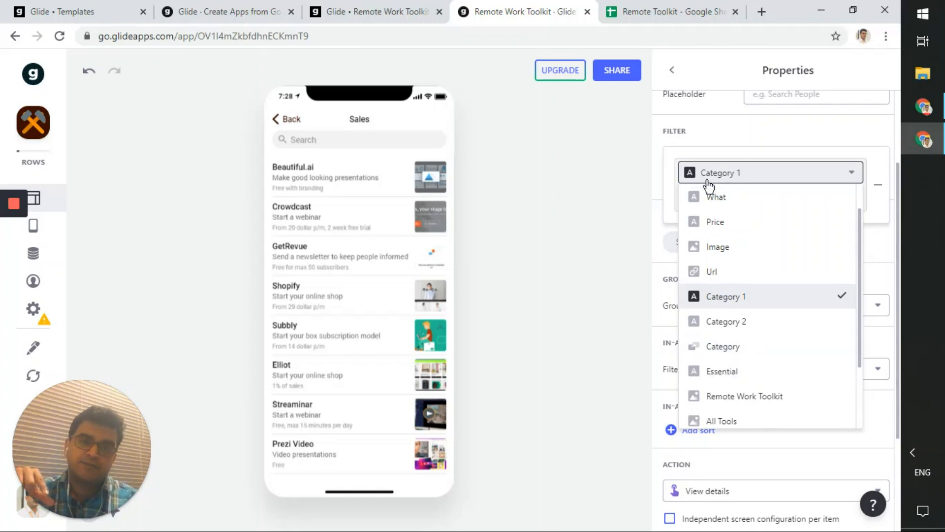
click(664, 12)
mouse_move(554, 320)
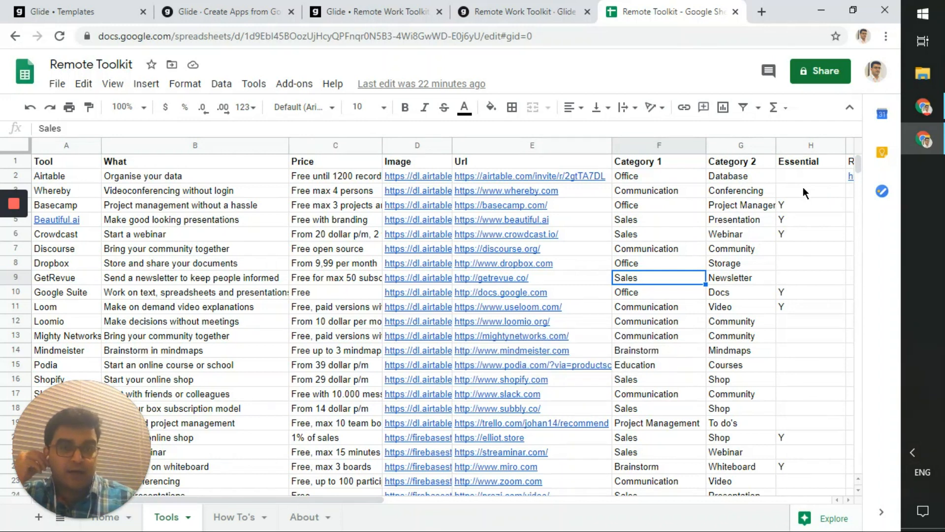
- Compare Category 1's Office value (F2) with Category 2's Database value (G2), then return to Glide
click(556, 10)
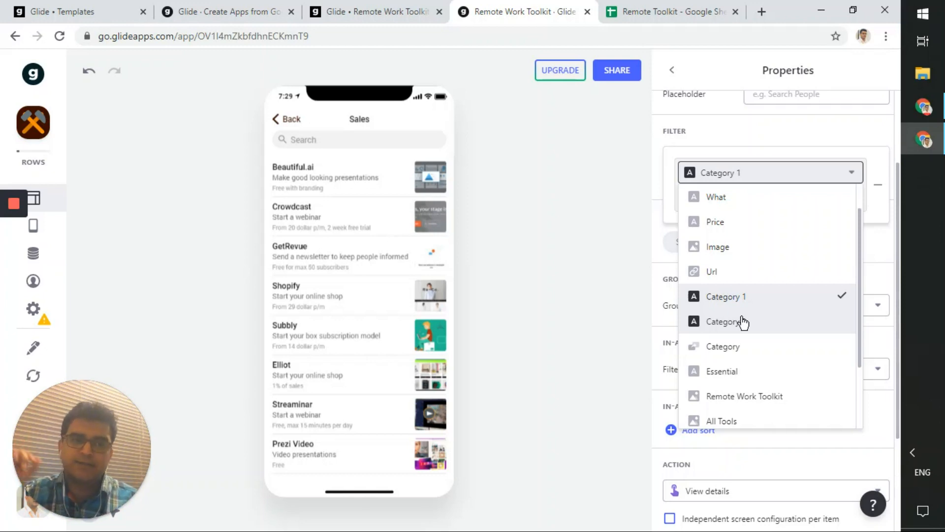
click(672, 7)
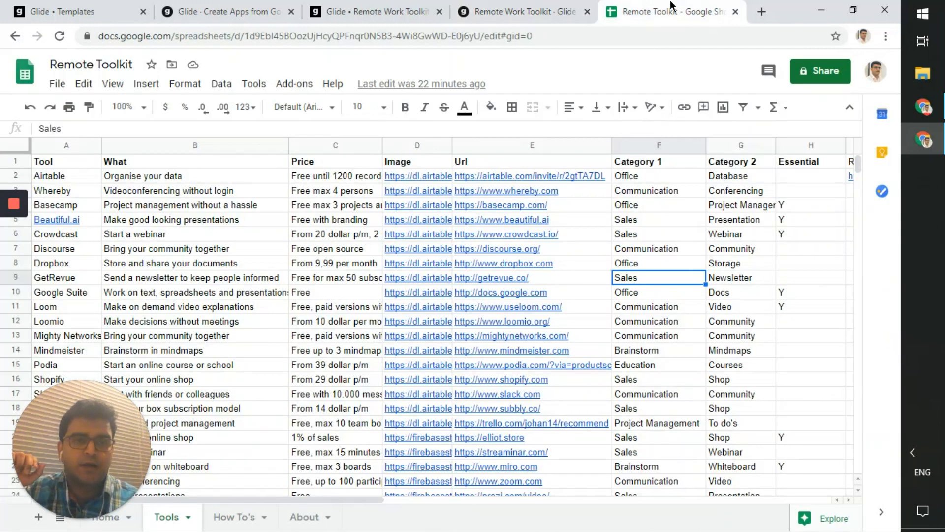
click(681, 166)
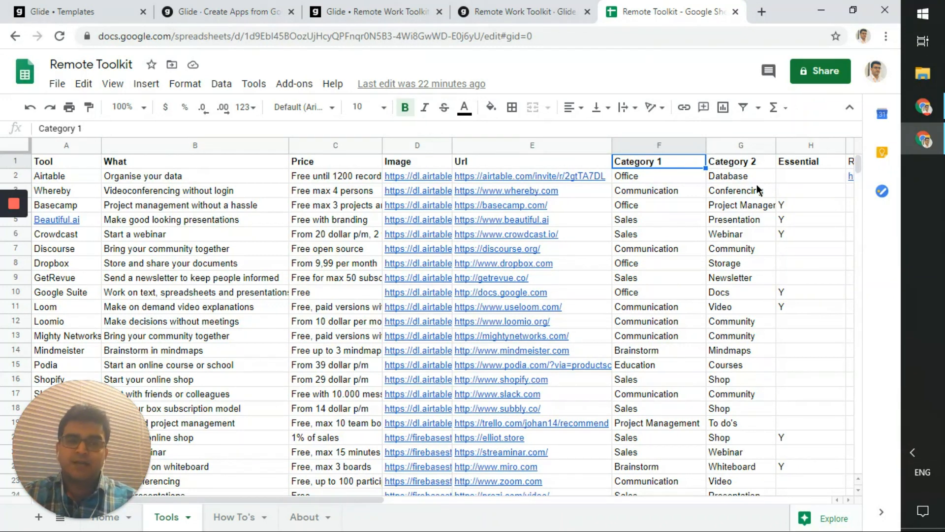
click(663, 175)
click(717, 177)
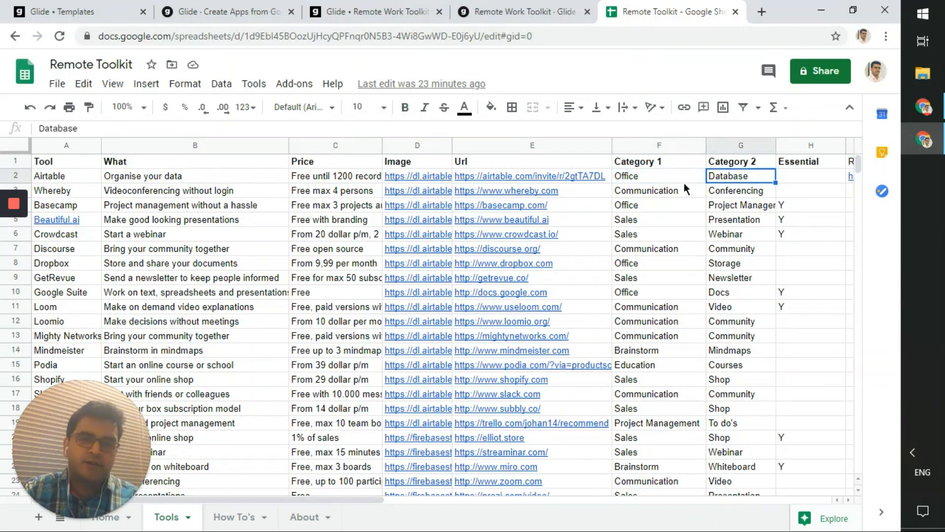
click(684, 178)
click(726, 180)
click(671, 175)
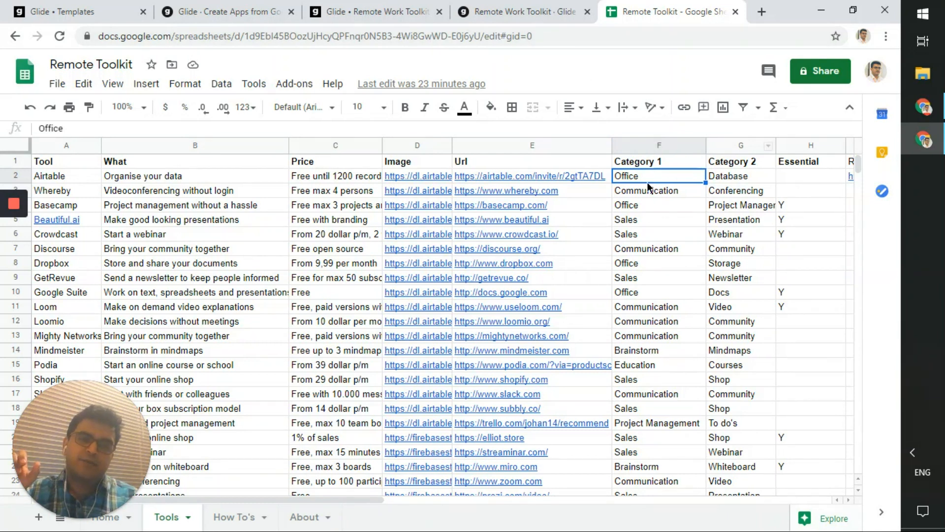
click(504, 7)
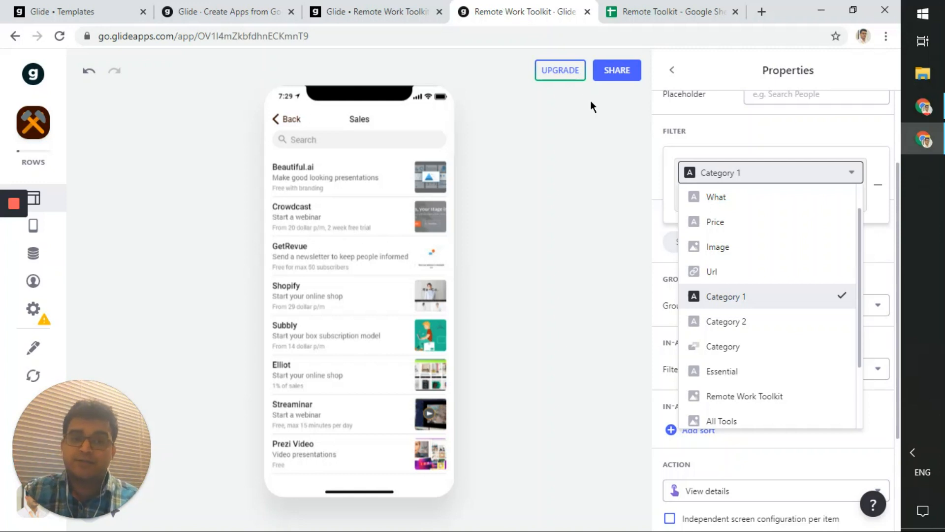
- Preview the GetRevue detail screen from the Sales list, go back, then show the spreadsheet
click(386, 266)
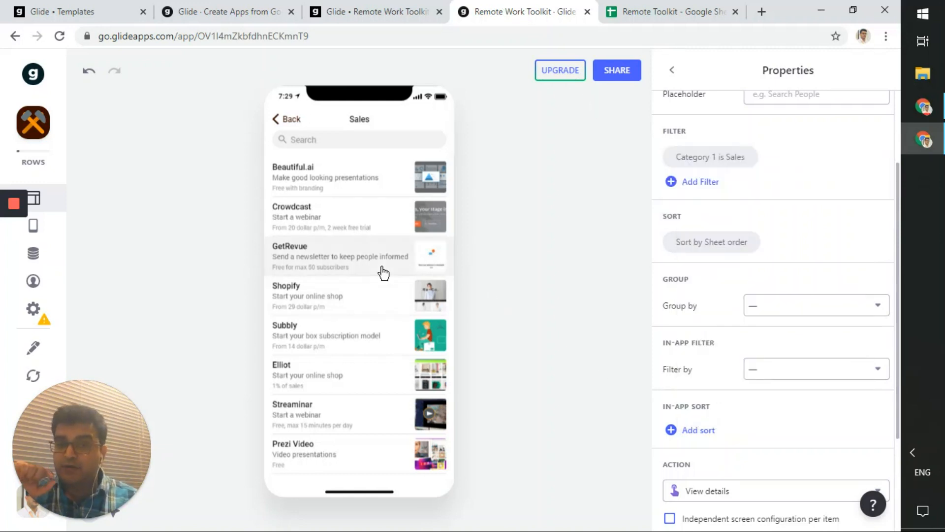
click(386, 265)
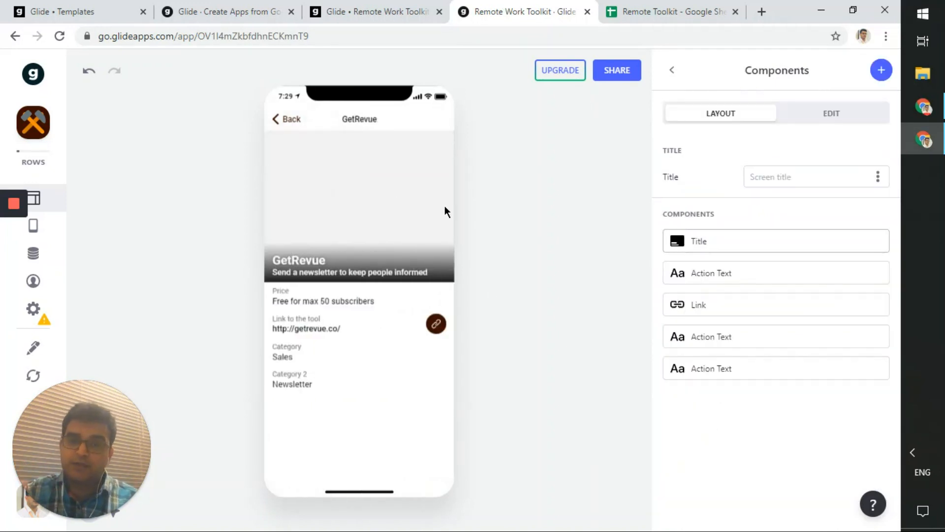
click(271, 126)
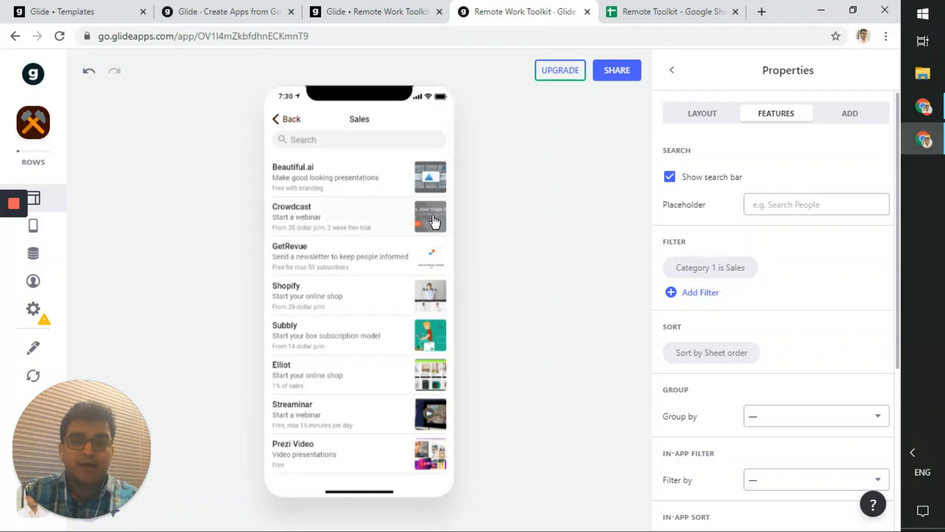
click(674, 8)
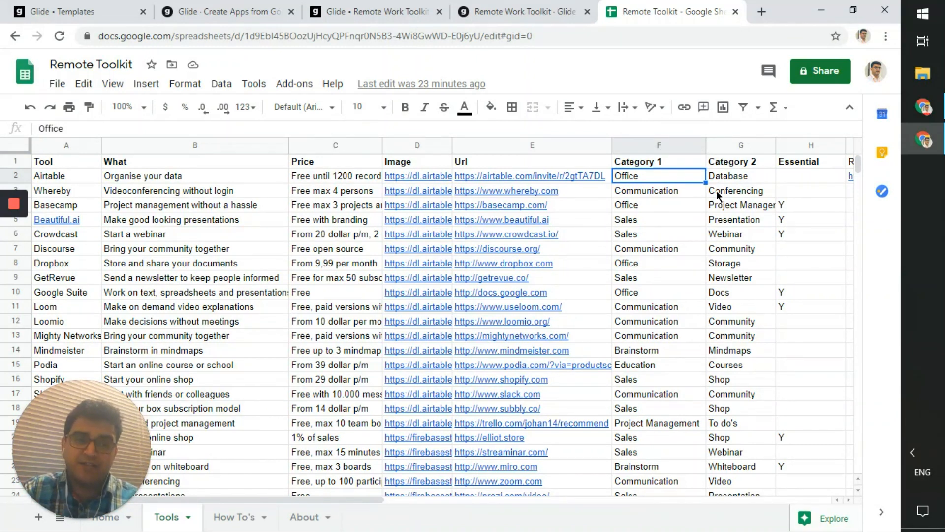
- Check the Category 1 and Essential header cells, then return to the Remote Work Toolkit editor
click(669, 165)
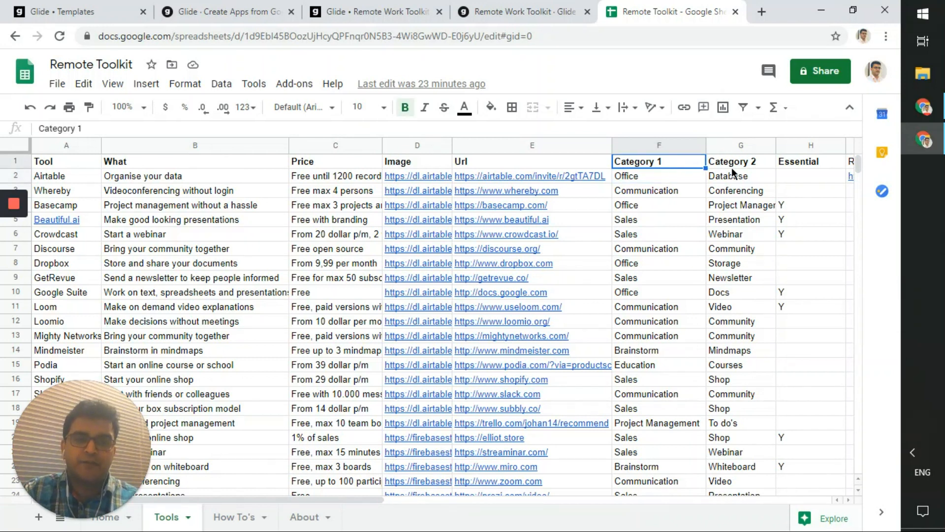
click(805, 166)
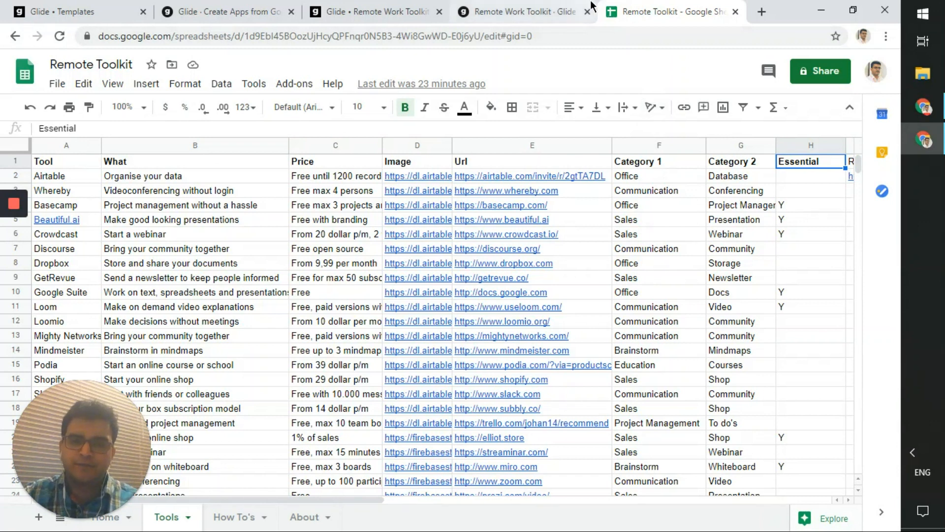
click(414, 11)
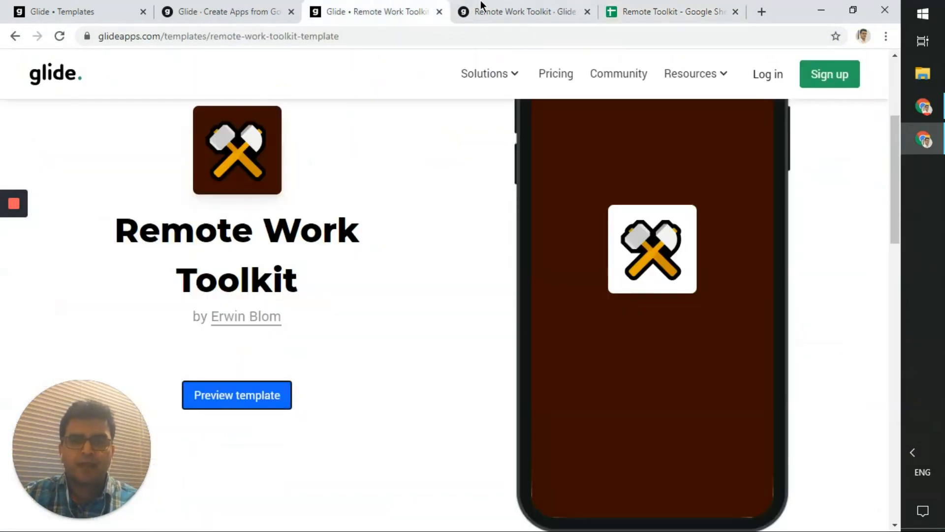
click(482, 7)
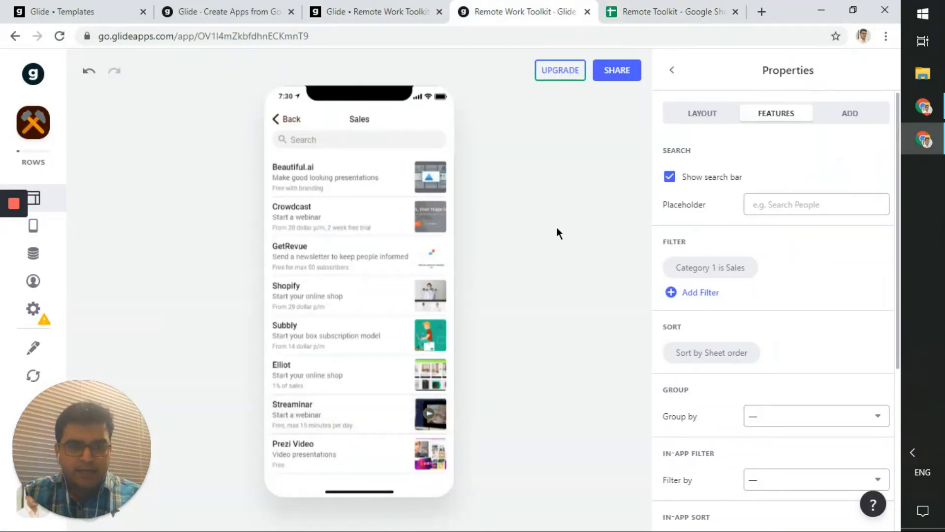
- Go back to Home, review the Essentials tab in the tabs list, then open the Data editor
click(677, 70)
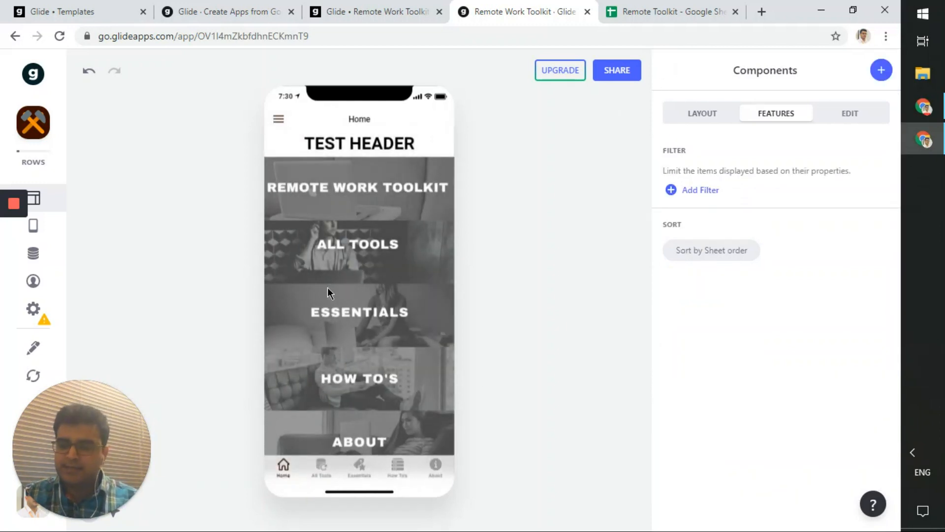
click(39, 226)
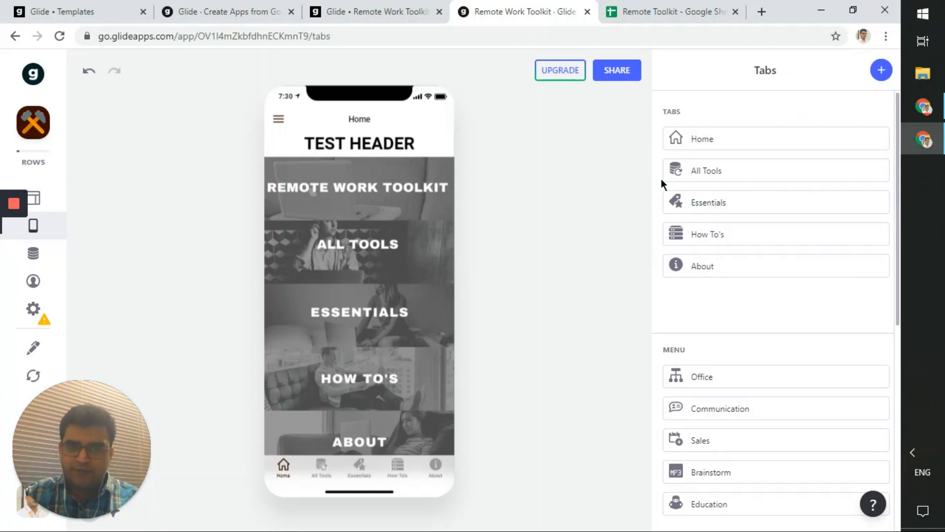
click(692, 202)
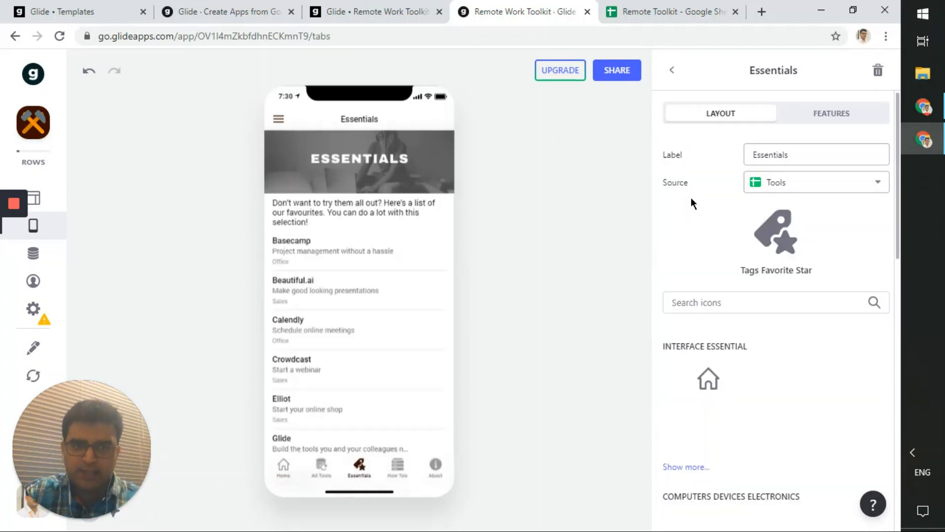
click(668, 70)
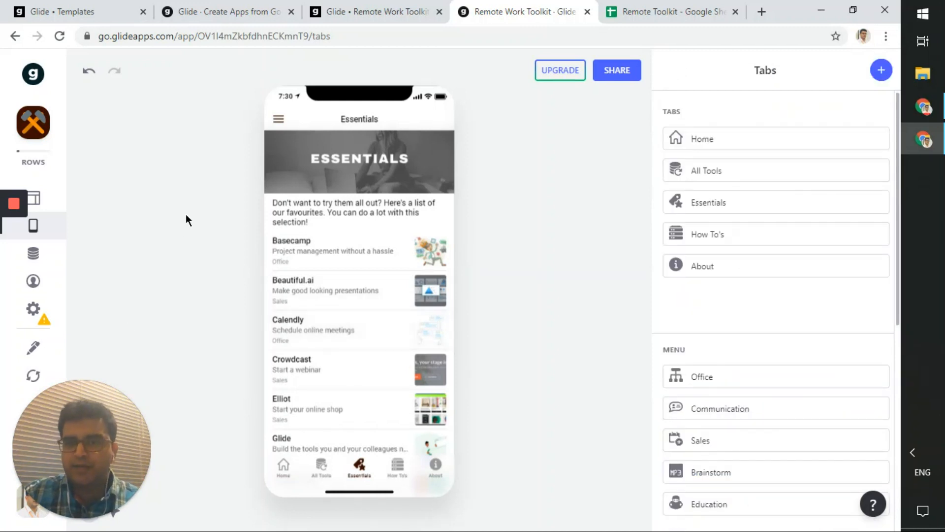
click(33, 253)
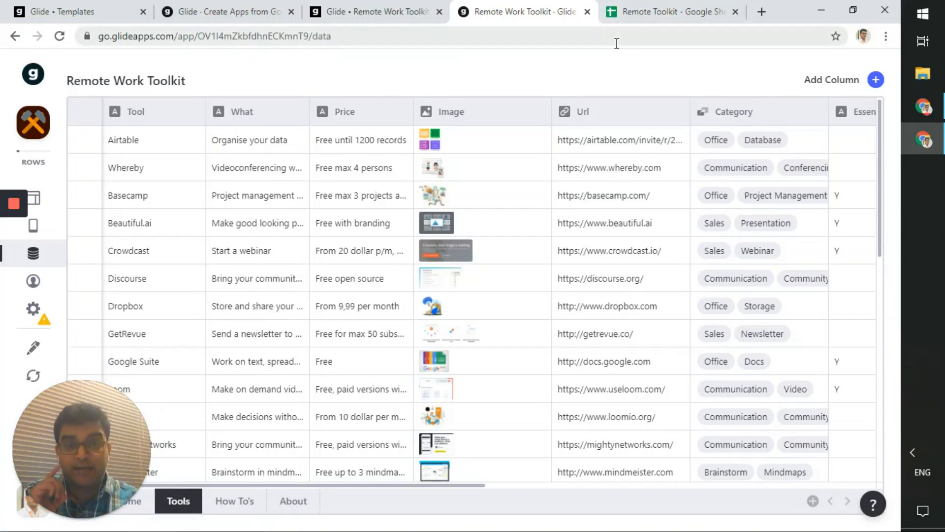
- Inspect the Tools table, previewing Airtable's image and editing its Price cell, then show the spreadsheet
click(649, 15)
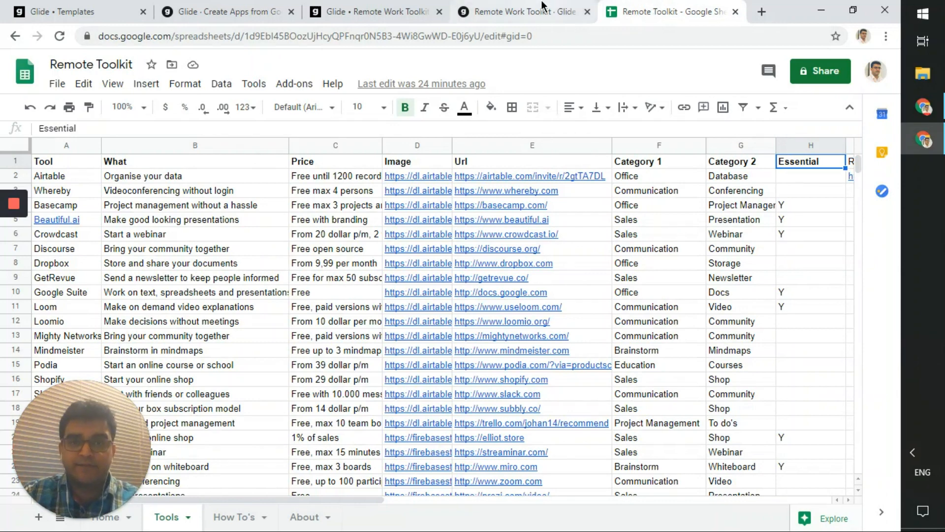
click(485, 11)
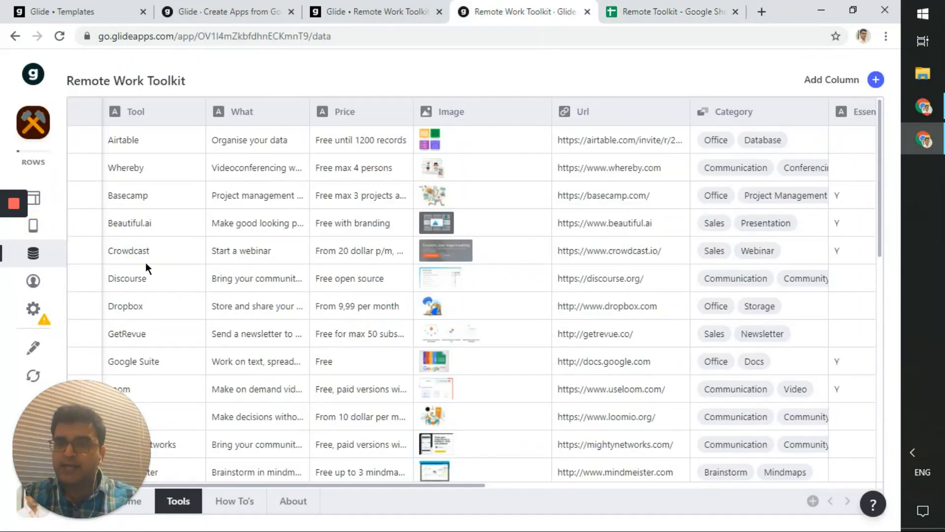
scroll(258, 390, down, 10)
scroll(258, 390, up, 12)
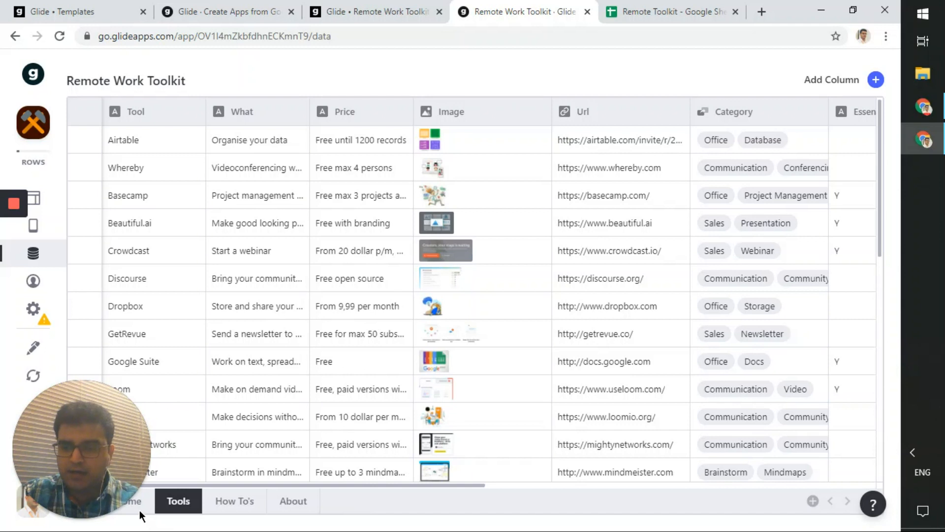
click(152, 501)
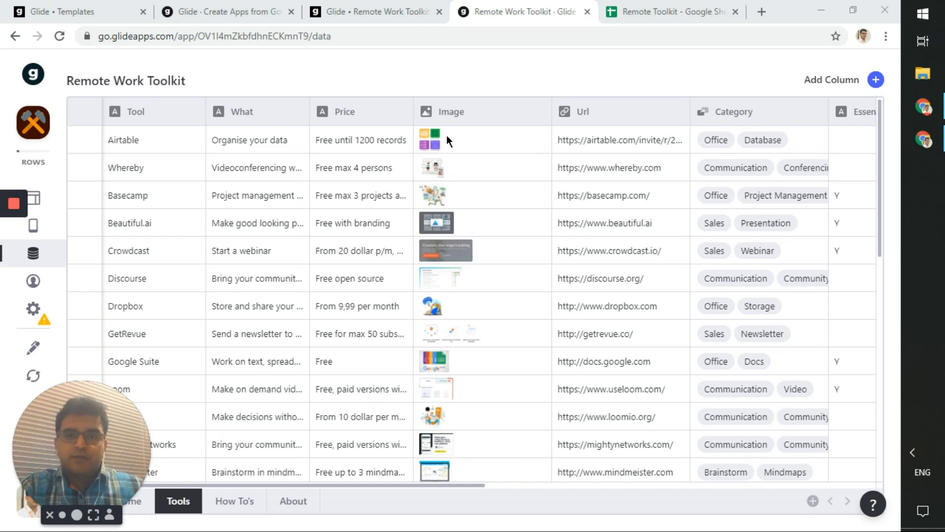
click(462, 139)
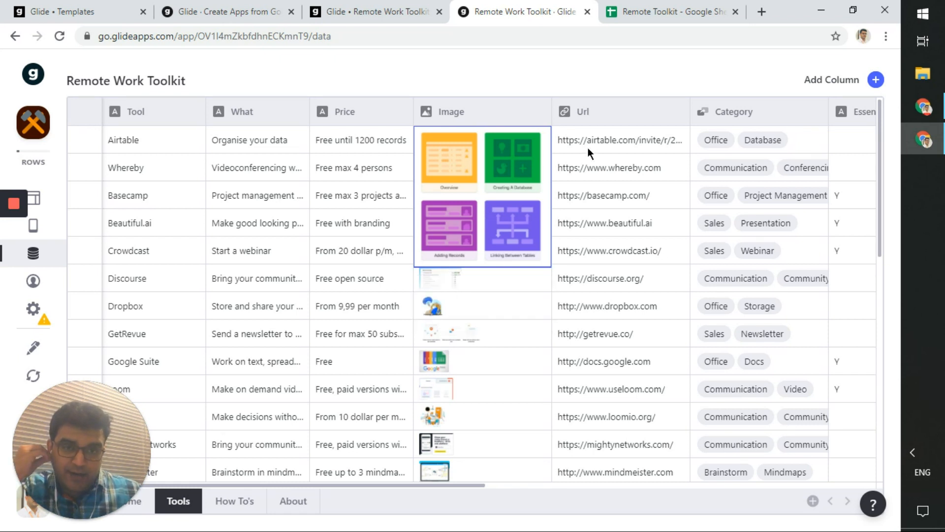
double_click(373, 140)
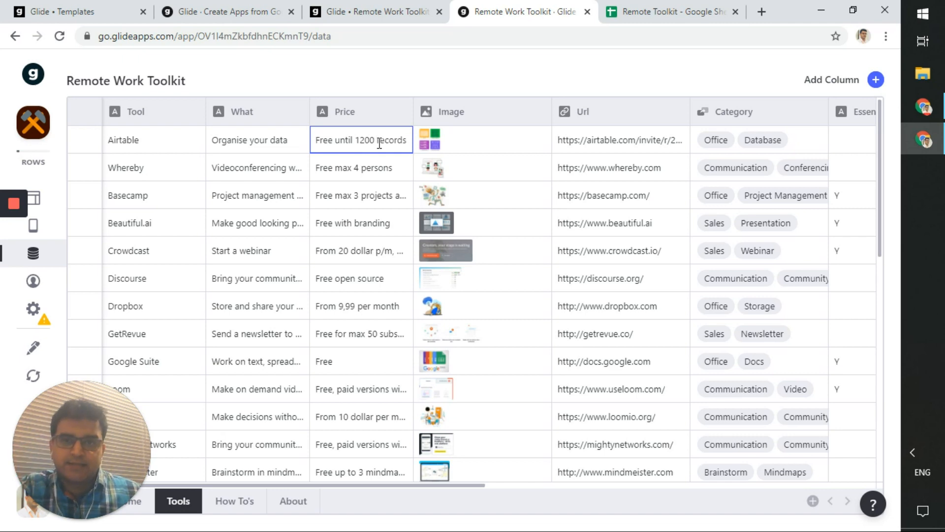
click(628, 20)
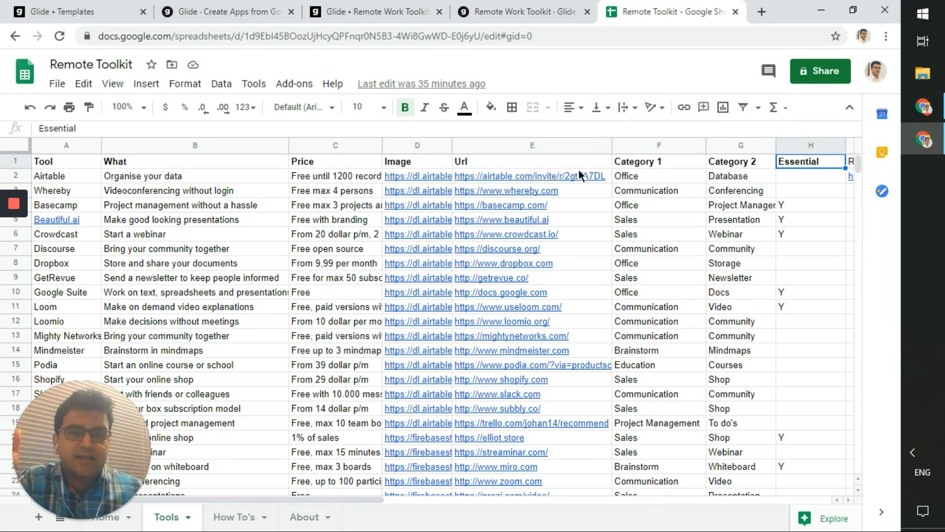
- Scroll the Tools table and compare its Category and Essential columns against the spreadsheet's
click(537, 6)
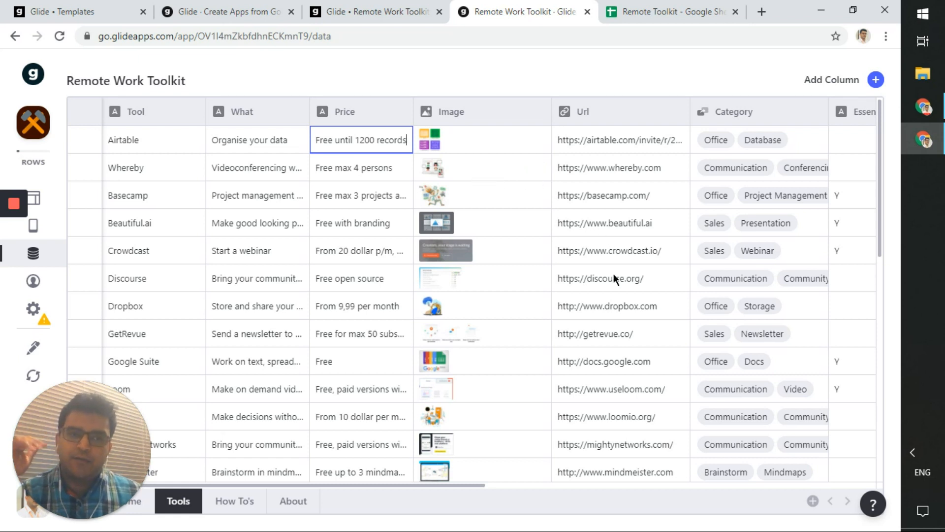
drag(478, 485, 666, 481)
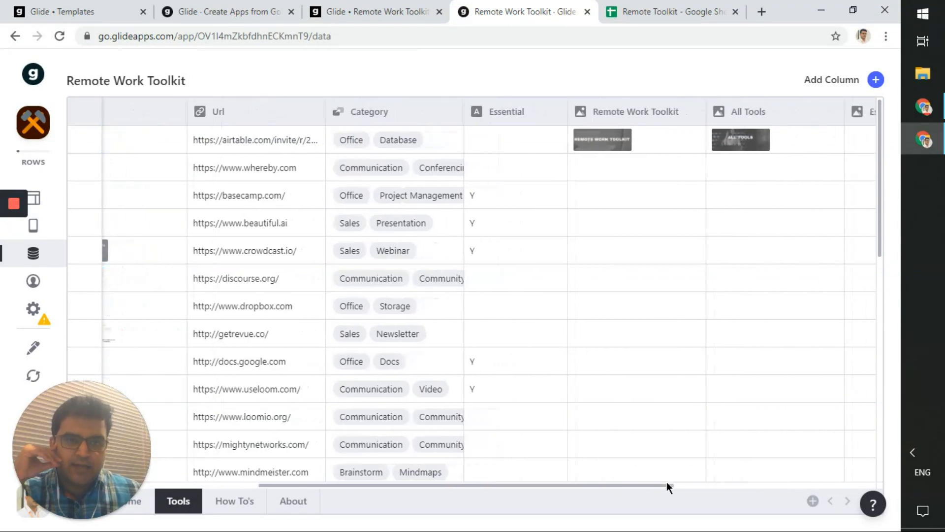
key(ctrl+Tab)
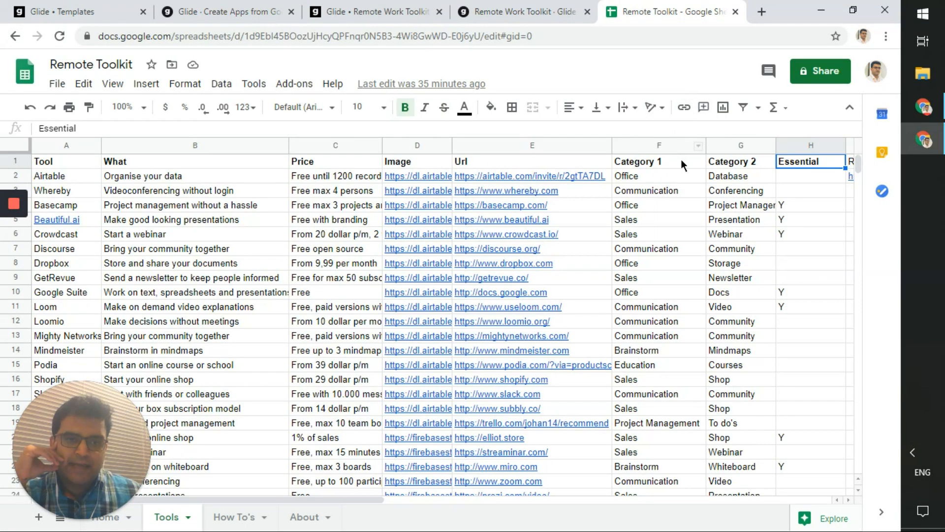
key(ctrl+shift+Tab)
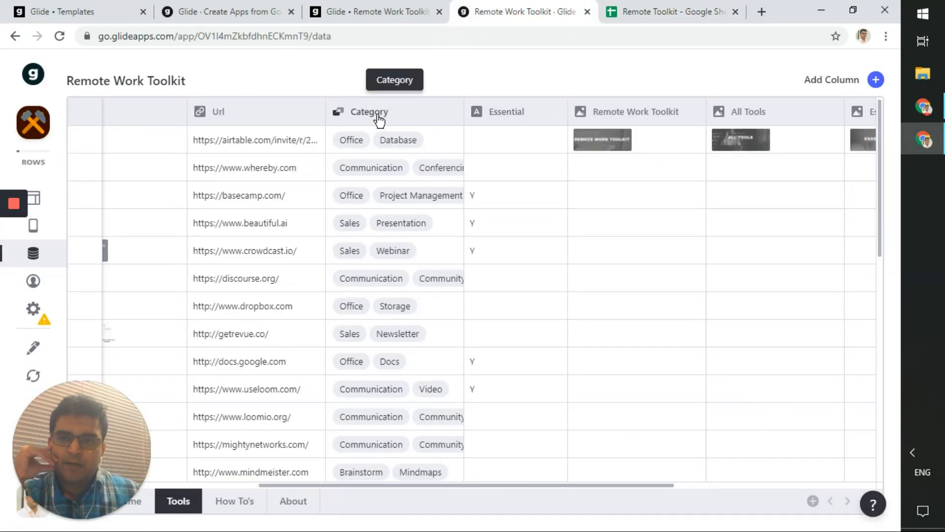
click(615, 6)
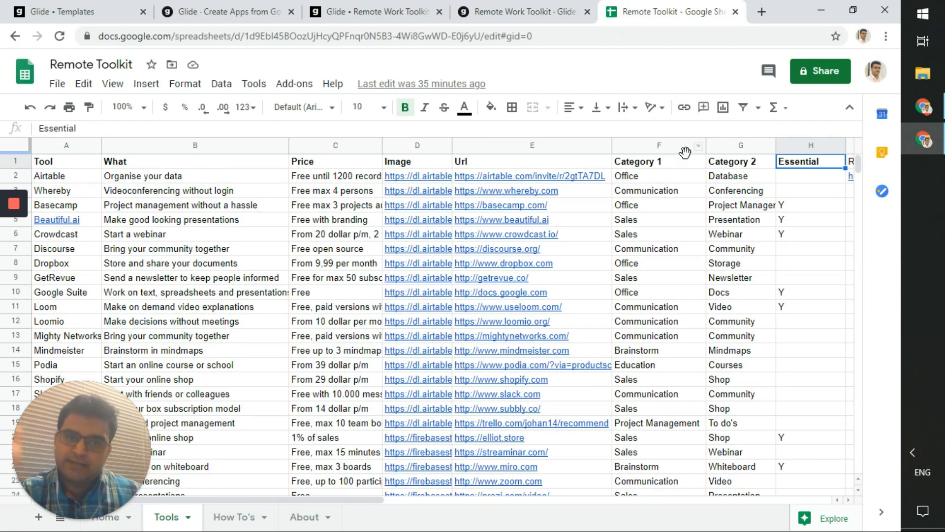
click(522, 10)
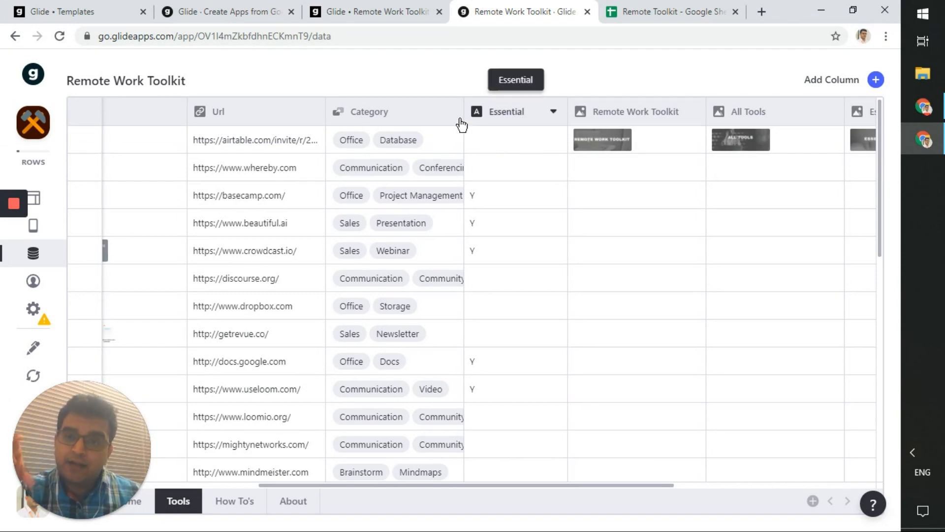
click(661, 7)
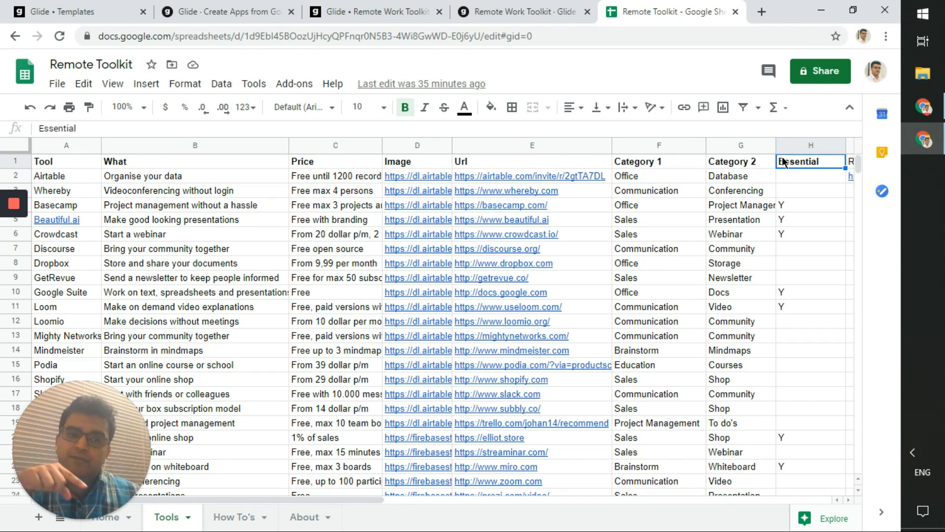
click(498, 12)
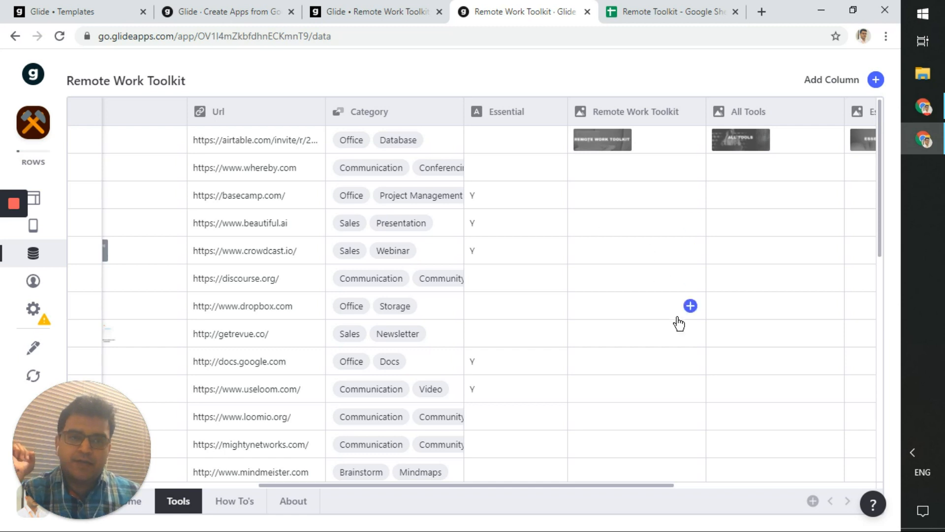
drag(610, 487, 465, 488)
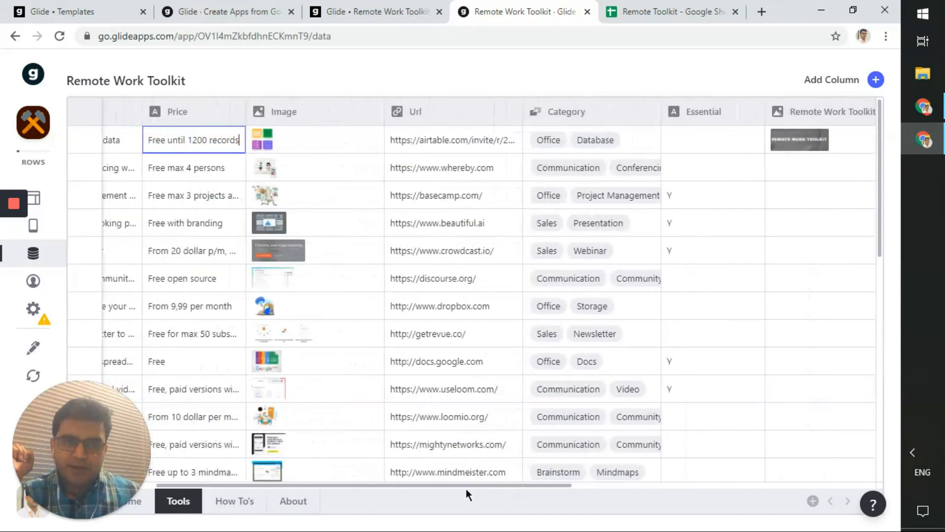
- Flip between the How To's and About sheets, ending on About with its URL value selected
click(240, 504)
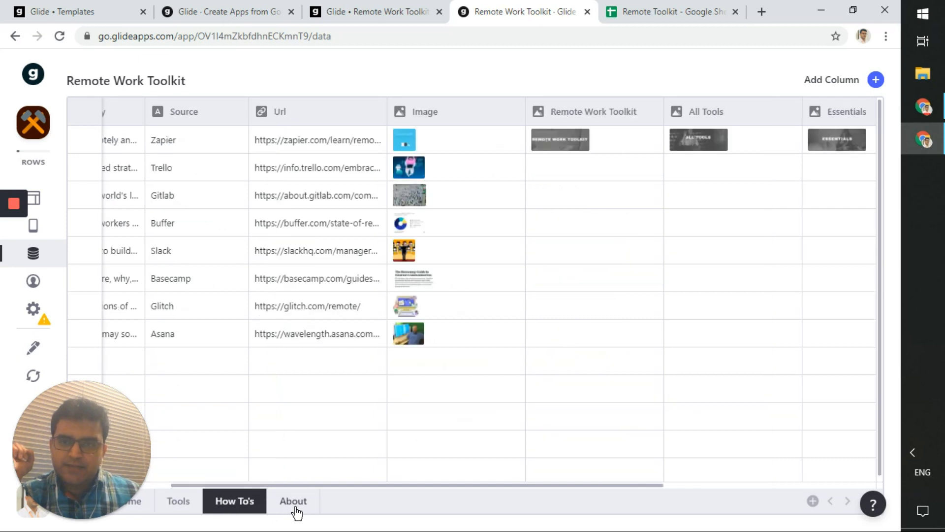
click(295, 507)
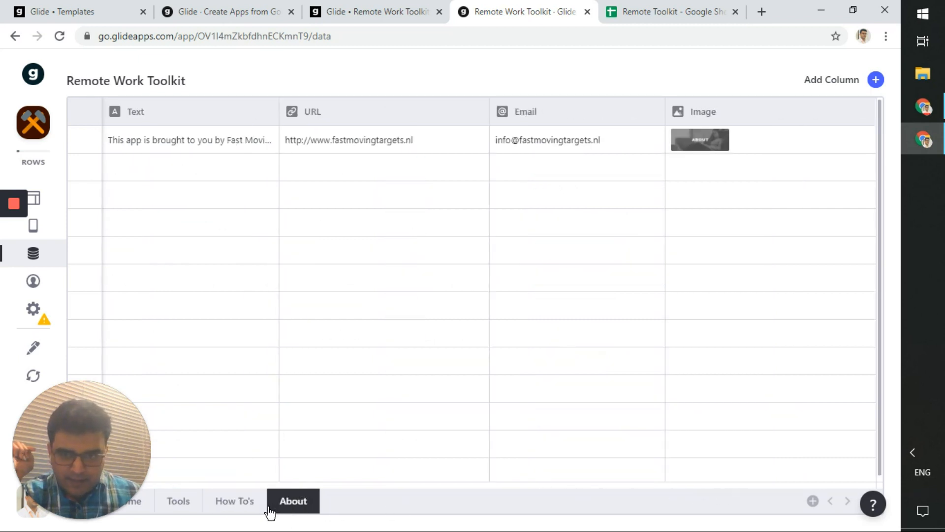
click(217, 512)
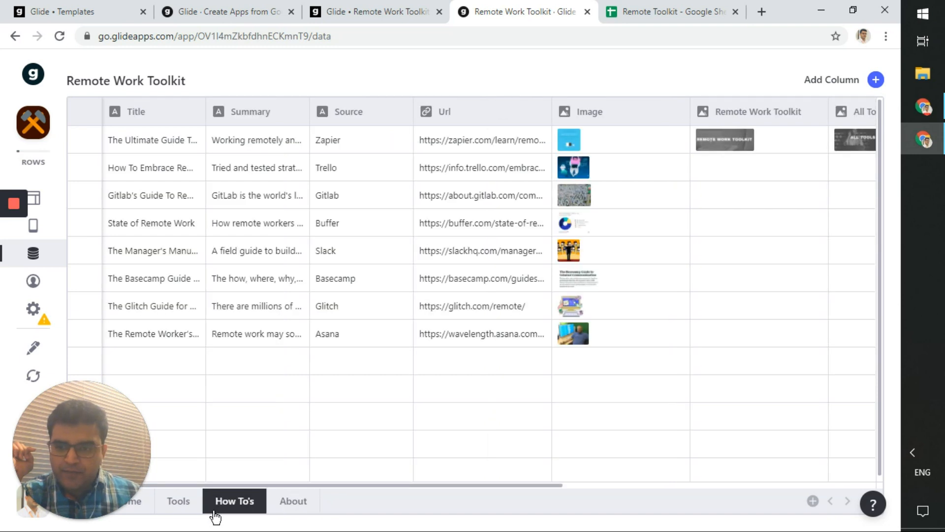
click(284, 510)
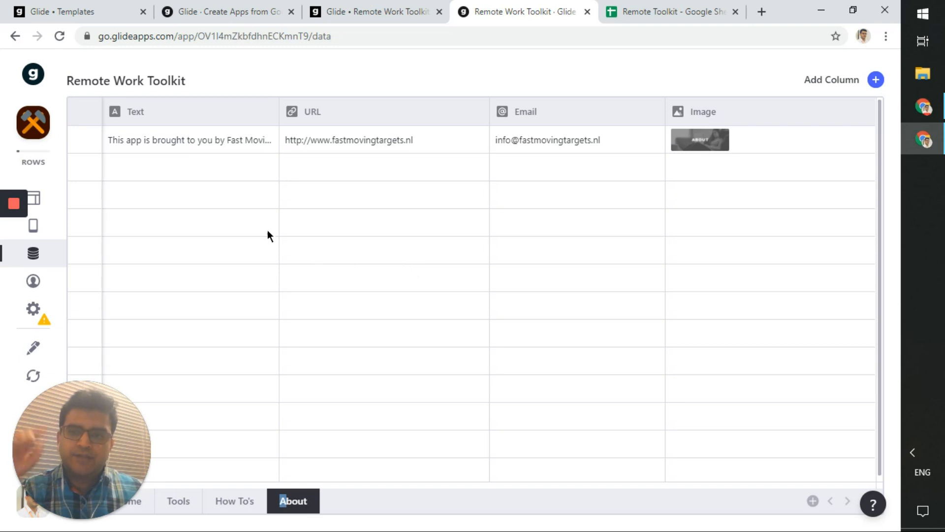
click(425, 142)
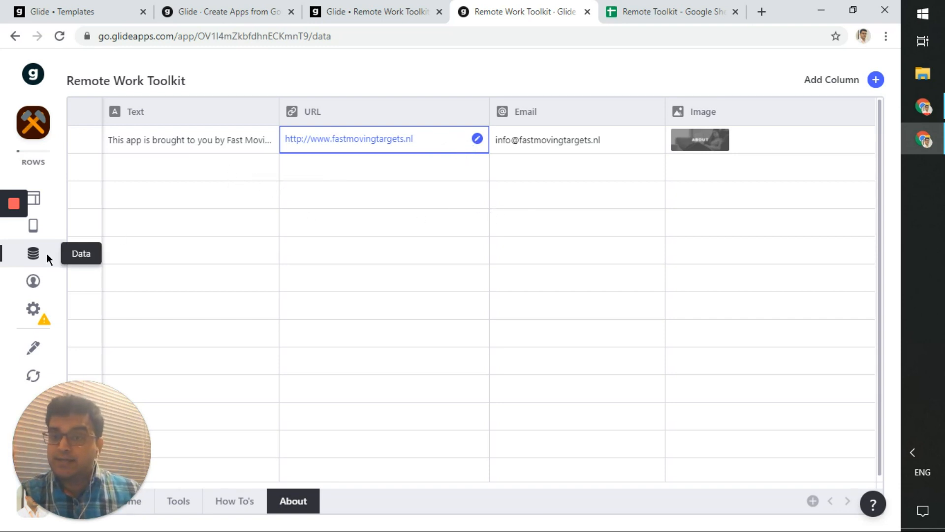
- Start a new column on About and select its default label, then glance at the spreadsheet
click(876, 80)
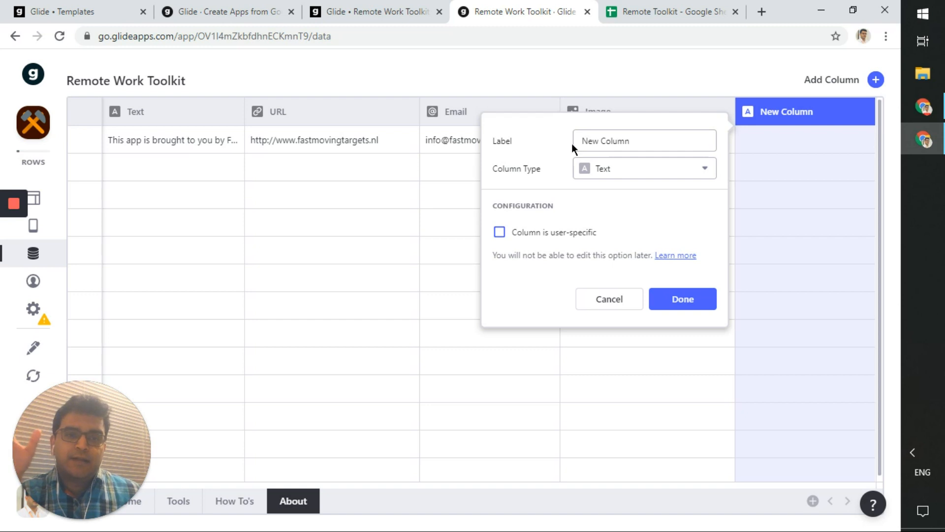
drag(640, 141, 560, 149)
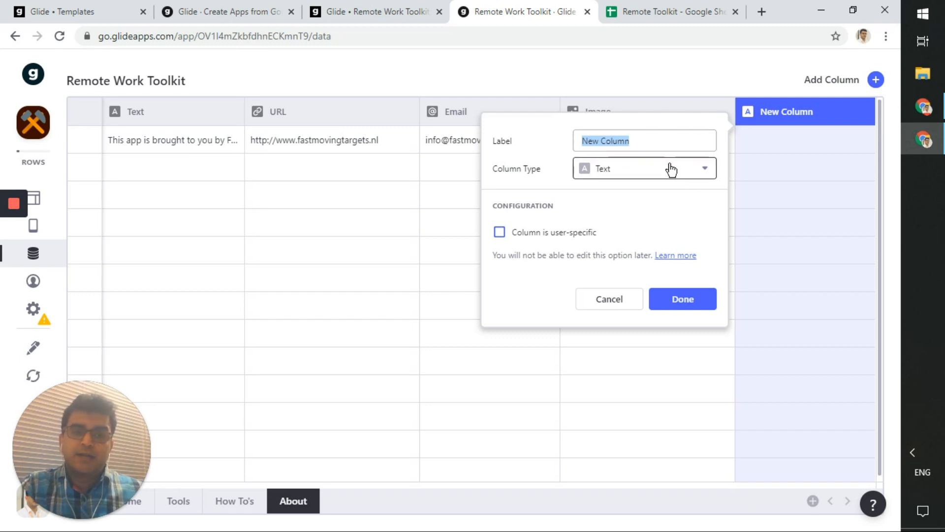
click(660, 11)
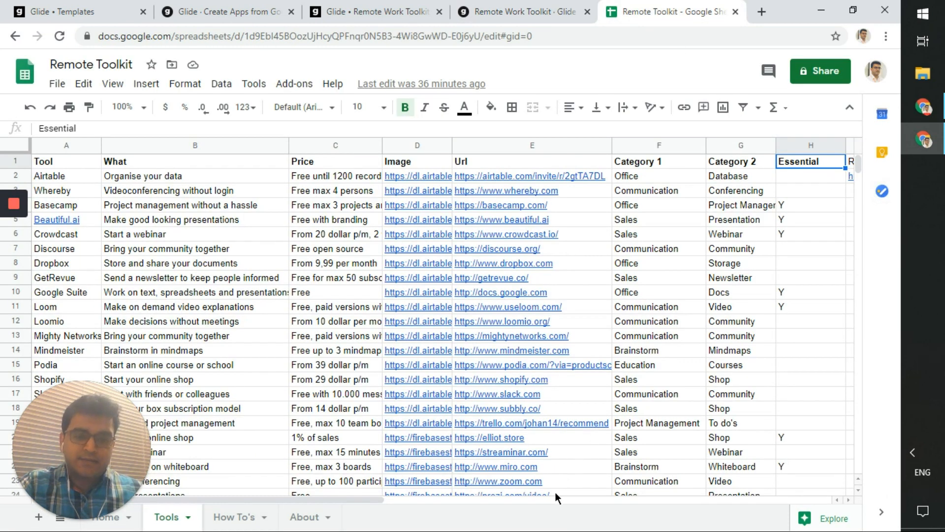
scroll(391, 502, right, 2)
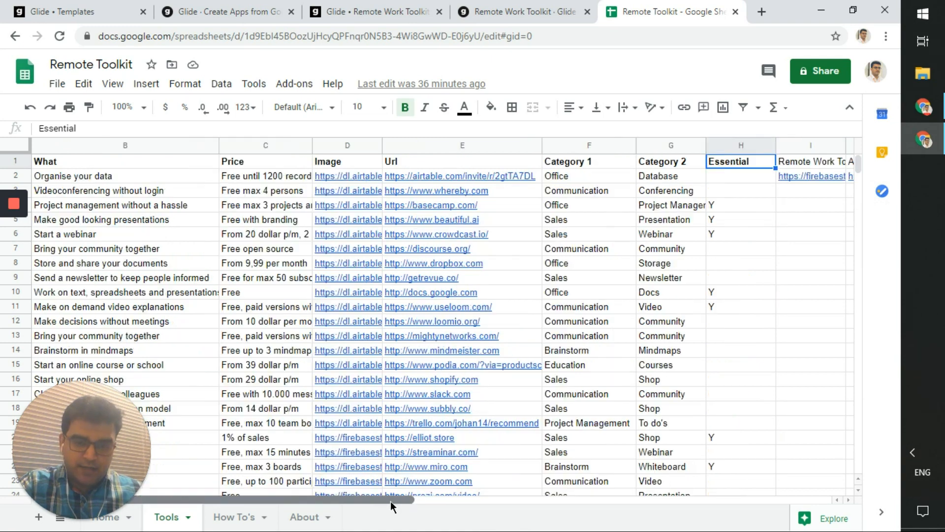
click(543, 7)
- Set the pending column's type to Math, start its formula, then cancel the new column
click(654, 180)
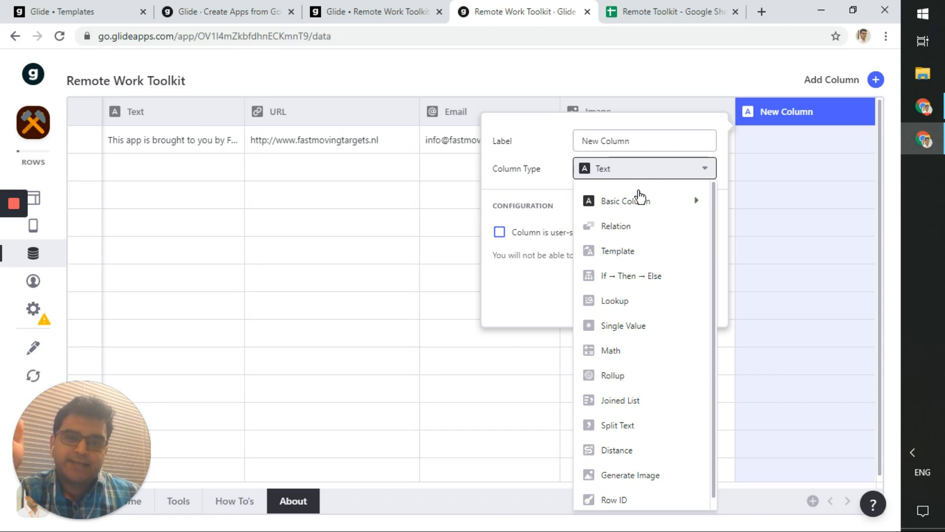
mouse_move(634, 209)
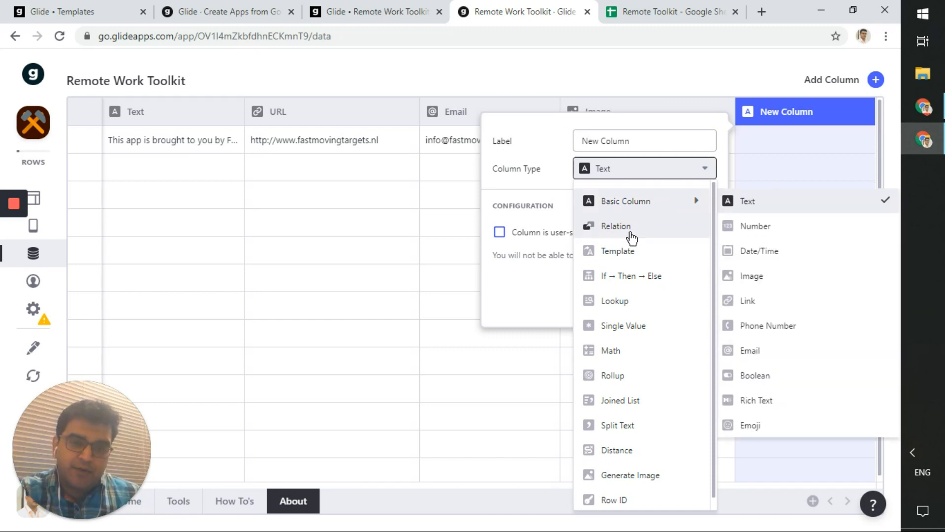
scroll(647, 282, down, 1)
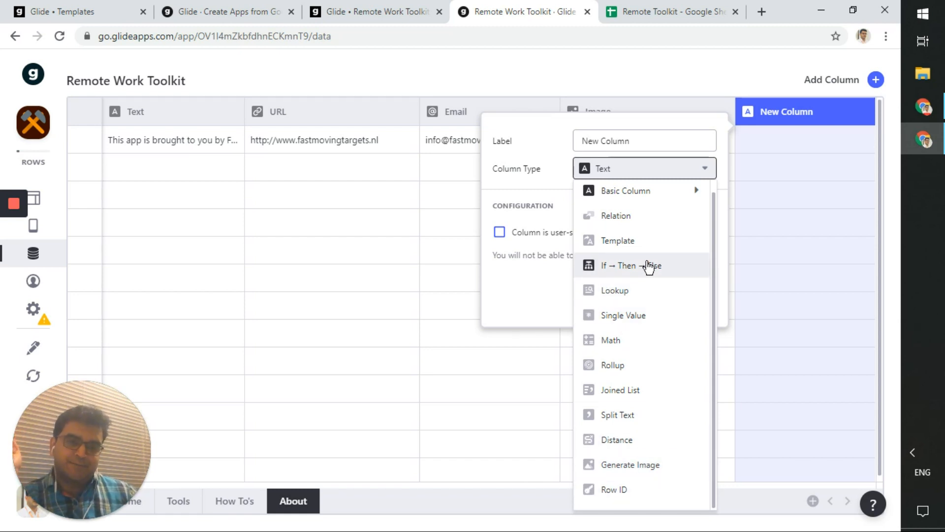
click(654, 347)
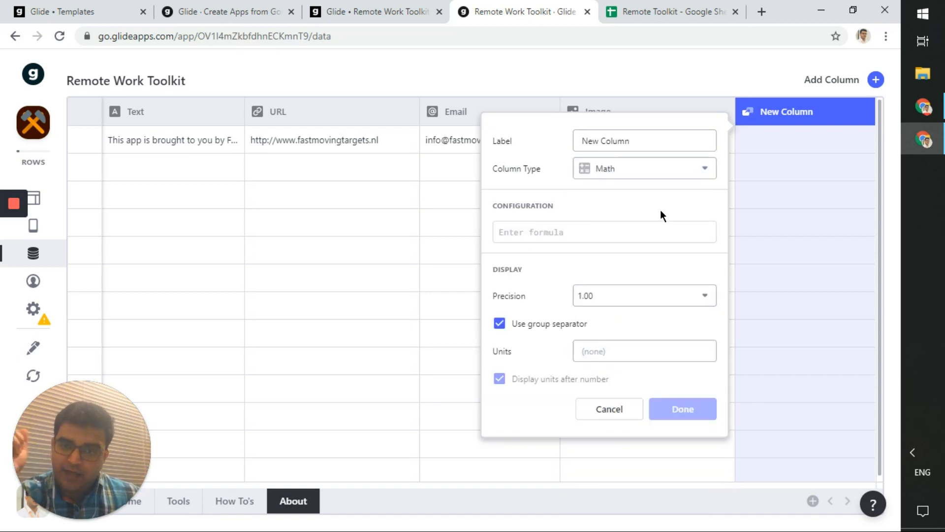
click(655, 171)
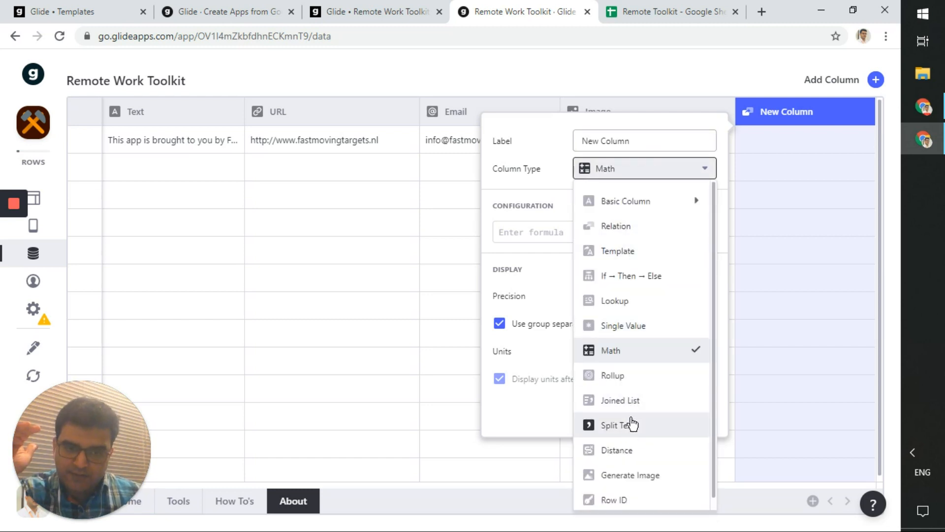
click(635, 183)
click(600, 236)
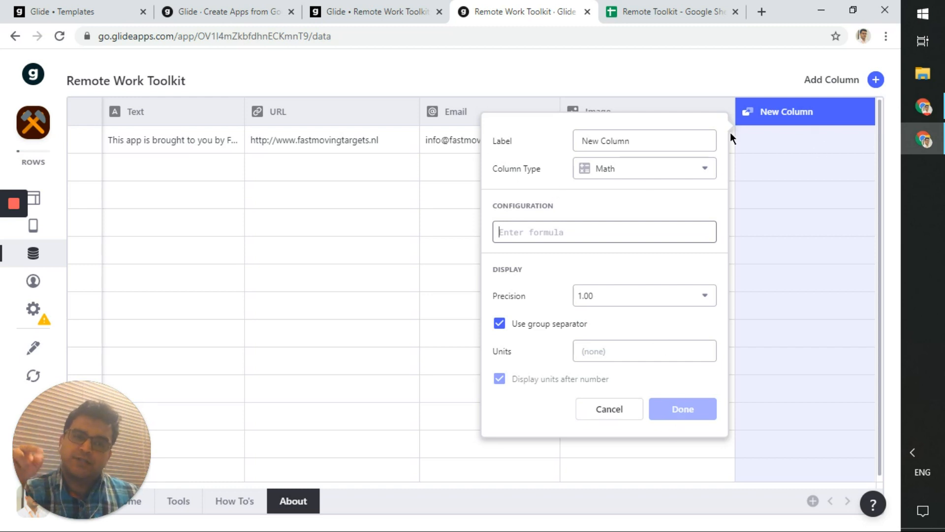
click(633, 409)
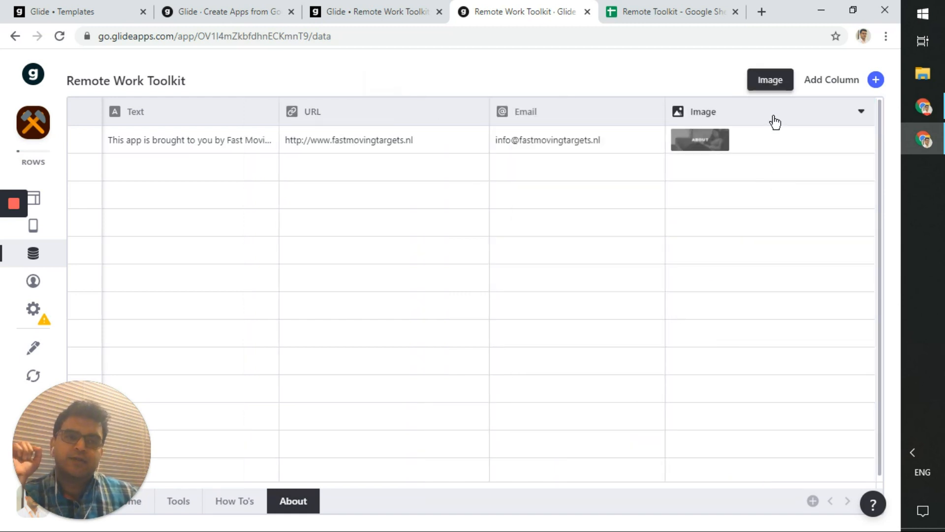
- Review the Tools table's What, Price, Image, Url and Category data, then switch to the Remote Toolkit spreadsheet
click(182, 507)
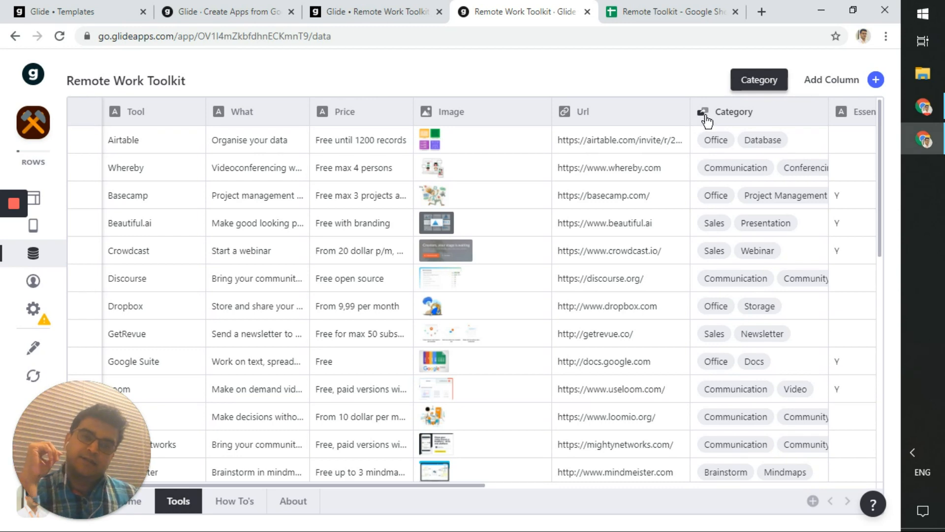
click(651, 7)
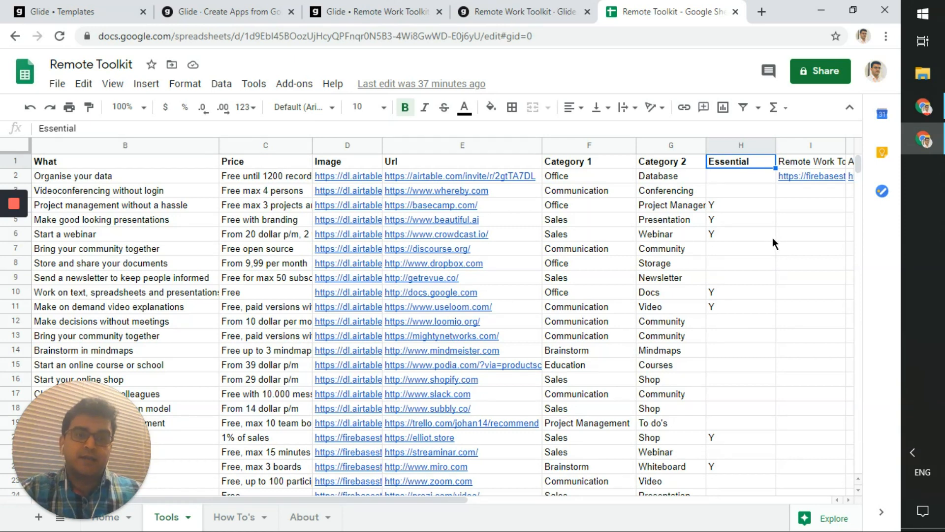
- Switch back to Glide's Tools table with its Category tags and Y essential flags
click(526, 12)
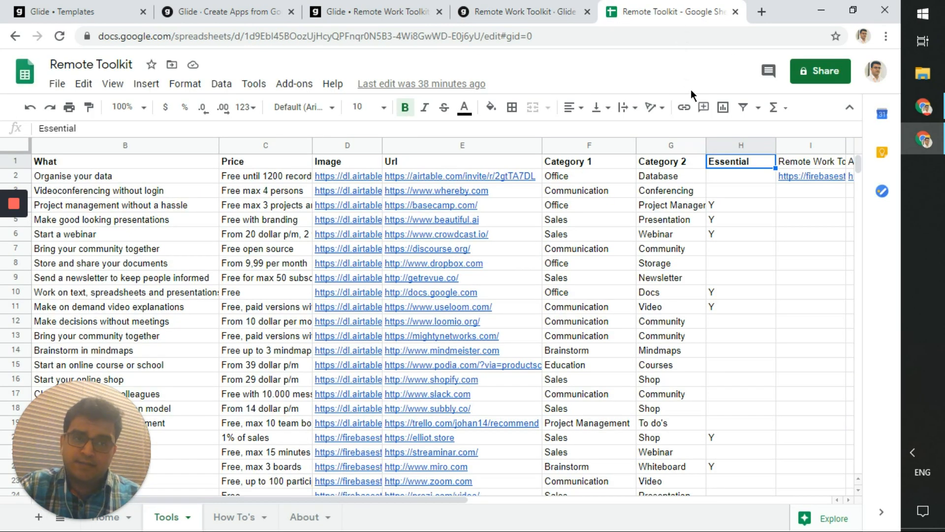
click(556, 7)
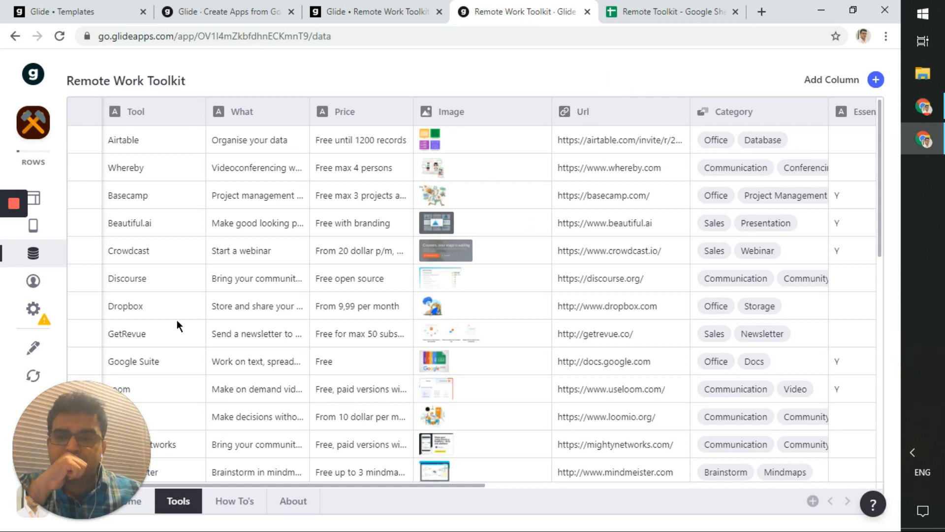
mouse_move(44, 310)
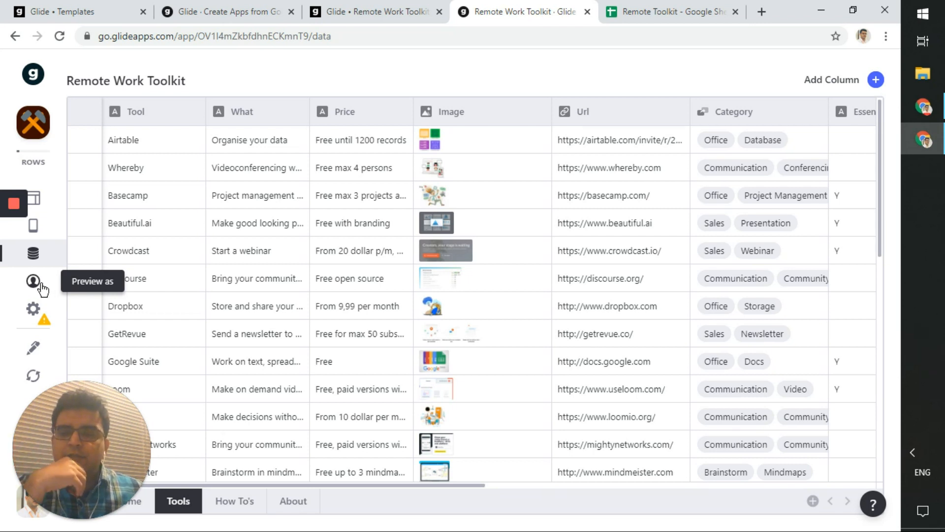
- Open the app Settings and scroll through Appearance, Privacy, Sharing, Data Sync and Billing options
click(40, 317)
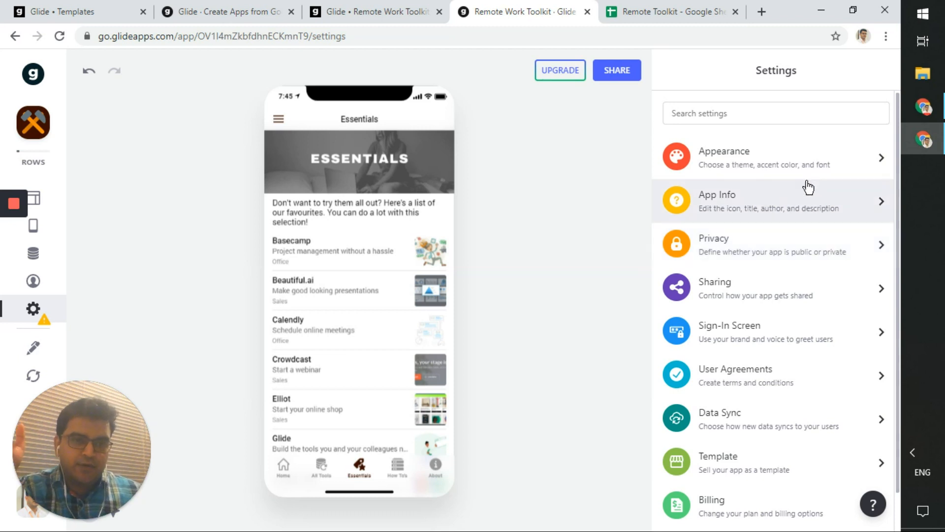
scroll(791, 412, down, 1)
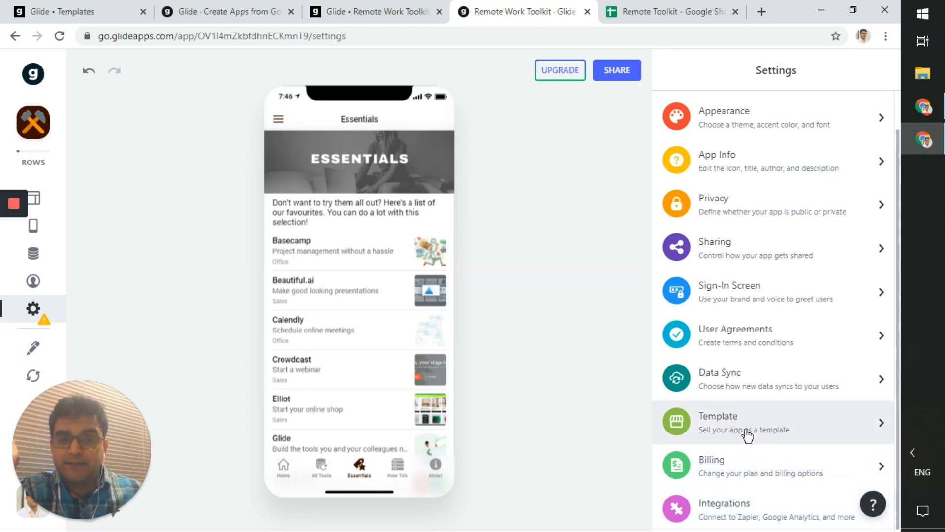
click(387, 10)
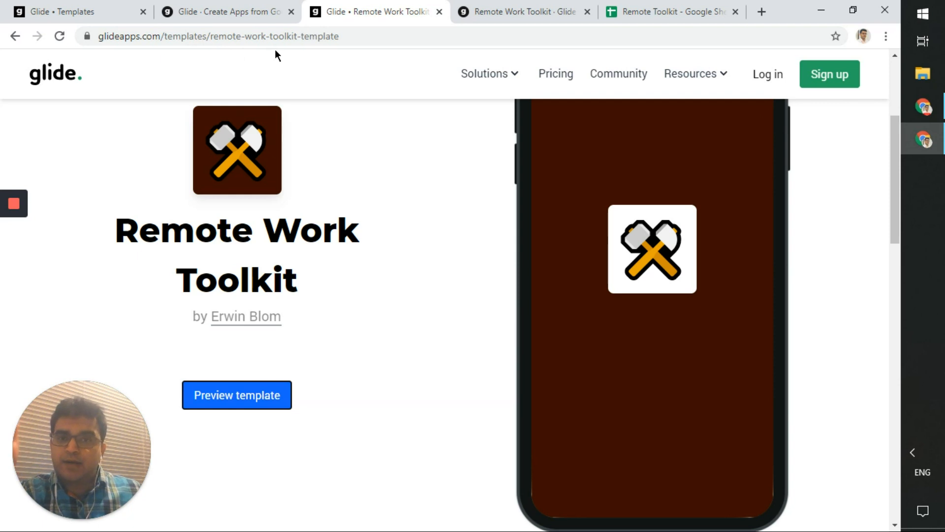
click(482, 9)
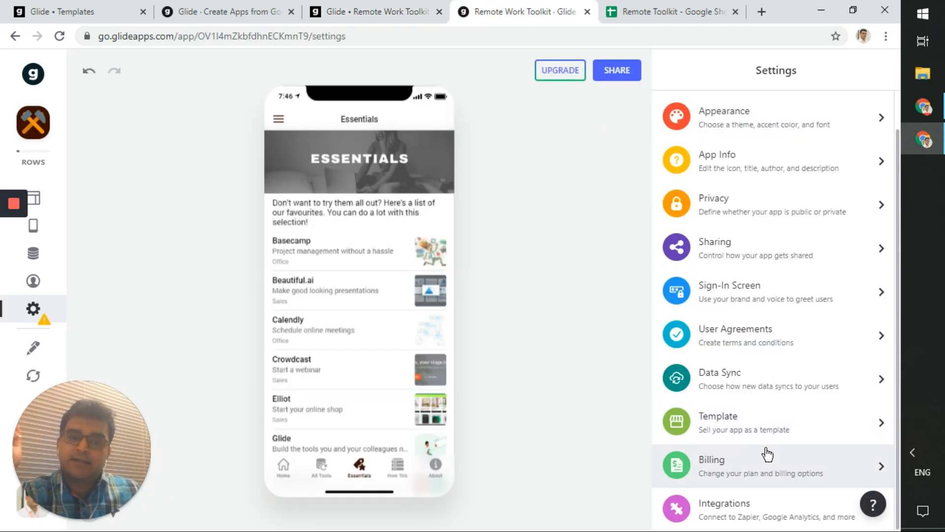
click(769, 429)
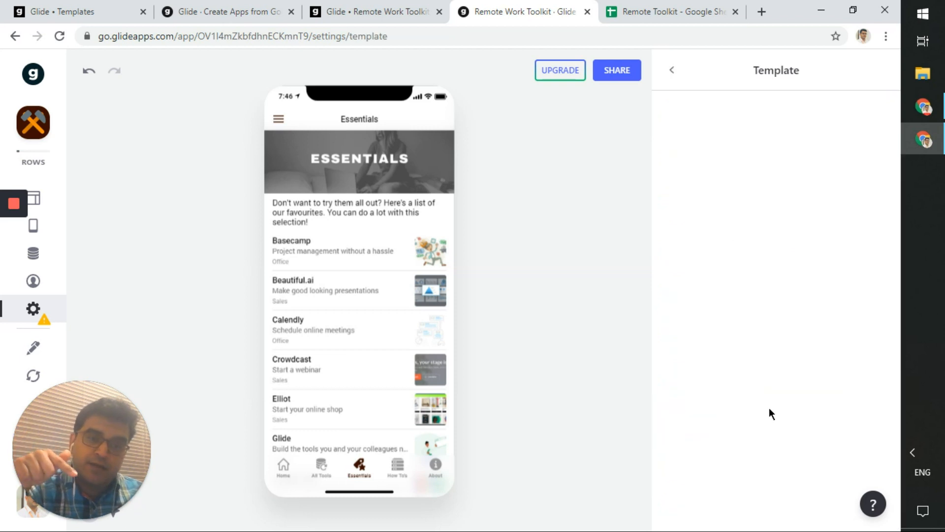
click(674, 72)
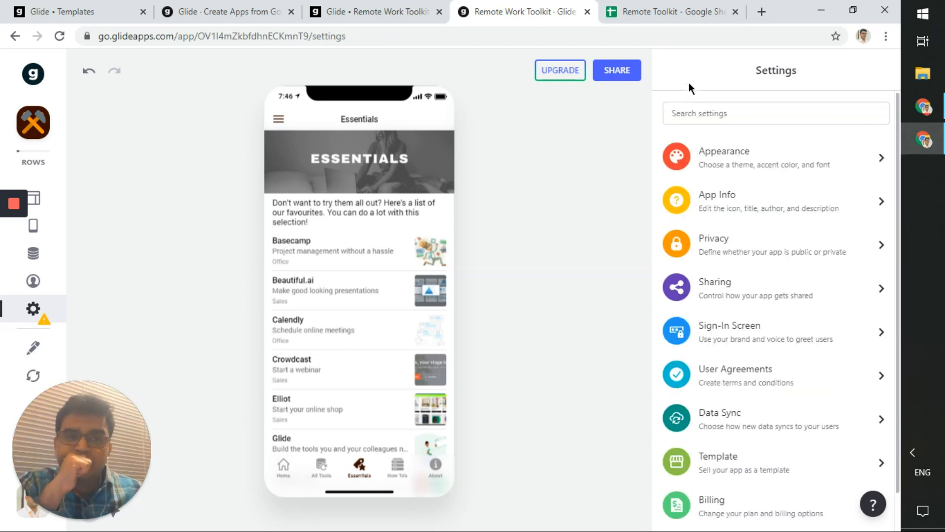
- Check that Data Sync refreshes Only on edit, then switch to the Remote Toolkit spreadsheet
click(782, 440)
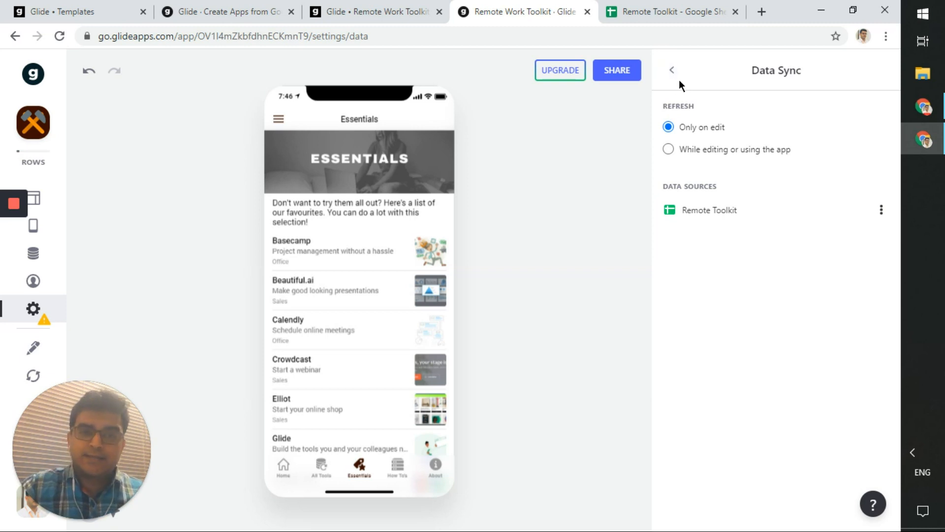
click(671, 11)
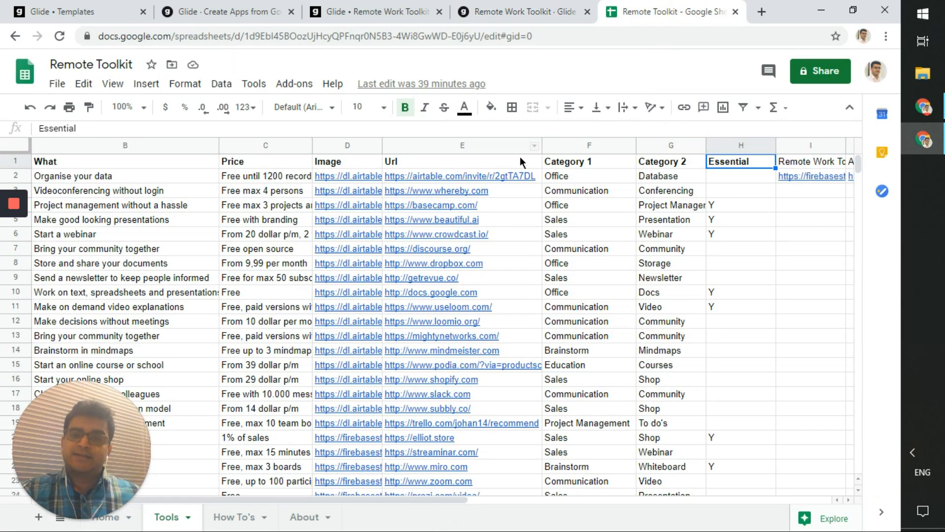
- Return to Glide's Data Sync settings, with Remote Toolkit as the data source
click(556, 10)
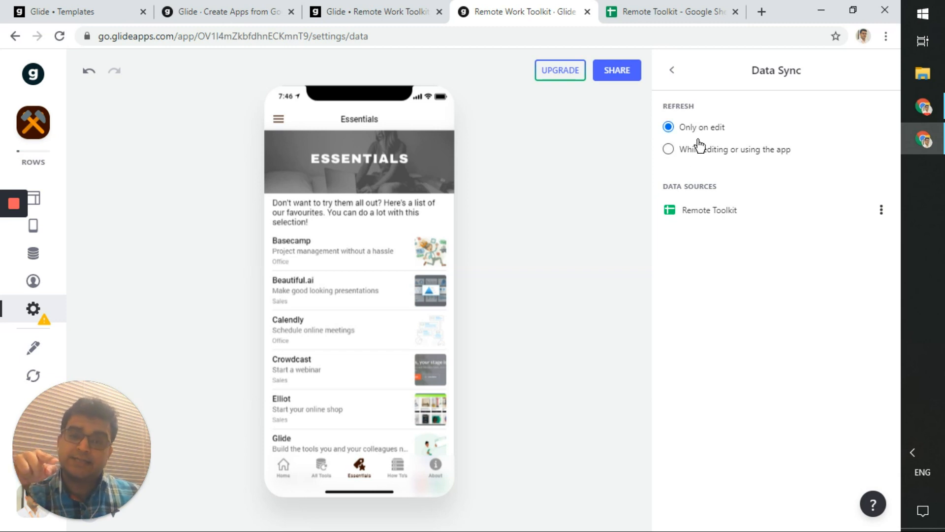
click(645, 9)
- Leave Data Sync refreshing Only on edit and go back to the main Settings list
click(550, 8)
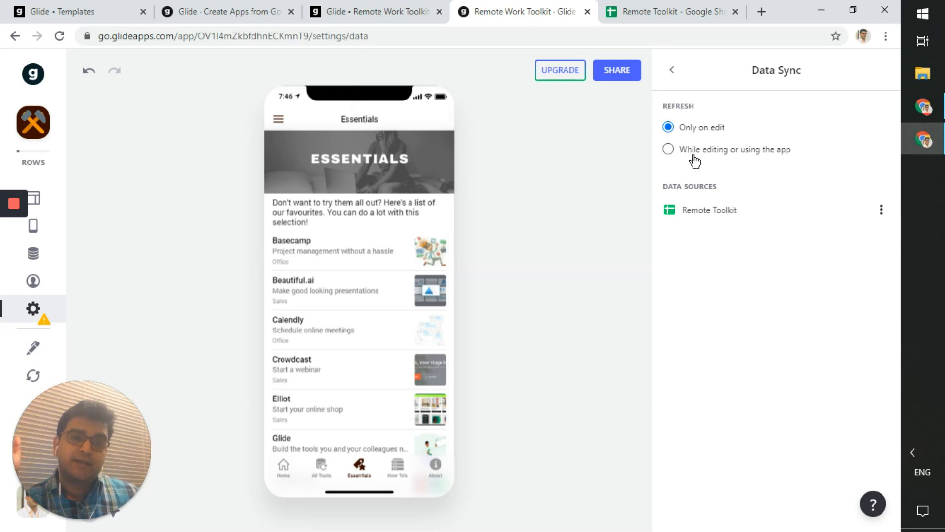
click(673, 71)
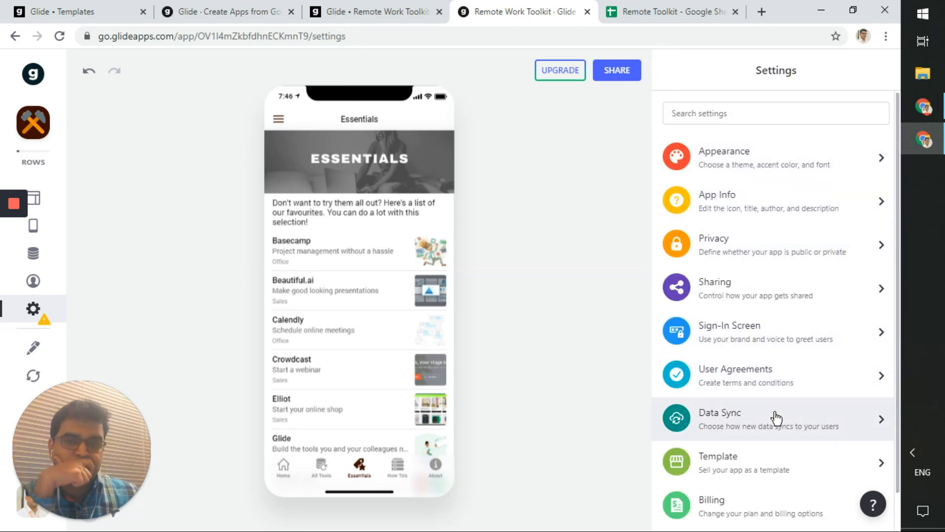
click(768, 391)
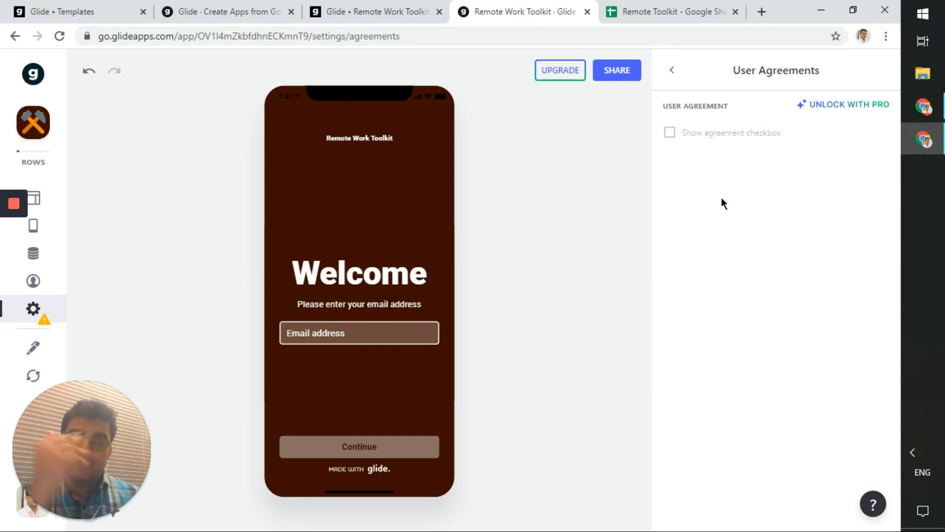
click(673, 72)
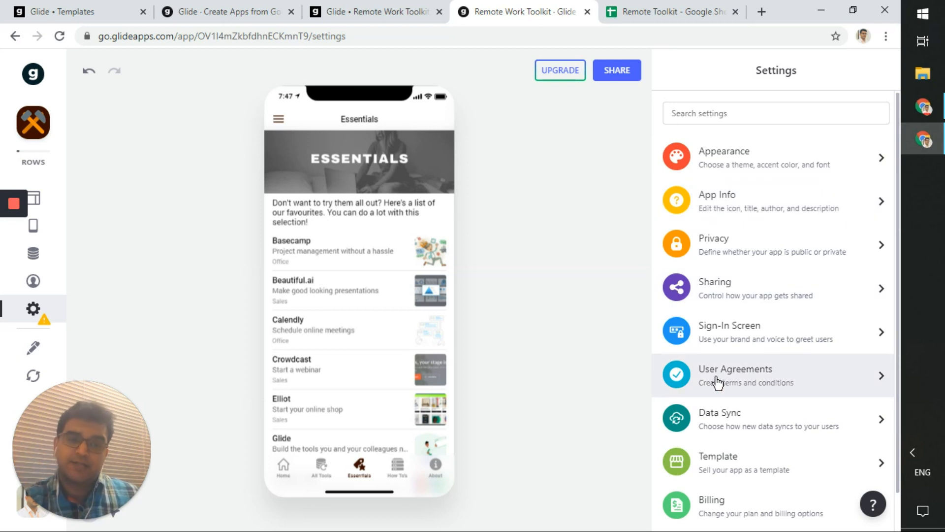
click(733, 345)
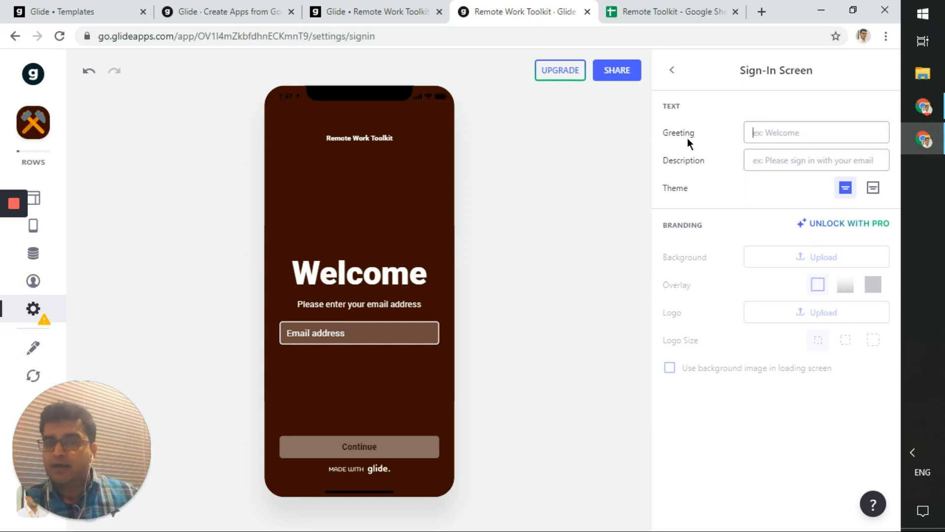
click(672, 71)
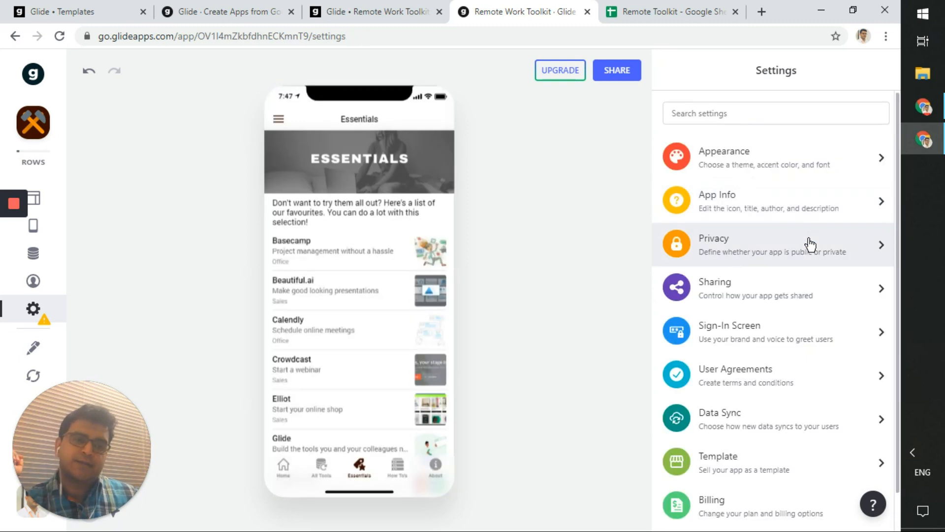
- Check the Sharing settings and template page, then view Privacy with sign-in set to Public
click(739, 305)
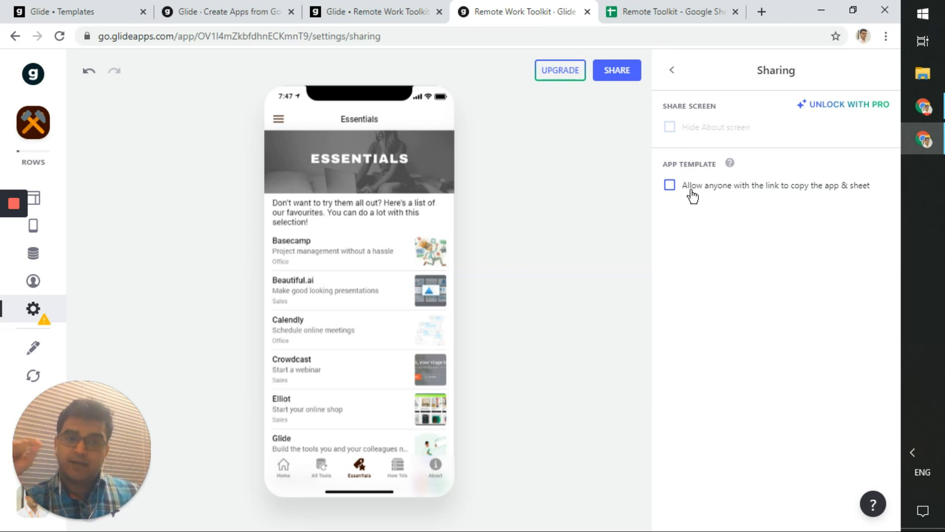
click(401, 7)
click(514, 6)
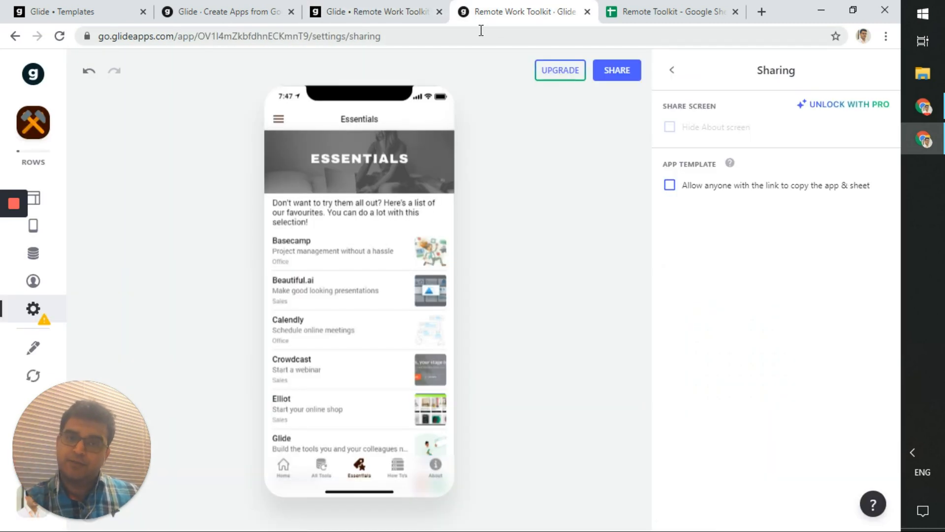
click(671, 70)
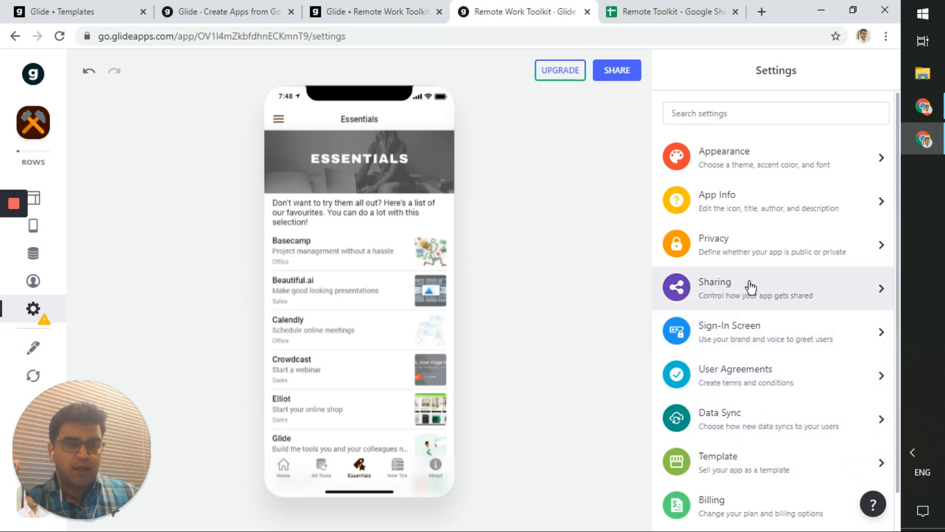
click(766, 252)
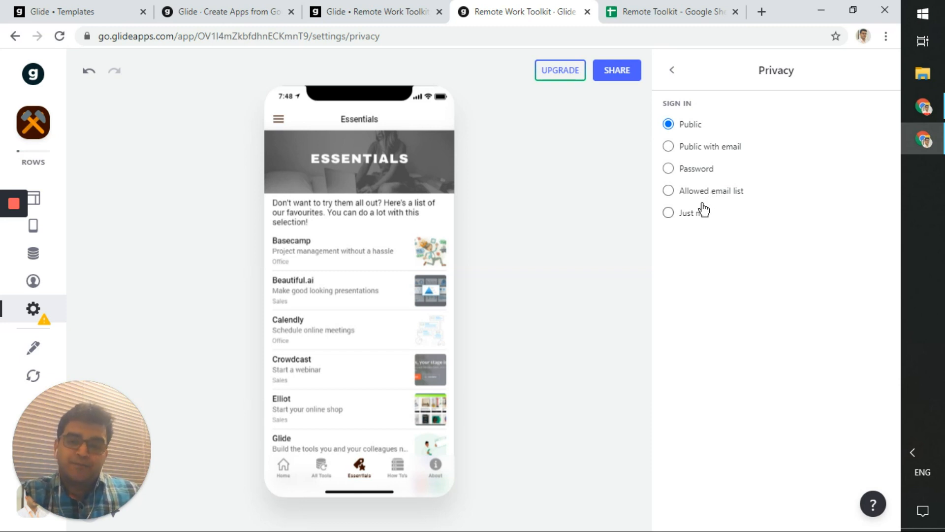
- Review the Sign-In Screen and App Info settings, then bring up the Appearance settings
click(673, 72)
click(748, 338)
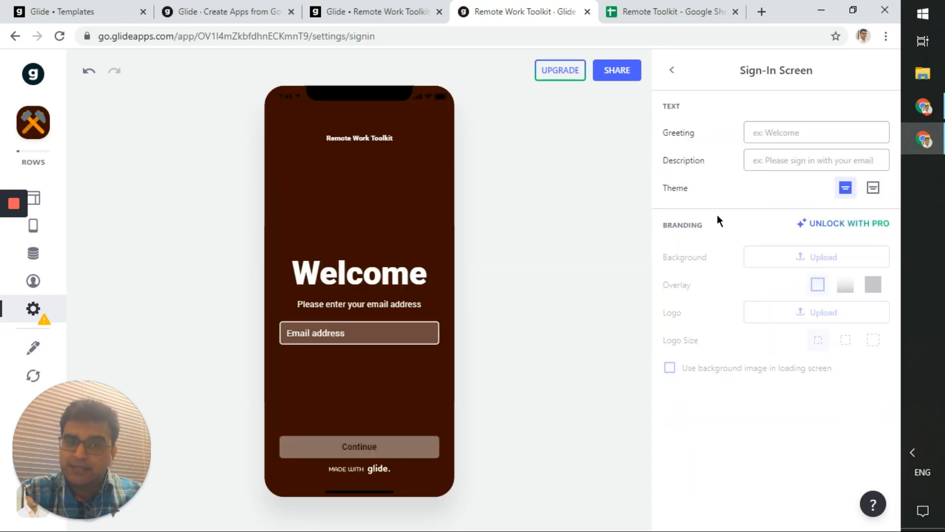
click(671, 73)
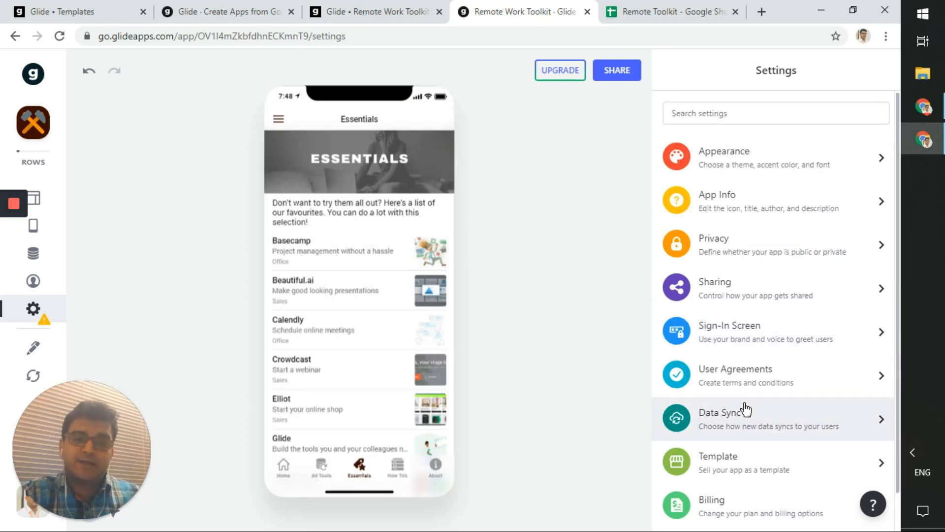
click(741, 219)
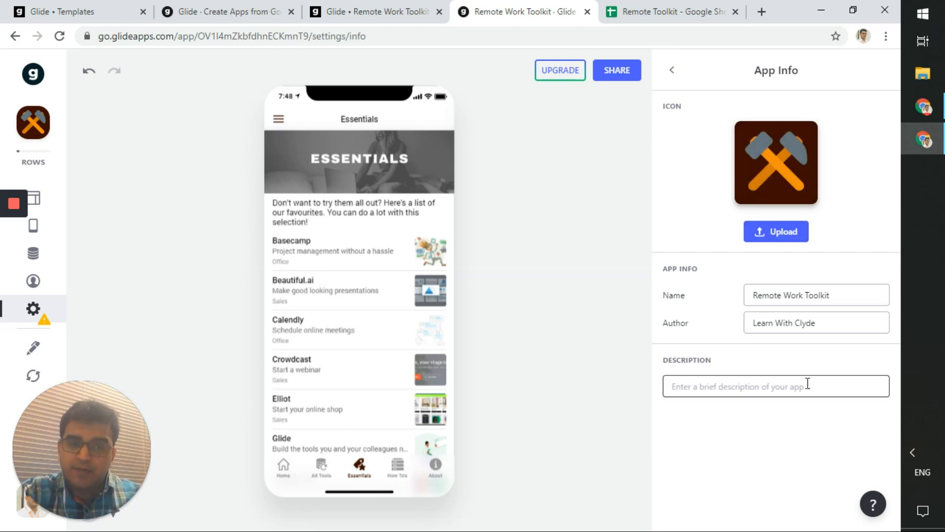
click(672, 70)
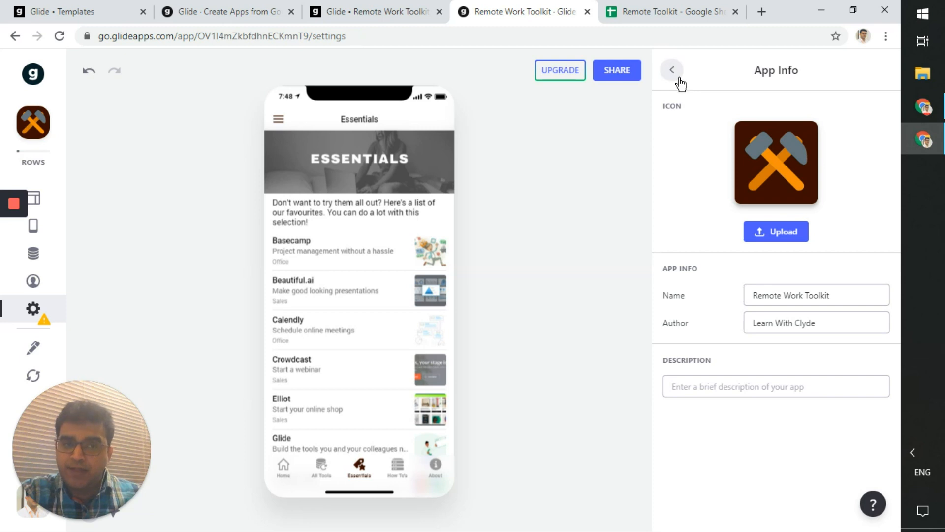
click(727, 157)
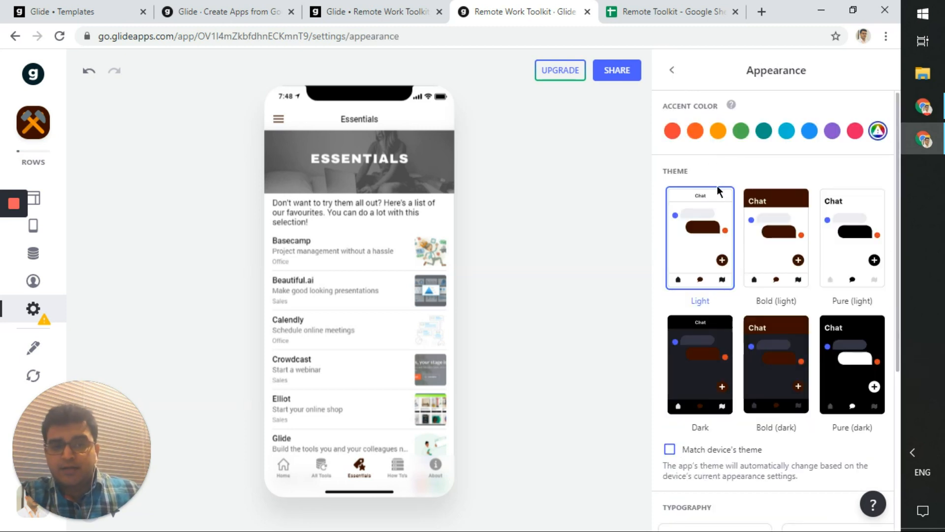
- Settle on the Bold (light) theme after trying a pink accent and the Dark theme
scroll(763, 343, down, 5)
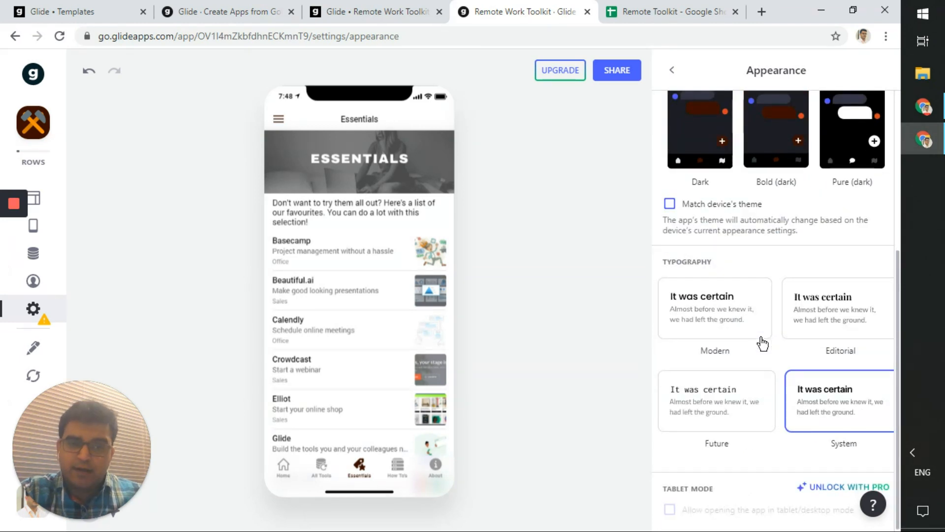
scroll(756, 322, up, 5)
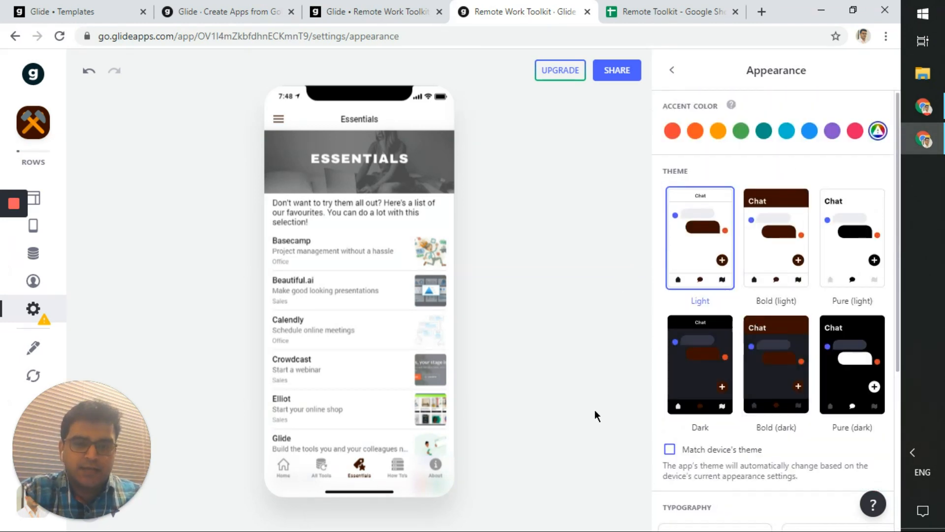
mouse_move(882, 134)
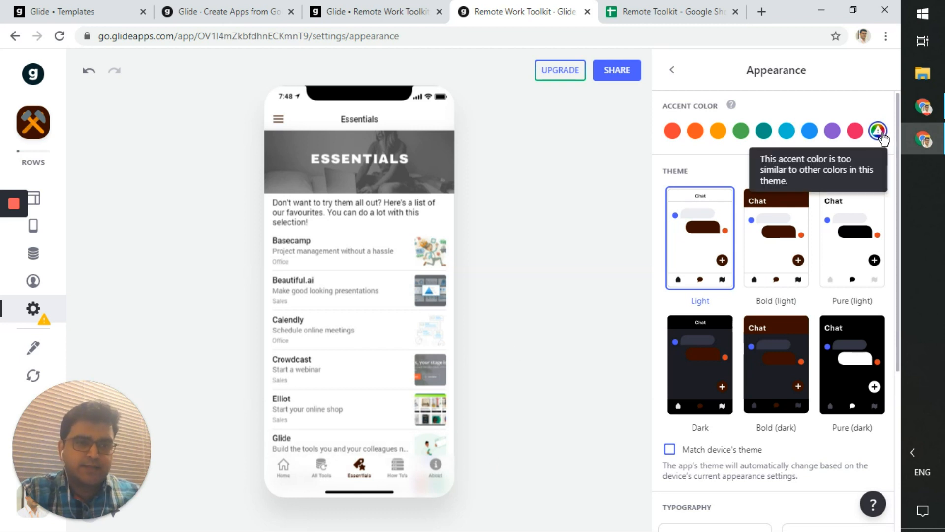
click(857, 131)
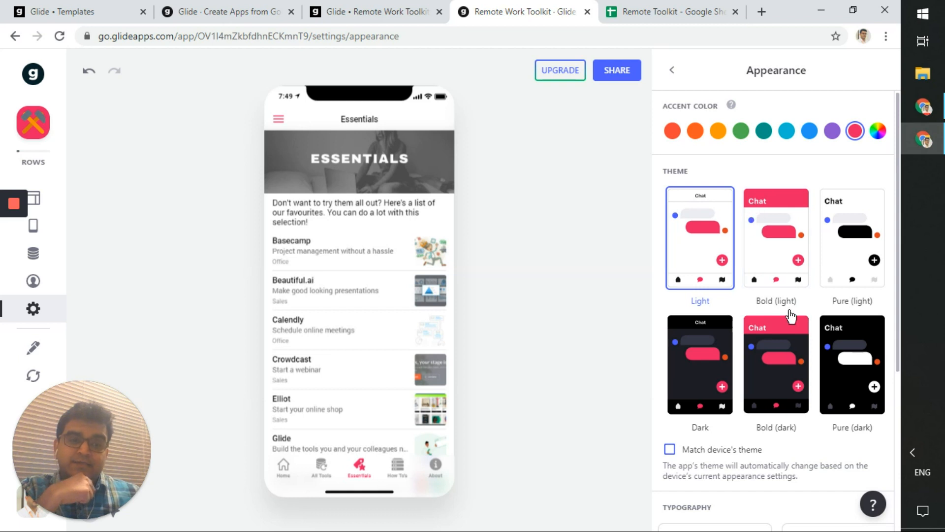
click(697, 369)
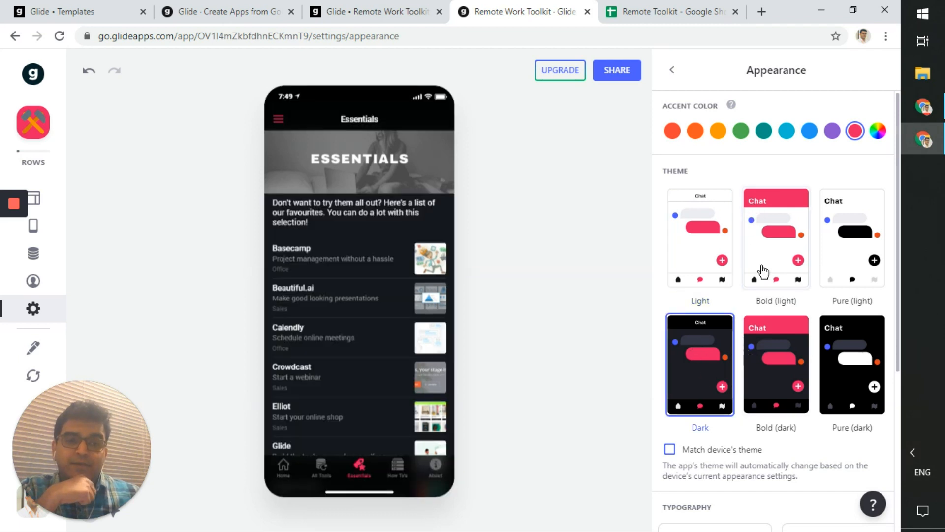
click(773, 242)
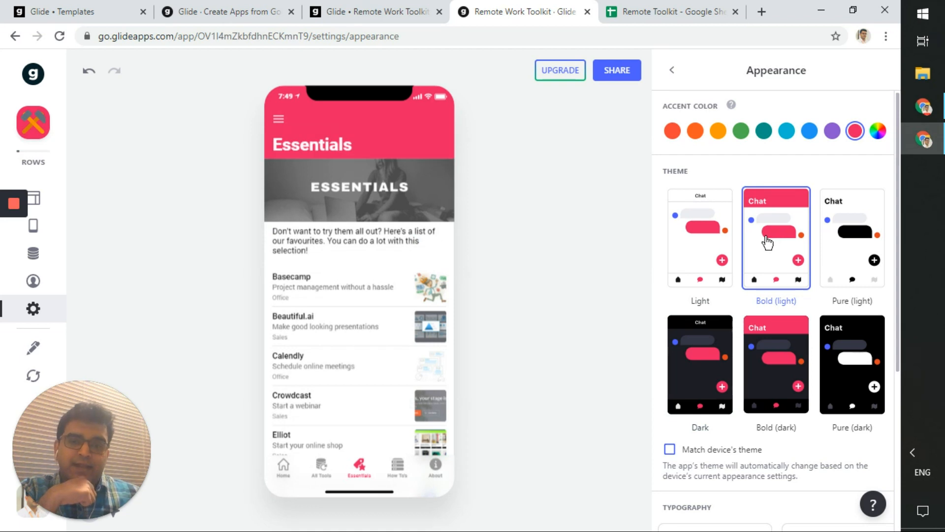
click(725, 240)
click(778, 242)
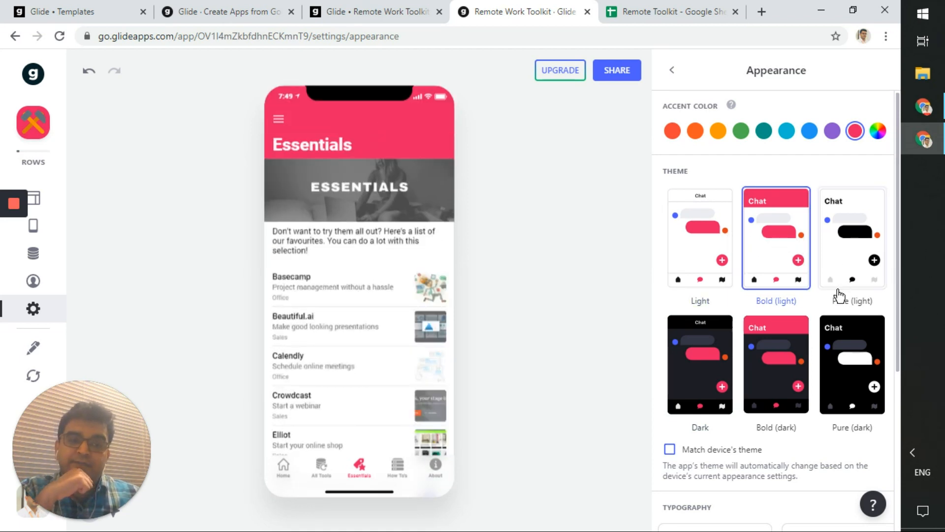
- Set the accent colour to blue and the typography to Modern
click(832, 131)
click(808, 132)
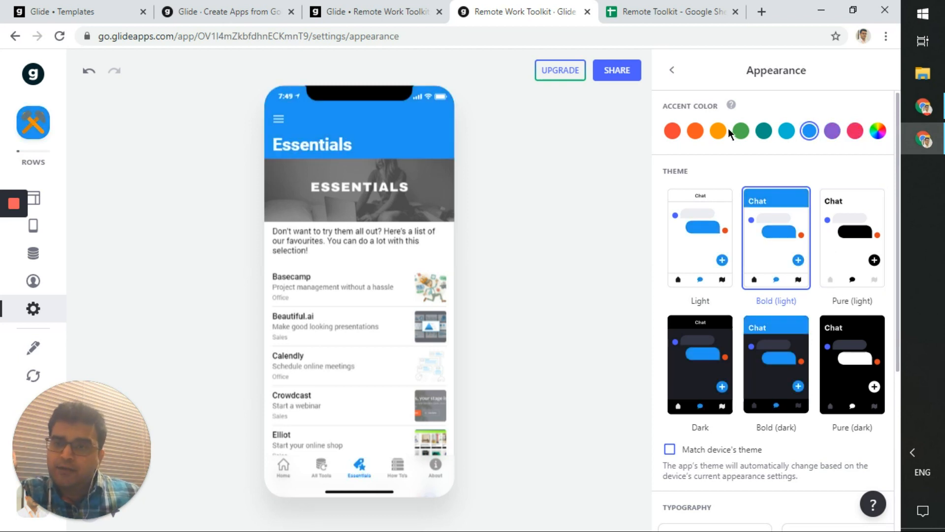
scroll(754, 143, down, 4)
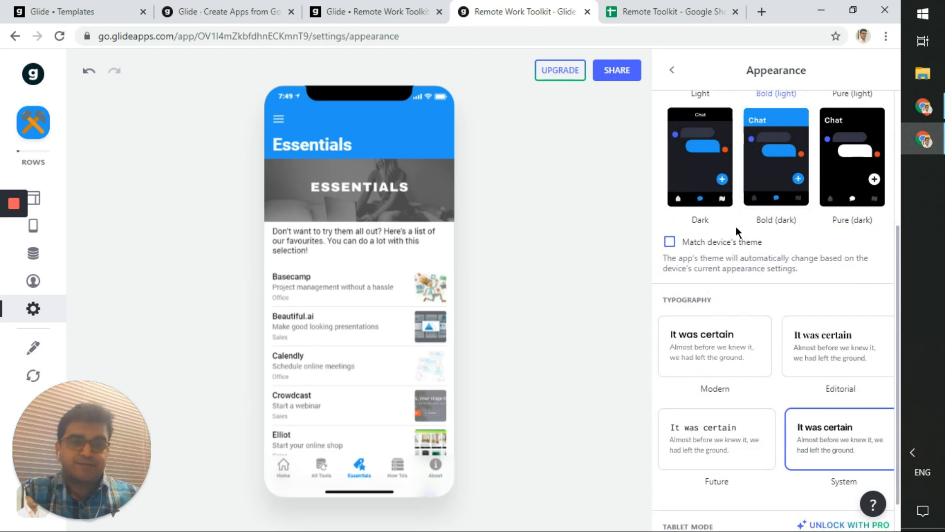
scroll(736, 232, down, 1)
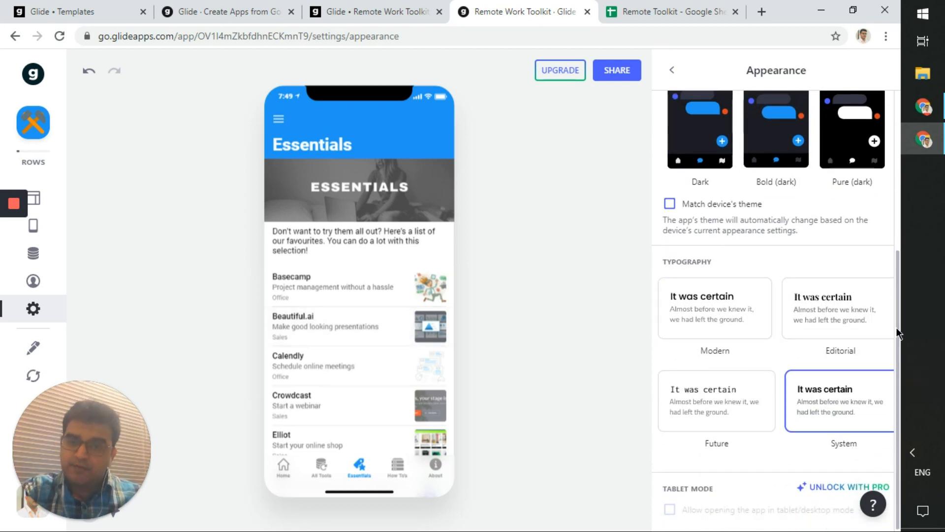
click(752, 318)
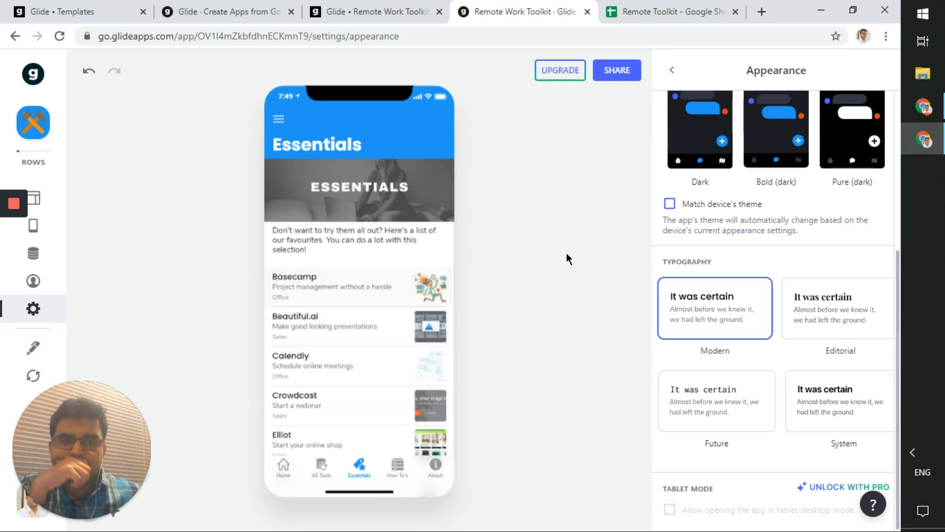
click(672, 69)
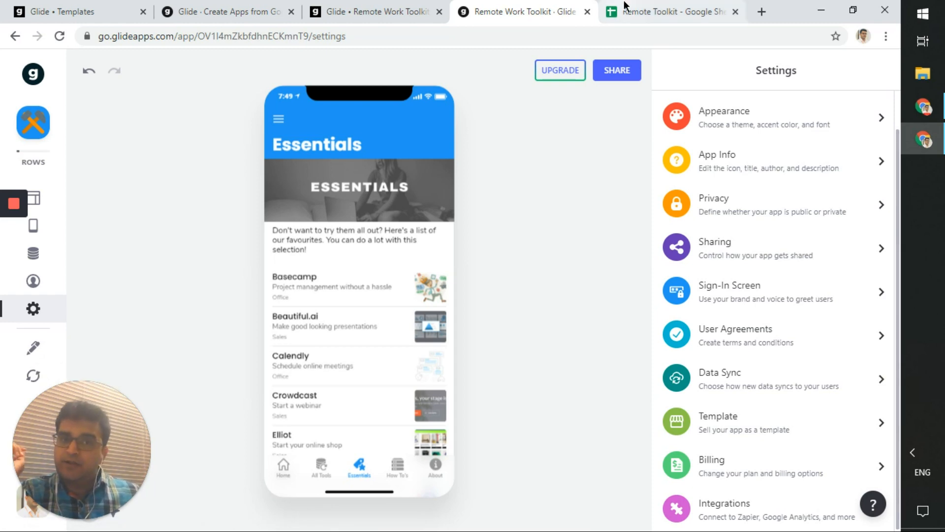
key(ctrl+Tab)
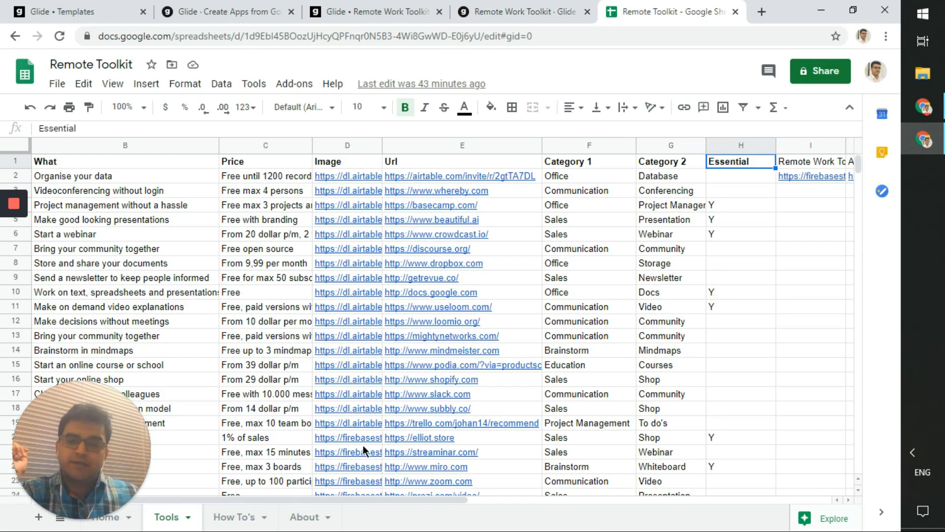
mouse_move(486, 352)
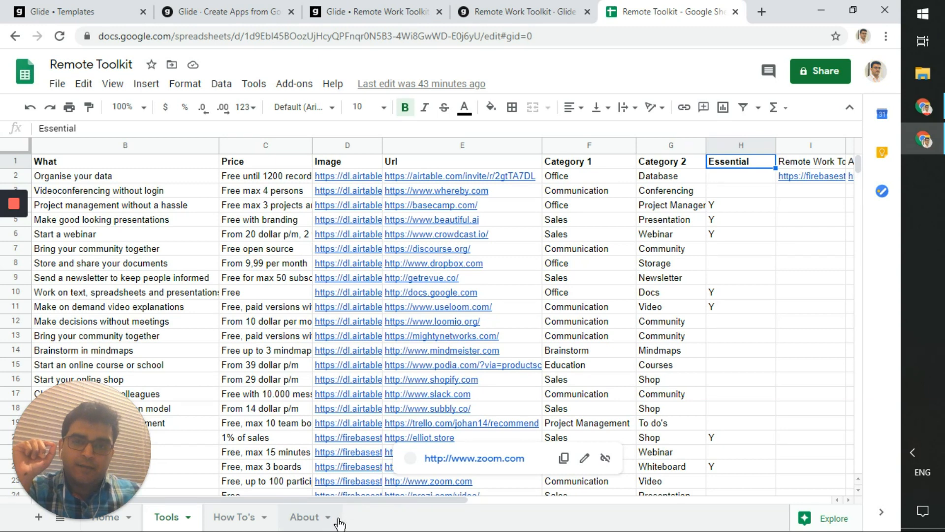
click(512, 7)
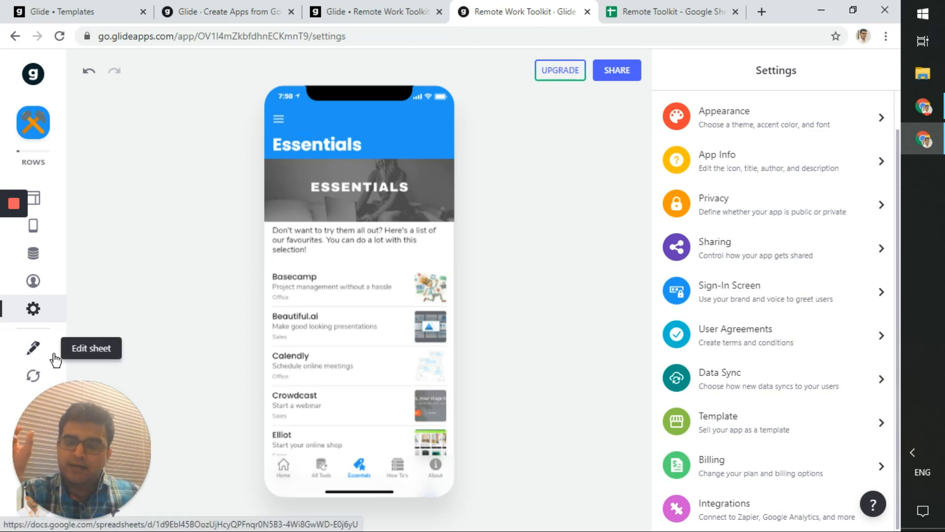
- Reload the data from the sheet and preview the Home screen with its TEST HEADER and tiles
click(35, 377)
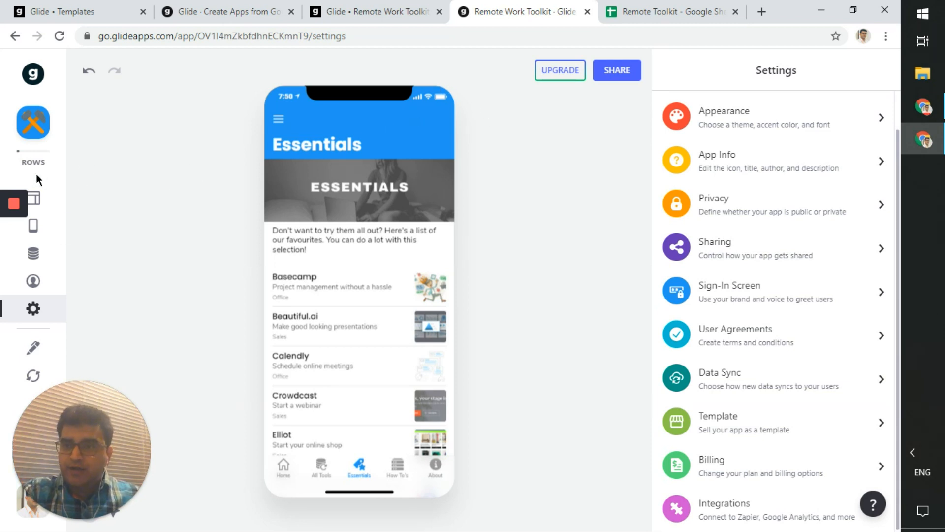
mouse_move(38, 158)
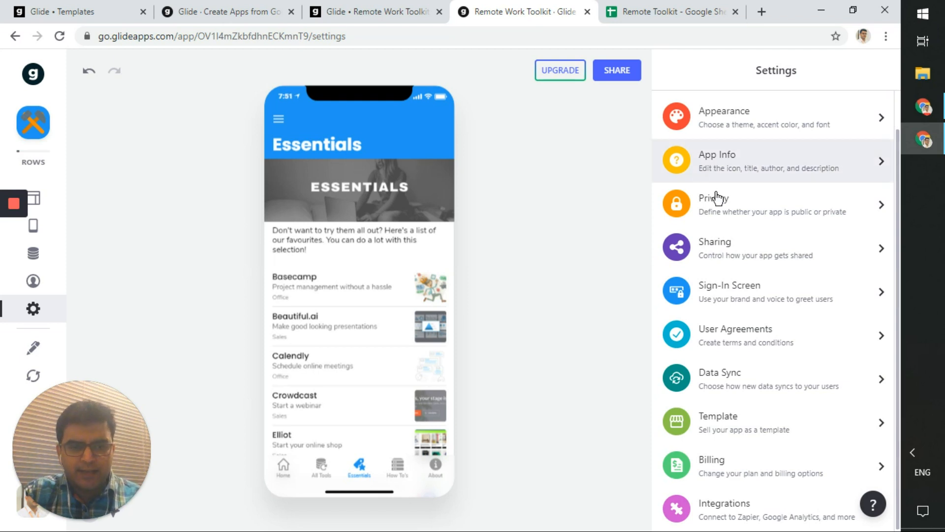
click(291, 473)
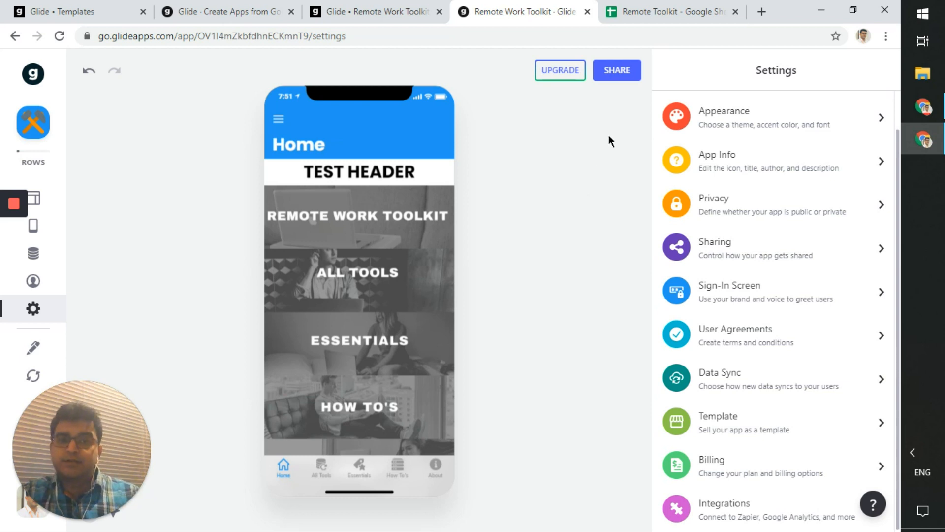
- Publish the app, copy its can-acoustics-1928.glideapp.io link, and open a blank Chrome tab
click(616, 80)
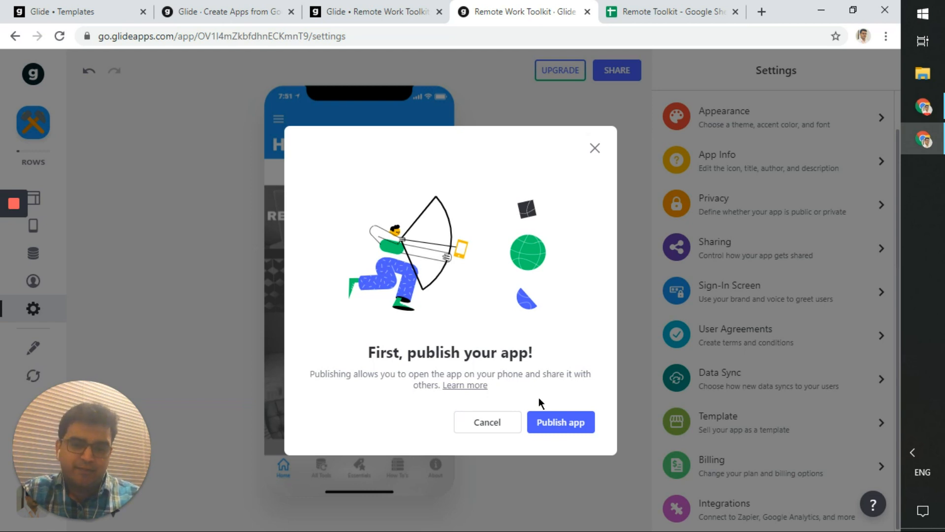
click(563, 424)
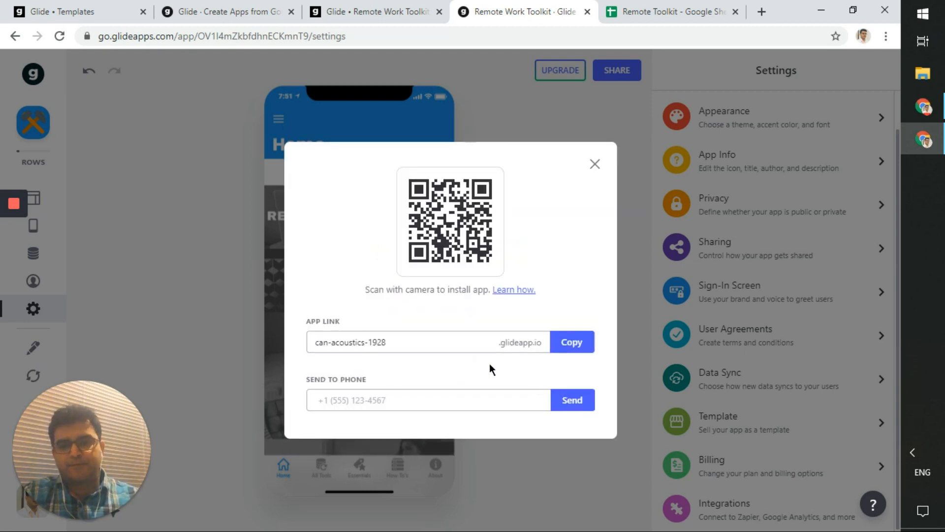
drag(445, 344, 297, 364)
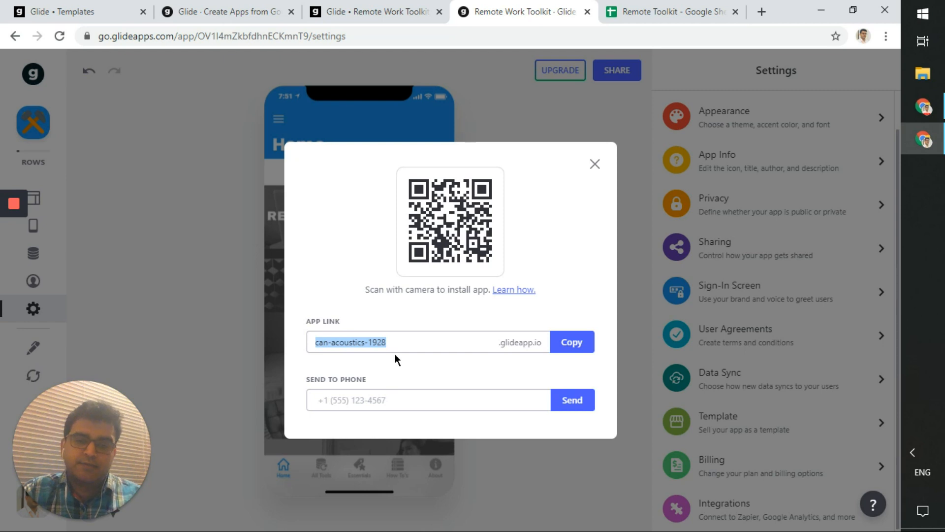
click(443, 321)
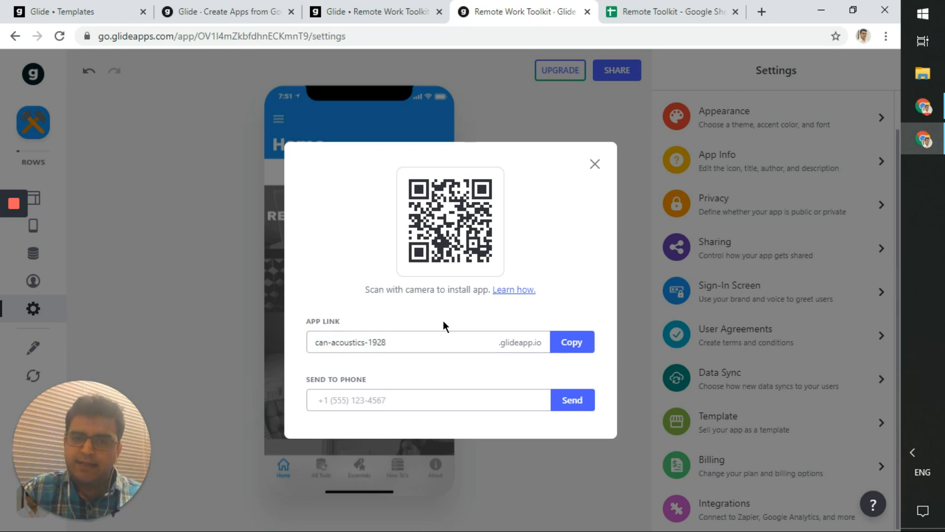
click(583, 347)
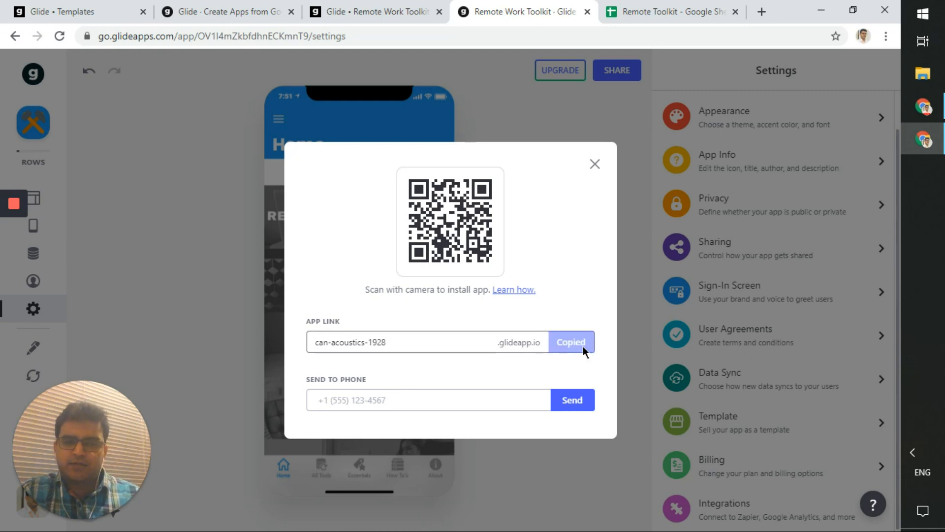
click(763, 12)
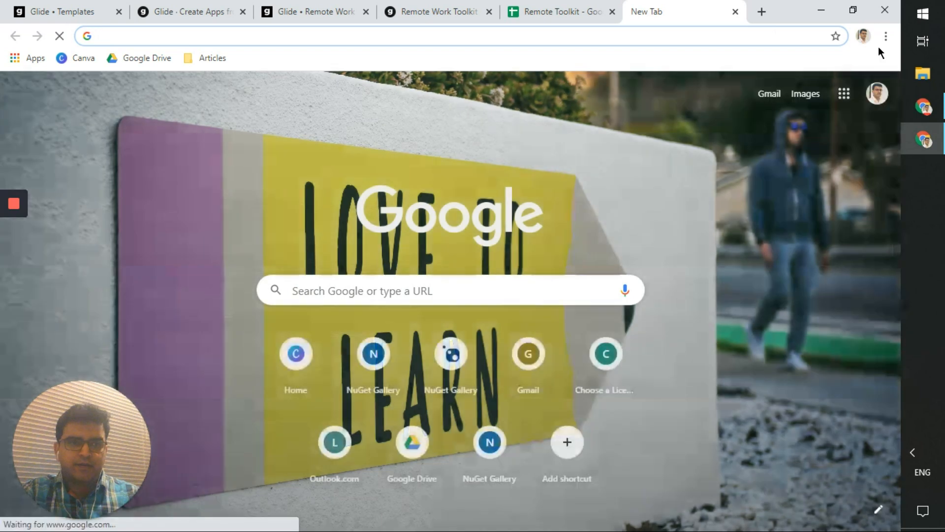
click(888, 38)
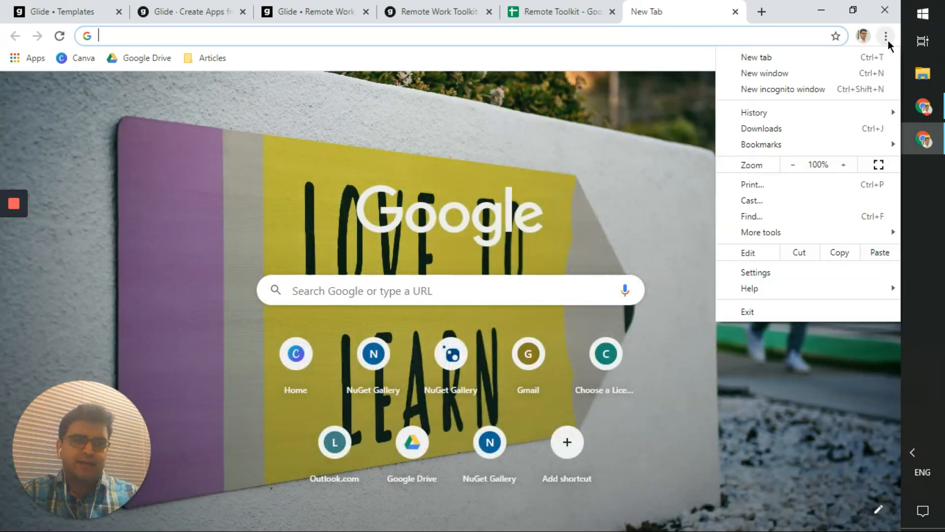
click(861, 90)
key(ctrl+v)
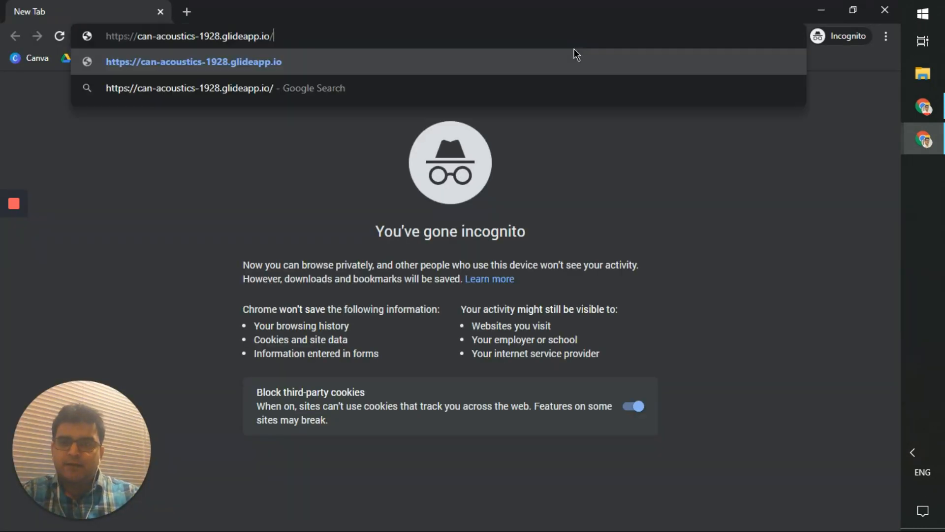
key(Return)
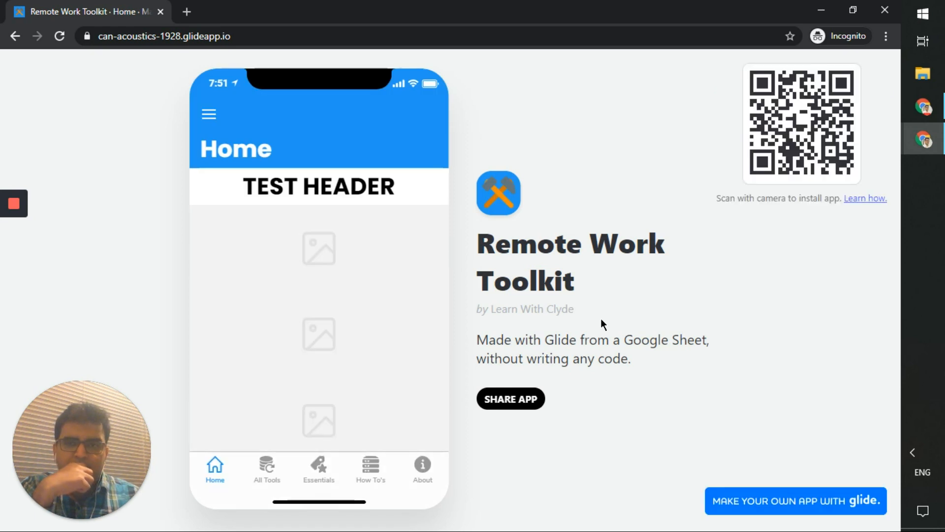
- View the published app's All Tools section in incognito, then close that window
click(268, 34)
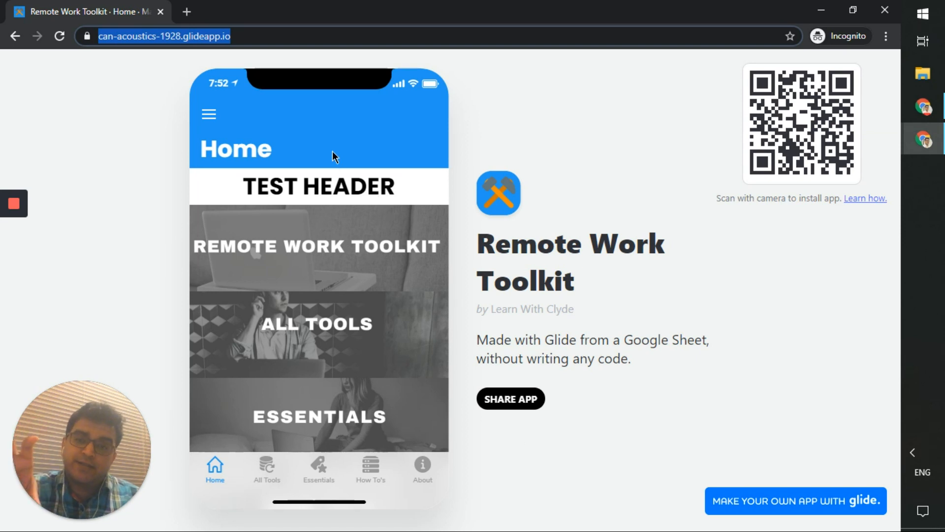
click(261, 475)
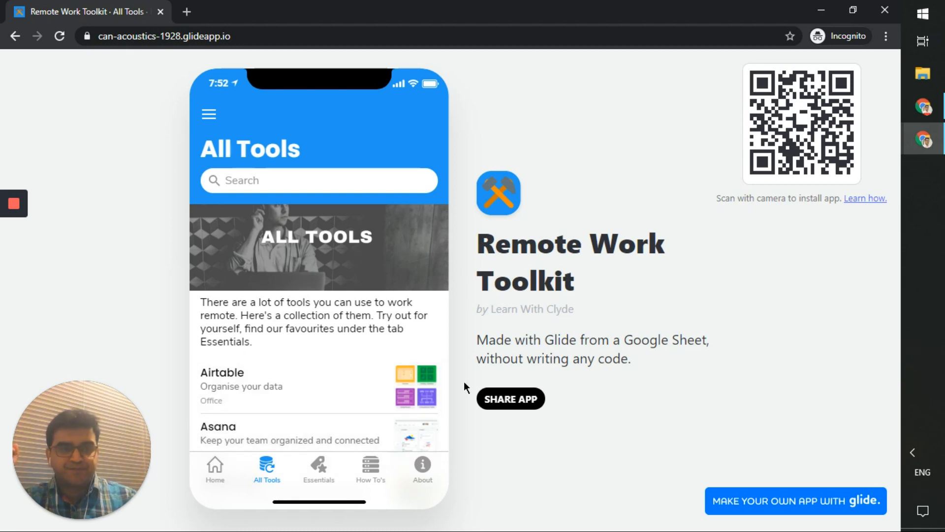
click(894, 8)
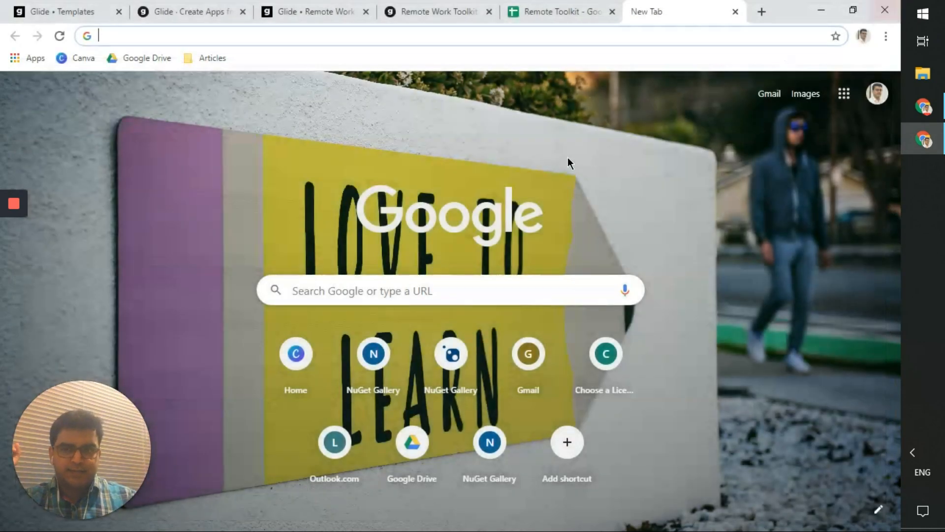
- Close the extra blank tab and dismiss the share dialog in the Glide editor
click(736, 12)
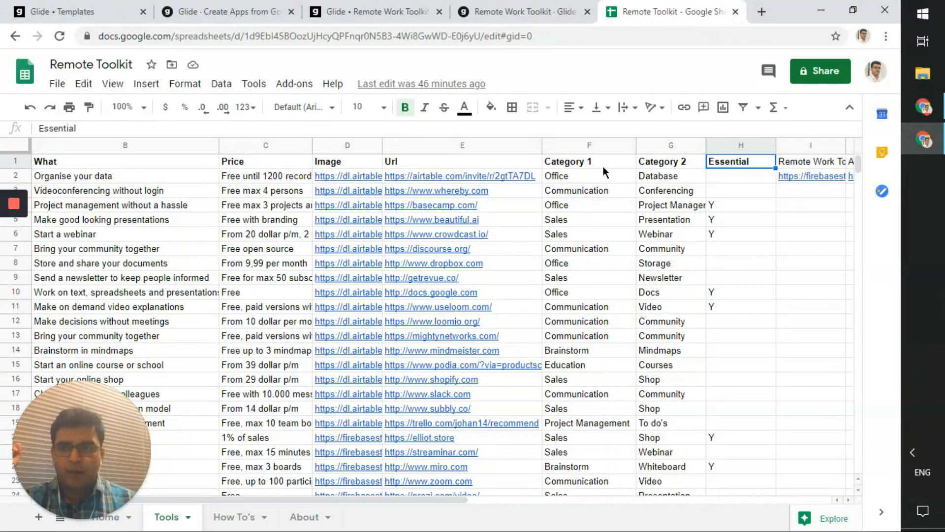
click(507, 12)
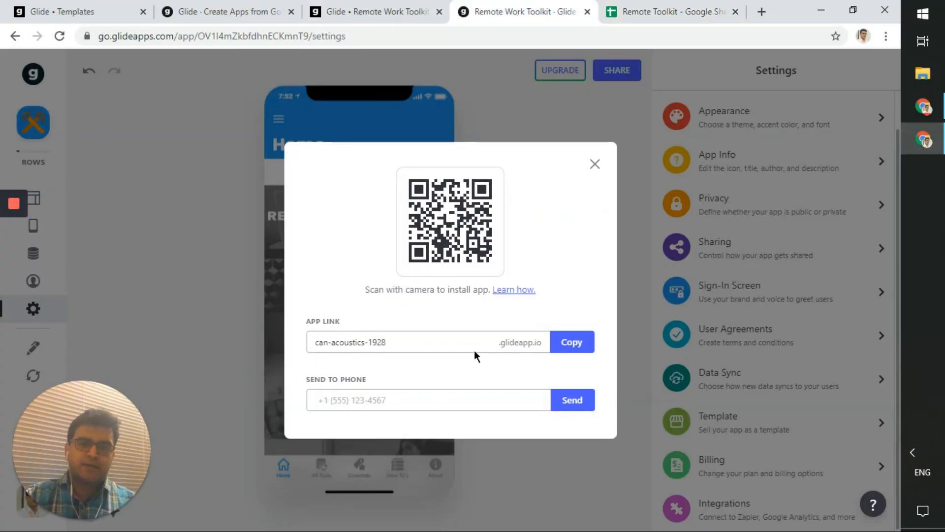
click(594, 165)
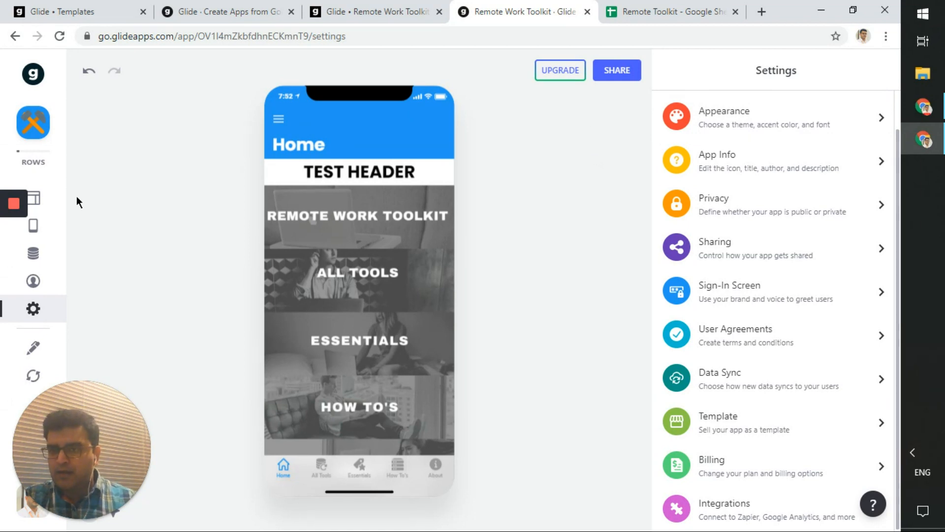
- Review the Home screen layout and Remote Toolkit spreadsheet, then go to My Apps
click(43, 199)
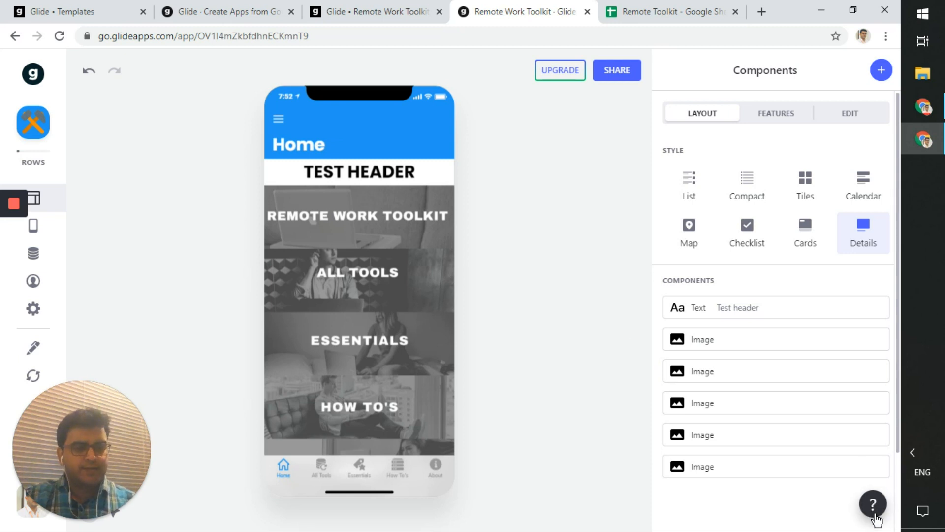
scroll(394, 295, down, 2)
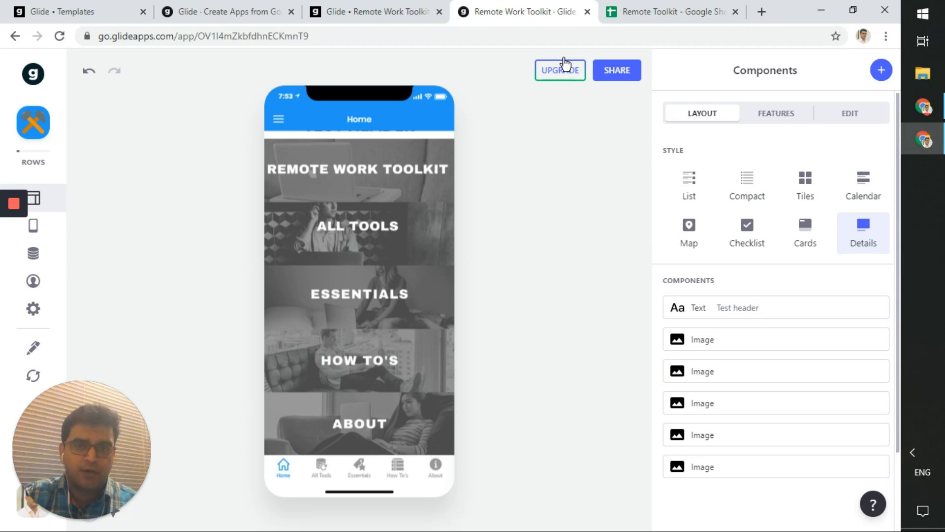
click(660, 11)
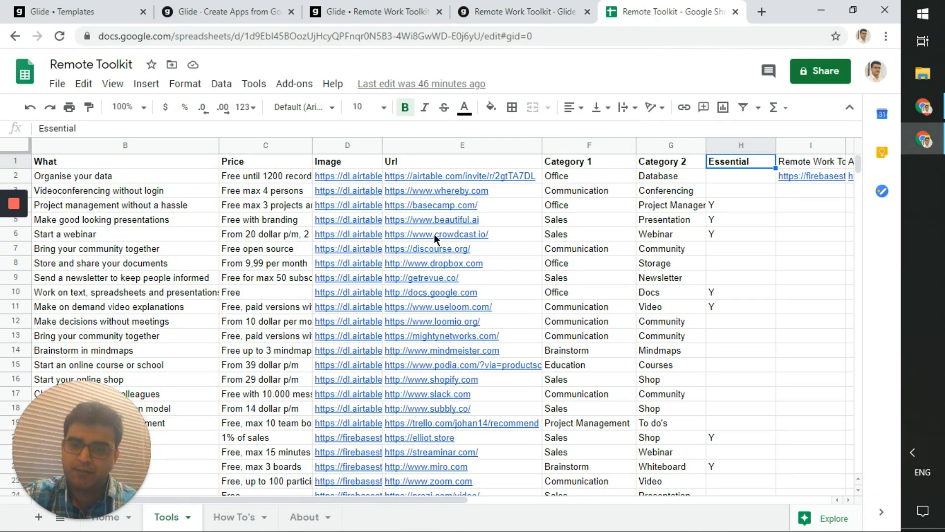
click(513, 6)
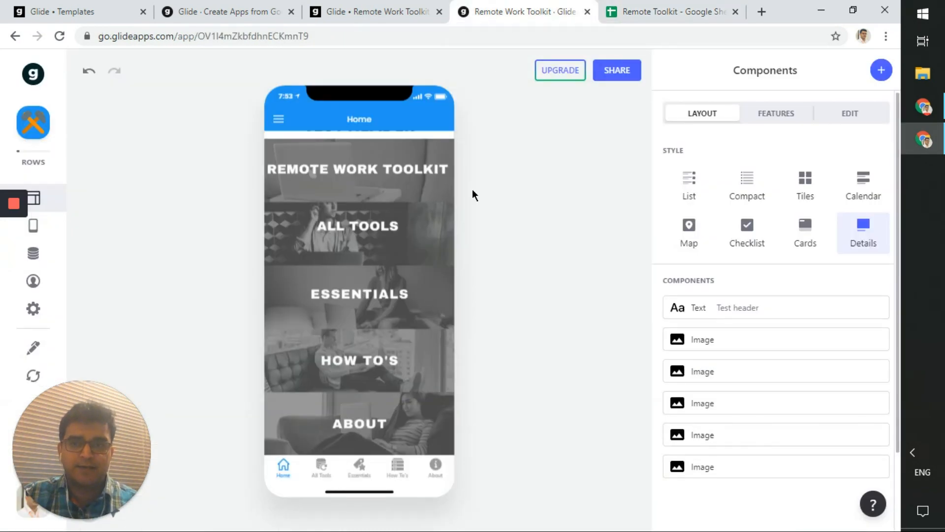
scroll(332, 323, up, 3)
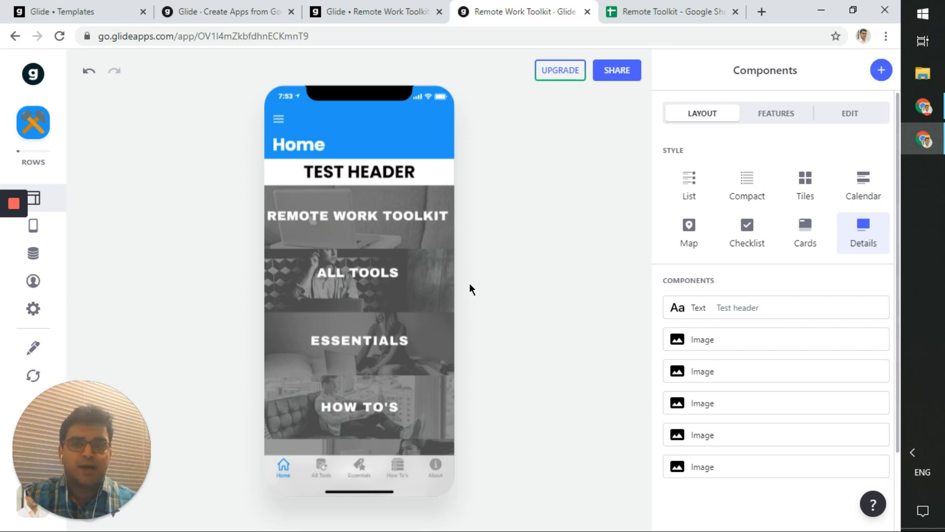
click(180, 9)
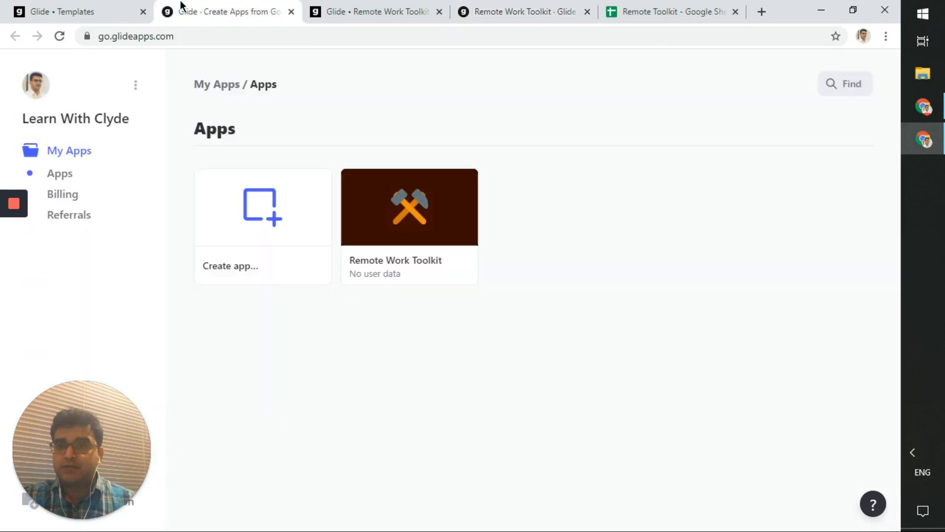
- Read the Referrals page's offer of extra rows, then bring up Glide's Templates gallery
mouse_move(244, 215)
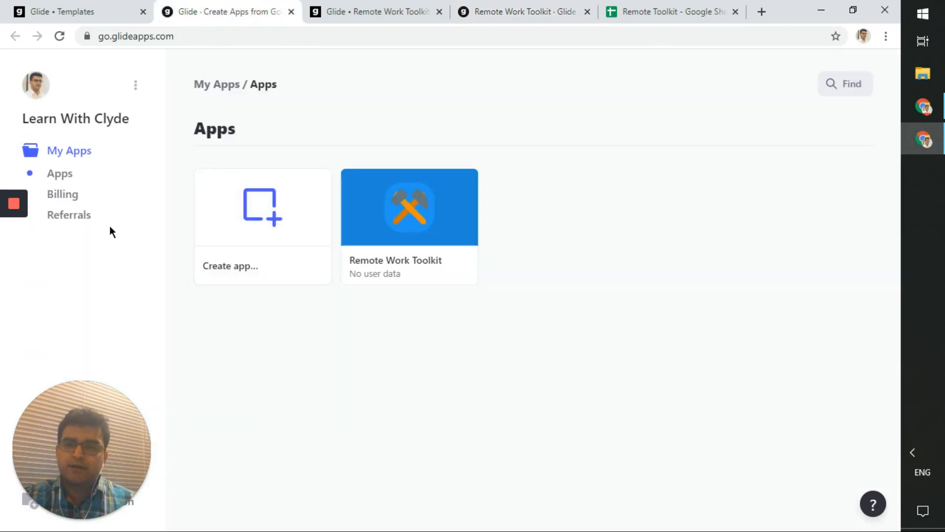
click(89, 216)
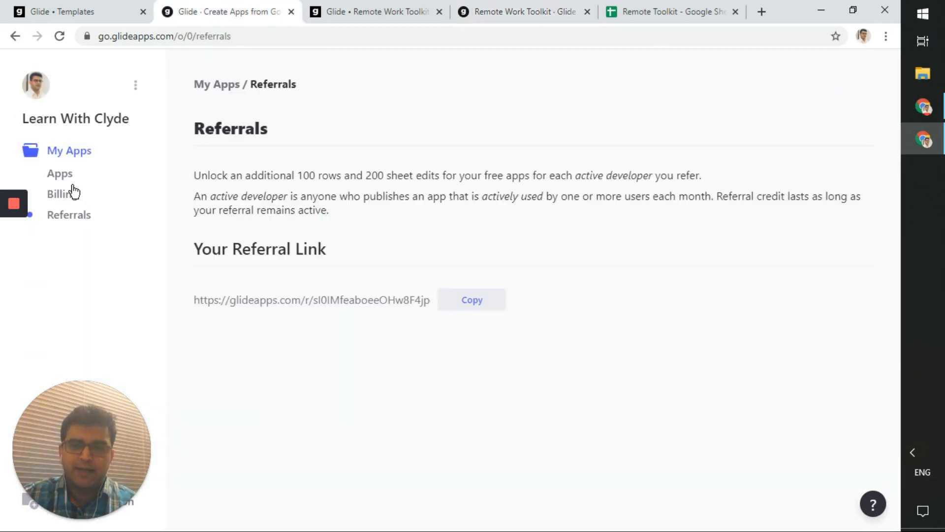
click(71, 184)
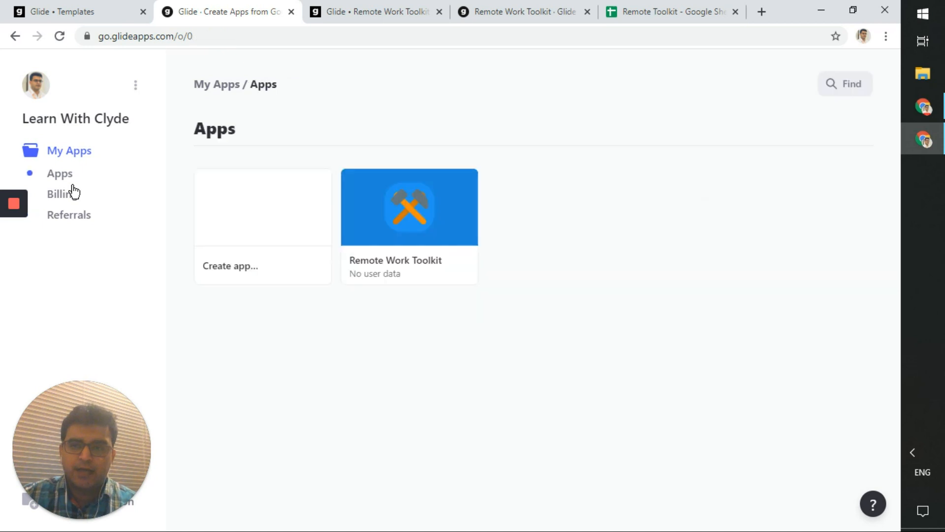
click(73, 217)
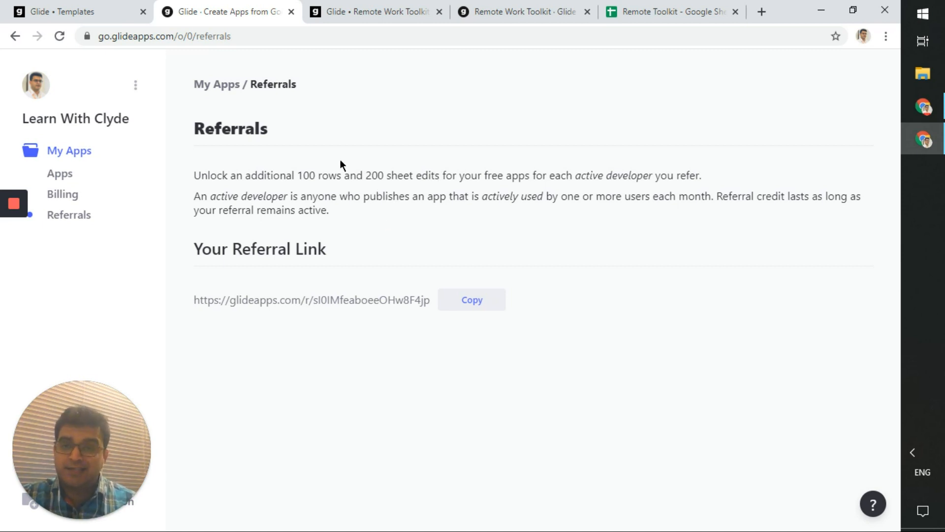
double_click(321, 173)
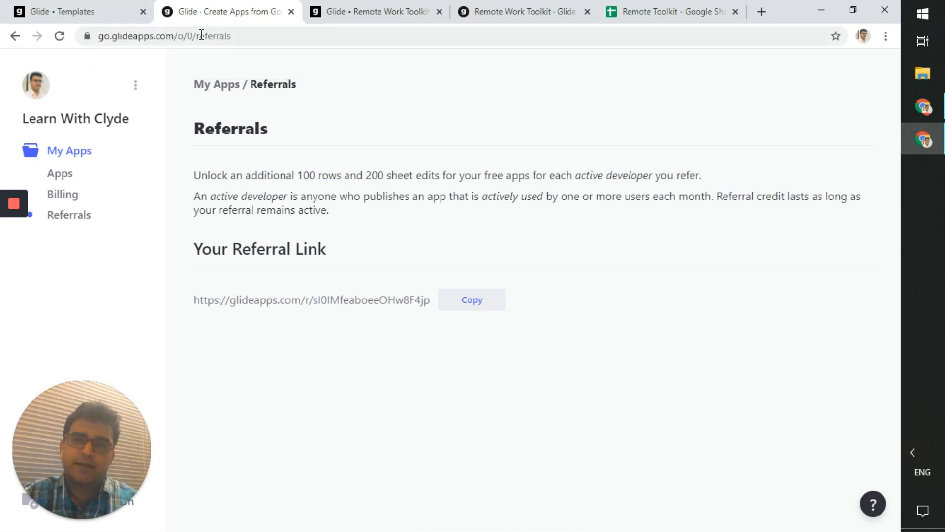
click(72, 9)
click(143, 36)
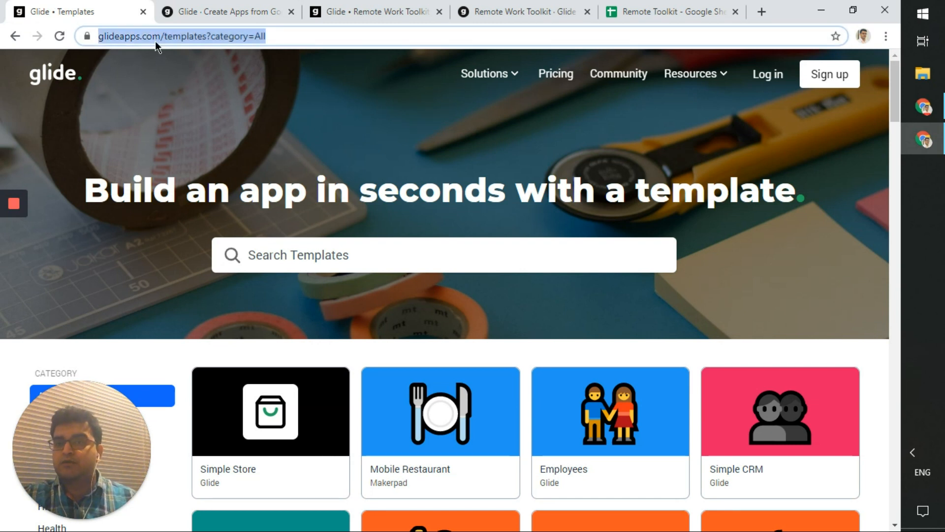